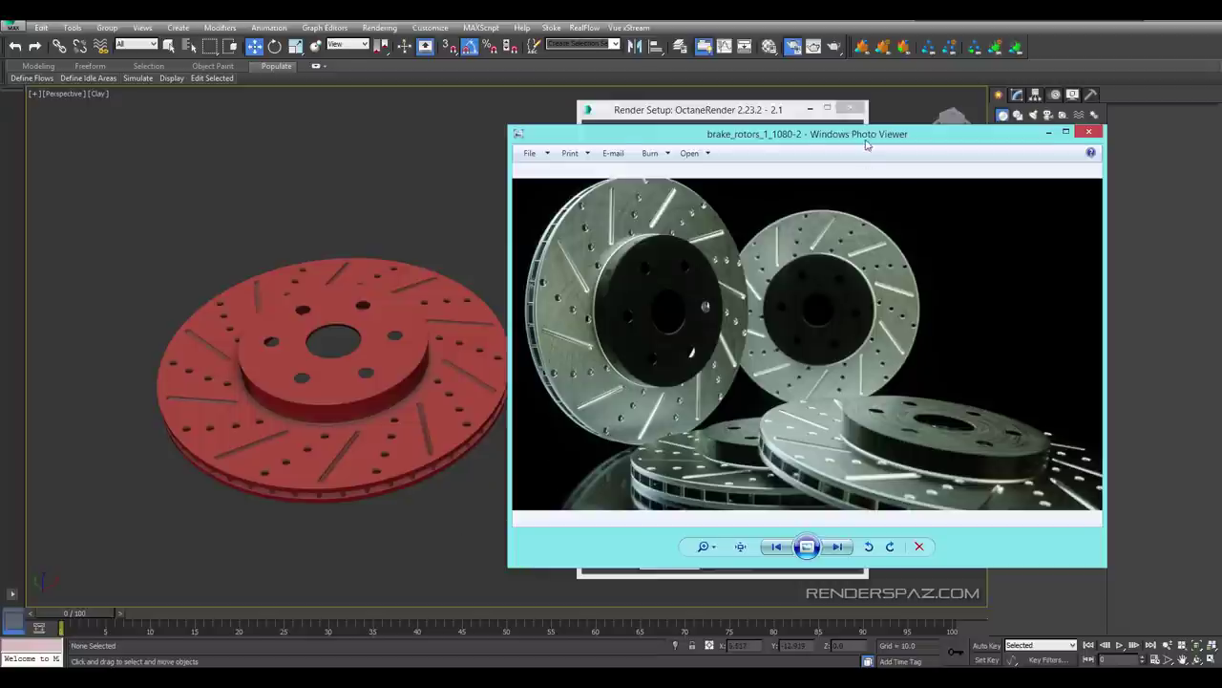
# Move the reference photo off screen, open the OctaneRender viewport beside the render settings, and close Render Setup
pyautogui.moveTo(864, 139); pyautogui.dragTo(840, 130)
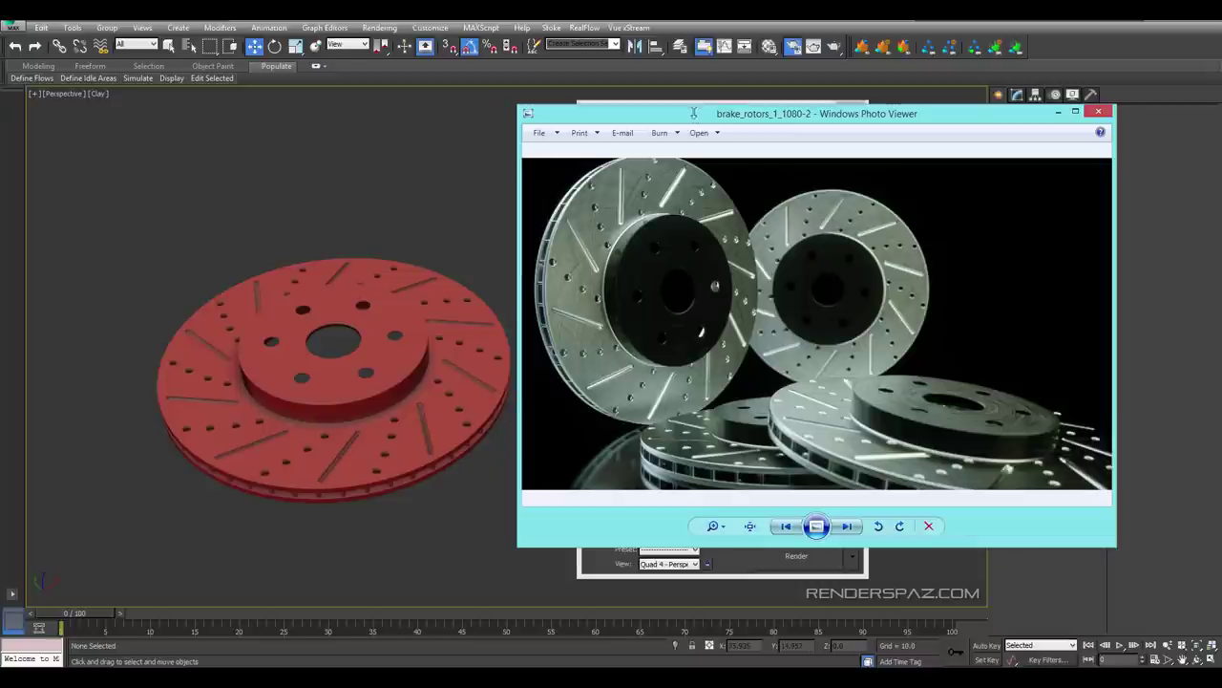
pyautogui.moveTo(684, 120); pyautogui.dragTo(1221, 143)
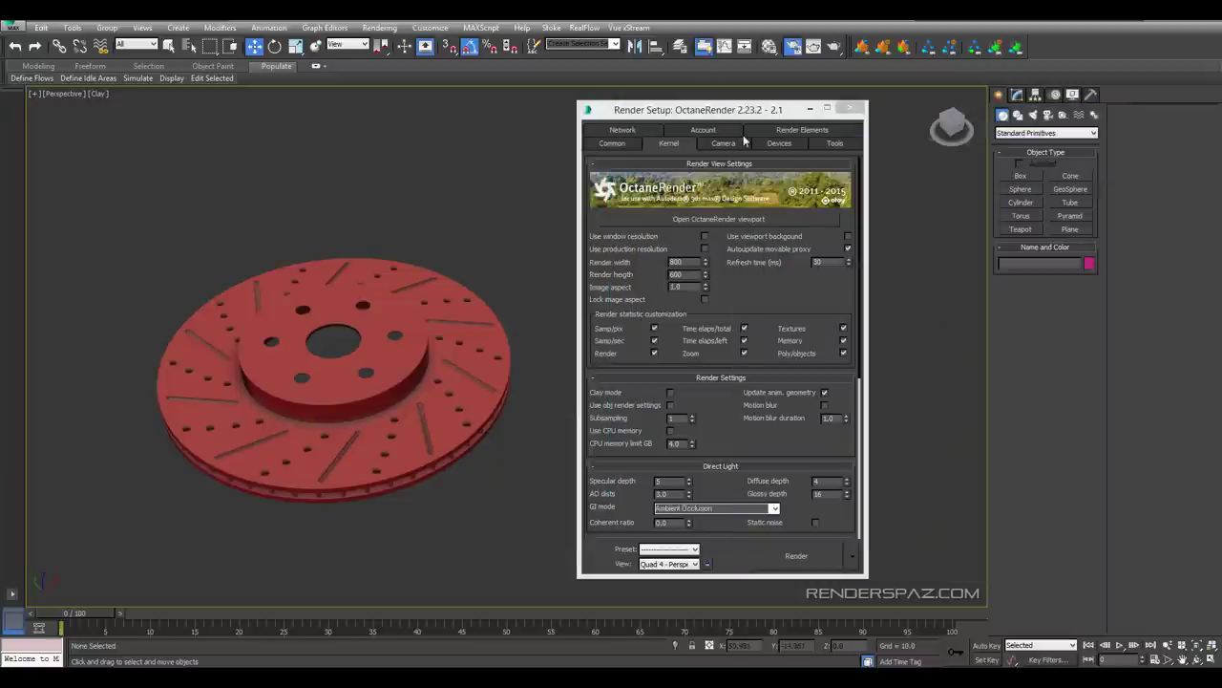
pyautogui.moveTo(707, 108); pyautogui.dragTo(772, 82)
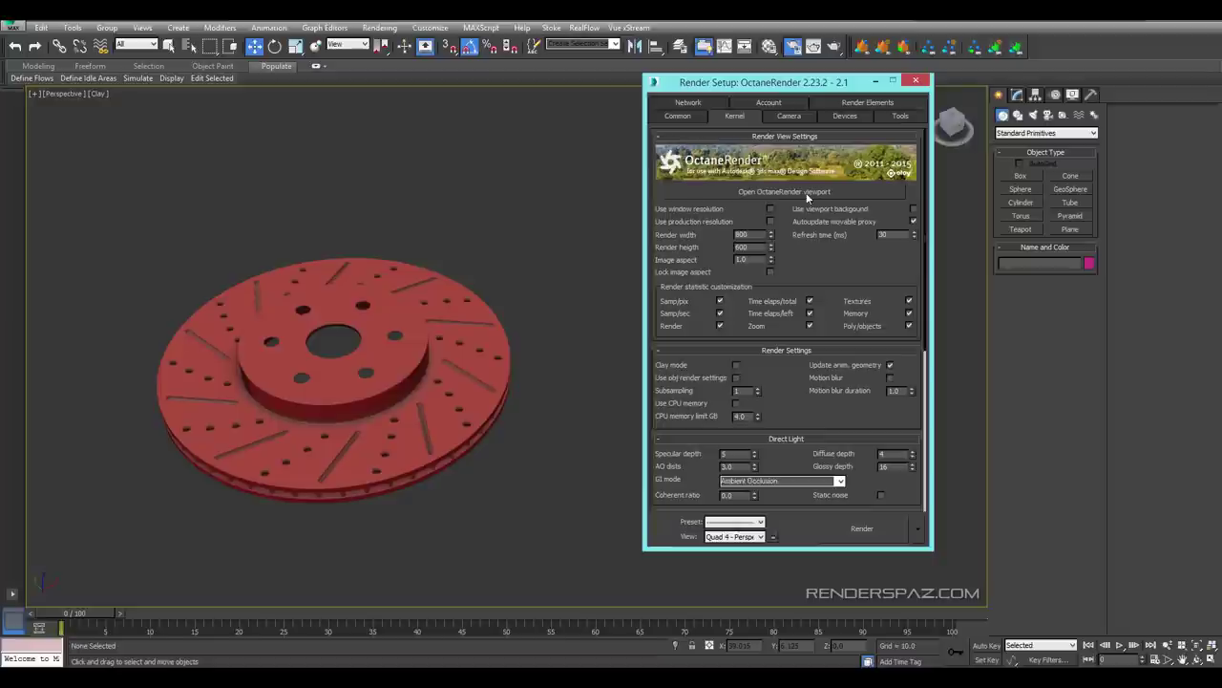
pyautogui.click(760, 191)
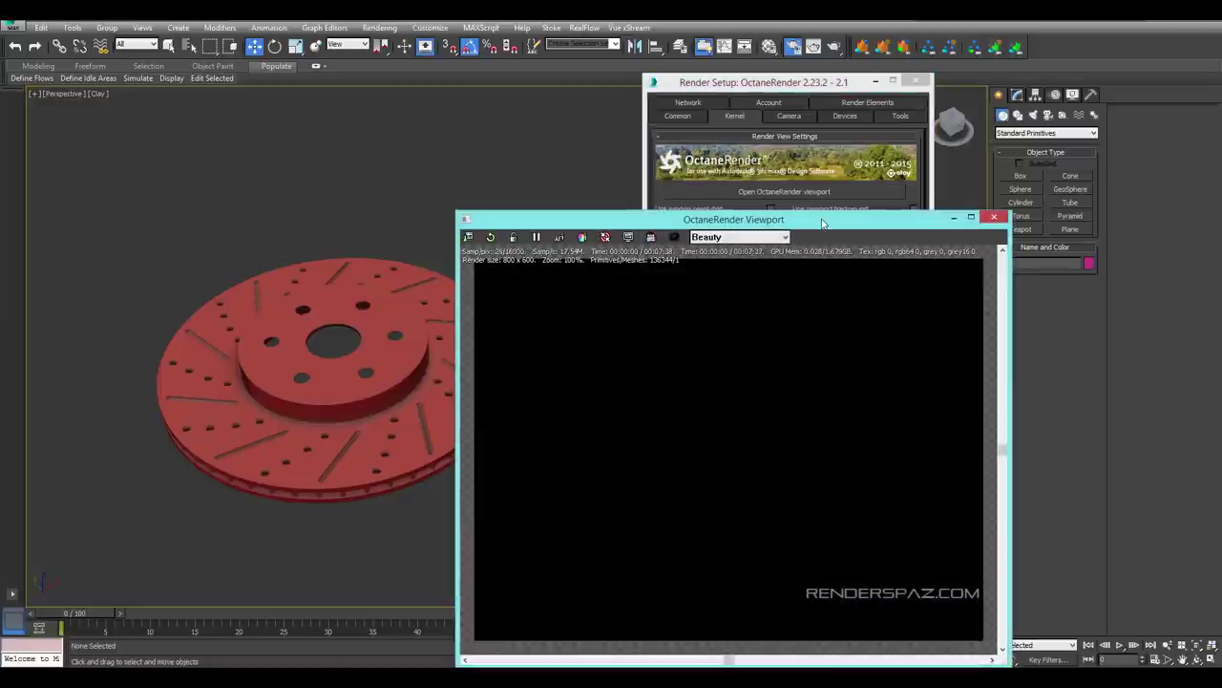
pyautogui.moveTo(820, 223); pyautogui.dragTo(426, 95)
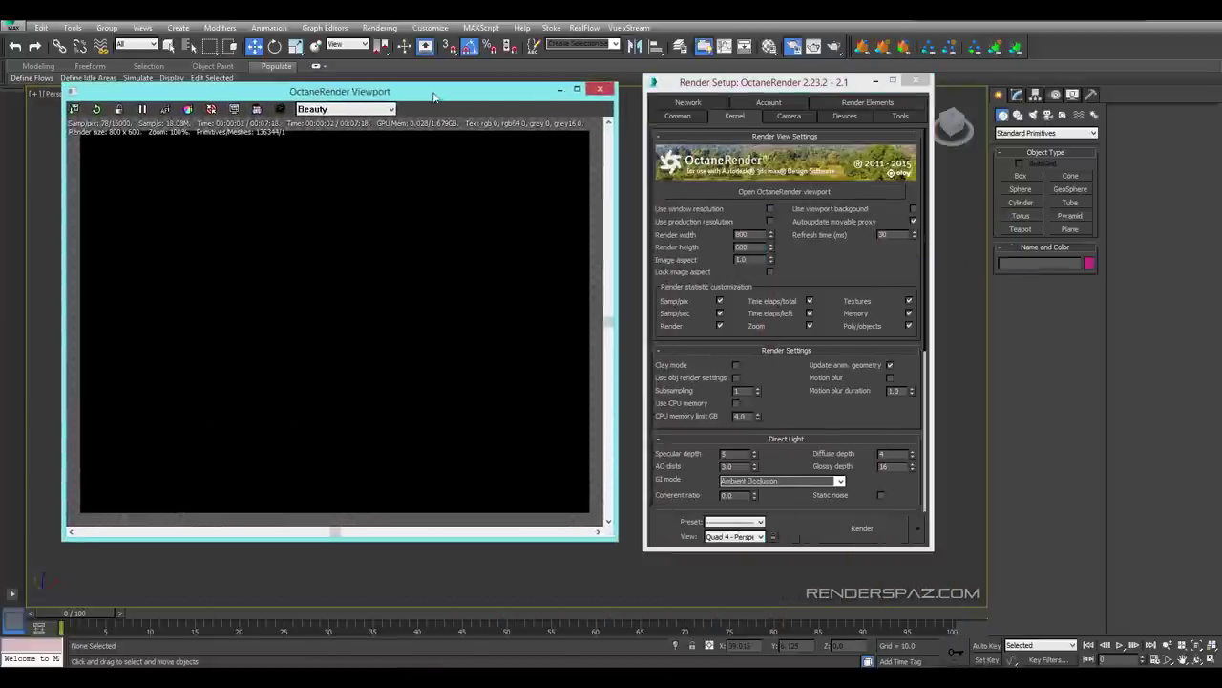
pyautogui.click(914, 84)
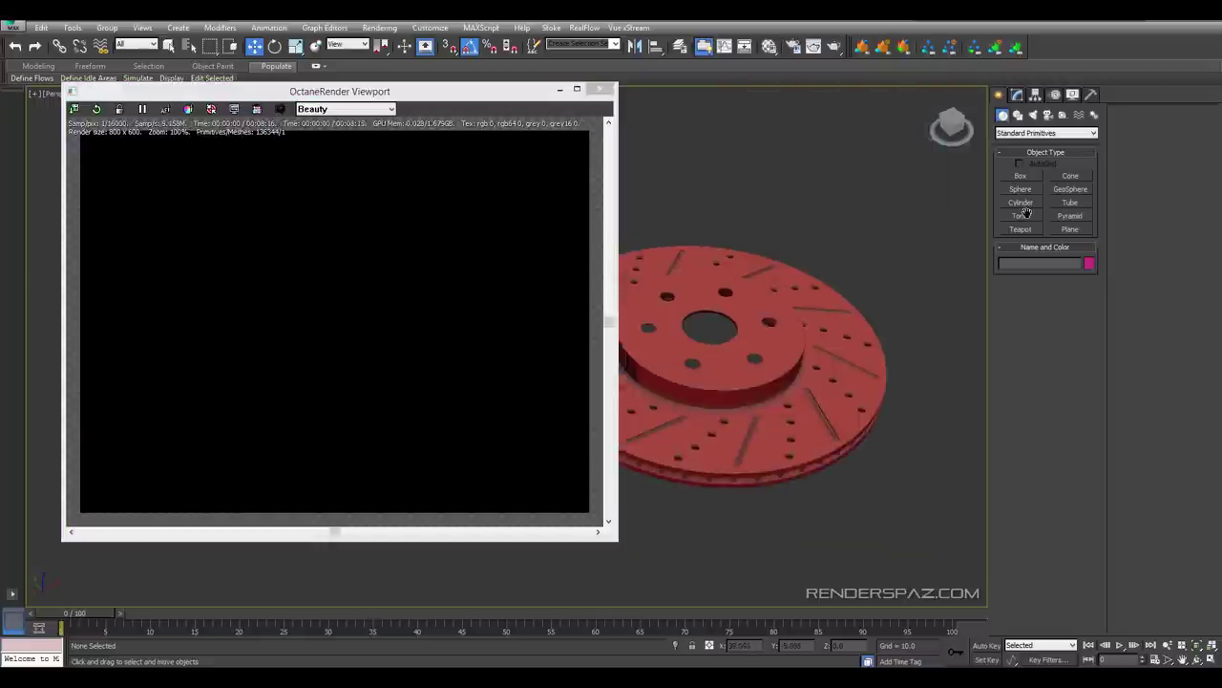
# Switch the perspective view from Clay to Shaded display, with the brake rotor visible beside the OctaneRender viewport
pyautogui.moveTo(765, 320); pyautogui.dragTo(780, 316, button='middle')
pyautogui.scroll(3, 740, 332)
pyautogui.moveTo(819, 378); pyautogui.dragTo(719, 339, button='middle')
pyautogui.moveTo(291, 84); pyautogui.dragTo(284, 169)
pyautogui.click(100, 94)
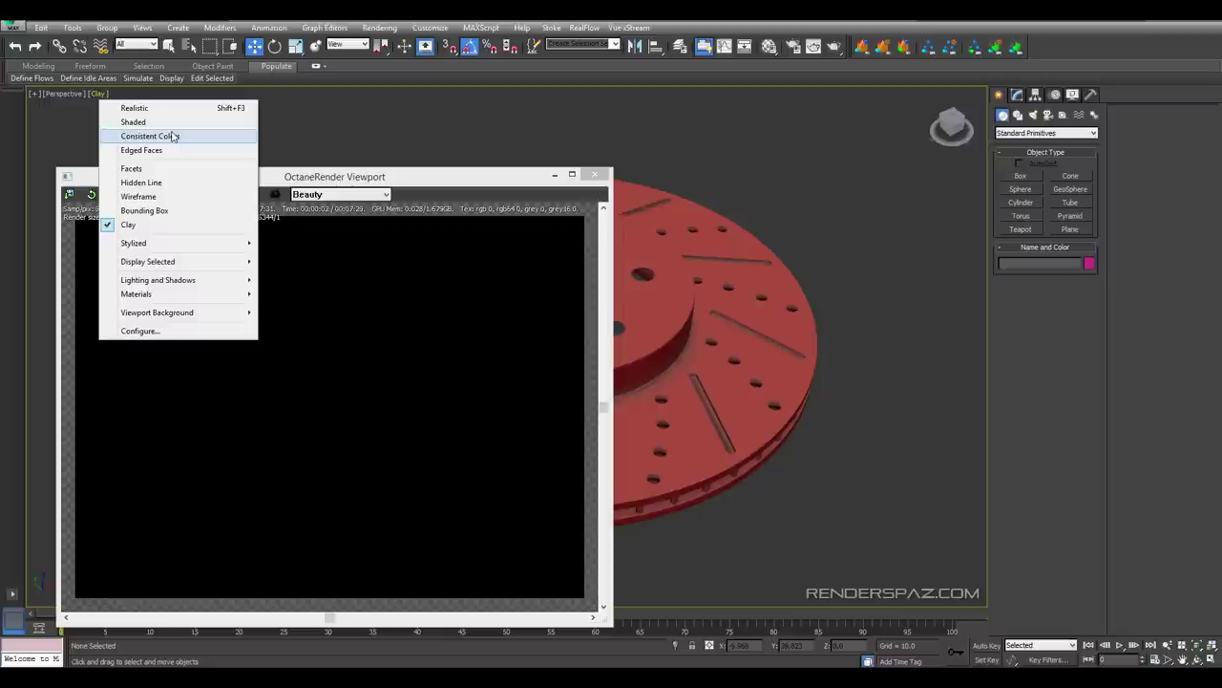
pyautogui.click(134, 122)
pyautogui.moveTo(635, 342); pyautogui.dragTo(800, 341, button='middle')
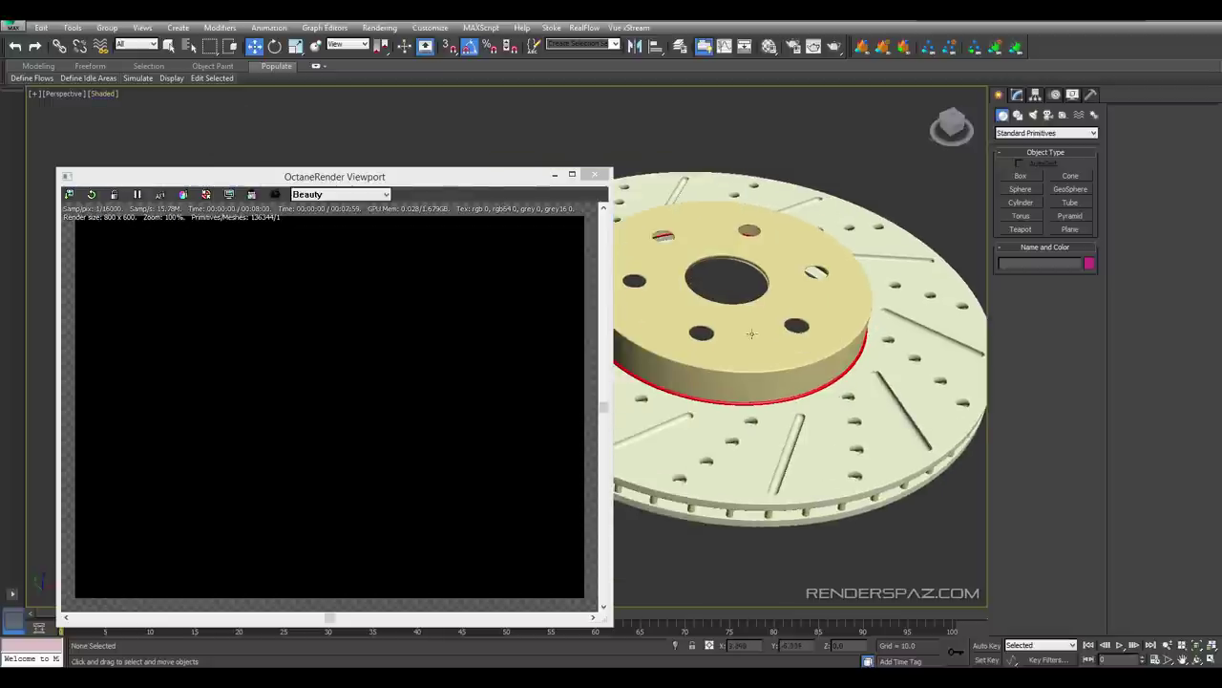
pyautogui.moveTo(432, 180); pyautogui.dragTo(423, 126)
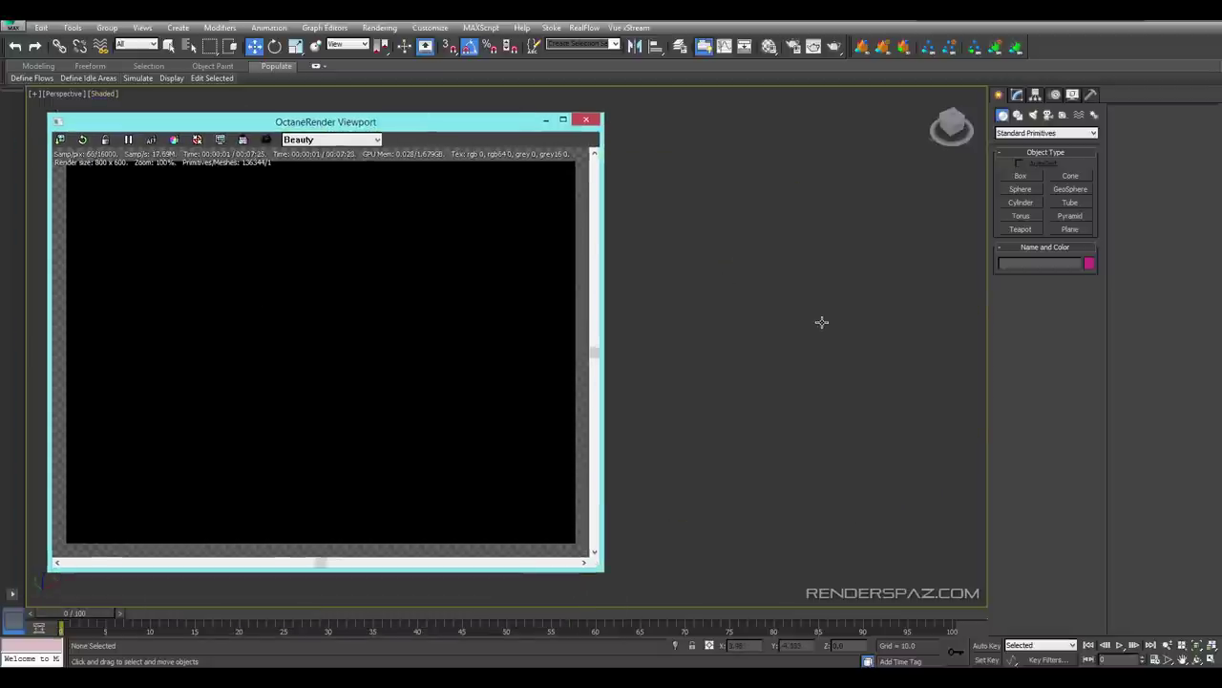
pyautogui.click(821, 321)
# Assign an OctaneRender Texture environment map as the scene's environment map
pyautogui.click(379, 27)
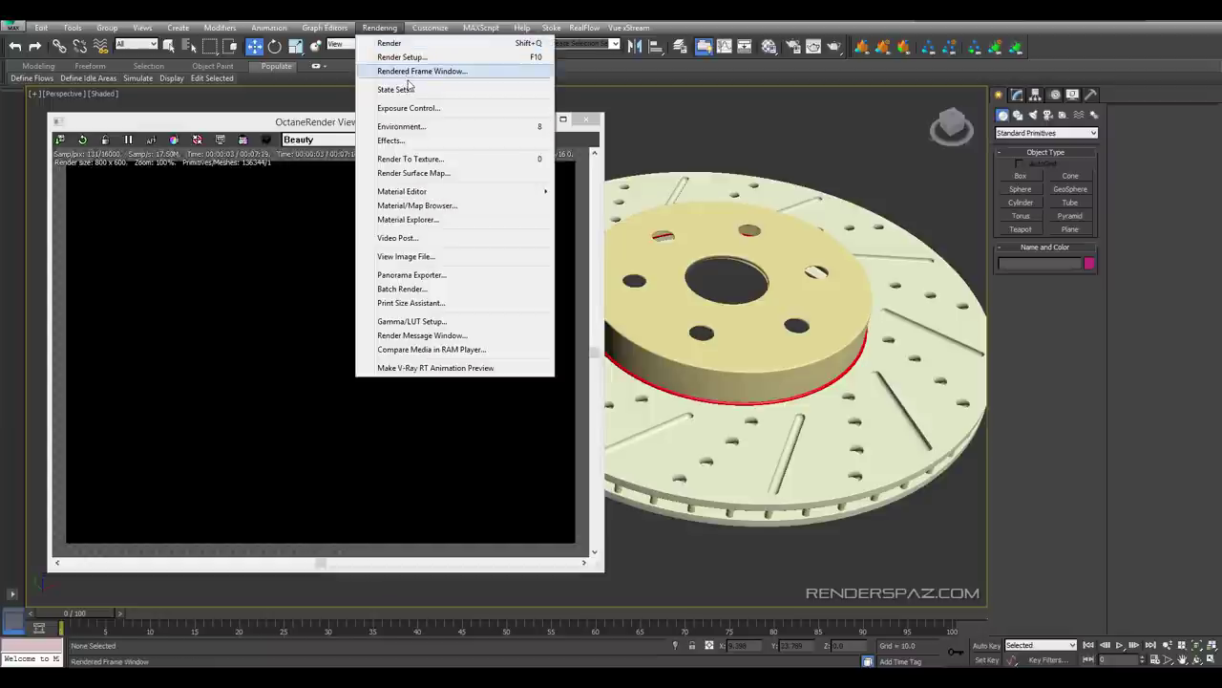
pyautogui.click(406, 126)
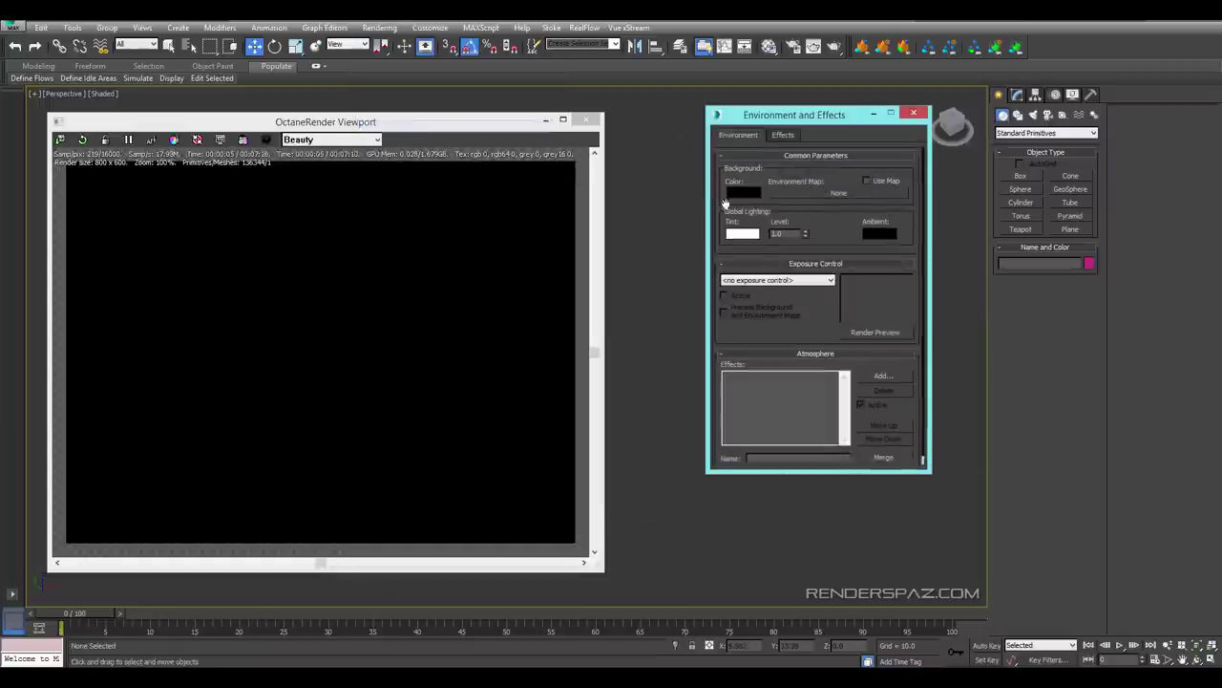
pyautogui.click(801, 193)
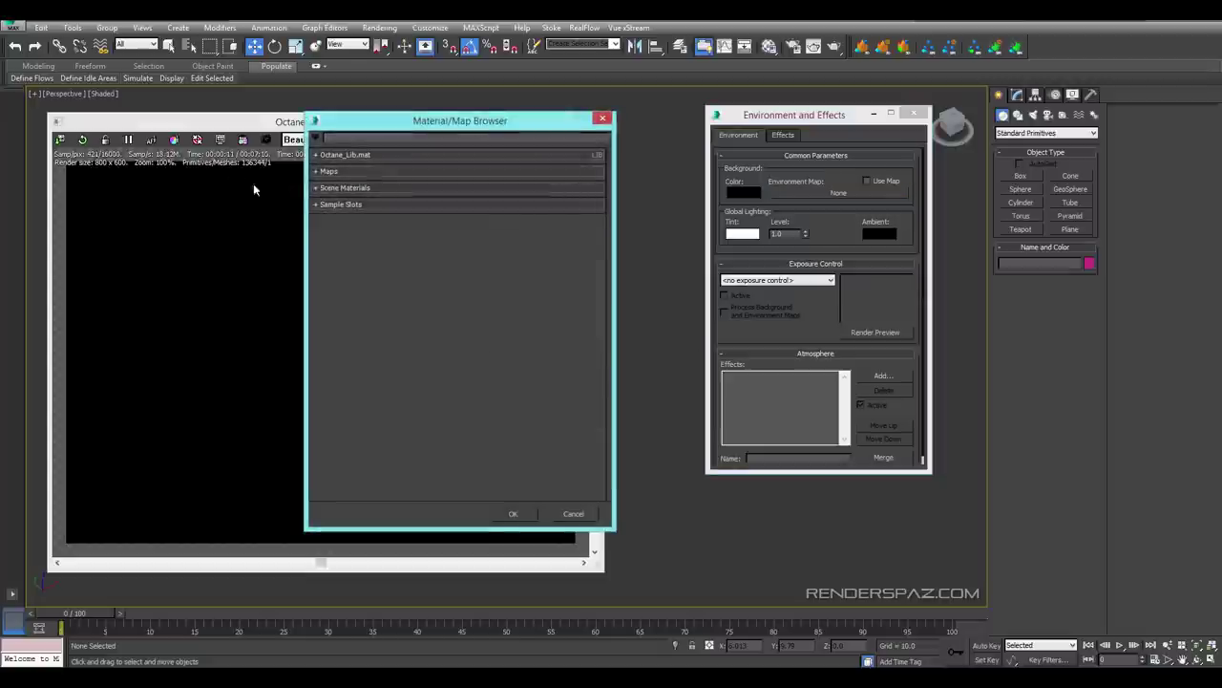
pyautogui.click(318, 172)
pyautogui.scroll(-10, 364, 358)
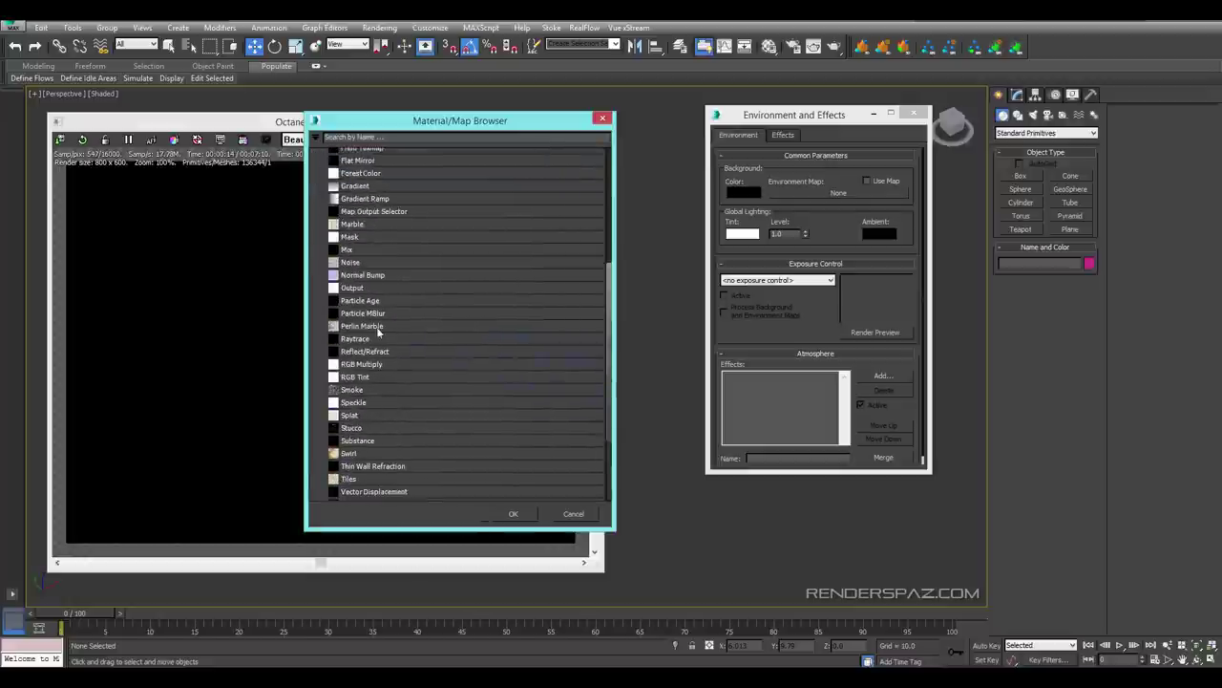
pyautogui.click(331, 456)
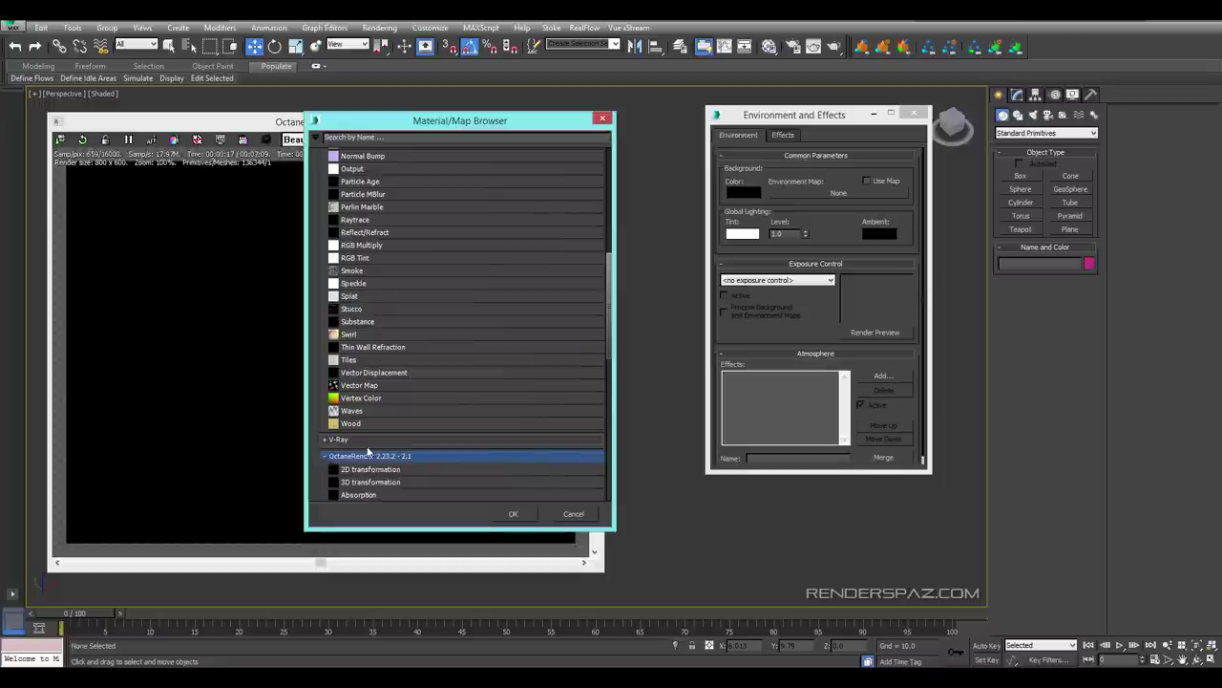
pyautogui.scroll(-6, 391, 421)
pyautogui.scroll(-6, 367, 467)
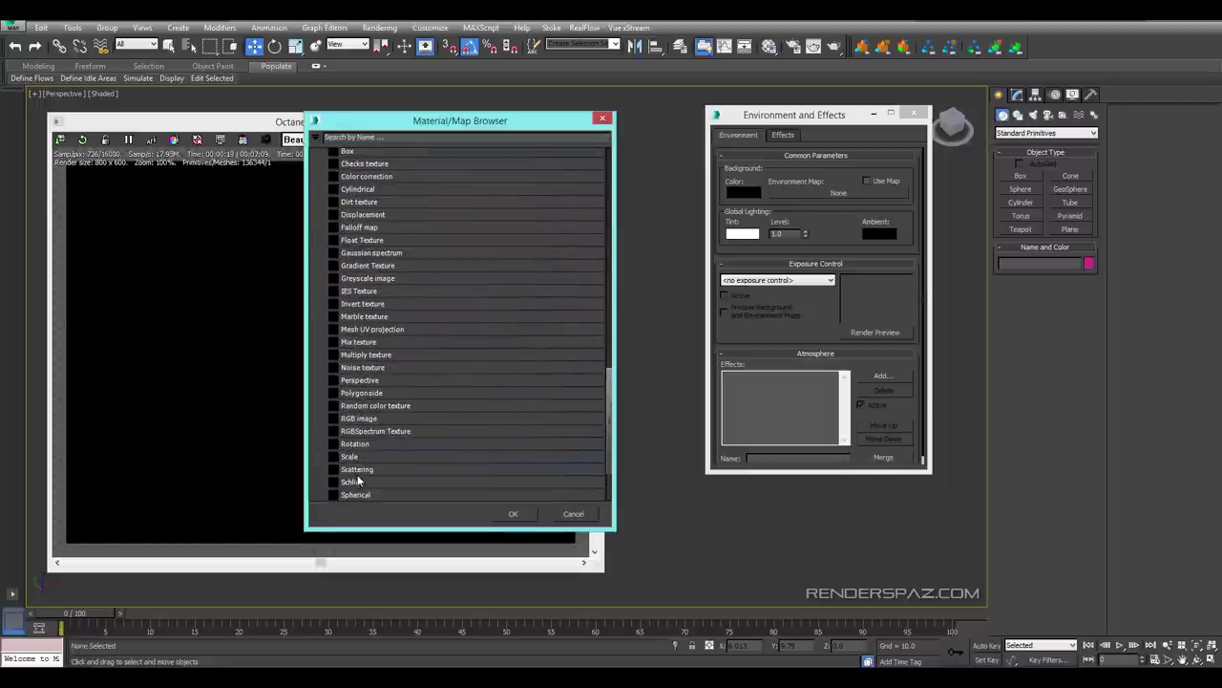
pyautogui.click(357, 433)
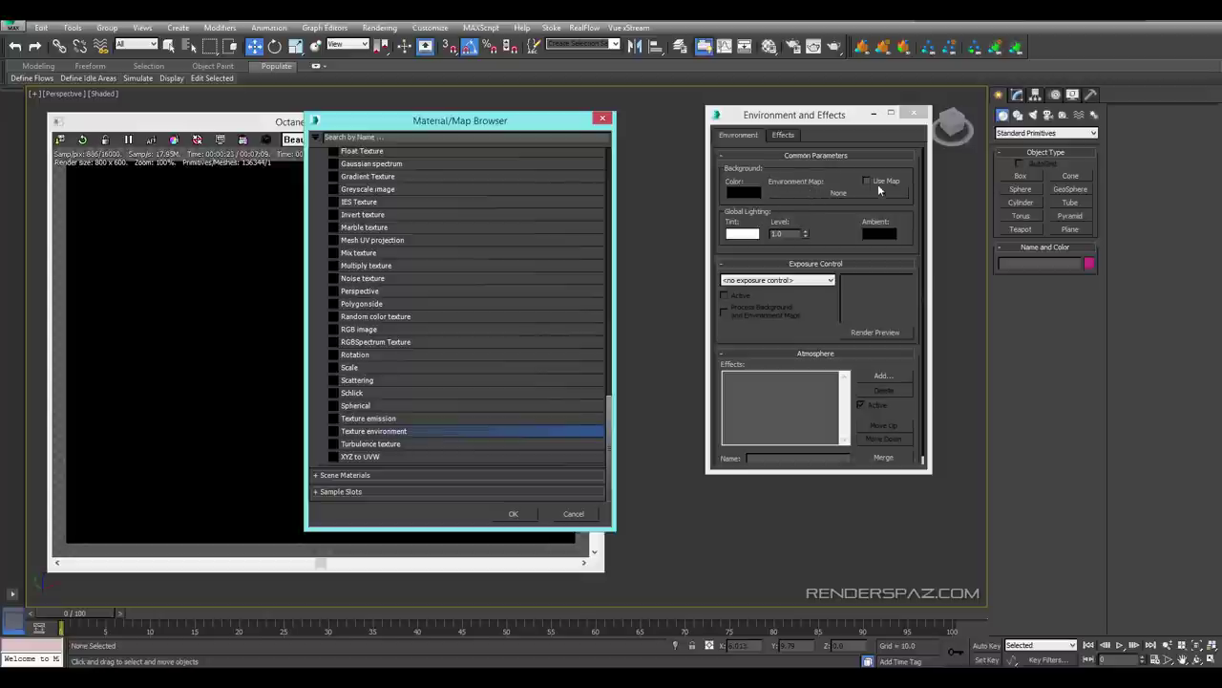
pyautogui.click(508, 514)
pyautogui.moveTo(667, 550); pyautogui.dragTo(468, 538, button='middle')
pyautogui.moveTo(804, 547); pyautogui.dragTo(733, 559, button='middle')
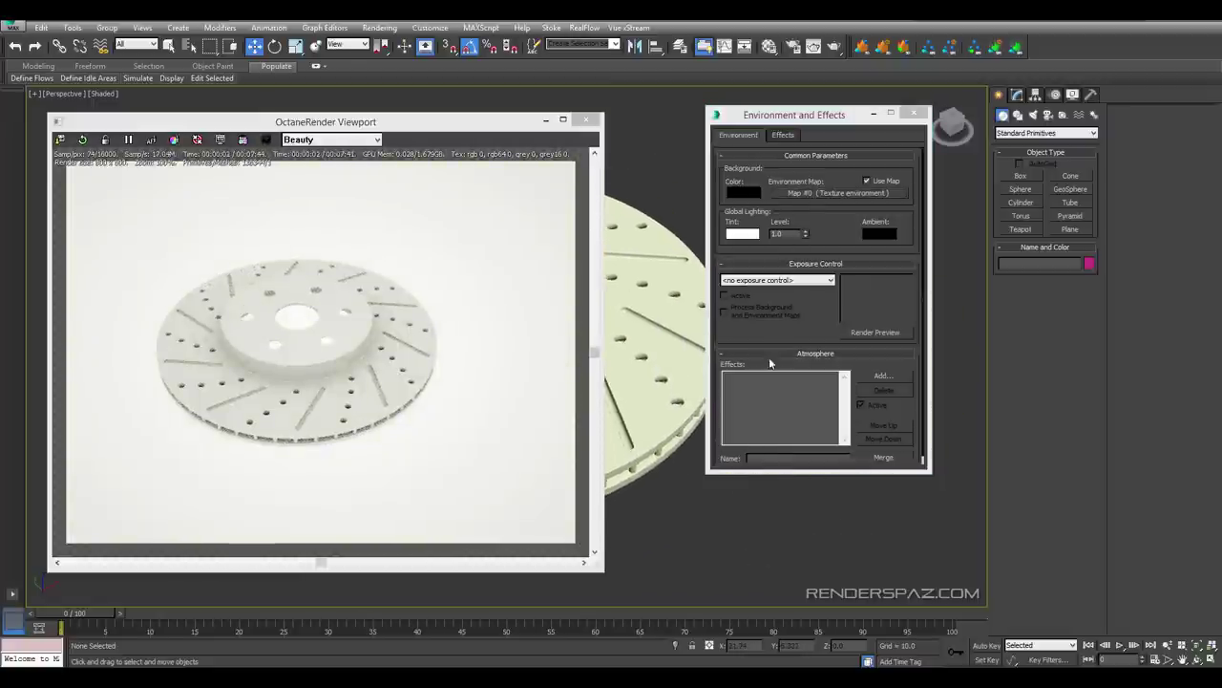
pyautogui.moveTo(639, 373); pyautogui.dragTo(644, 374, button='middle')
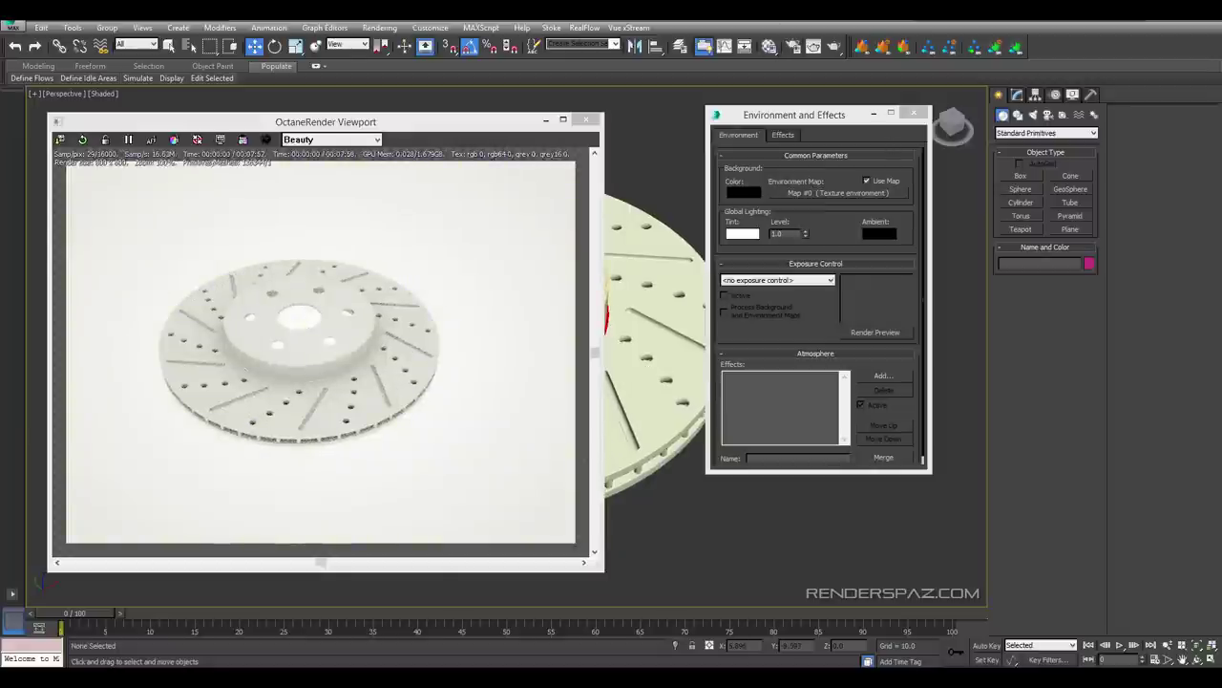
# Place the environment map as an instance in the Material Editor's first sample slot, and close the environment settings
pyautogui.press('m')
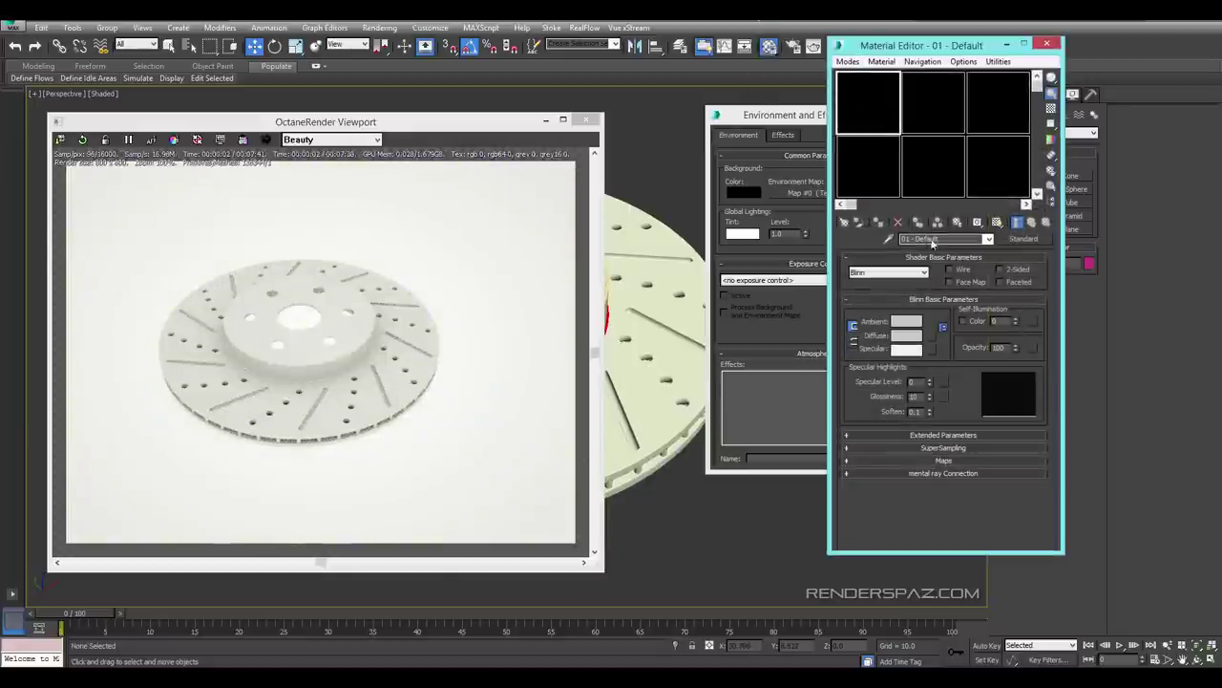
pyautogui.click(784, 204)
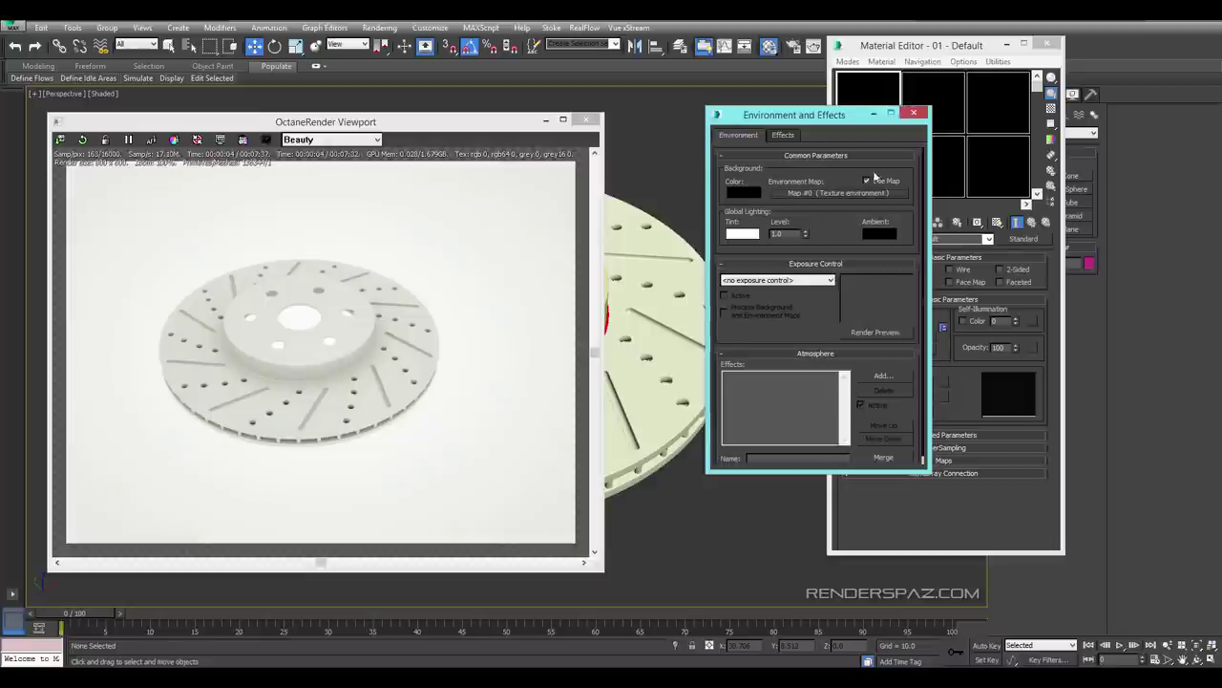
pyautogui.moveTo(869, 98); pyautogui.dragTo(869, 100)
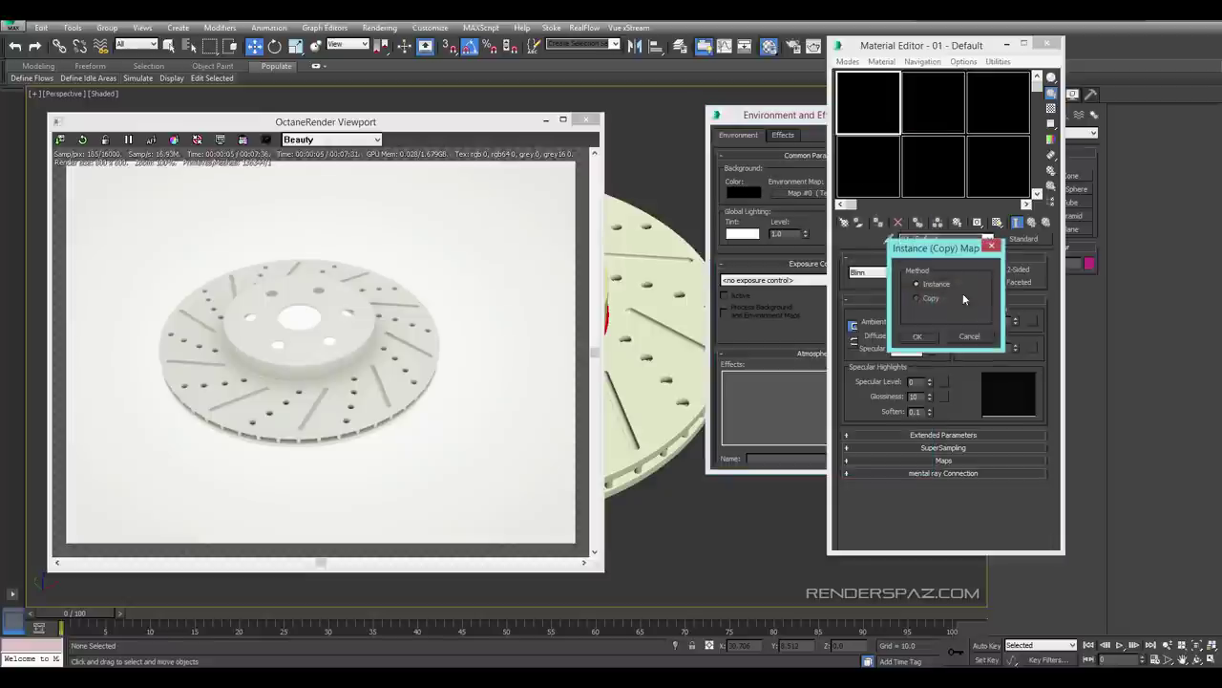
pyautogui.click(917, 337)
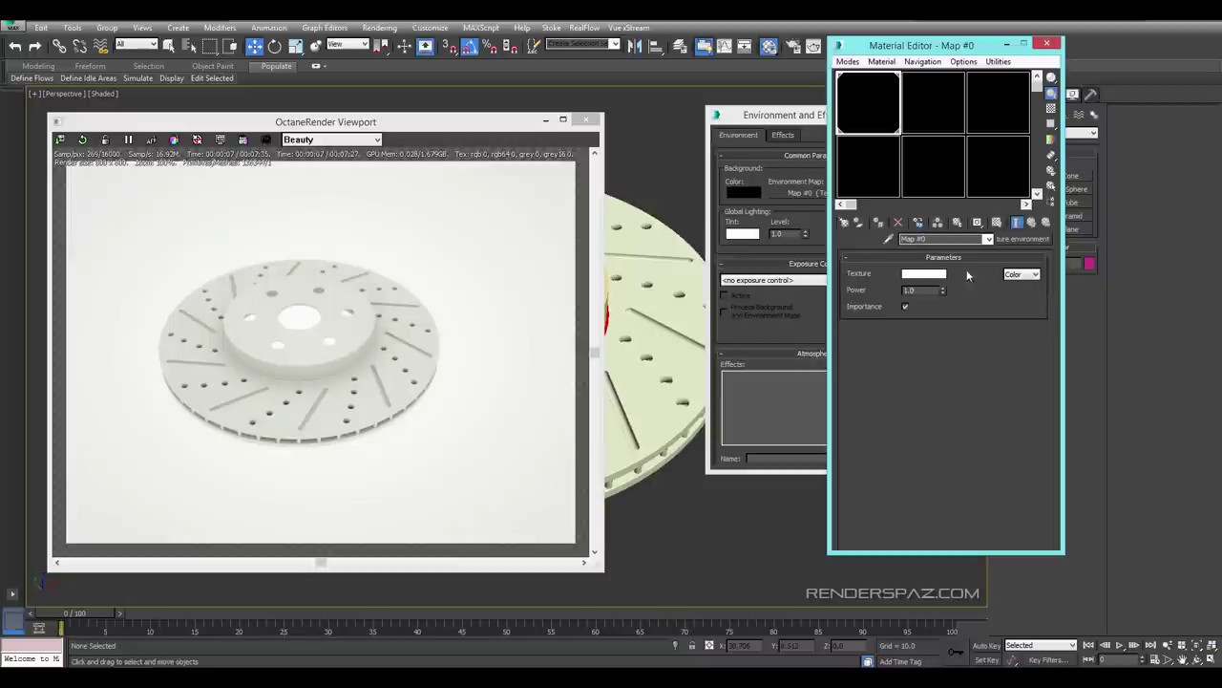
pyautogui.moveTo(795, 118); pyautogui.dragTo(744, 141)
pyautogui.click(863, 136)
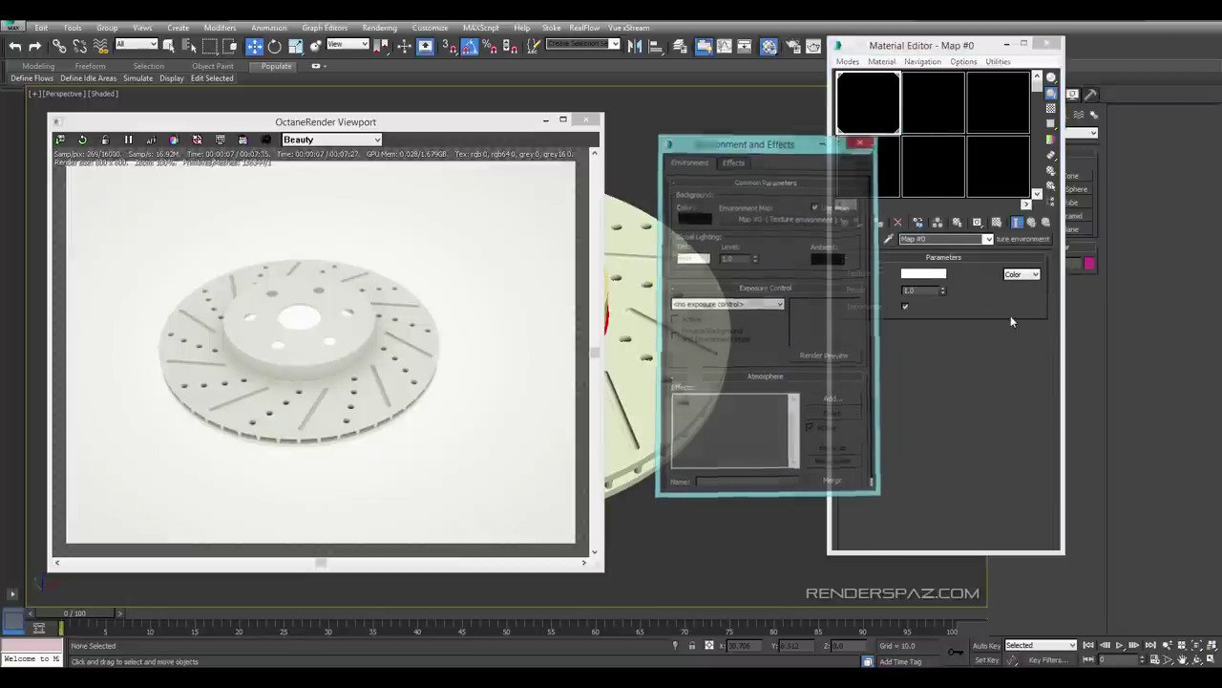
# Set the environment map's Texture input to Texture, give it an RGB image map, and load hdr_studio.hdr
pyautogui.click(1035, 274)
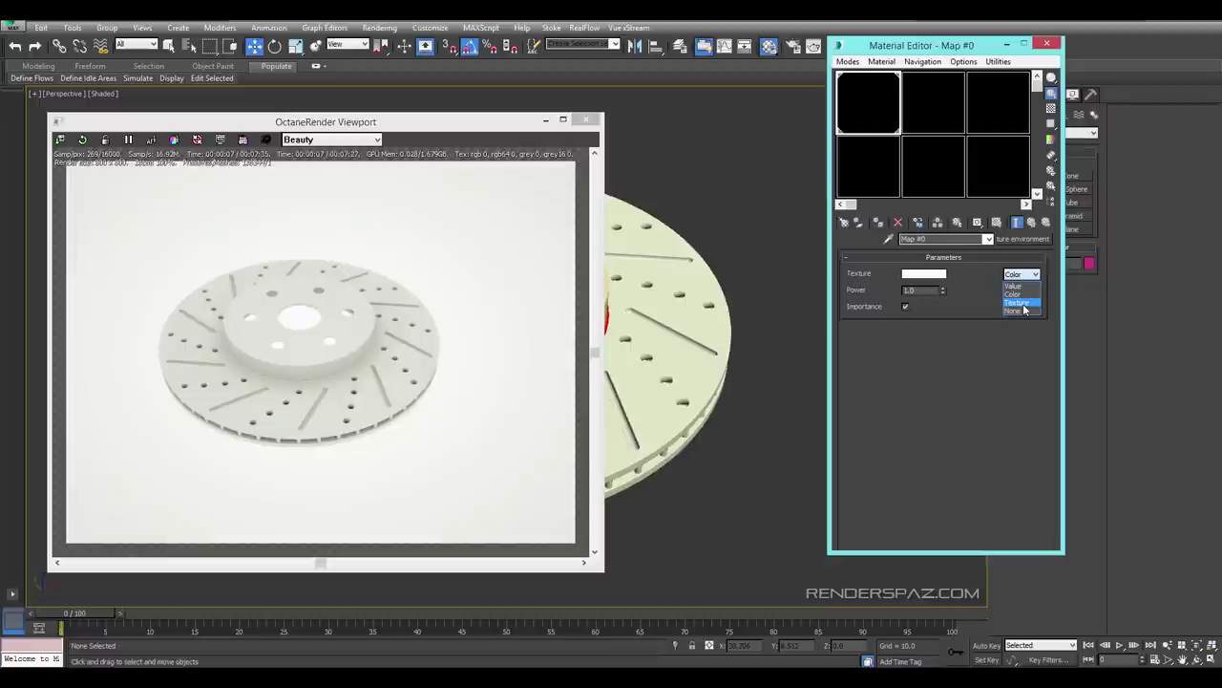
pyautogui.click(1020, 302)
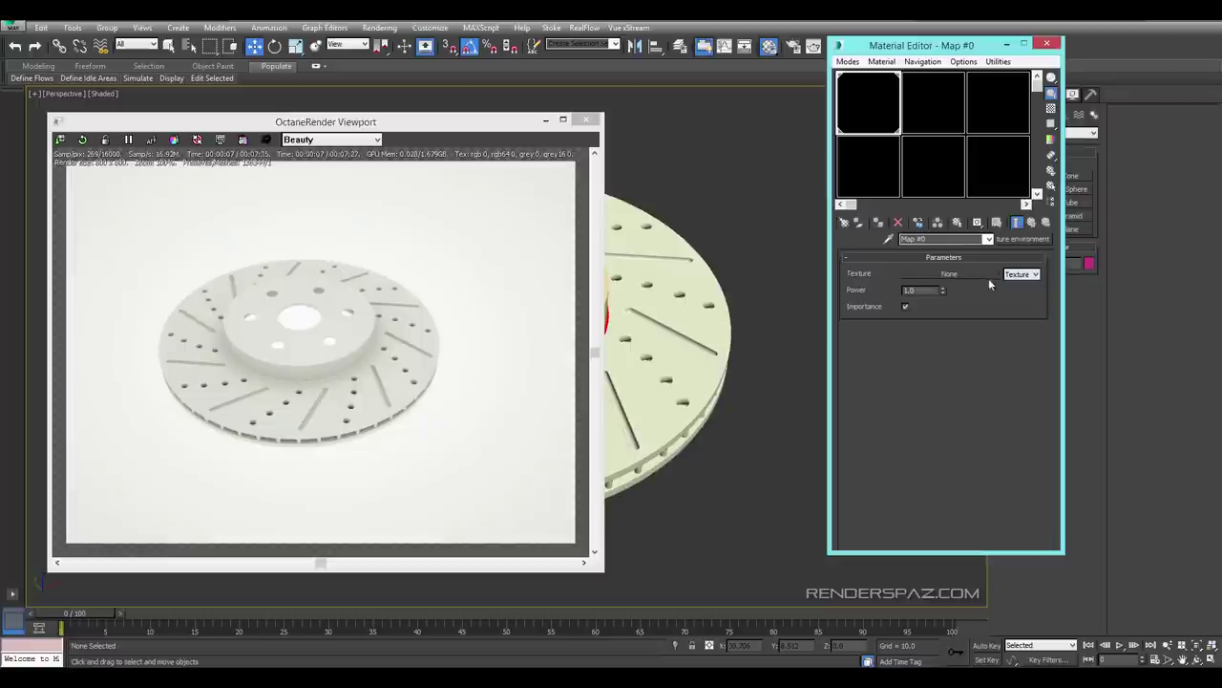
pyautogui.moveTo(931, 44); pyautogui.dragTo(784, 65)
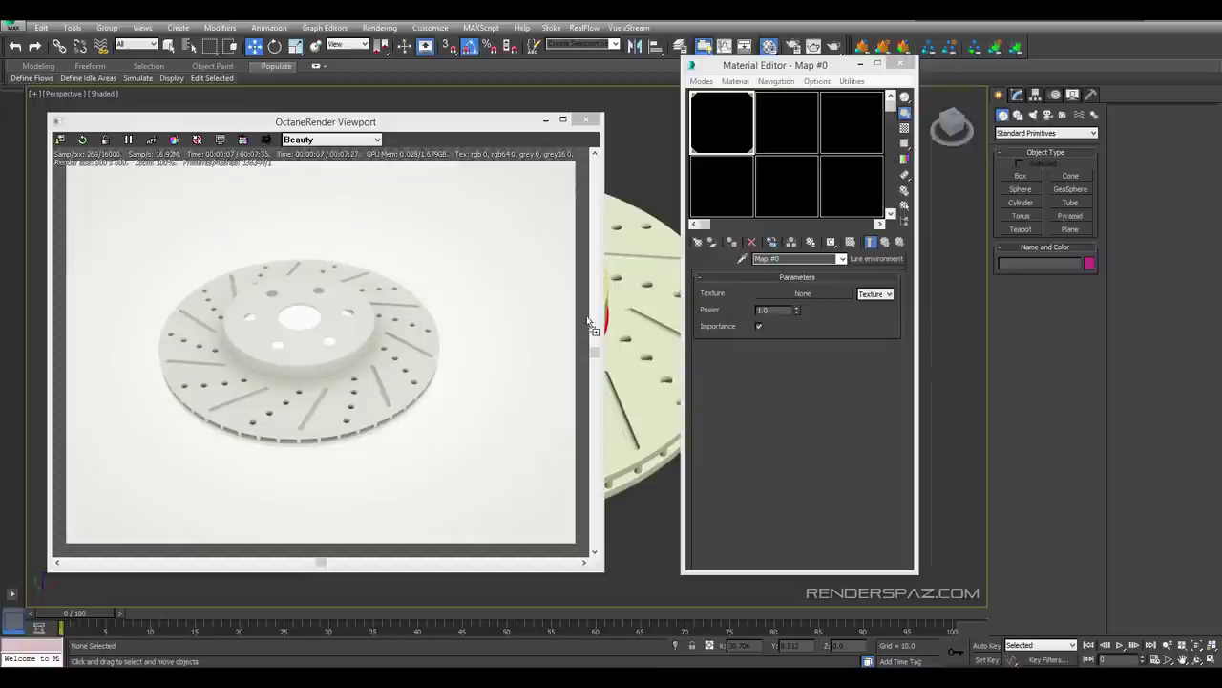
pyautogui.moveTo(775, 294); pyautogui.dragTo(776, 294)
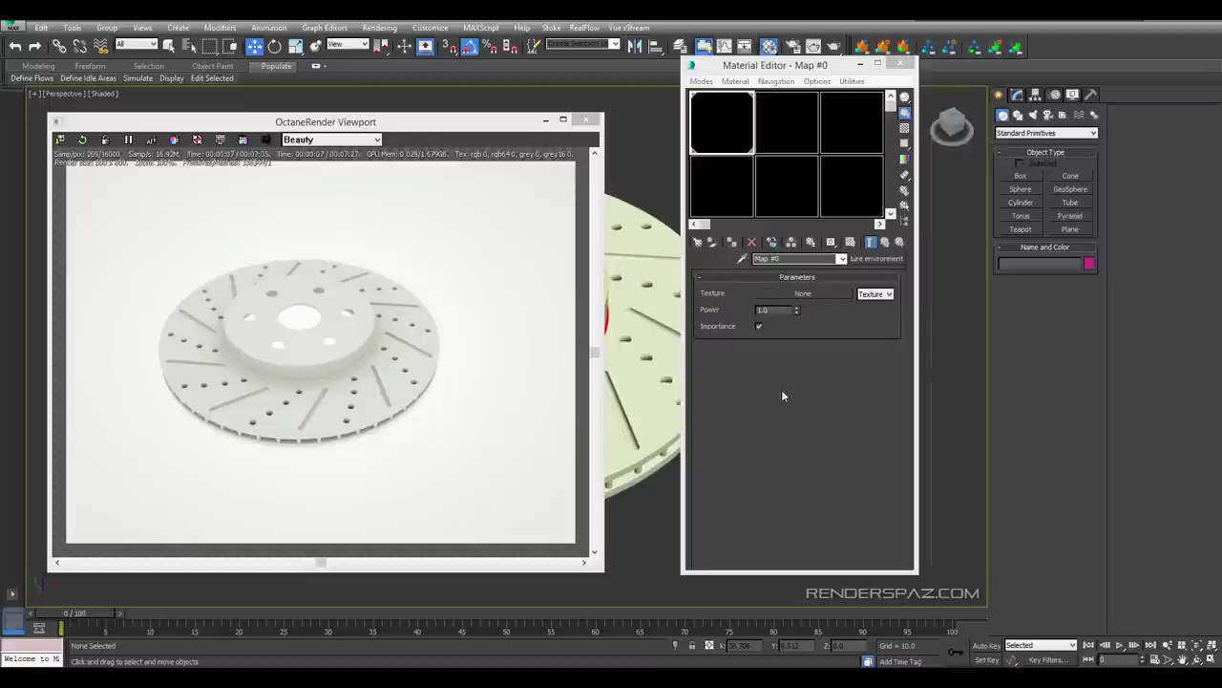
pyautogui.rightClick(791, 293)
pyautogui.click(823, 326)
pyautogui.click(812, 294)
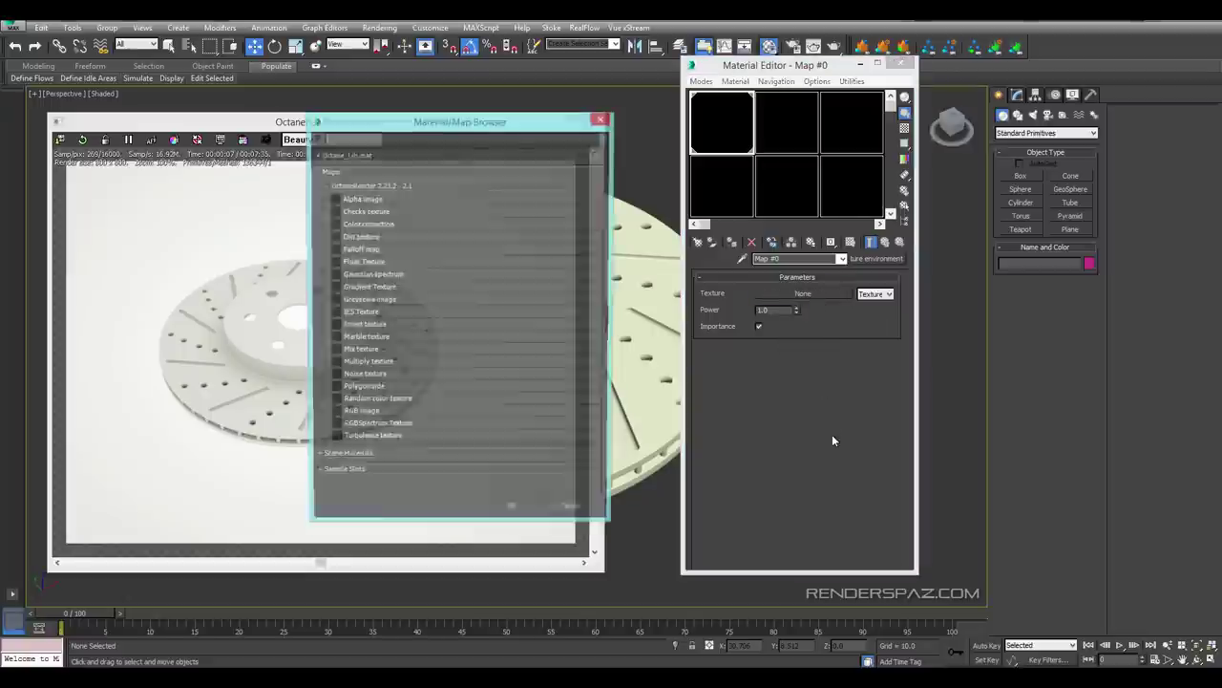
pyautogui.doubleClick(363, 415)
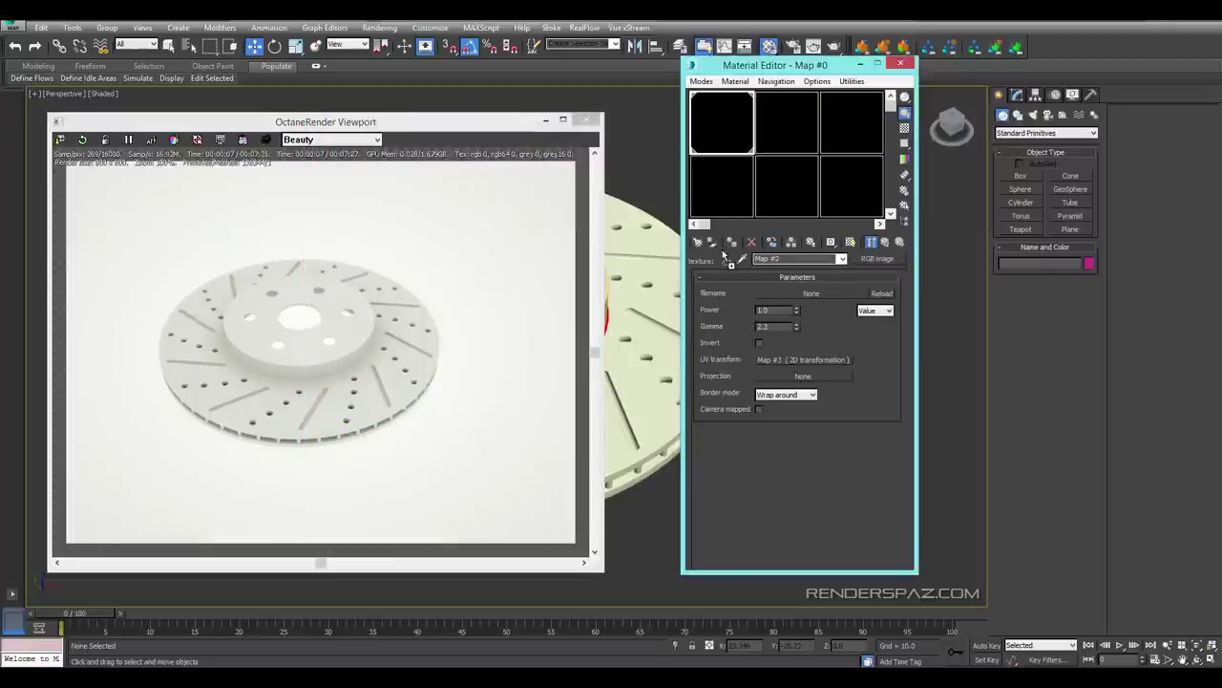
pyautogui.click(780, 295)
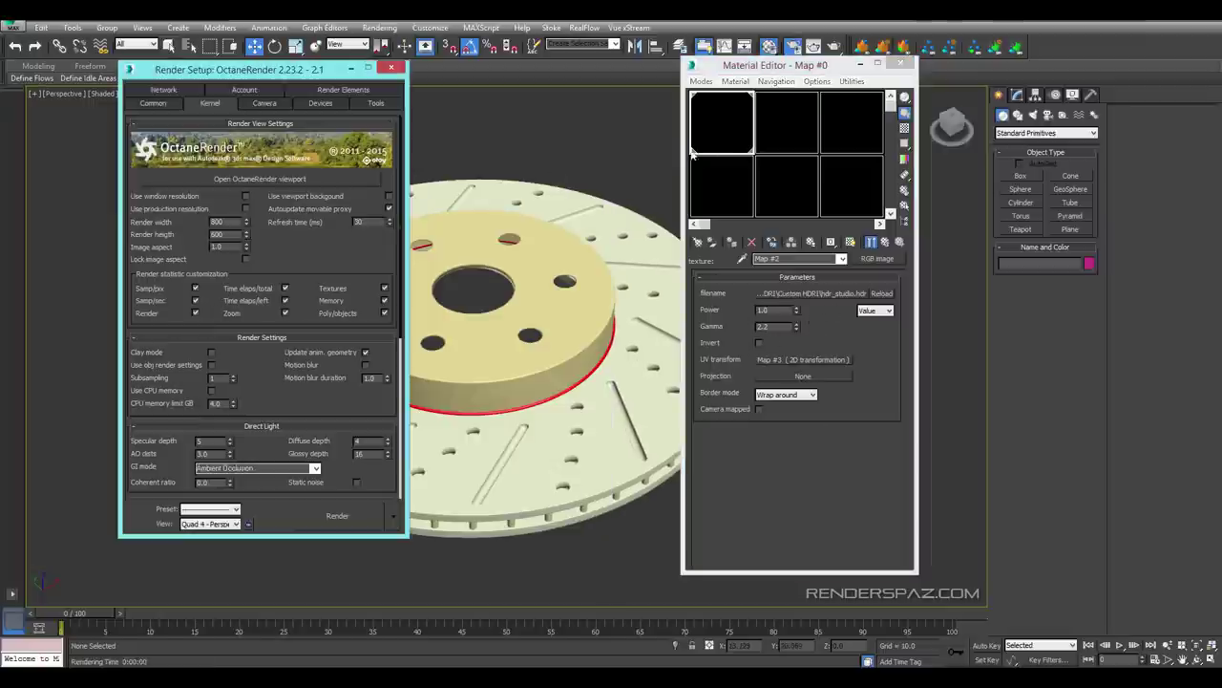
# Reopen the OctaneRender viewport and preview the brake rotor closer up and from different angles under the HDR lighting
pyautogui.keyDown('alt'); pyautogui.moveTo(439, 329); pyautogui.dragTo(526, 345, button='middle'); pyautogui.keyUp('alt')
pyautogui.click(291, 395)
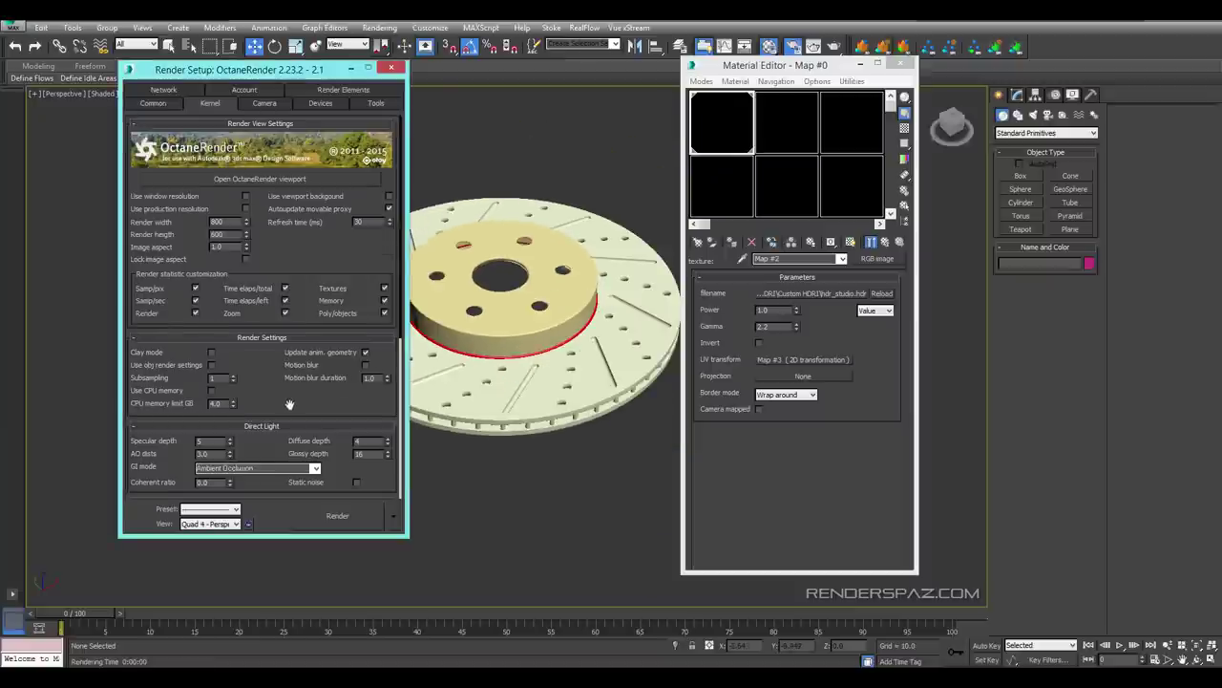
pyautogui.scroll(-4, 296, 410)
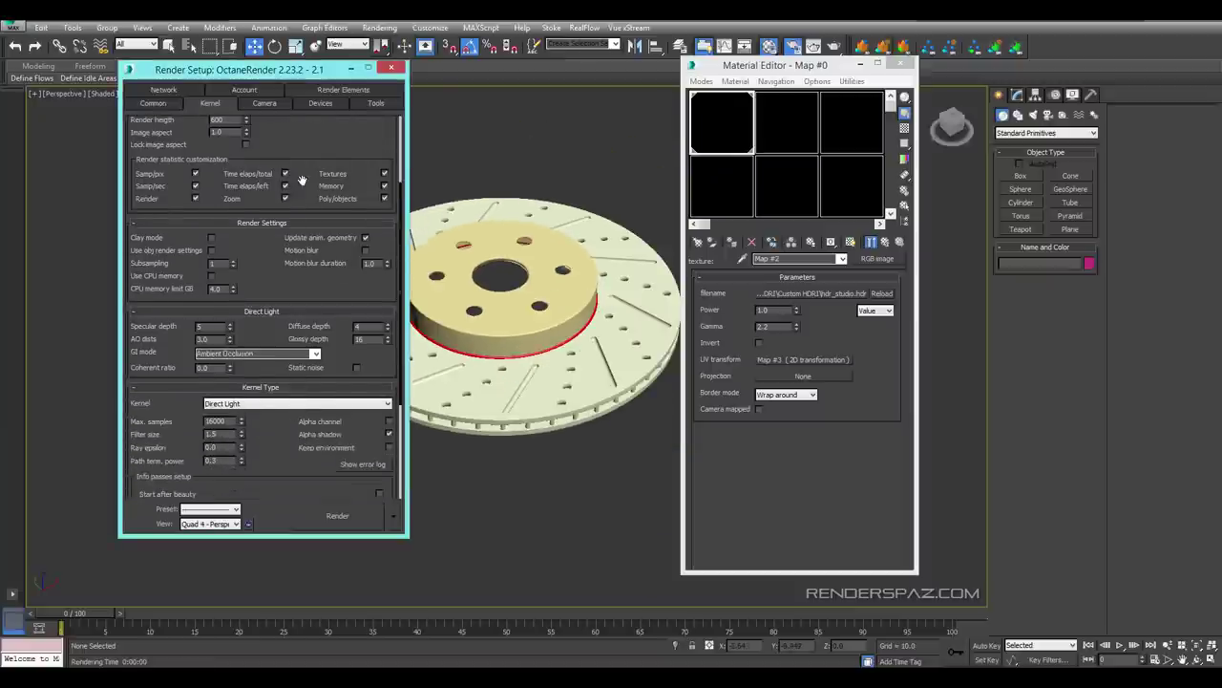
pyautogui.scroll(4, 281, 189)
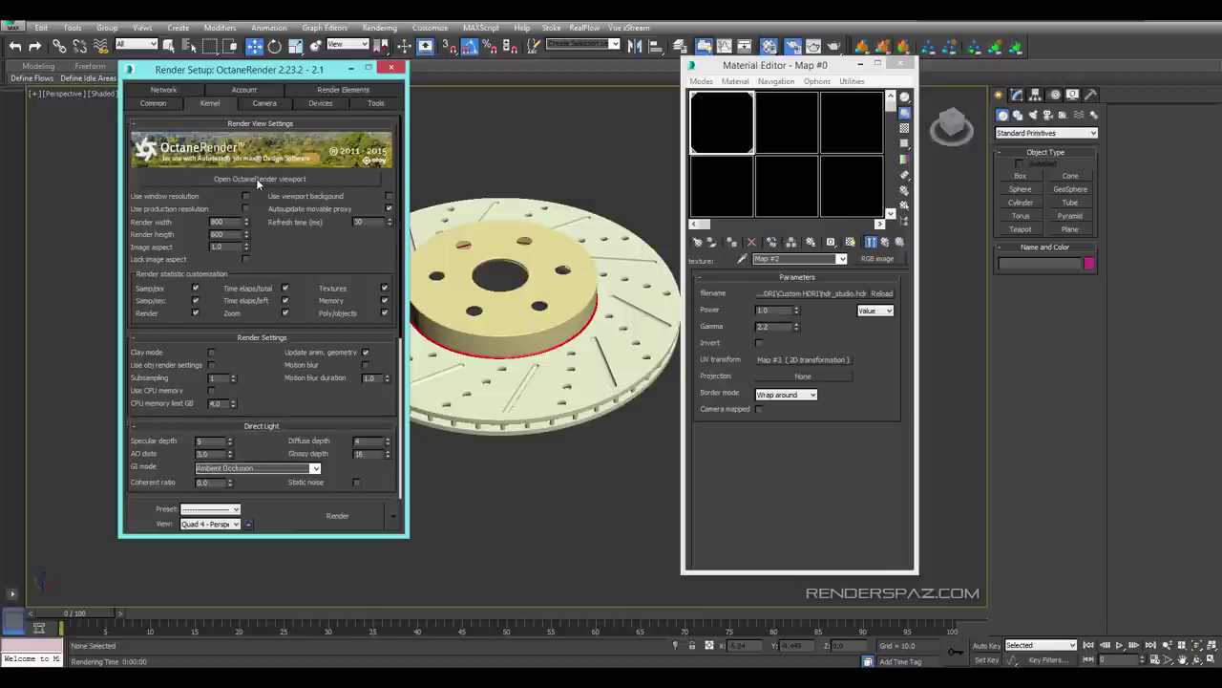
pyautogui.click(255, 179)
pyautogui.moveTo(656, 397); pyautogui.dragTo(600, 359, button='middle')
pyautogui.scroll(4, 600, 359)
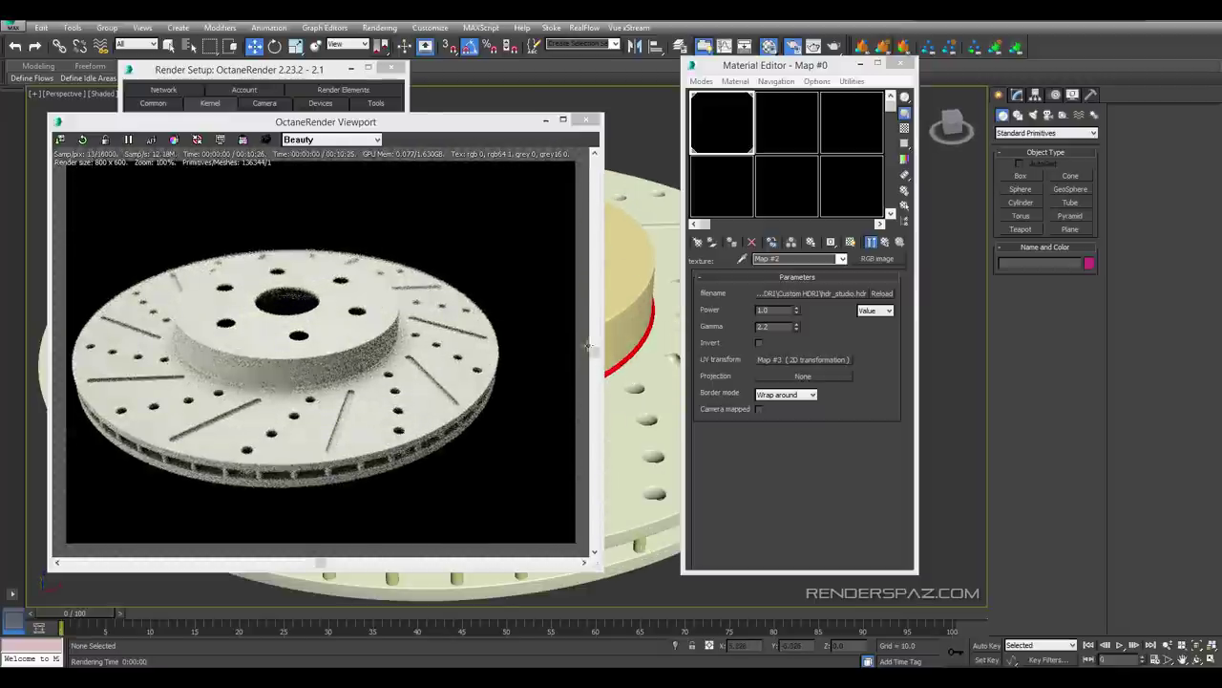
pyautogui.click(578, 362)
pyautogui.keyDown('alt'); pyautogui.moveTo(607, 373); pyautogui.dragTo(571, 382, button='middle'); pyautogui.keyUp('alt')
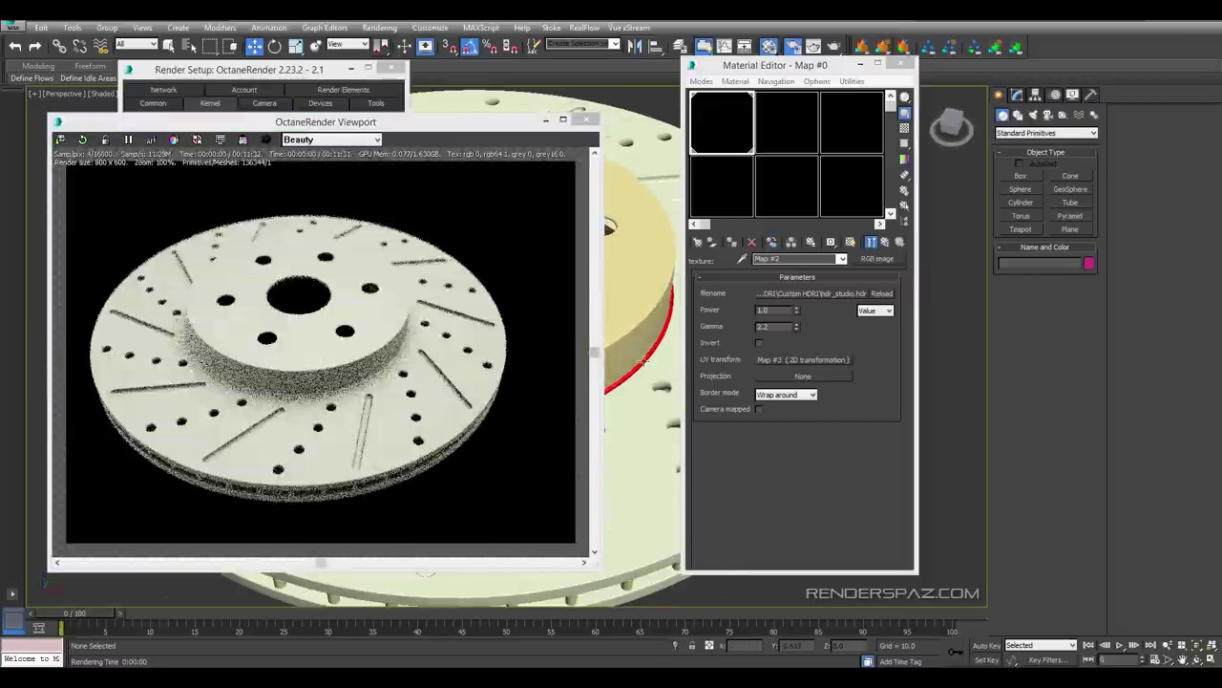
# Create an OctaneRender Glossy material in the Material Editor's second sample slot and name it Disc
pyautogui.moveTo(419, 134); pyautogui.dragTo(396, 77)
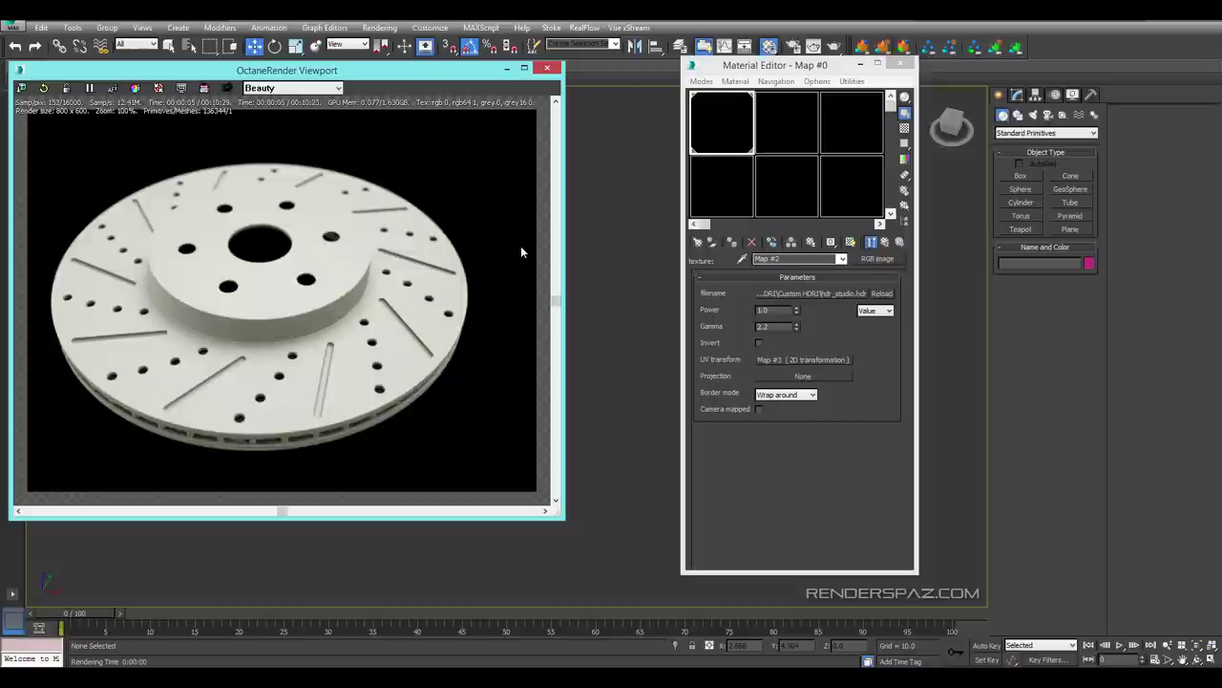
pyautogui.click(770, 131)
pyautogui.click(700, 243)
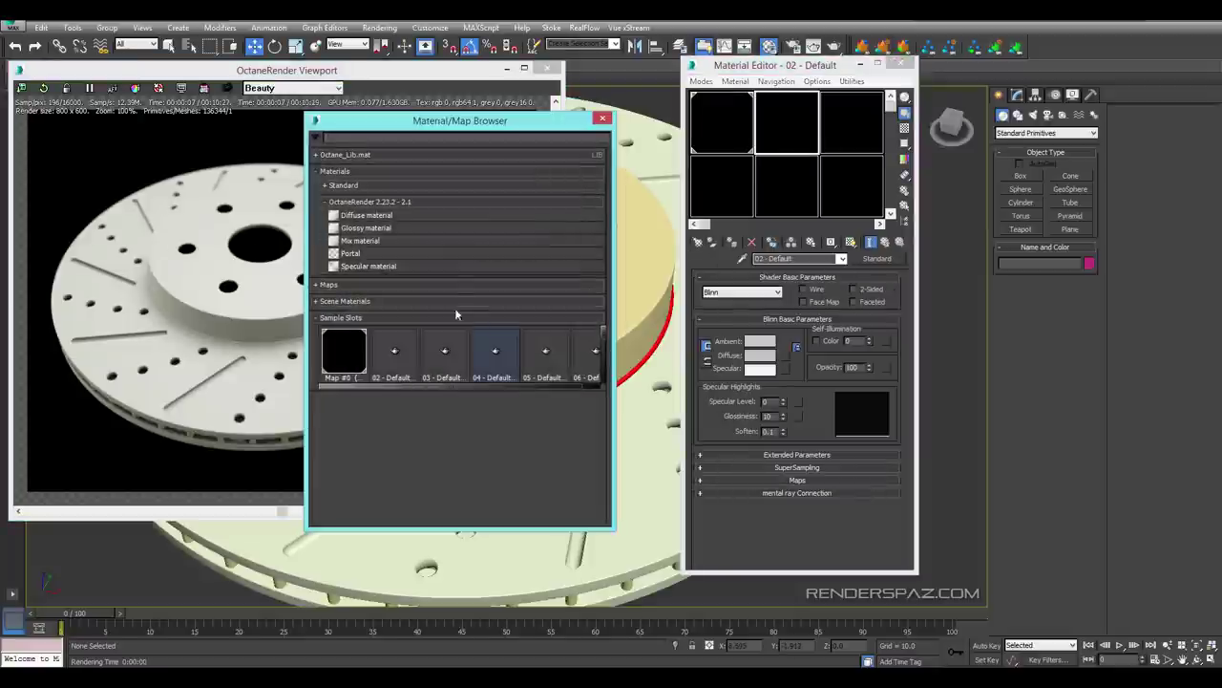
pyautogui.doubleClick(354, 233)
pyautogui.click(602, 117)
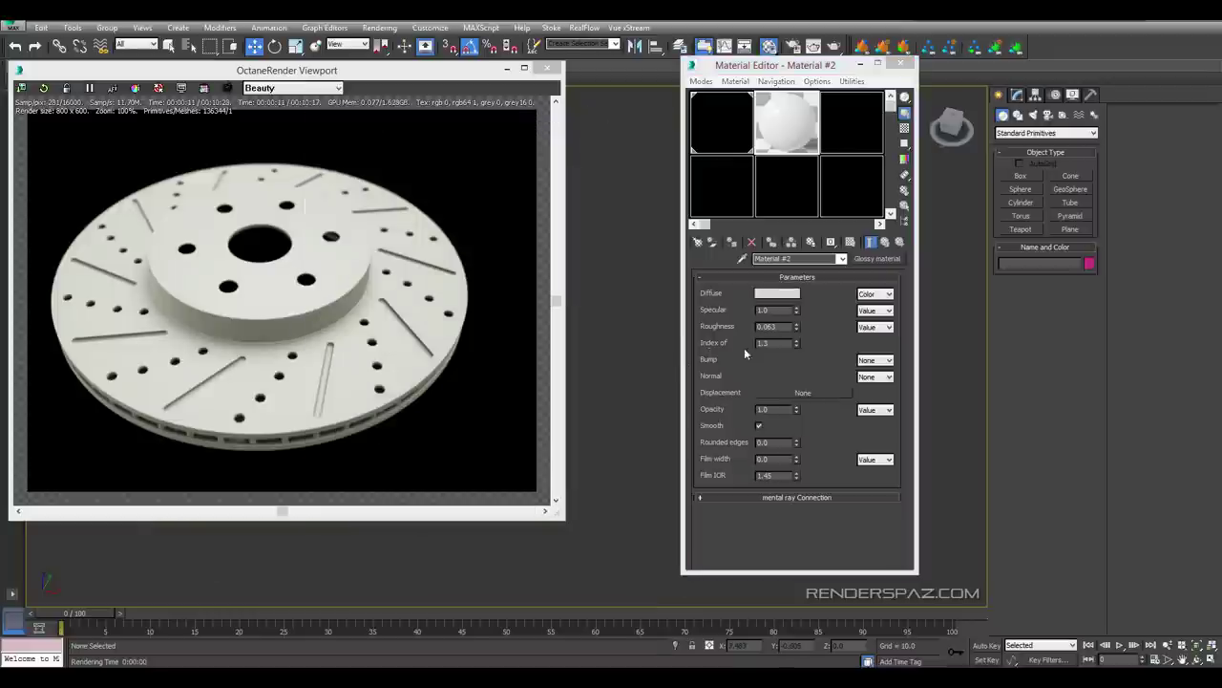
pyautogui.moveTo(796, 259); pyautogui.dragTo(411, 245)
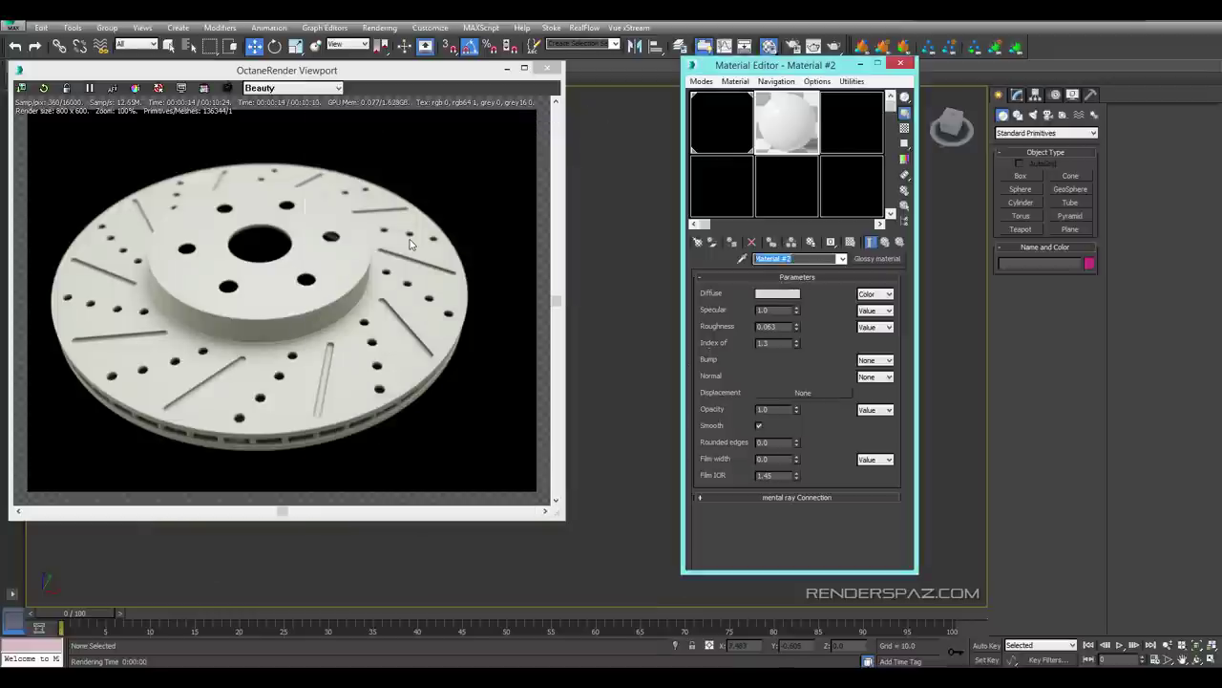
pyautogui.write('Disc')
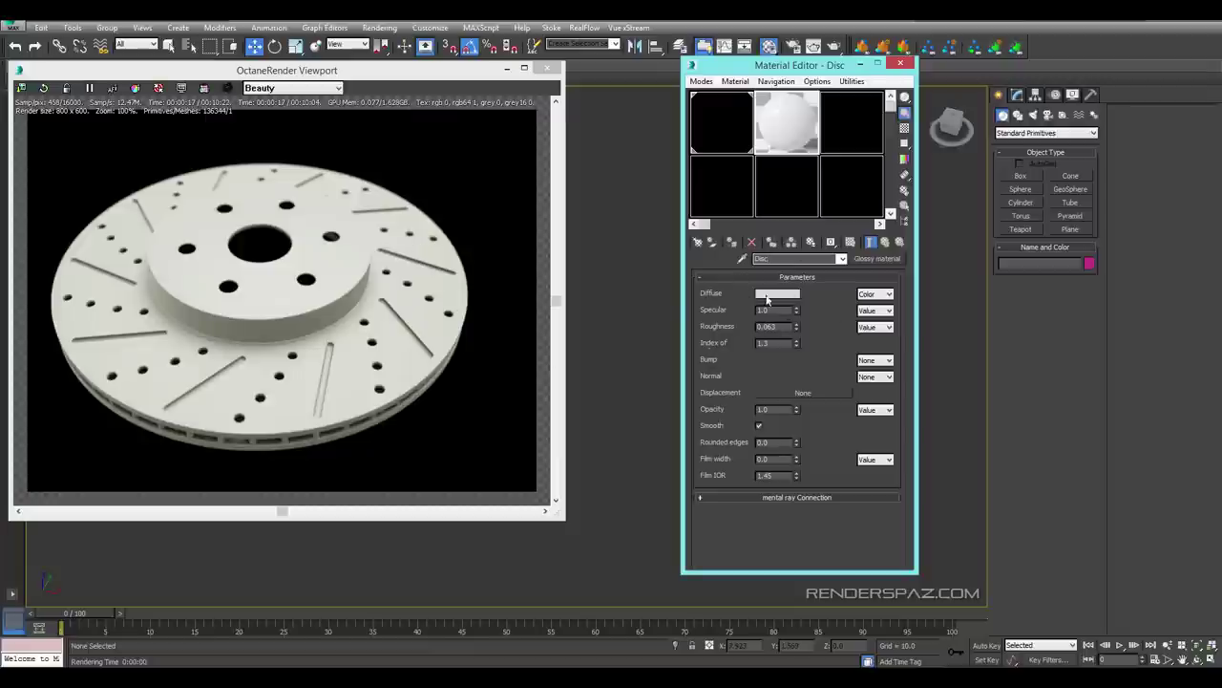
# Apply the Disc material to the upper and lower discs of the brake rotor
pyautogui.moveTo(372, 71); pyautogui.dragTo(357, 99)
pyautogui.click(561, 245)
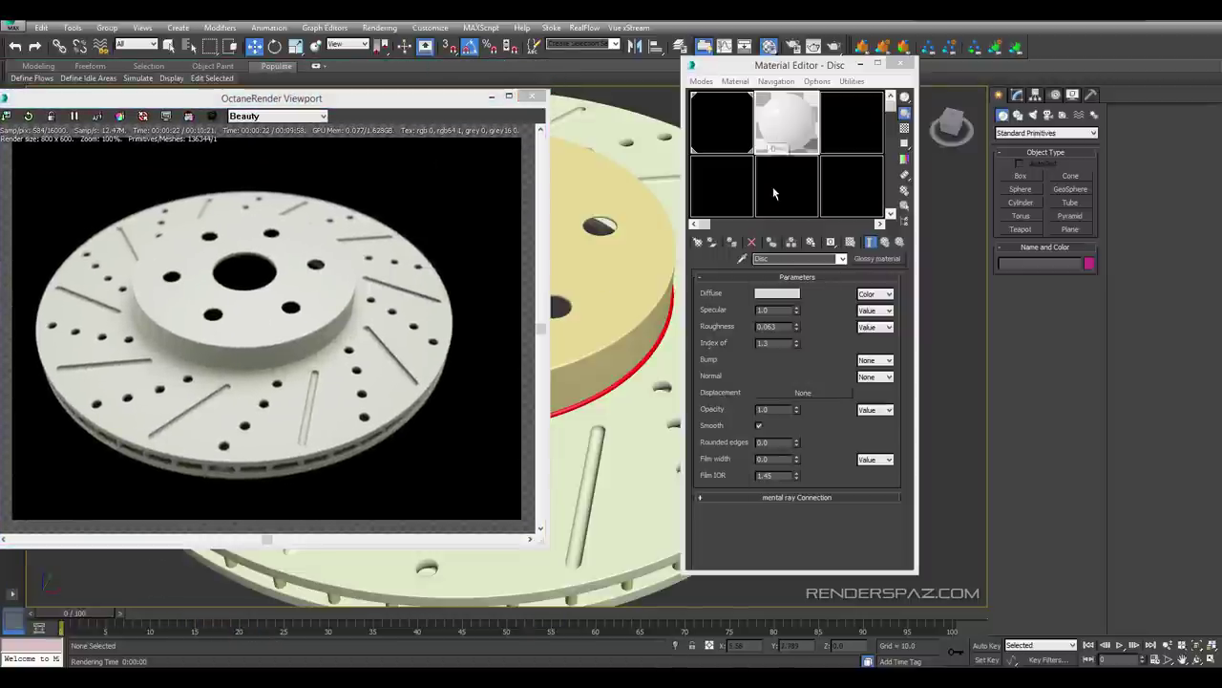
pyautogui.moveTo(623, 488); pyautogui.dragTo(625, 489)
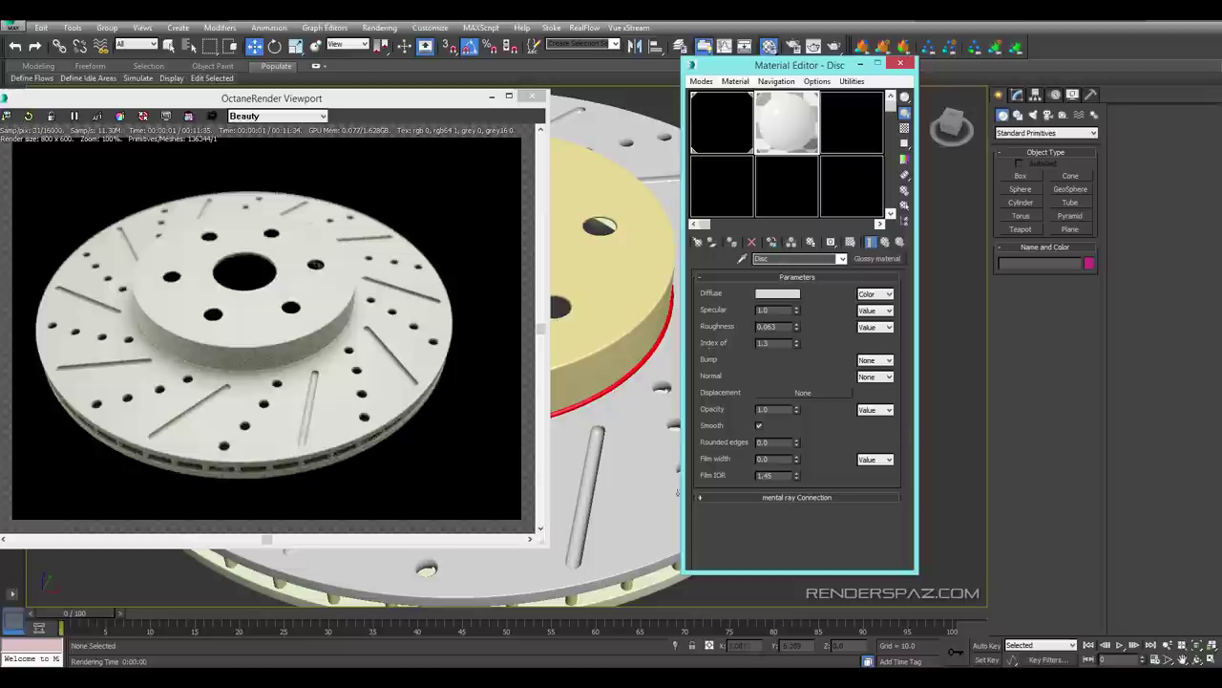
pyautogui.moveTo(781, 124); pyautogui.dragTo(656, 594)
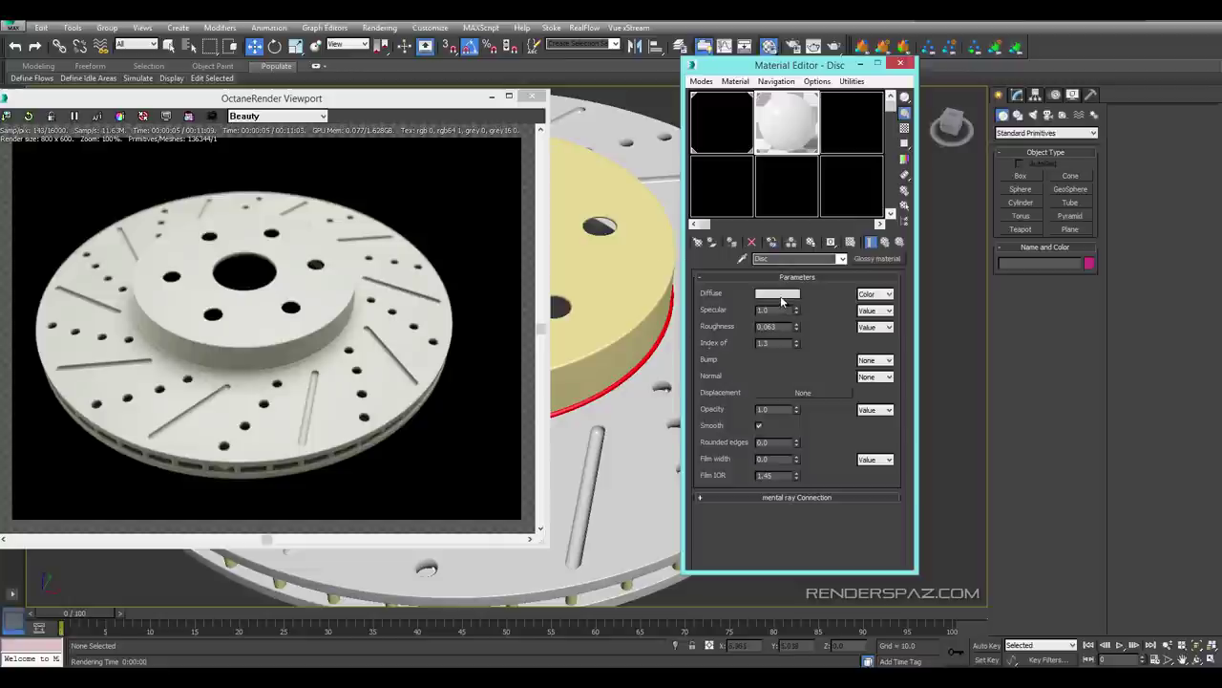
# Darken the Disc material's diffuse colour to a neutral grey with value 59 and set its index of refraction to 8.0
pyautogui.click(778, 294)
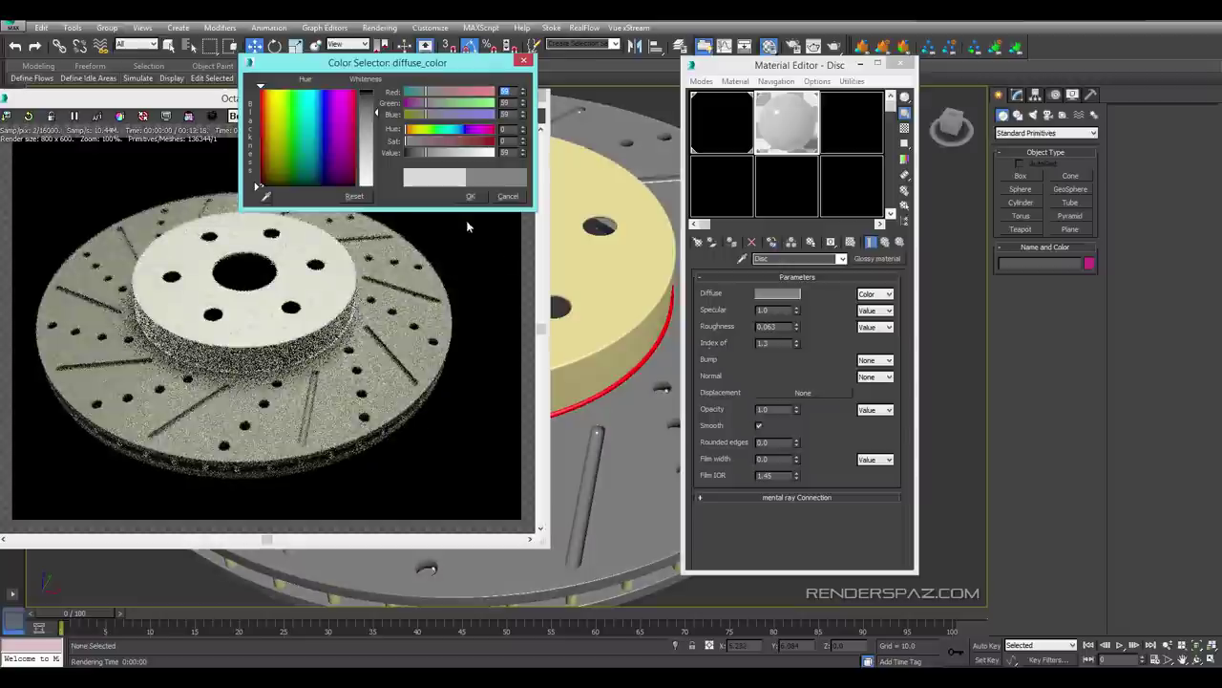
pyautogui.click(470, 195)
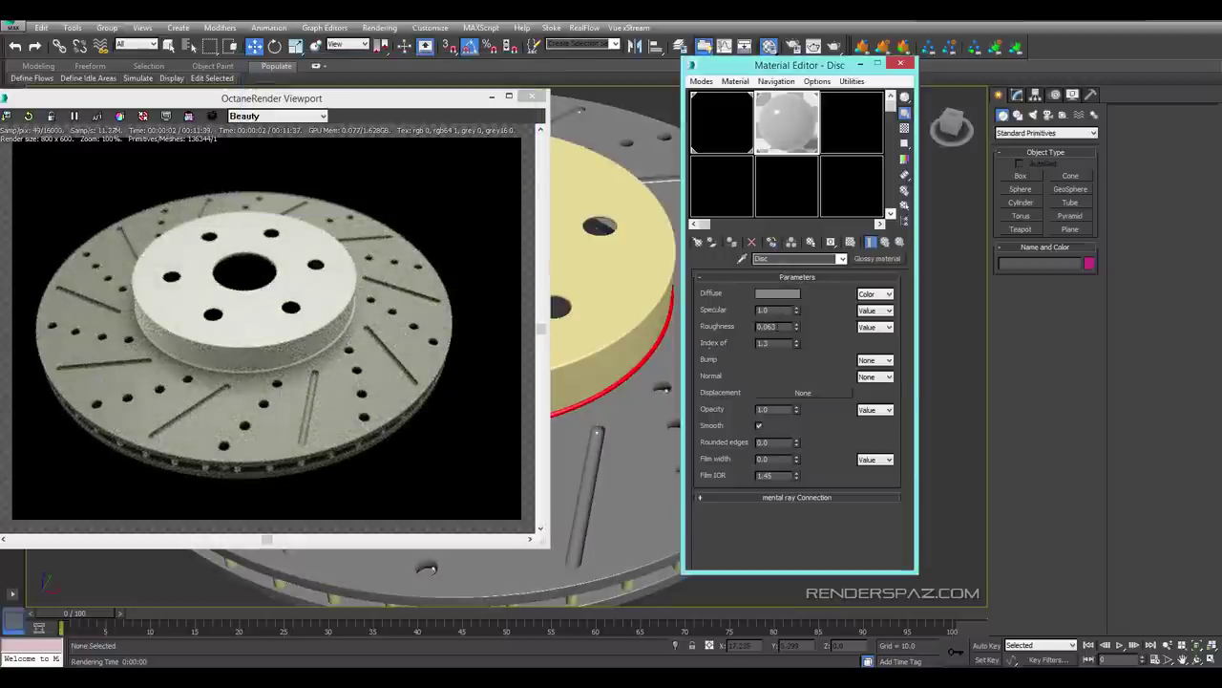
pyautogui.moveTo(799, 345); pyautogui.dragTo(757, 344)
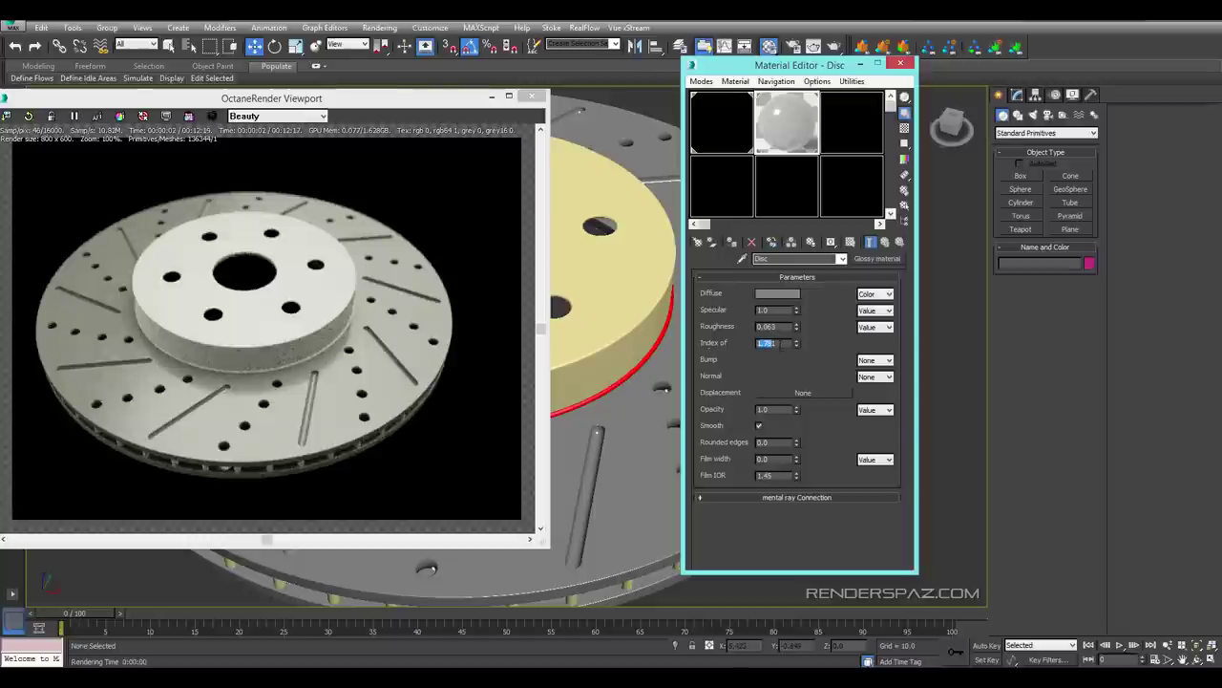
pyautogui.press('BackSpace')
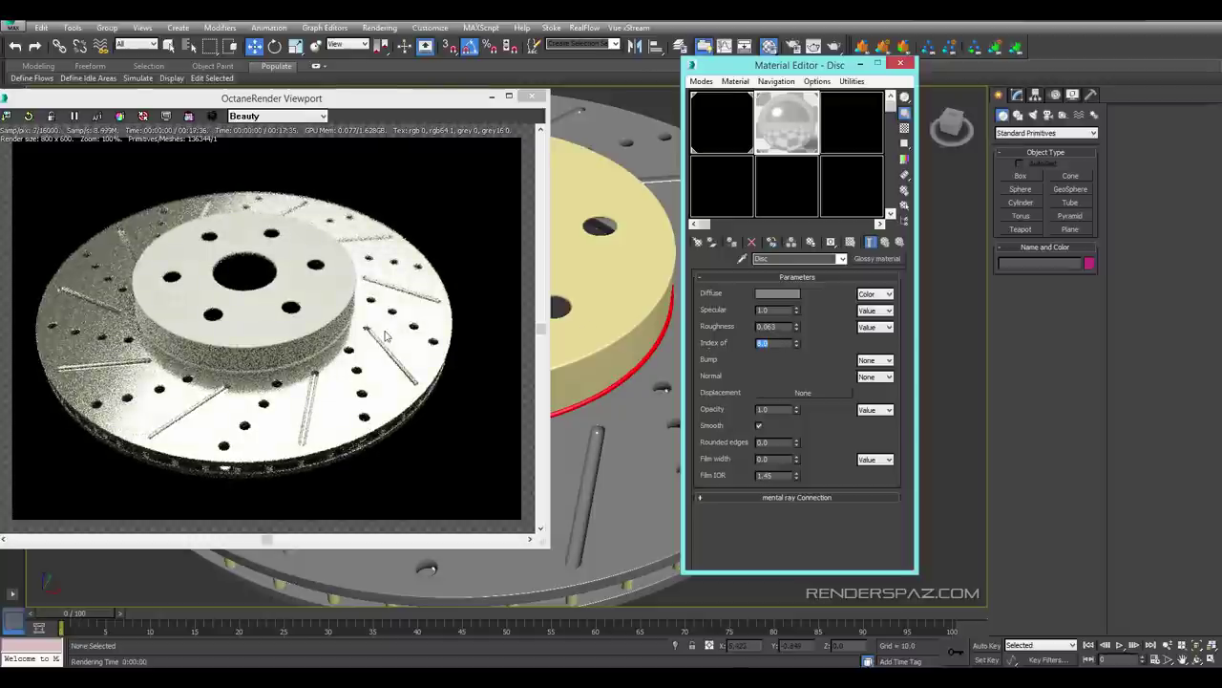
pyautogui.keyDown('alt'); pyautogui.moveTo(559, 376); pyautogui.dragTo(527, 383, button='middle'); pyautogui.keyUp('alt')
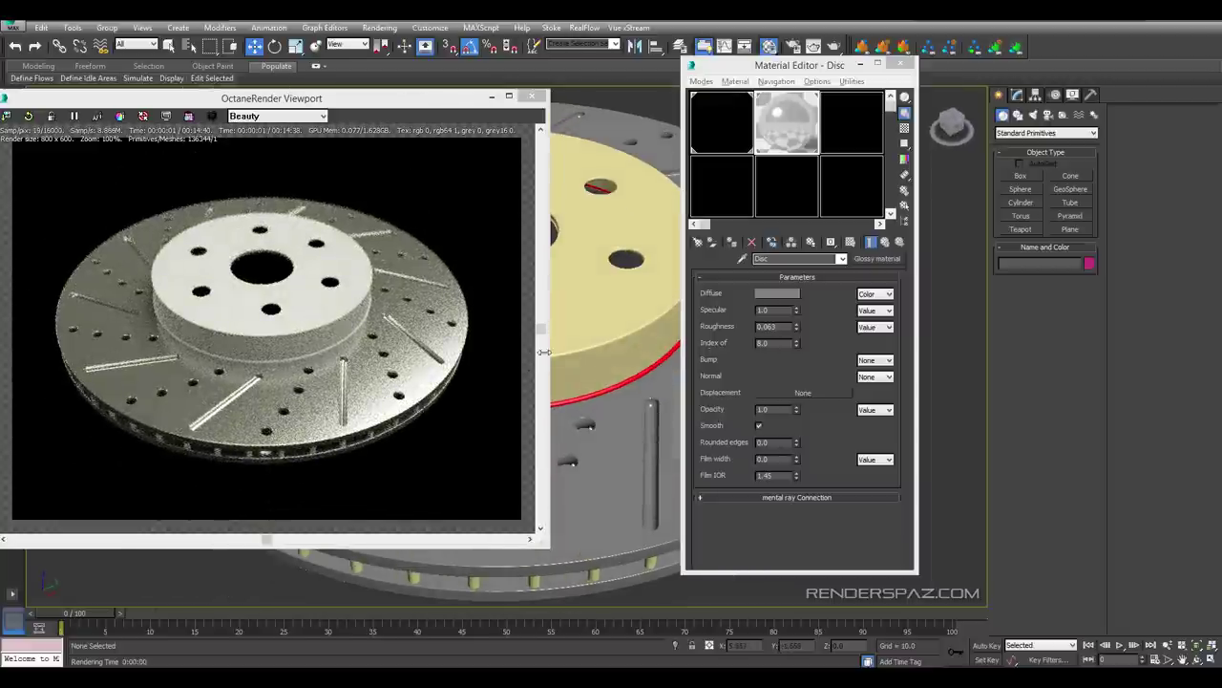
# Create an OctaneRender Glossy material in the third sample slot and name it Black Metal
pyautogui.click(795, 105)
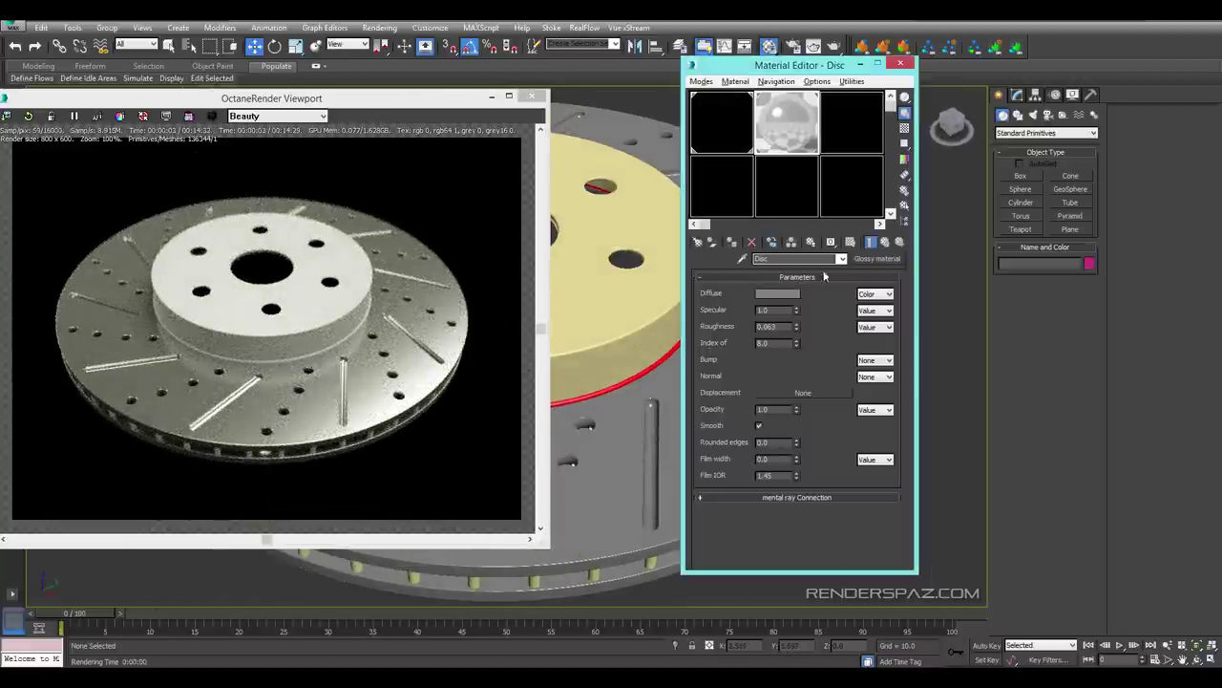
pyautogui.click(864, 116)
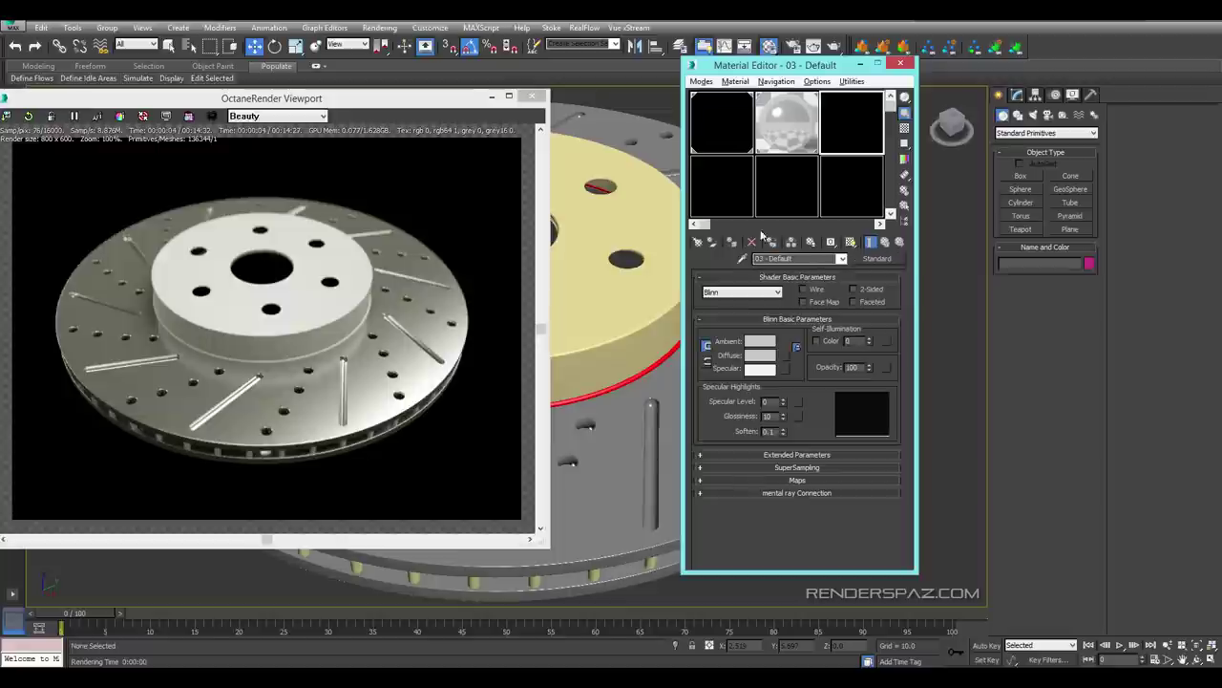
pyautogui.click(699, 244)
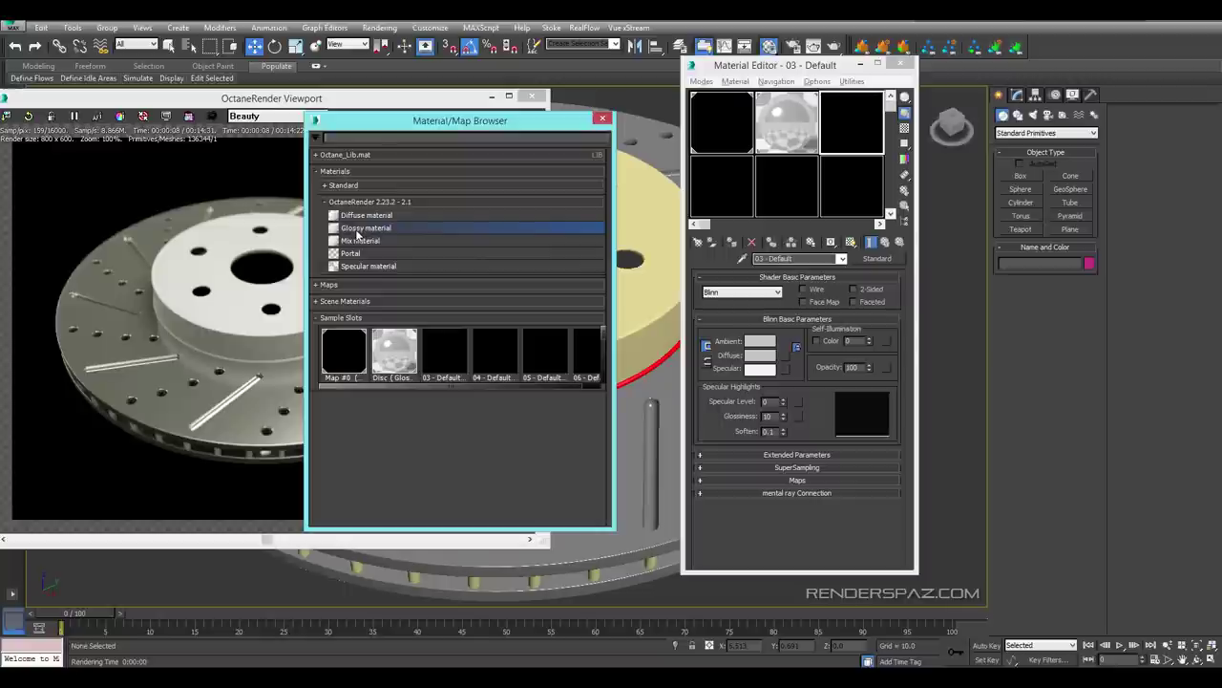
pyautogui.doubleClick(355, 228)
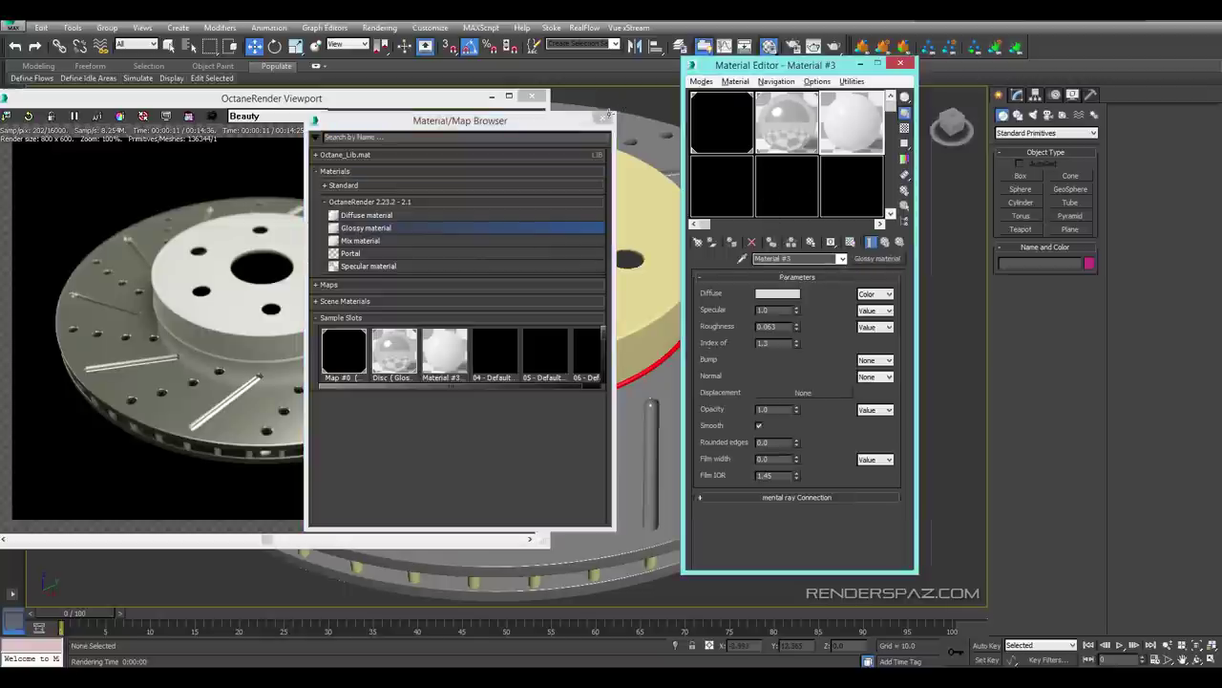
pyautogui.click(601, 118)
pyautogui.write('Black Met')
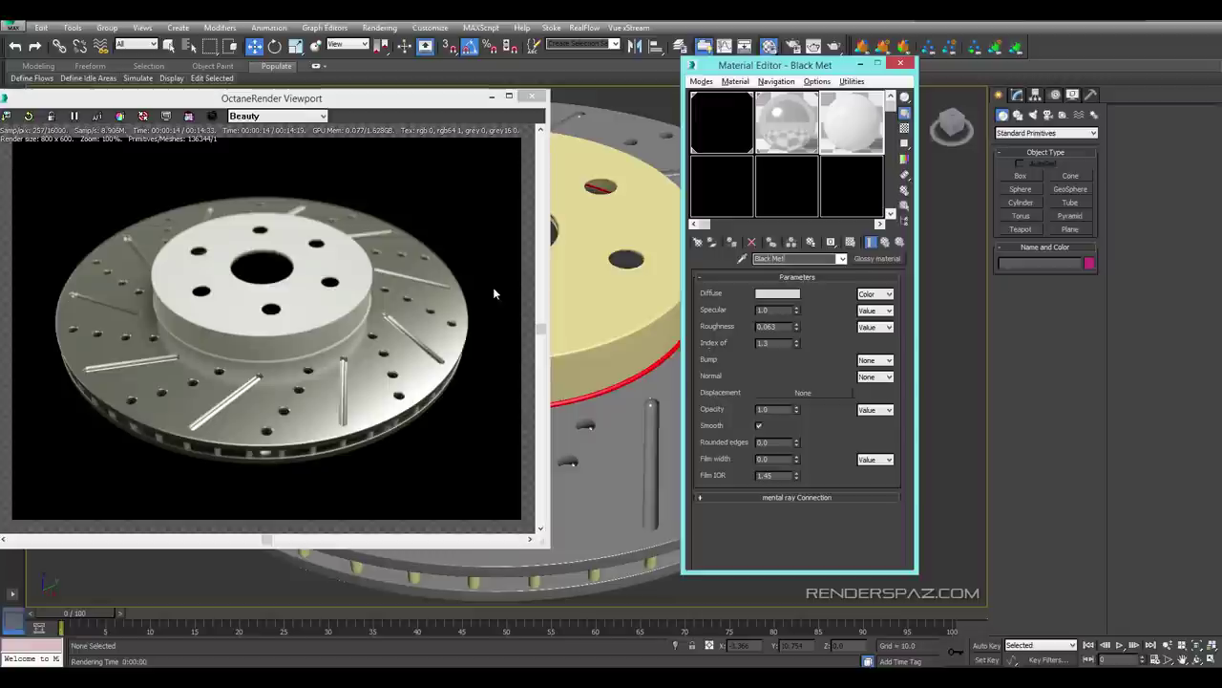
pyautogui.write('al')
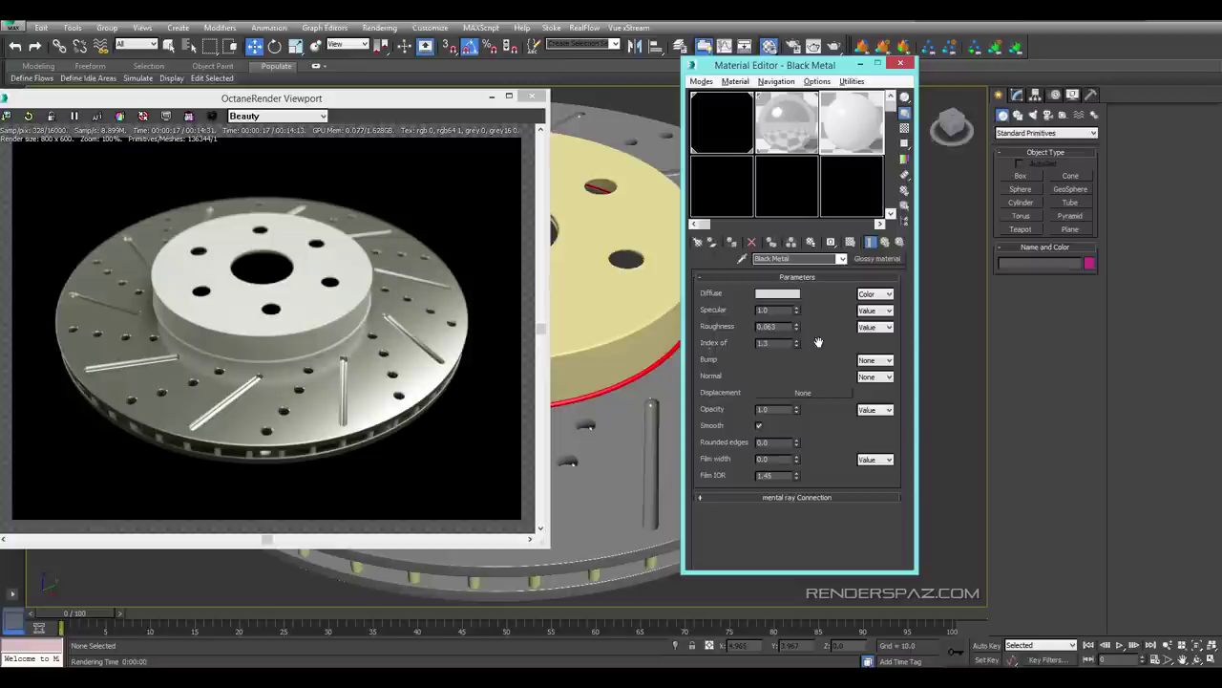
# Set the Black Metal material's diffuse colour to near-black and apply it to the rotor's raised hub
pyautogui.click(777, 293)
pyautogui.moveTo(483, 153); pyautogui.dragTo(424, 153)
pyautogui.moveTo(377, 91); pyautogui.dragTo(377, 92)
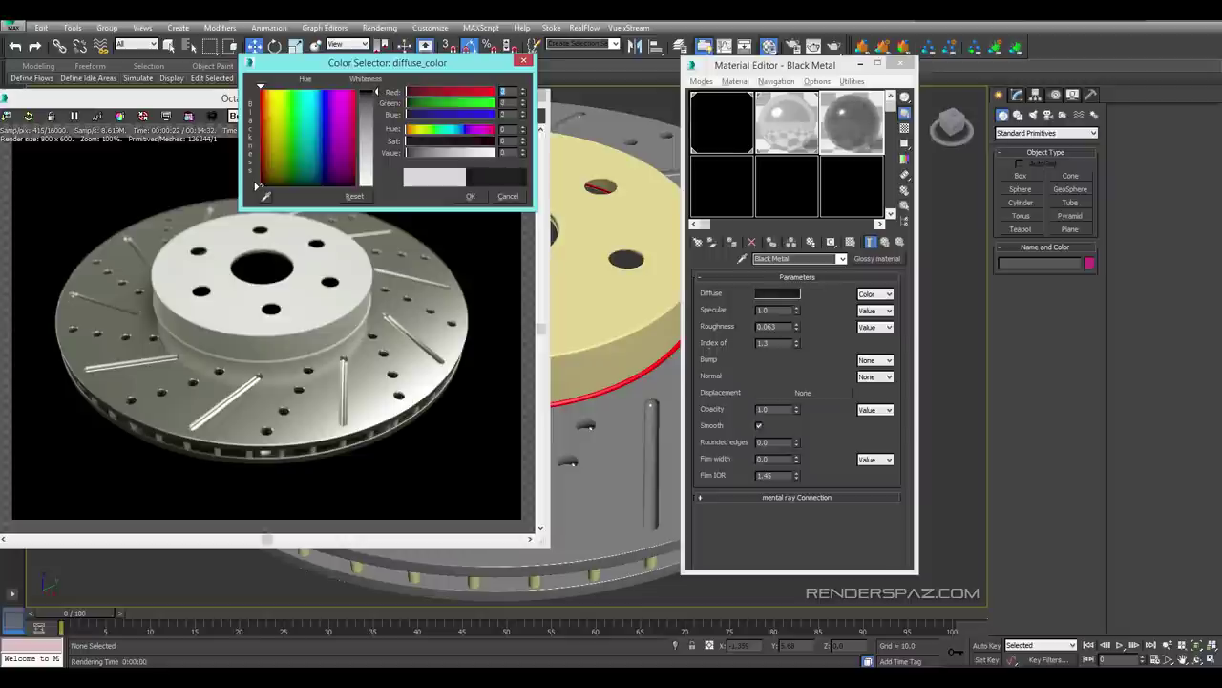
pyautogui.click(471, 196)
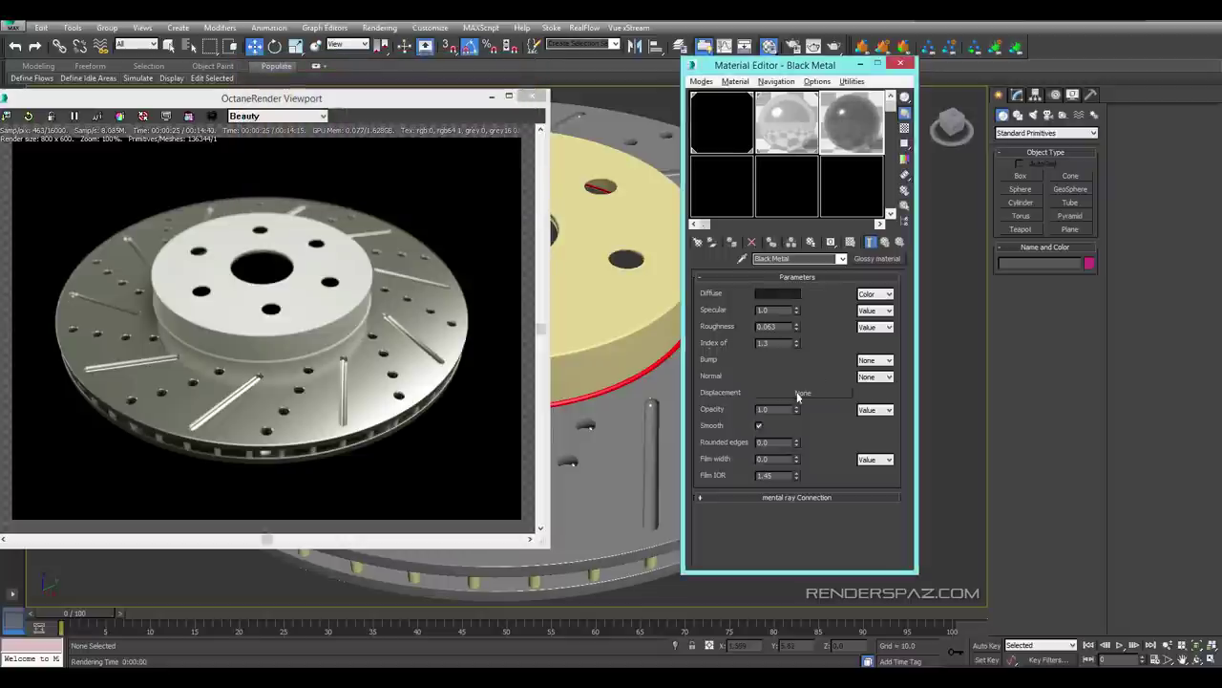
pyautogui.moveTo(856, 146); pyautogui.dragTo(601, 285)
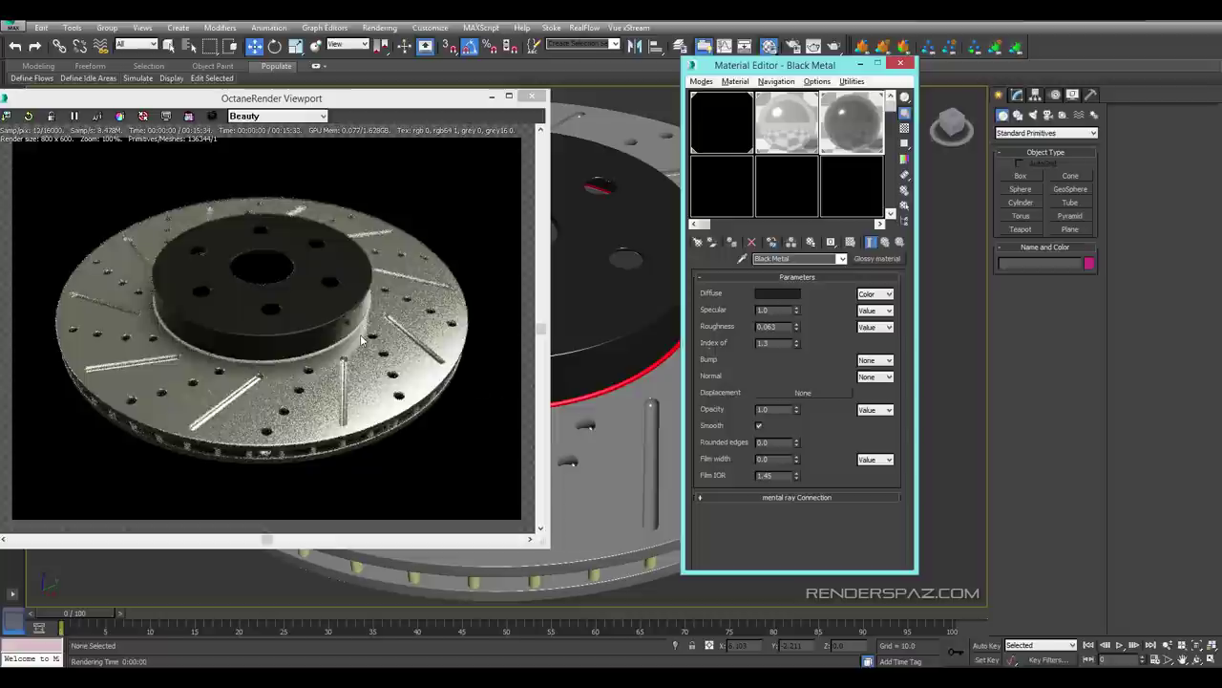
# Copy the Disc material to the fourth sample slot, rename the copy Weld, and apply it to the red weld ring around the hub
pyautogui.click(803, 122)
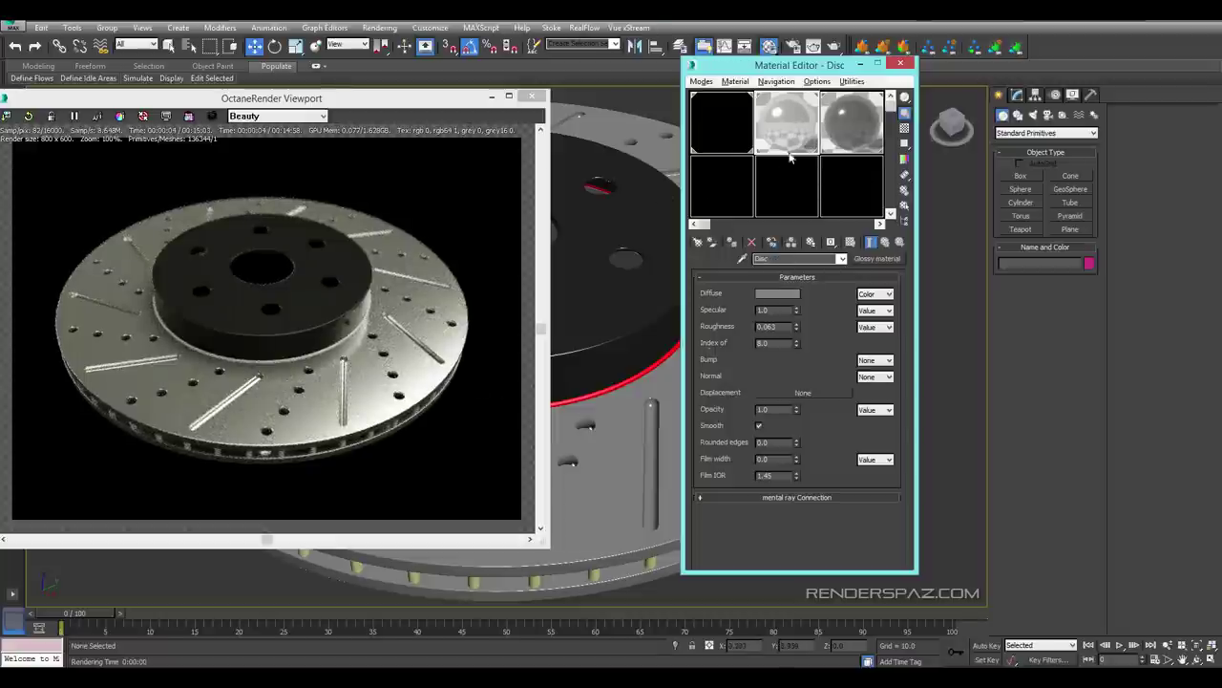
pyautogui.moveTo(785, 125); pyautogui.dragTo(721, 182)
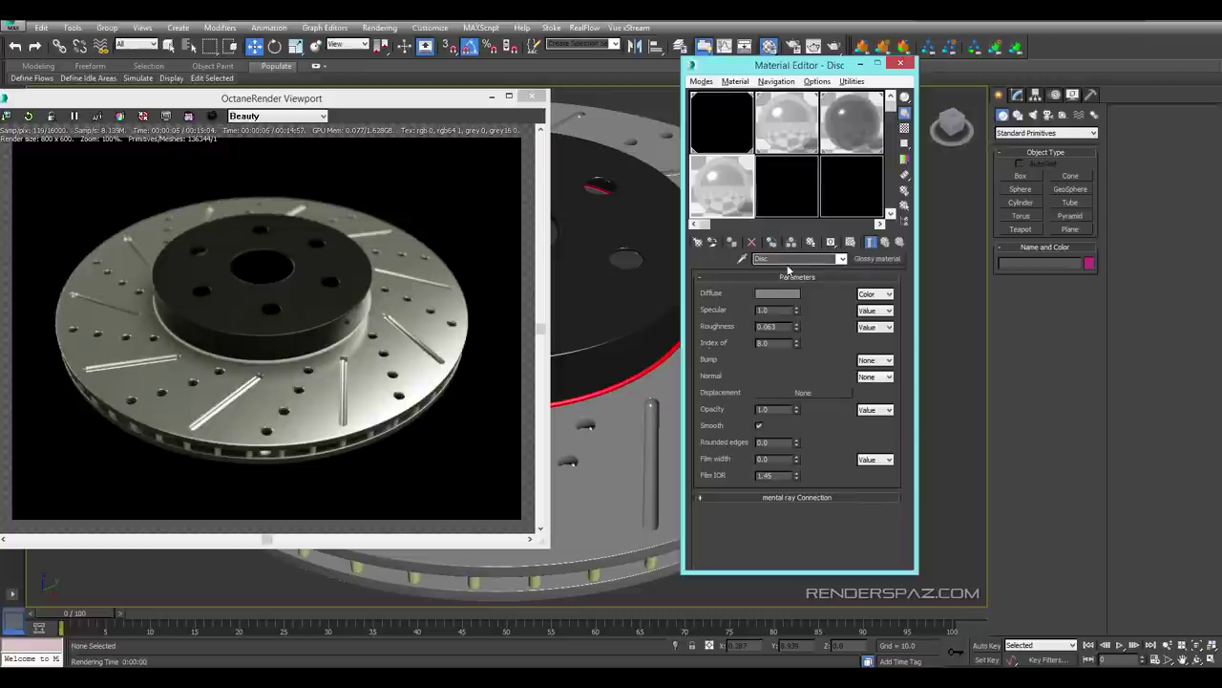
pyautogui.moveTo(778, 260); pyautogui.dragTo(647, 284)
pyautogui.write('We')
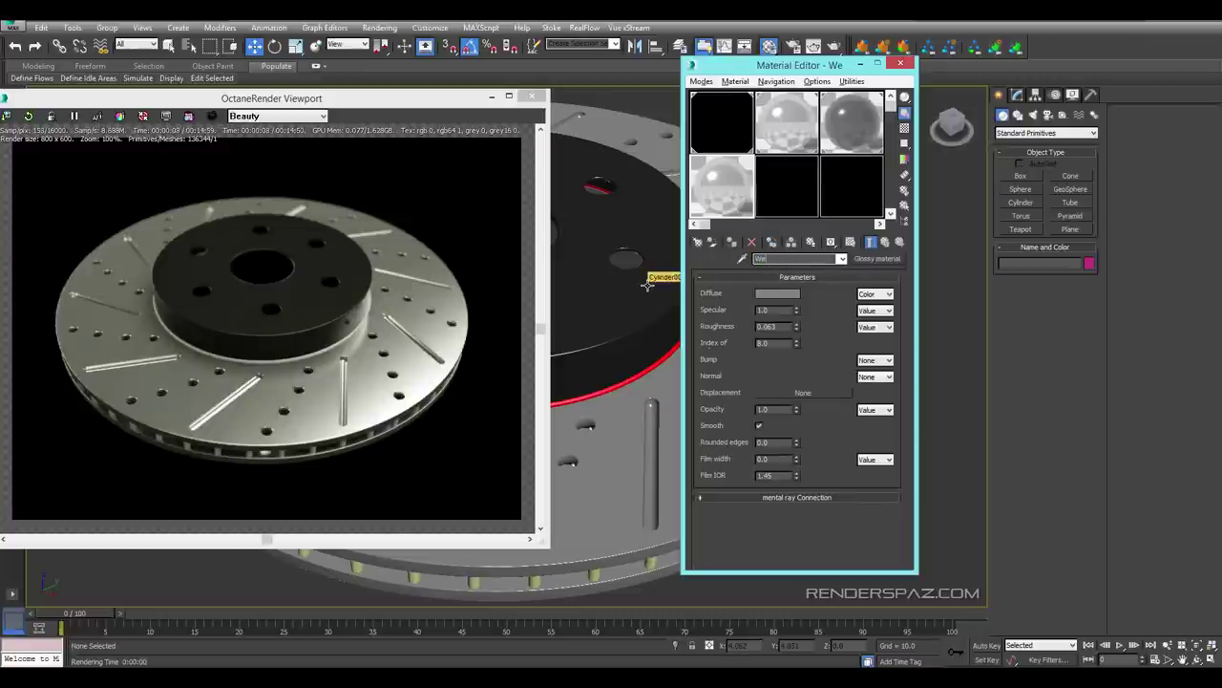
pyautogui.write('ld')
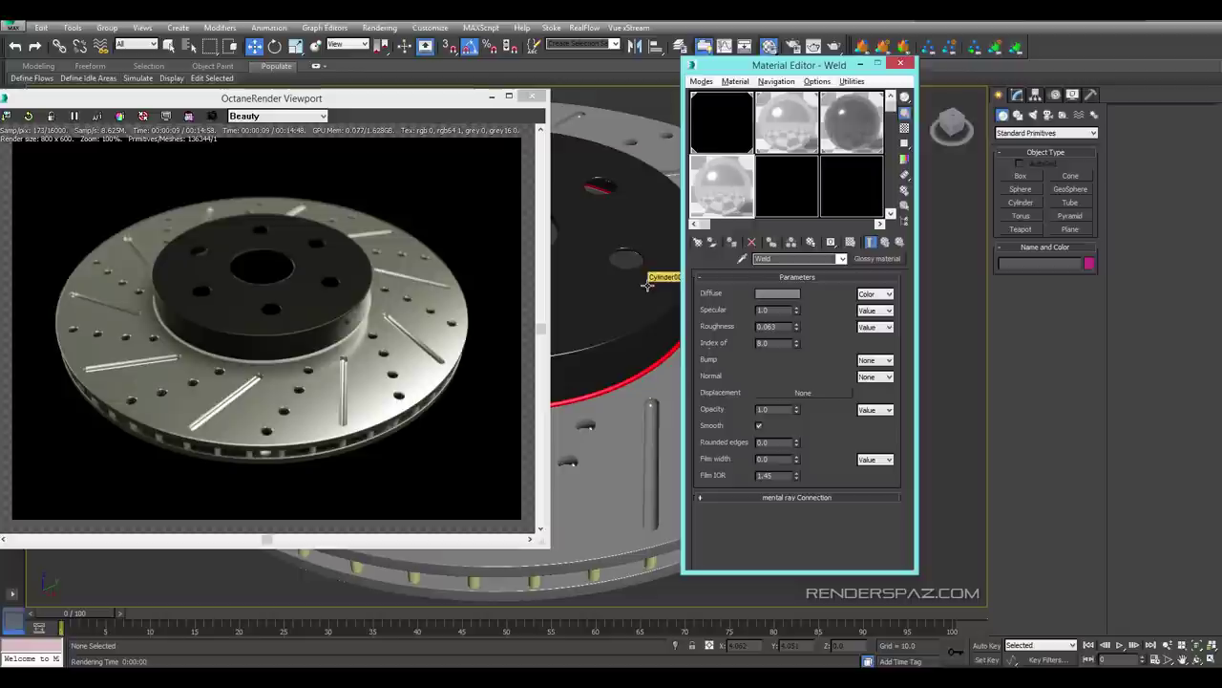
pyautogui.moveTo(726, 175); pyautogui.dragTo(622, 388)
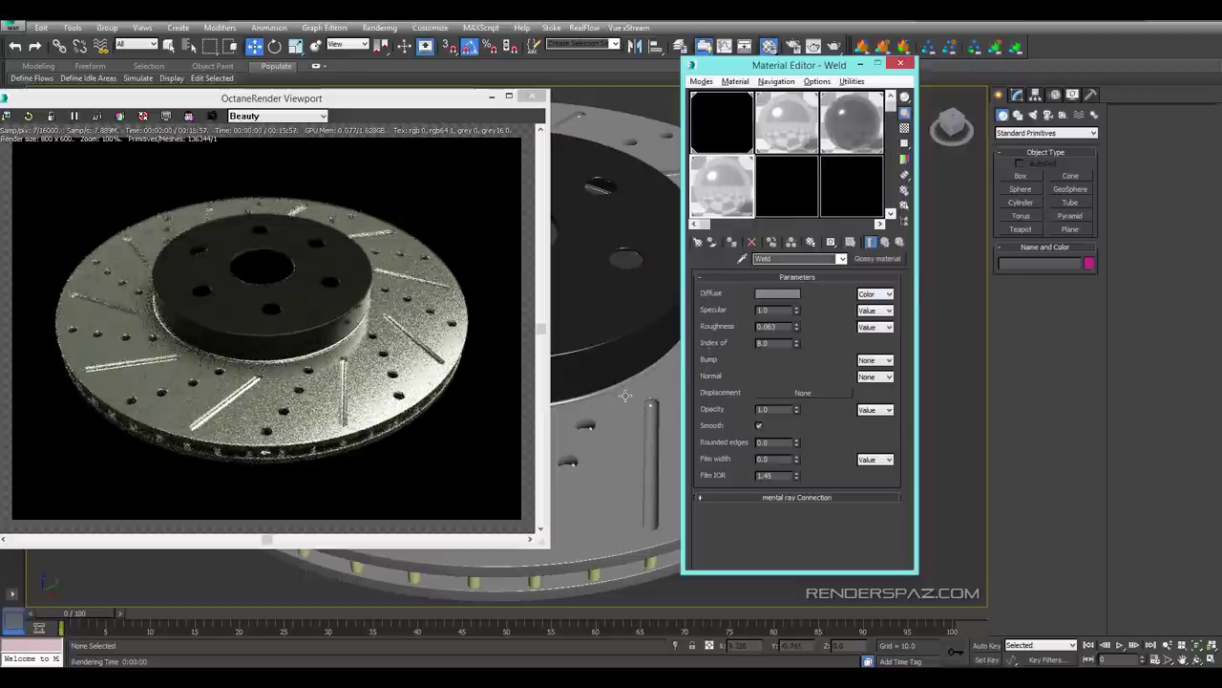
pyautogui.click(245, 368)
pyautogui.scroll(2, 287, 372)
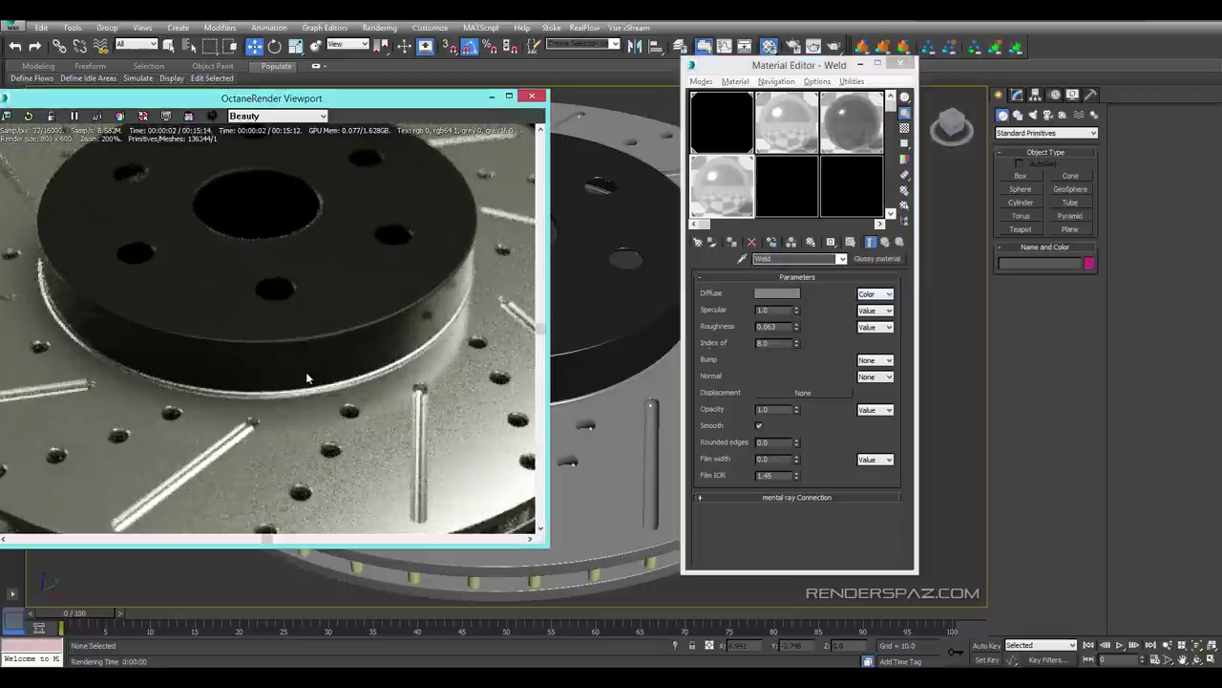
pyautogui.scroll(-1, 283, 370)
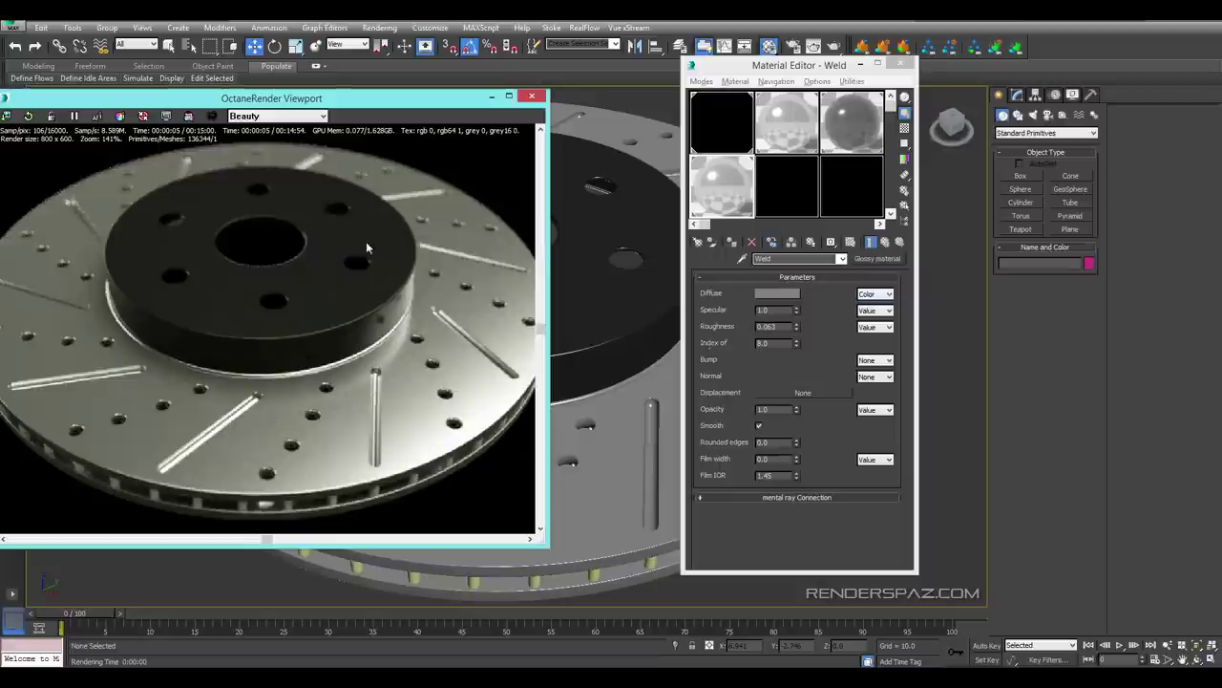
pyautogui.scroll(-1, 328, 369)
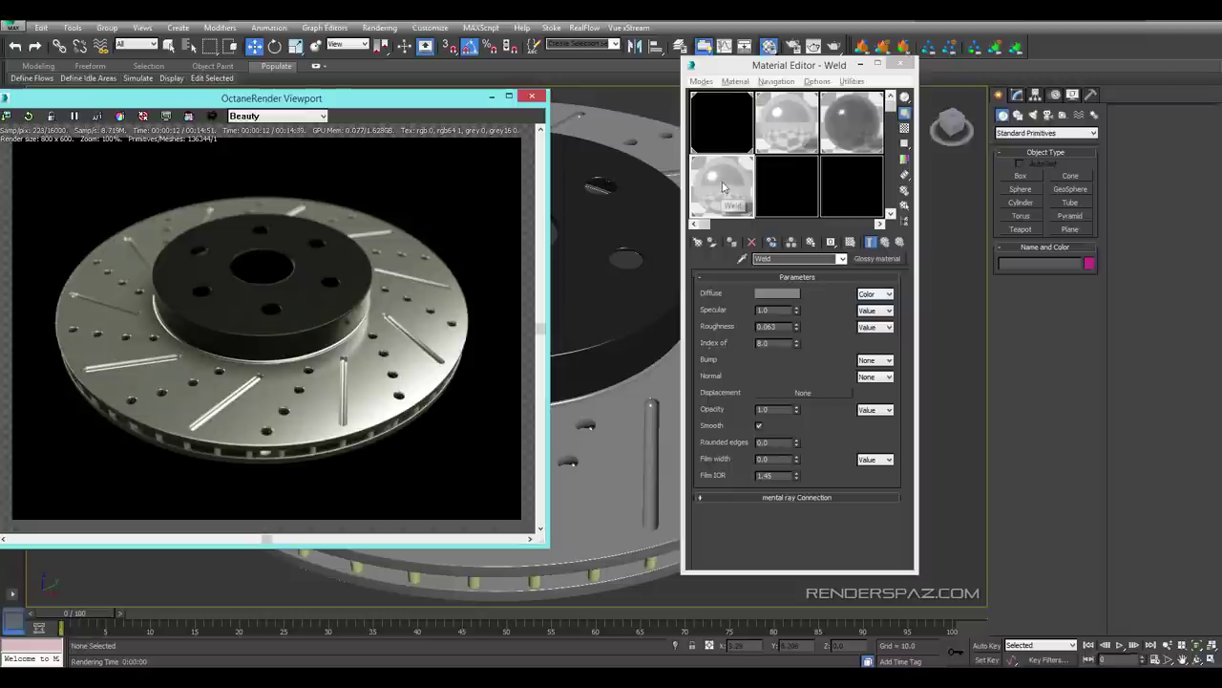
# Rename the Weld material in the fourth slot to Brush Metal and apply it to one of the small cylinders between the discs
pyautogui.moveTo(713, 203); pyautogui.dragTo(666, 460)
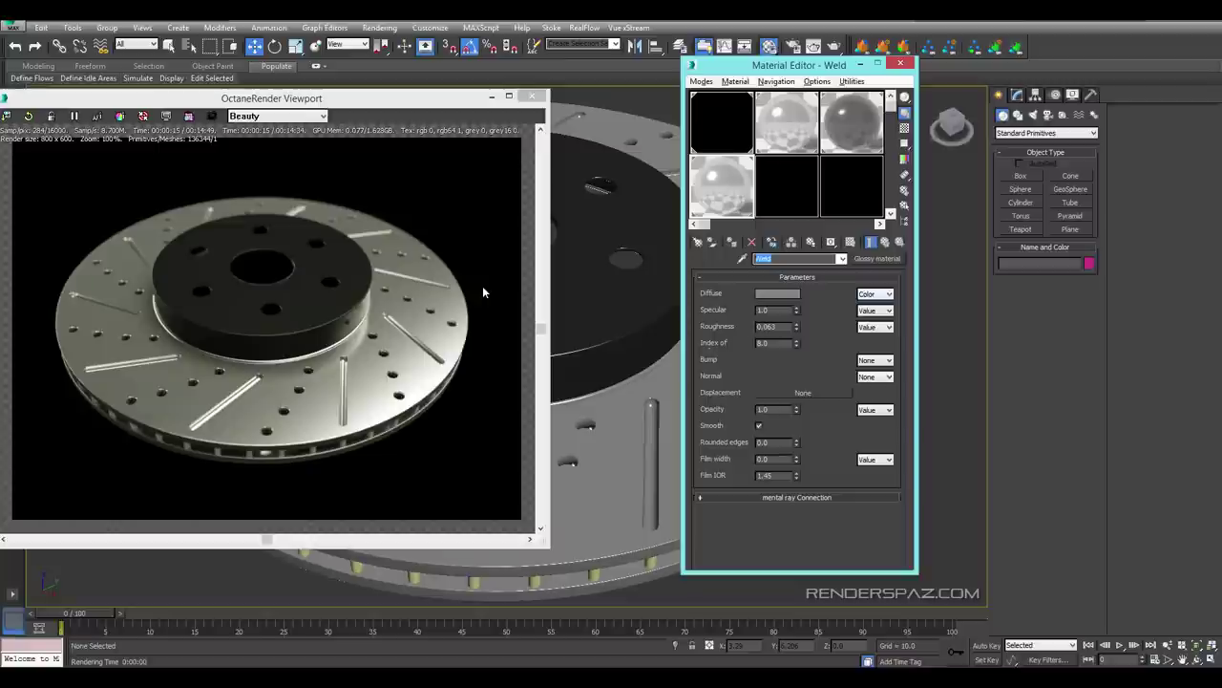
pyautogui.write('Brush Metal')
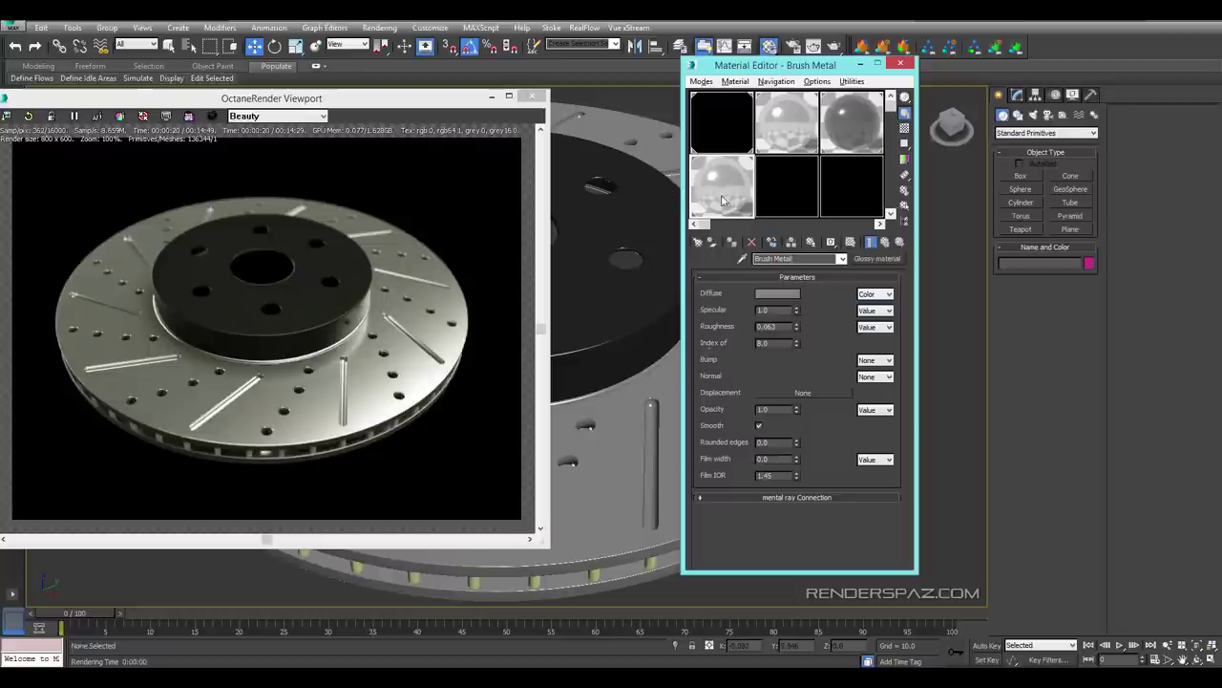
pyautogui.moveTo(723, 200)
pyautogui.mouseDown()
pyautogui.moveTo(674, 544)
pyautogui.moveTo(621, 584)
pyautogui.moveTo(593, 574)
pyautogui.mouseUp()
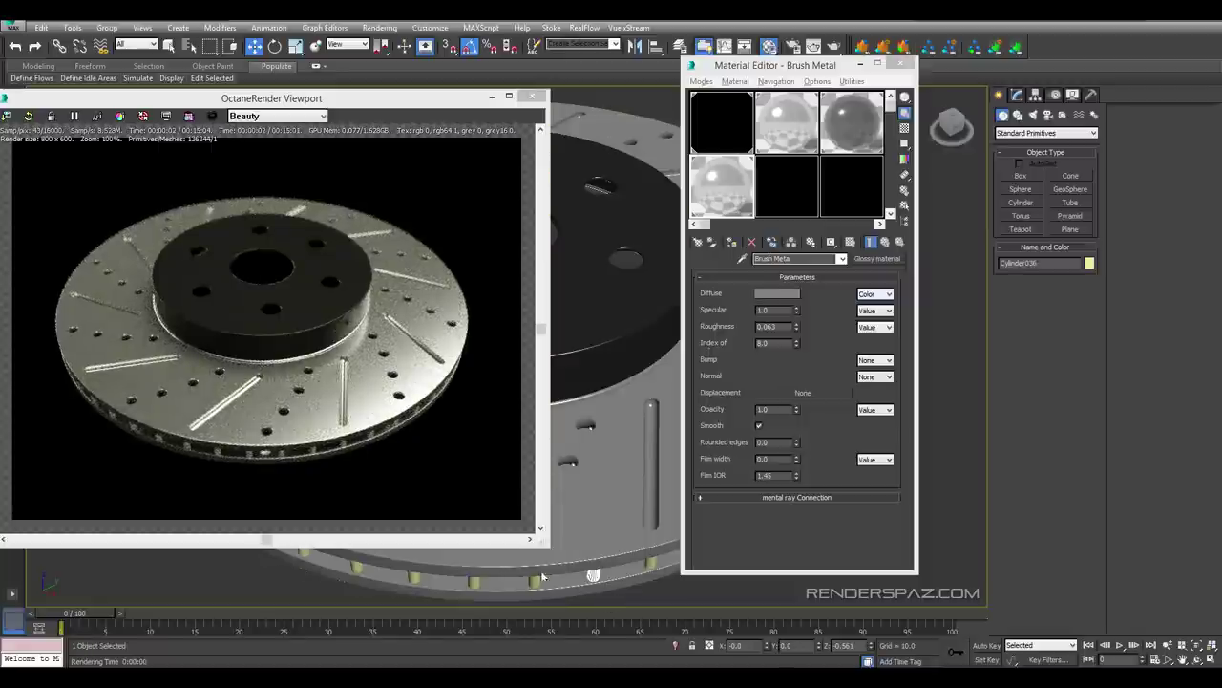
# Convert the selected small cylinder between the discs to an Editable Poly
pyautogui.click(1017, 96)
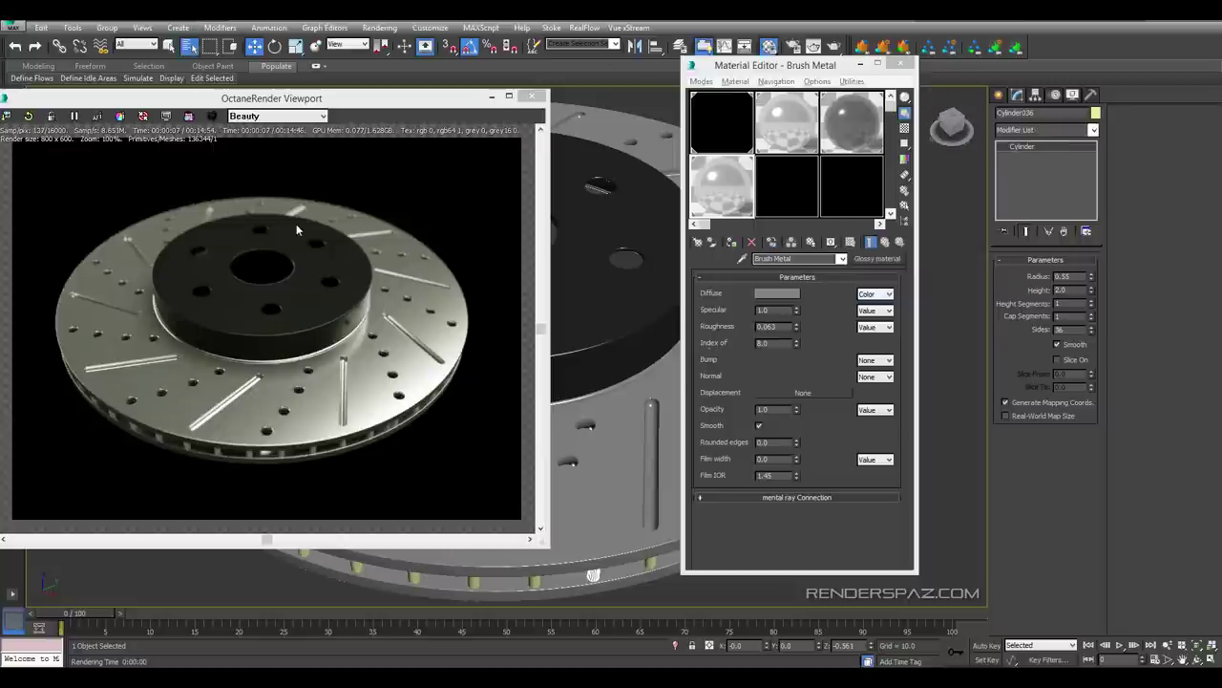
pyautogui.click(189, 46)
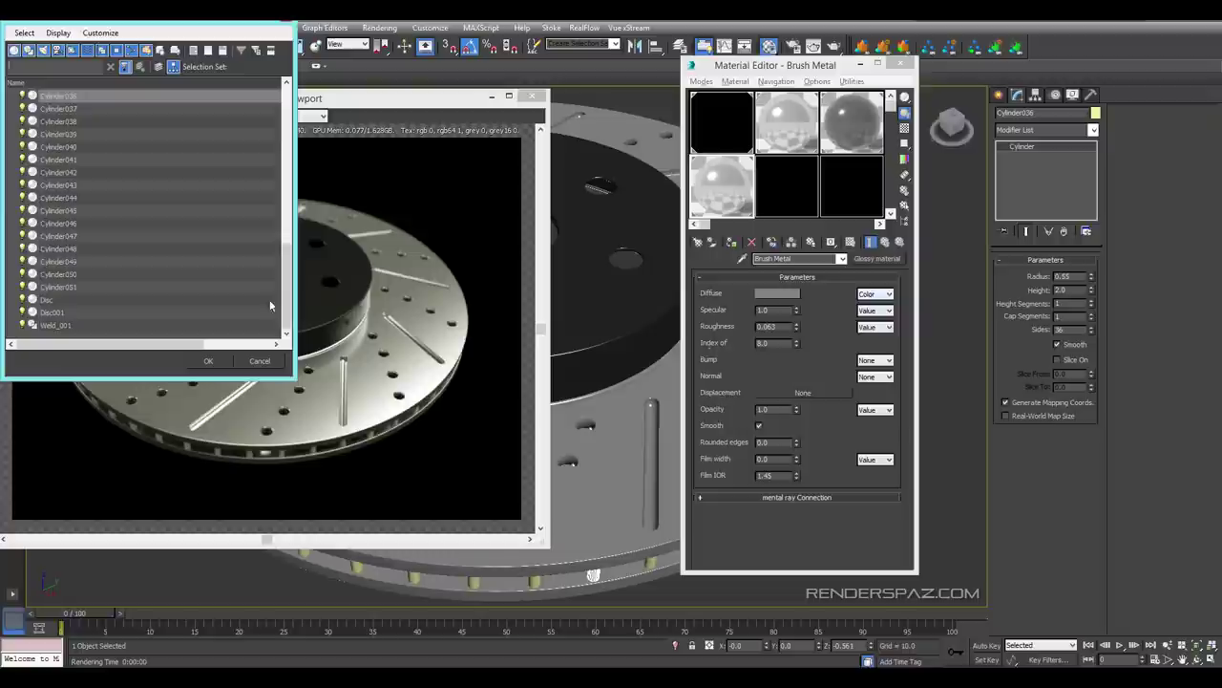
pyautogui.click(266, 364)
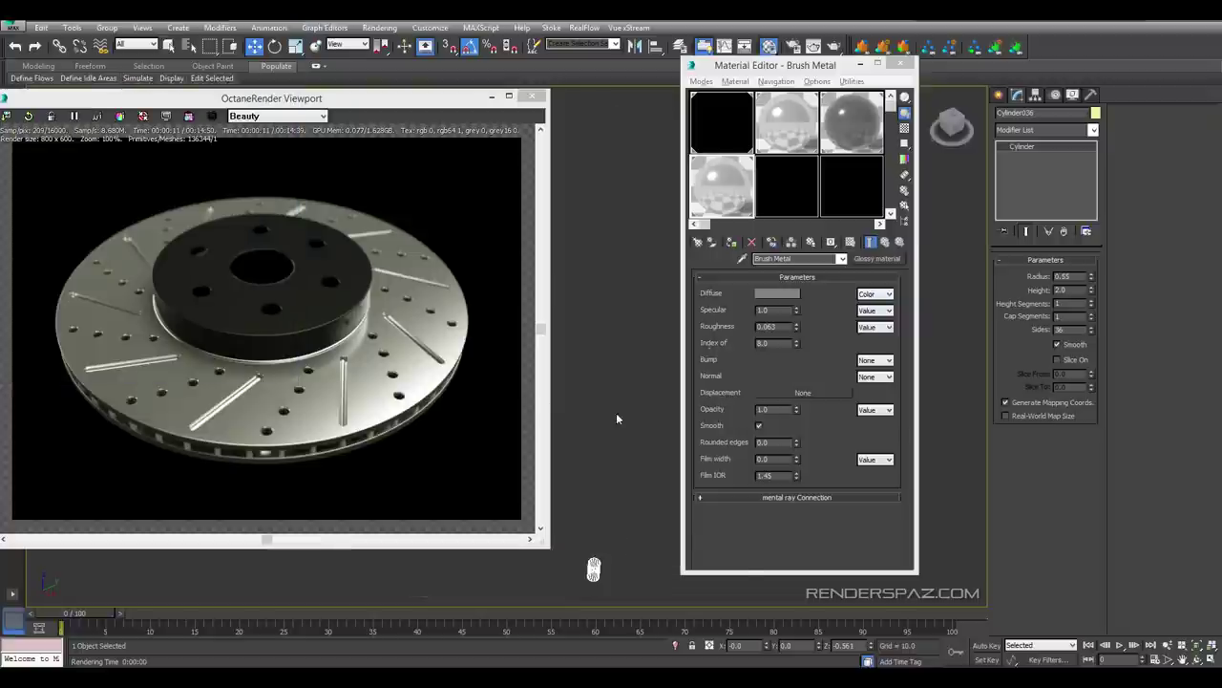
pyautogui.rightClick(617, 536)
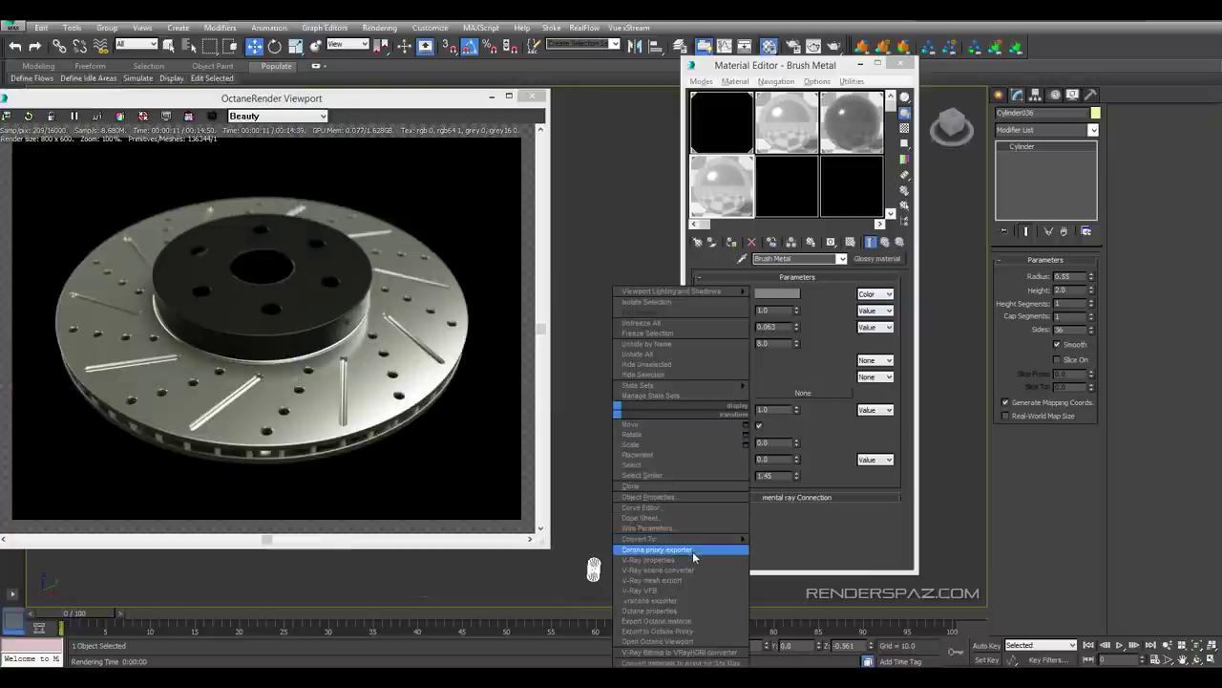
pyautogui.moveTo(669, 539)
pyautogui.click(790, 547)
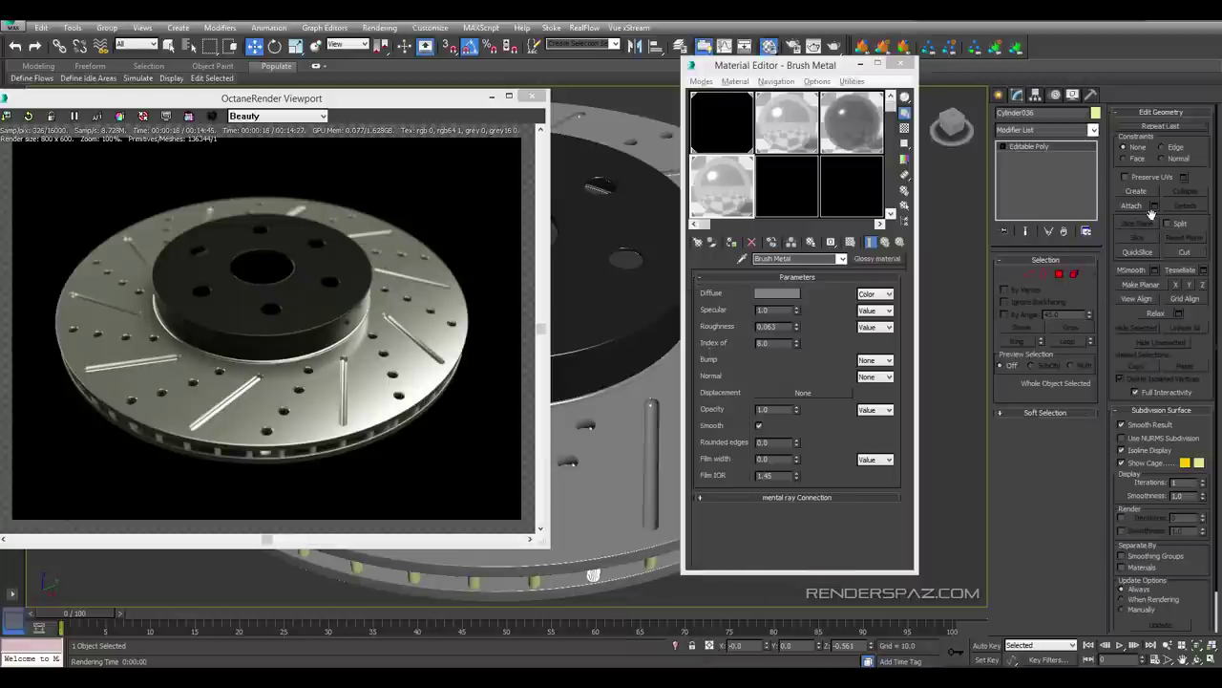
# Try to attach all the other cylinders, from Cylinder001 through Cylinder051, to the converted cylinder
pyautogui.click(1155, 206)
pyautogui.click(76, 287)
pyautogui.scroll(11, 86, 143)
pyautogui.keyDown('shift'); pyautogui.click(75, 101); pyautogui.keyUp('shift')
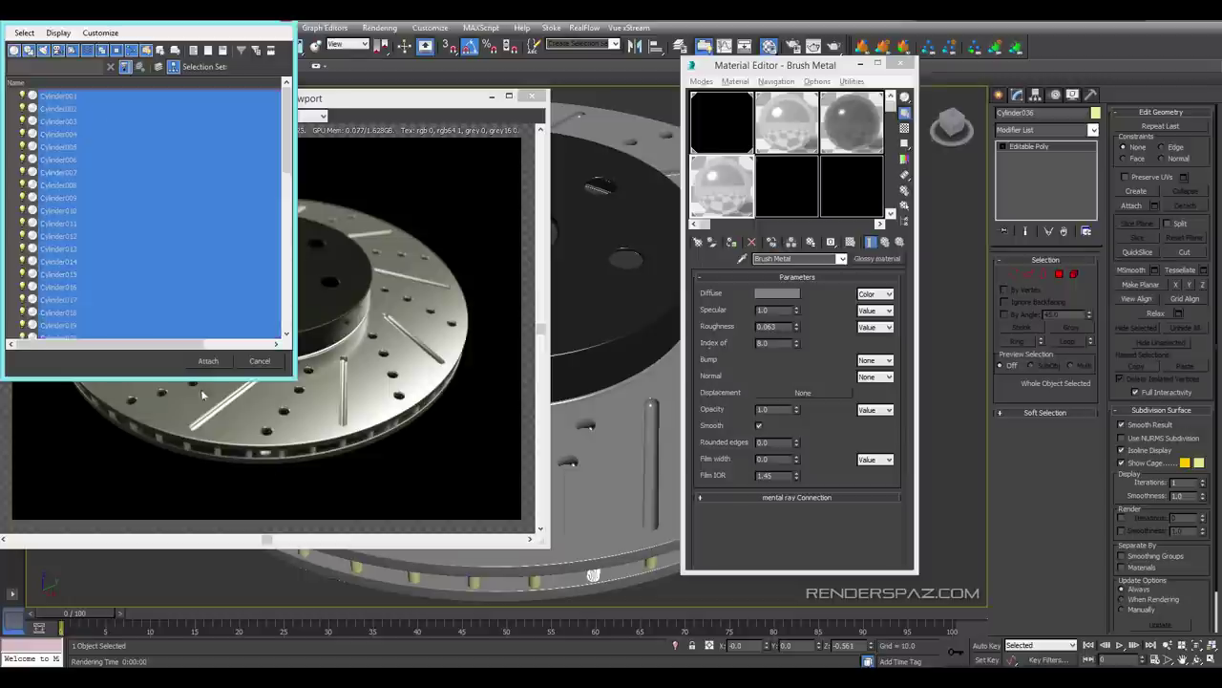
pyautogui.click(208, 360)
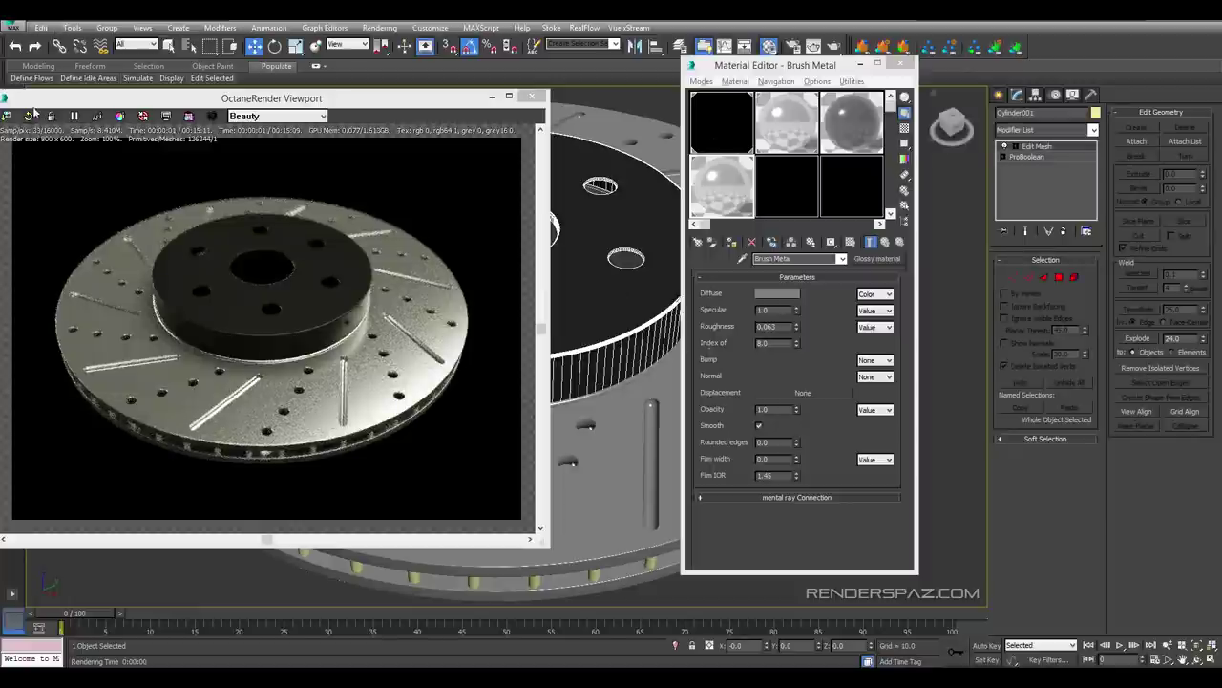
# Attach the small spacer cylinders, from Cylinder002 through Cylinder051, to the converted cylinder, leaving out Cylinder001
pyautogui.click(614, 546)
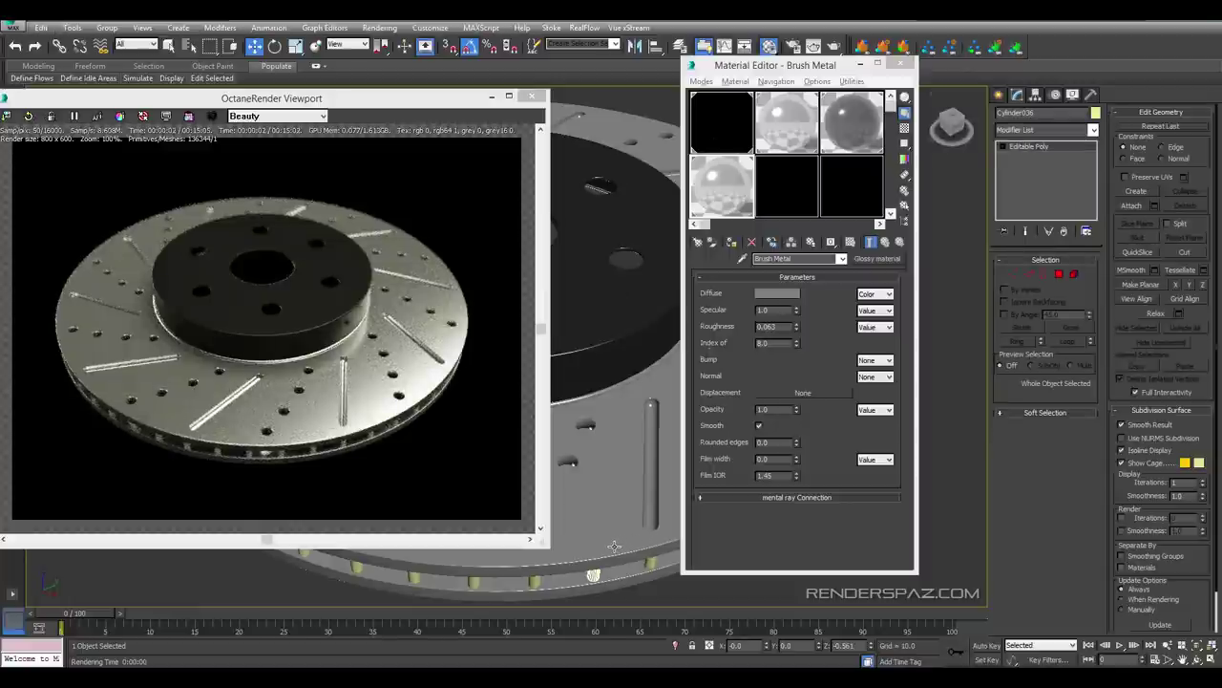
pyautogui.click(1154, 206)
pyautogui.click(55, 285)
pyautogui.scroll(10, 77, 219)
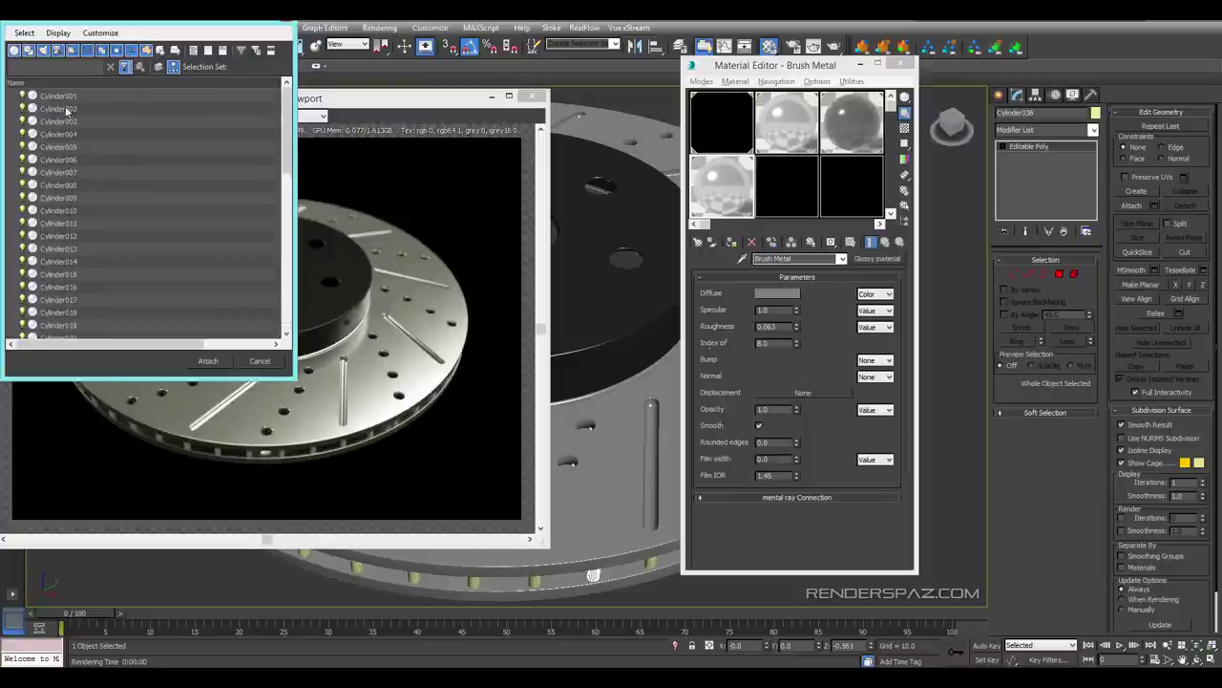
pyautogui.moveTo(67, 111); pyautogui.dragTo(277, 458)
pyautogui.click(207, 361)
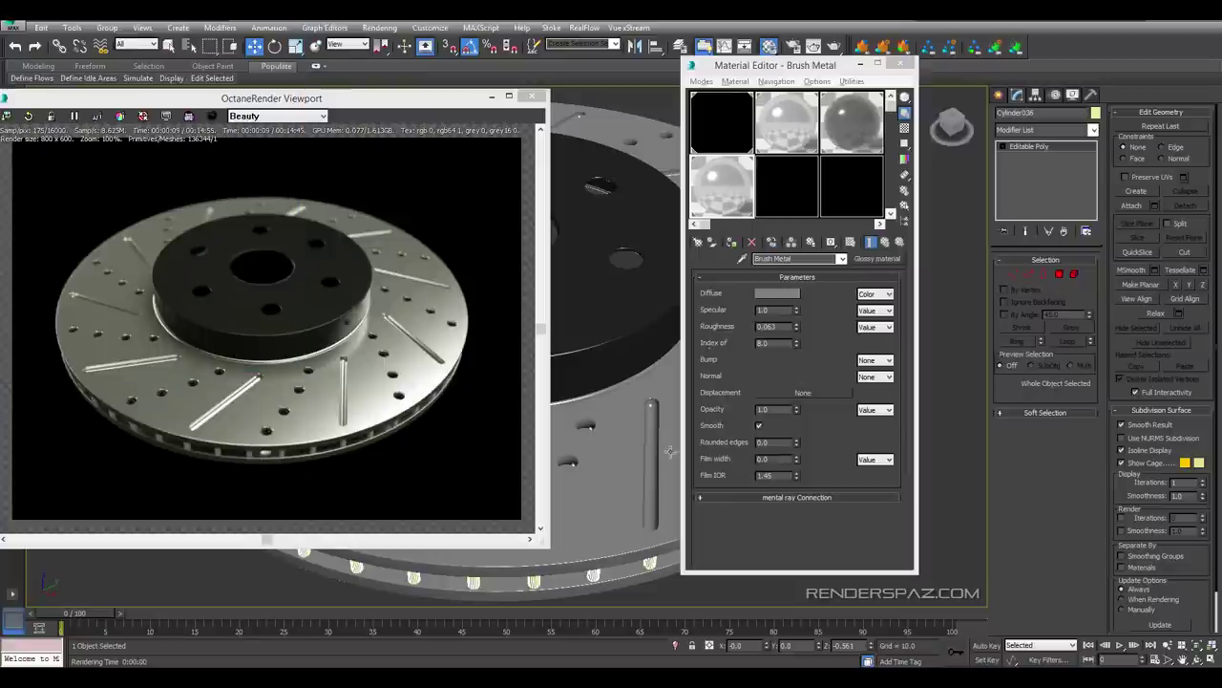
# Apply the Brush Metal material to the joined cylinders and inspect them up close in the render
pyautogui.click(731, 242)
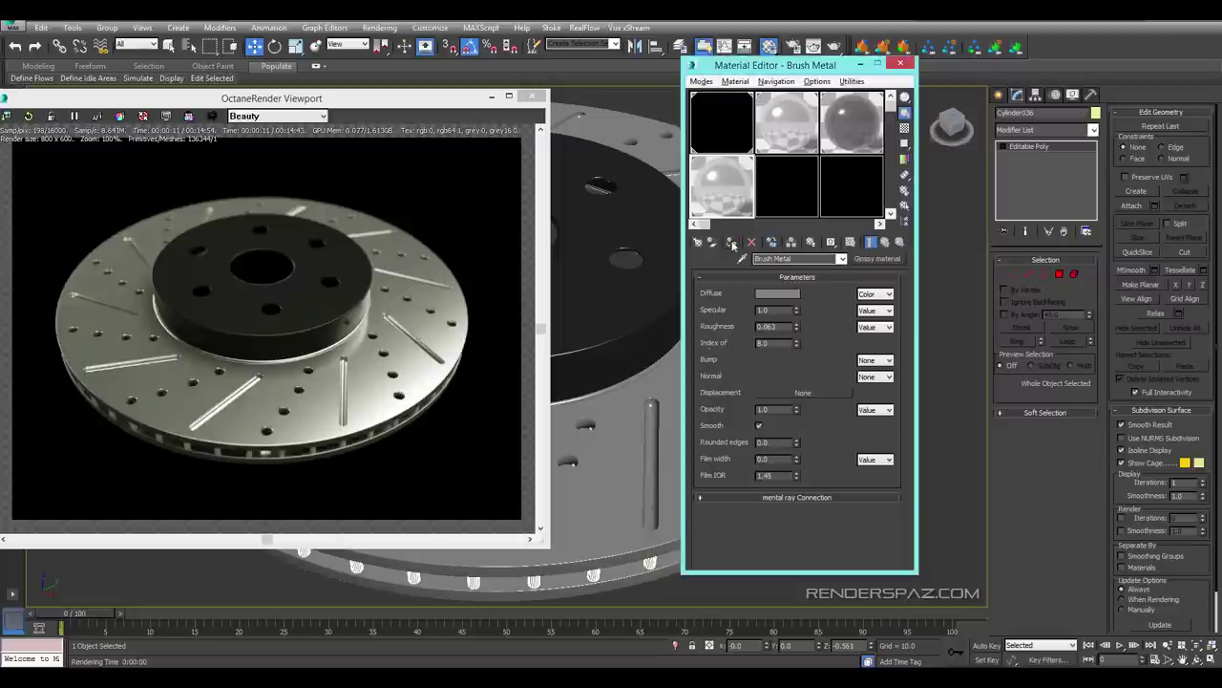
pyautogui.keyDown('alt'); pyautogui.moveTo(549, 592); pyautogui.dragTo(622, 519, button='middle'); pyautogui.keyUp('alt')
pyautogui.keyDown('alt'); pyautogui.moveTo(592, 459); pyautogui.dragTo(365, 404, button='middle'); pyautogui.keyUp('alt')
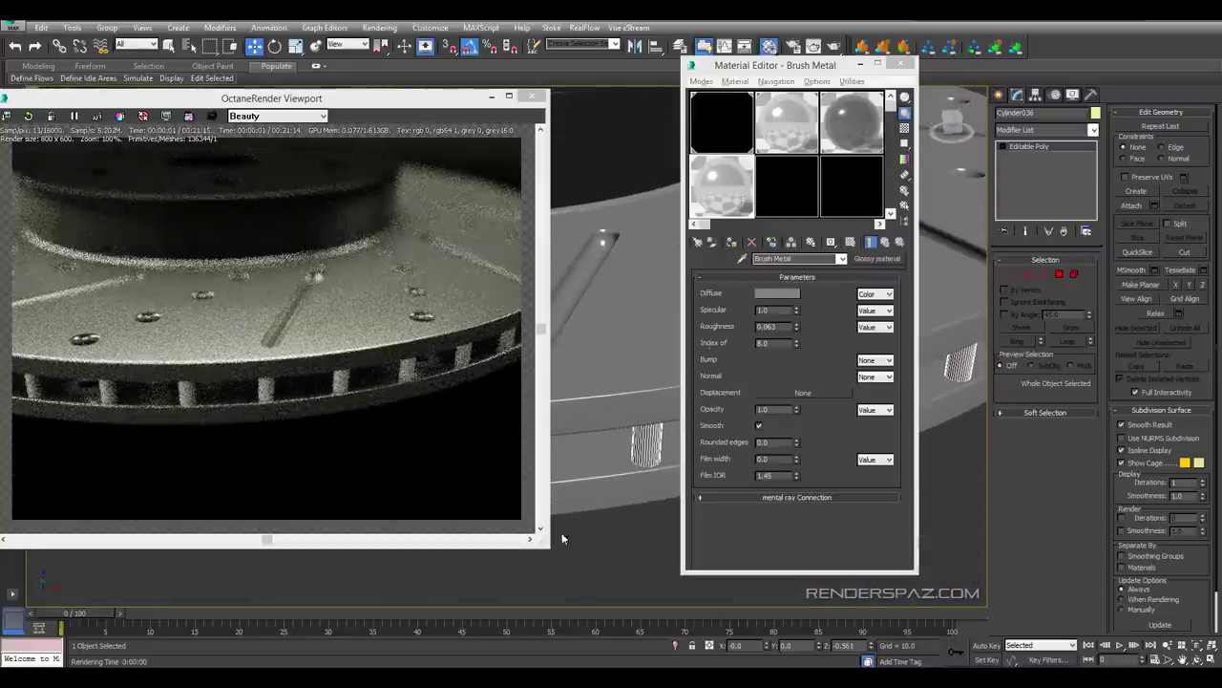
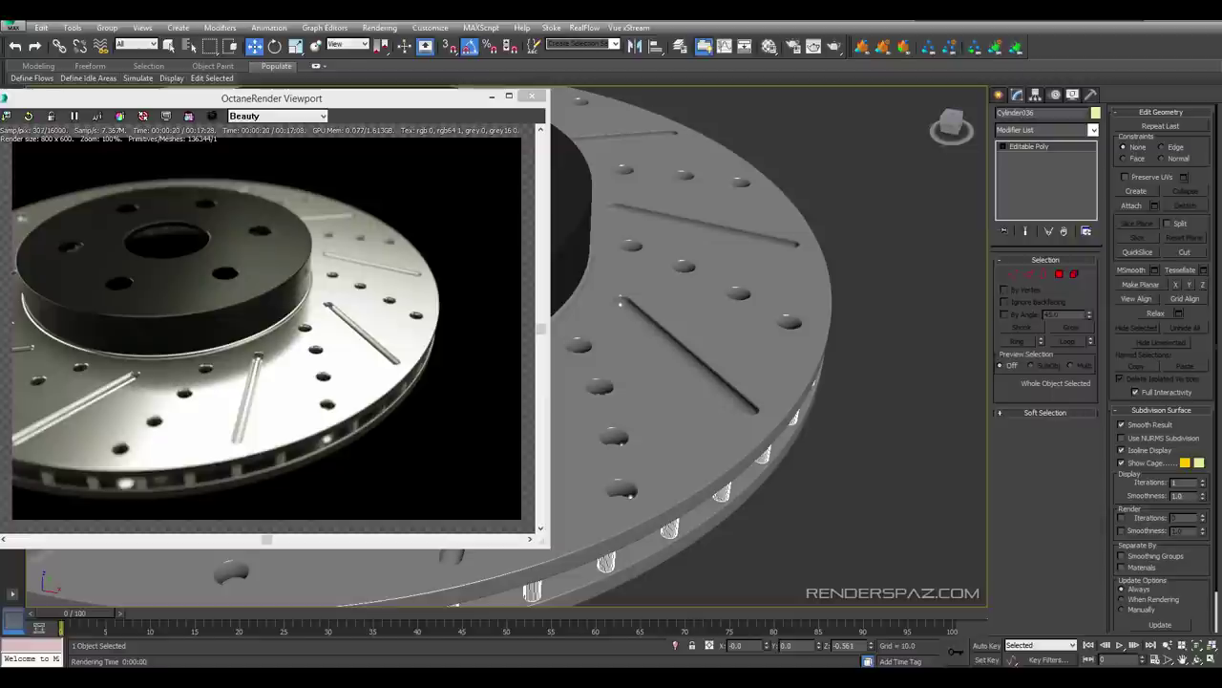
# Drive the Disc material's roughness with an RGB image texture that loads Brake Disc Bump 2_1.jpg
pyautogui.moveTo(679, 322); pyautogui.dragTo(802, 336, button='middle')
pyautogui.press('m')
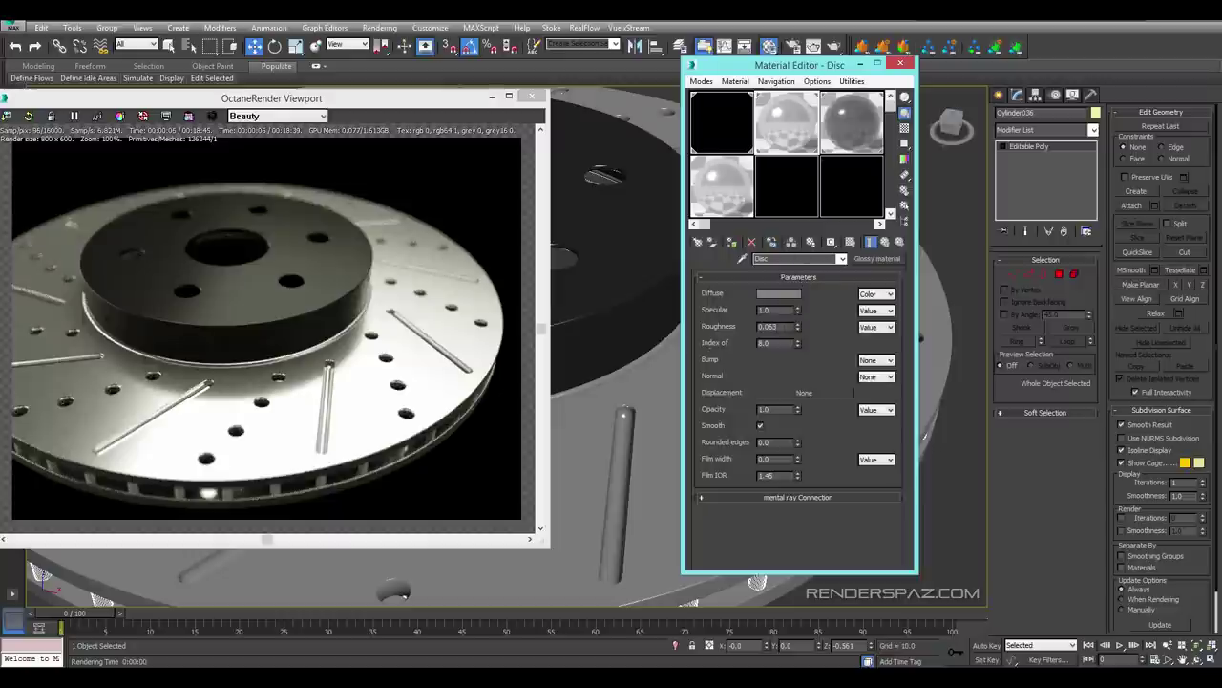
pyautogui.click(864, 327)
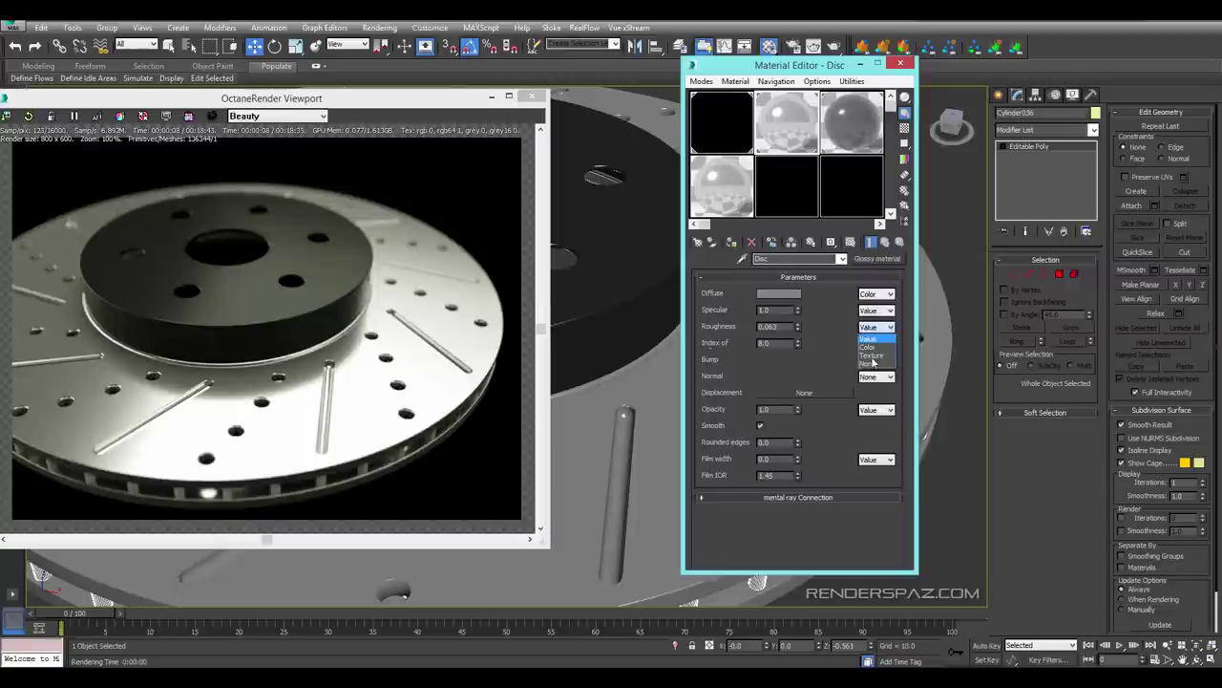
pyautogui.click(870, 356)
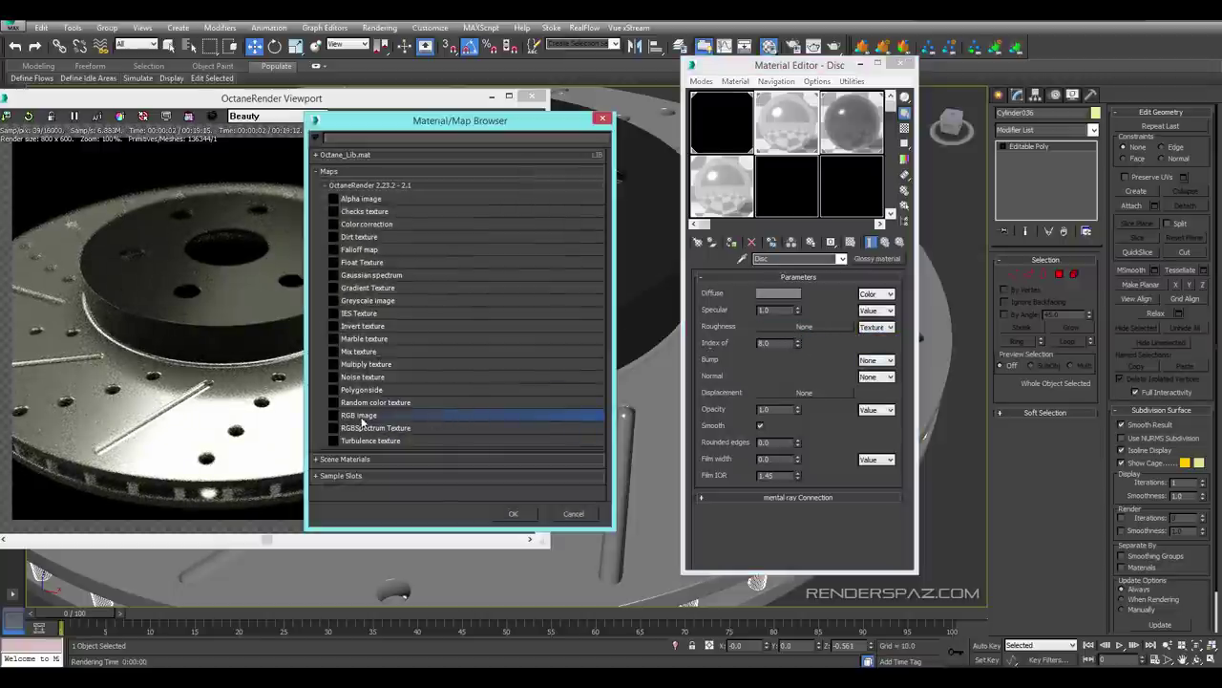
pyautogui.doubleClick(361, 417)
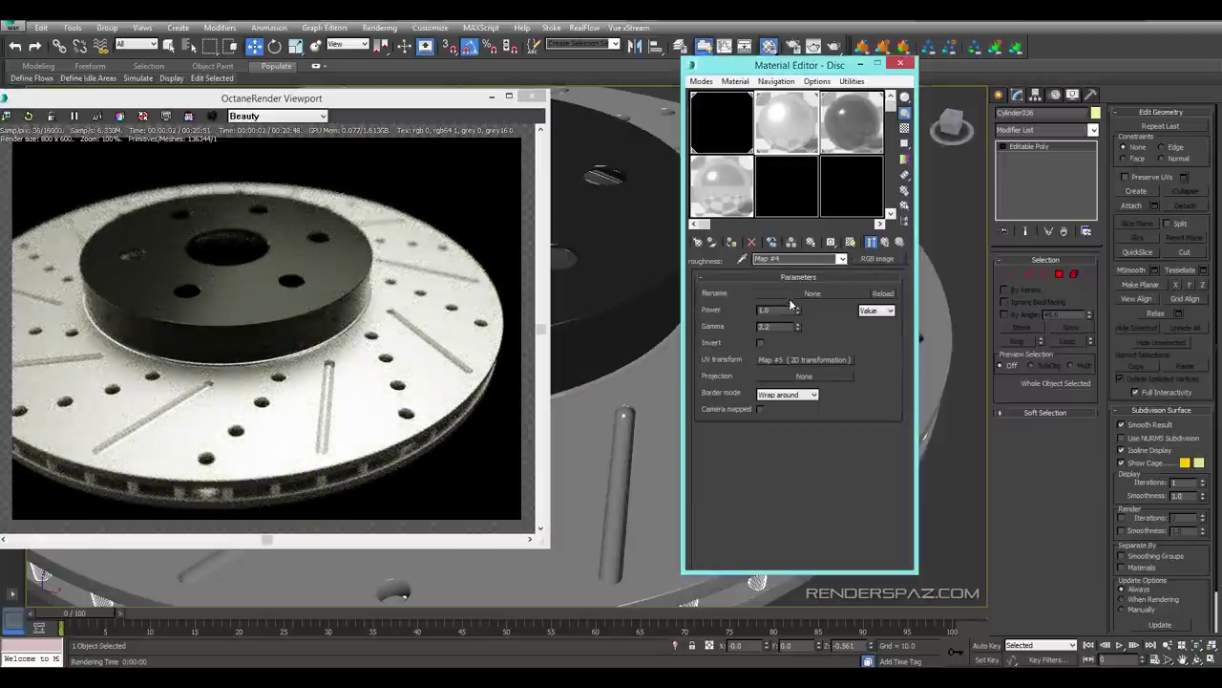
pyautogui.click(792, 296)
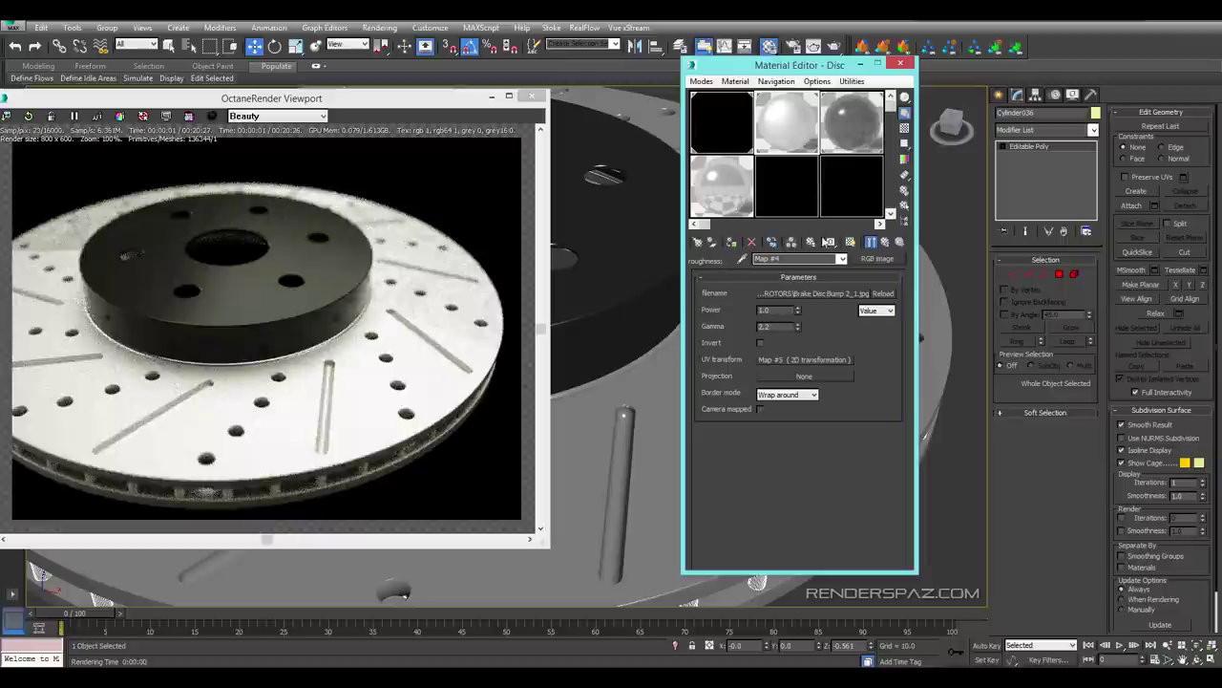
# Show the roughness image on the discs in the viewport and close the Material Editor to view the whole rotor
pyautogui.click(850, 243)
pyautogui.scroll(-5, 652, 388)
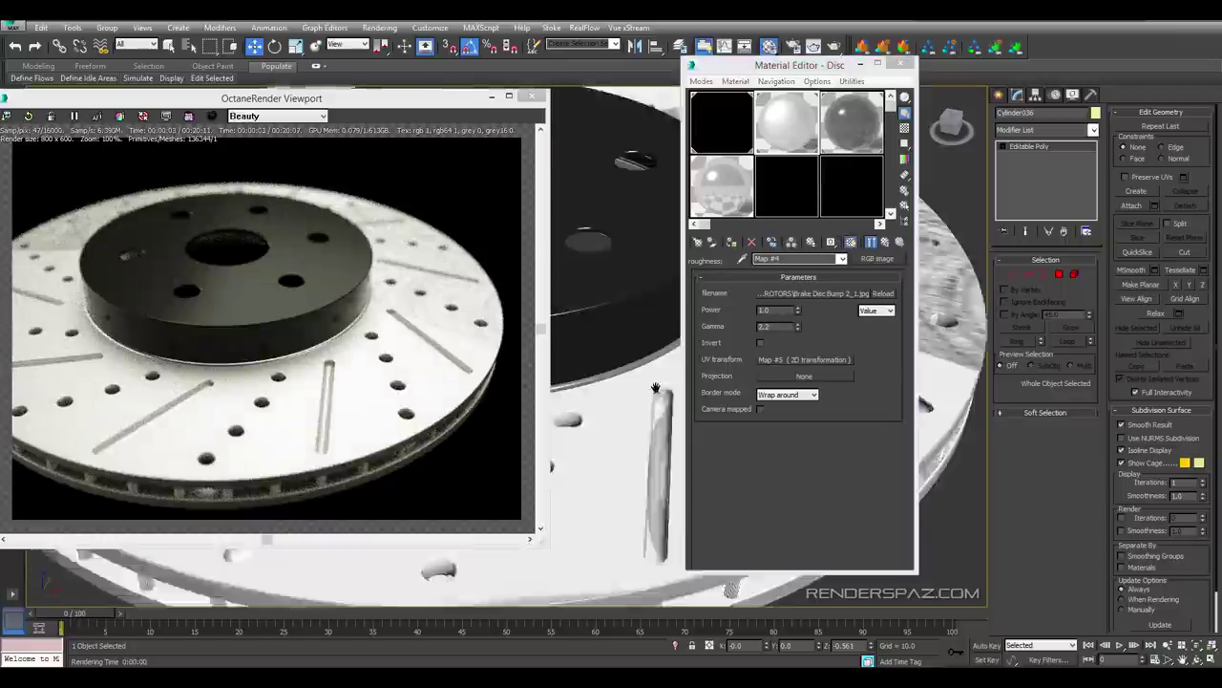
pyautogui.keyDown('alt'); pyautogui.moveTo(653, 387); pyautogui.dragTo(642, 435, button='middle'); pyautogui.keyUp('alt')
pyautogui.moveTo(404, 101); pyautogui.dragTo(379, 85)
pyautogui.click(901, 65)
pyautogui.moveTo(783, 370); pyautogui.dragTo(974, 401, button='middle')
pyautogui.scroll(-3, 702, 335)
pyautogui.scroll(3, 701, 333)
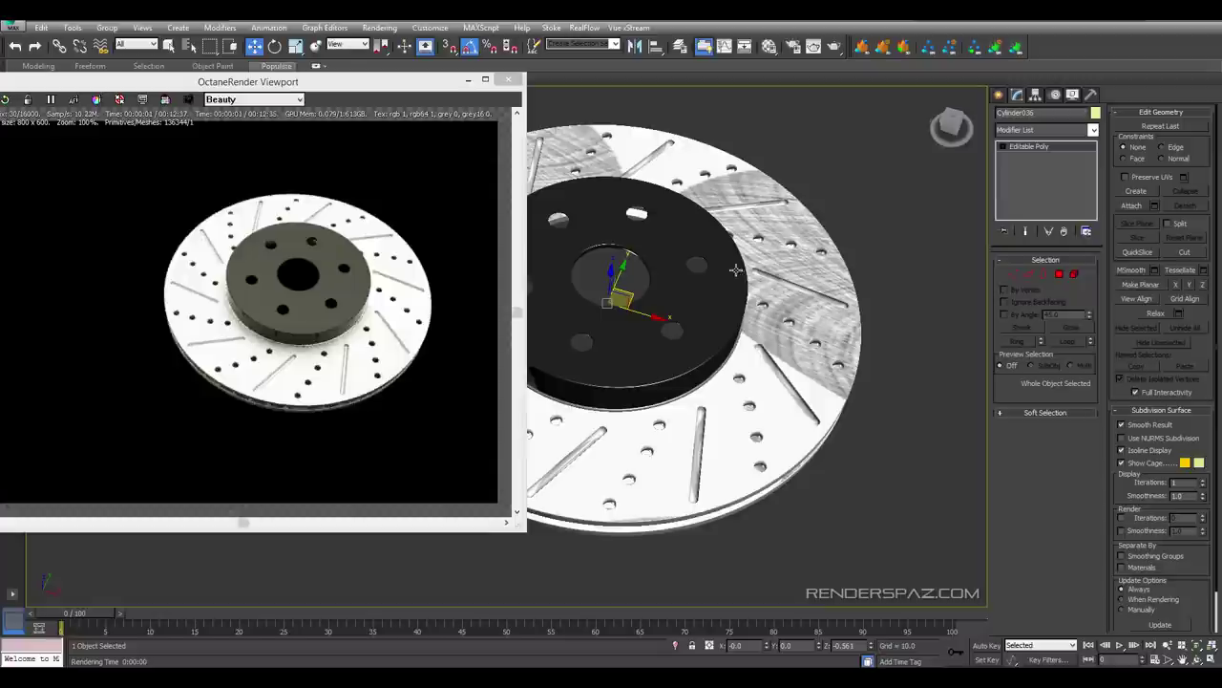
# Add a UVW Map modifier to the upper disc with planar mapping
pyautogui.click(804, 322)
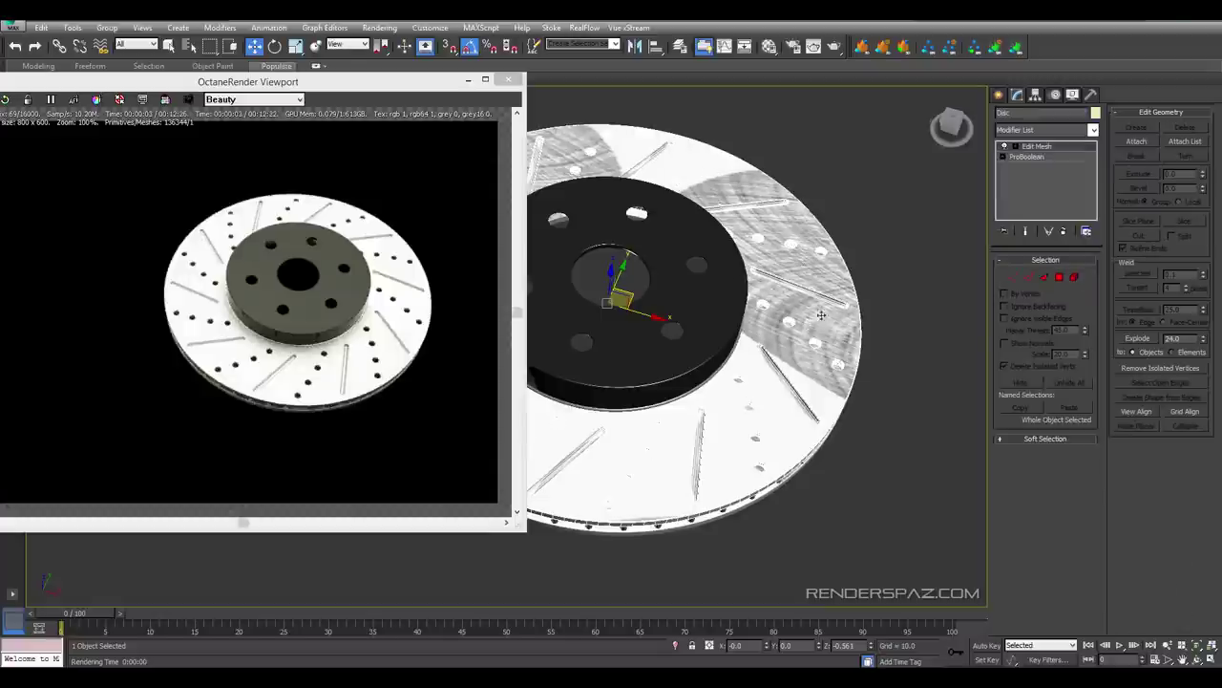
pyautogui.click(1019, 130)
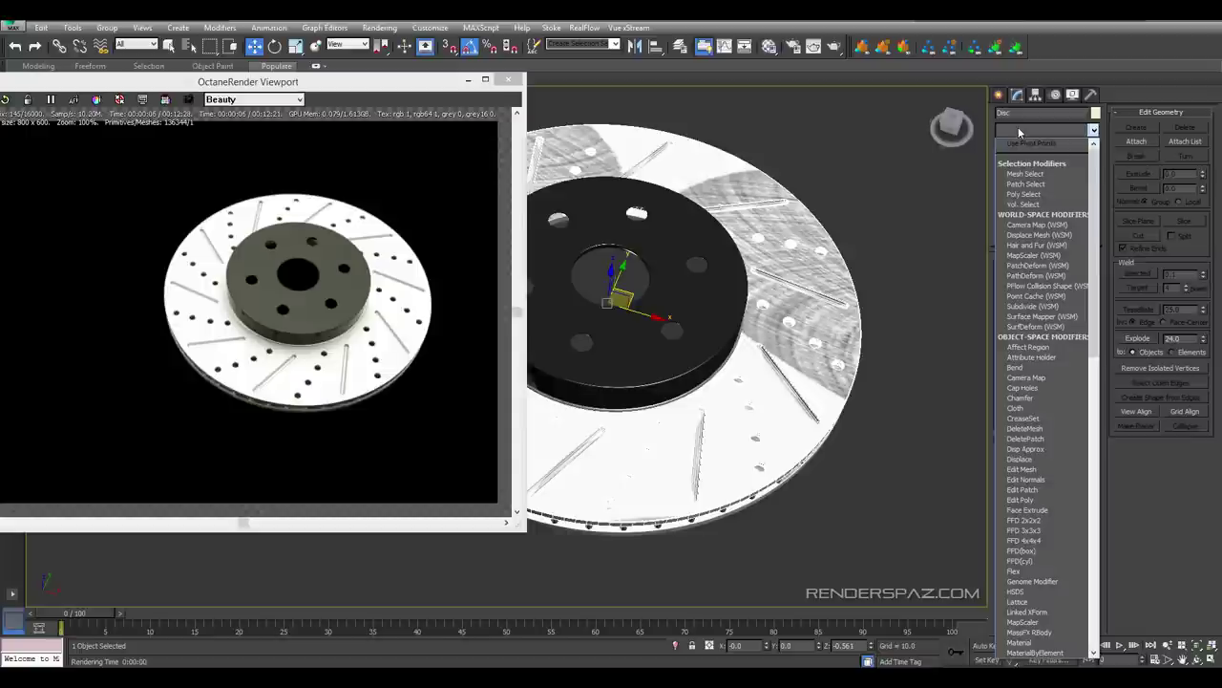
pyautogui.write('uvw')
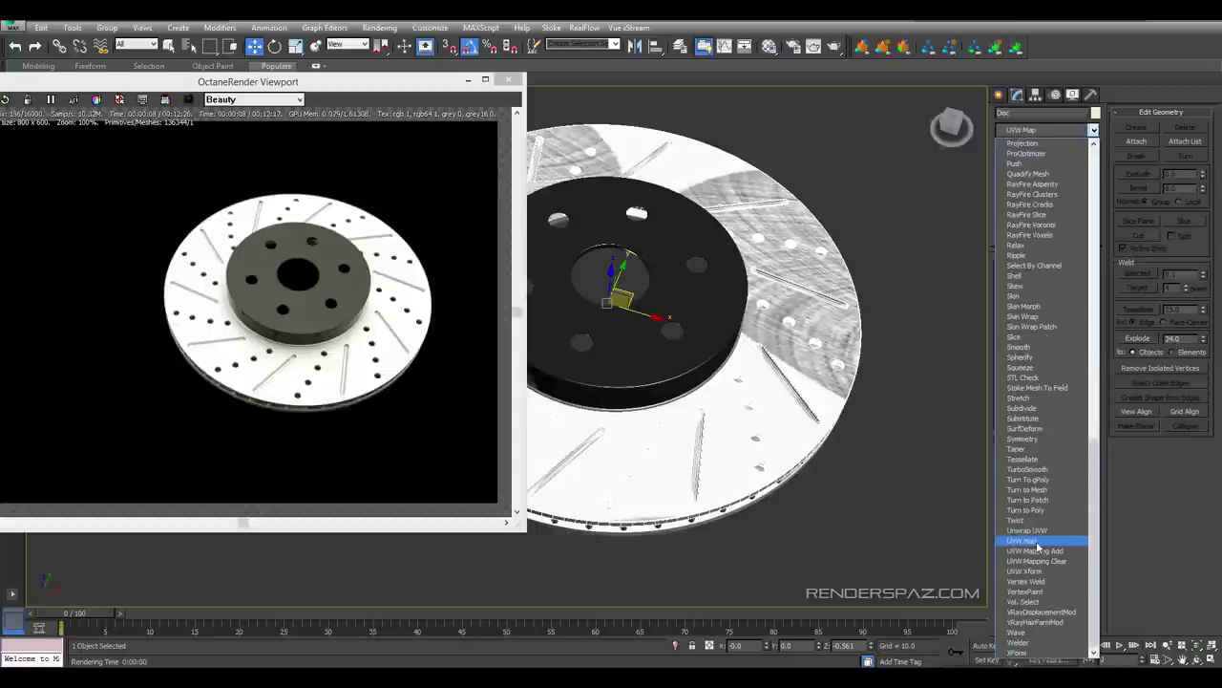
pyautogui.click(1037, 546)
pyautogui.keyDown('alt'); pyautogui.moveTo(850, 334); pyautogui.dragTo(802, 390, button='middle'); pyautogui.keyUp('alt')
pyautogui.scroll(4, 793, 338)
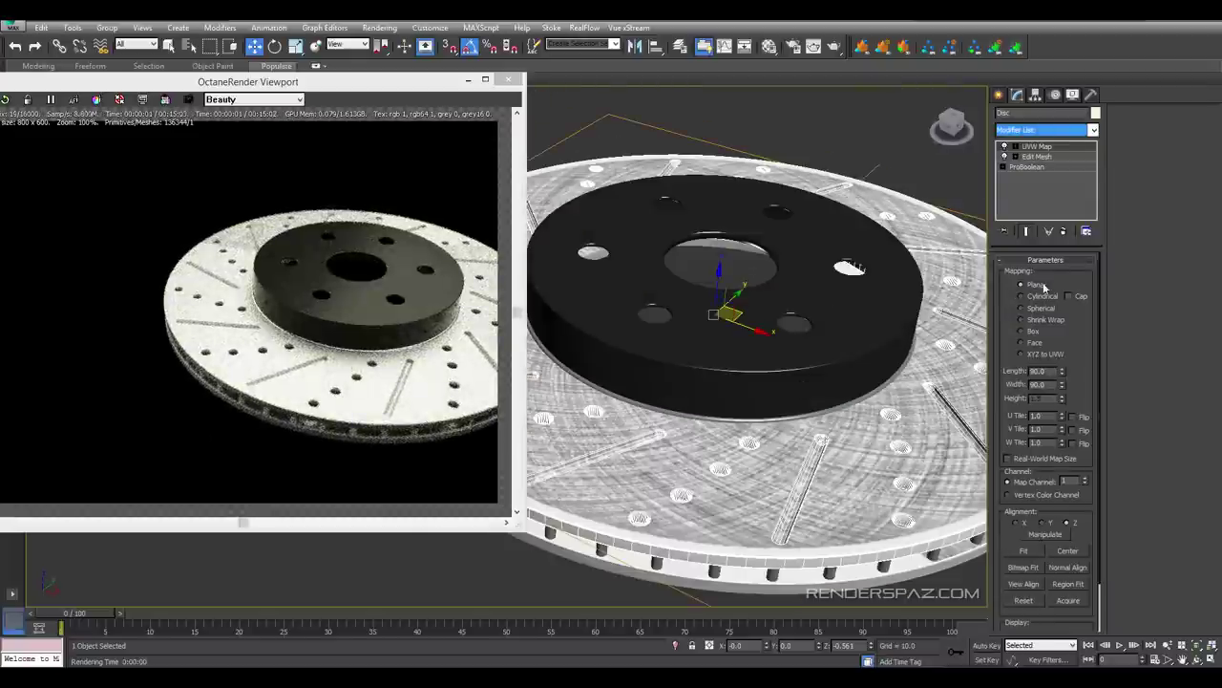
# Scale the disc's UVW Map gizmo up slightly and uniformly to extend the texture past the outer rim
pyautogui.keyDown('alt'); pyautogui.moveTo(766, 315); pyautogui.dragTo(786, 355, button='middle'); pyautogui.keyUp('alt')
pyautogui.moveTo(886, 238); pyautogui.dragTo(846, 235, button='middle')
pyautogui.scroll(-3, 846, 235)
pyautogui.click(1016, 147)
pyautogui.click(1037, 156)
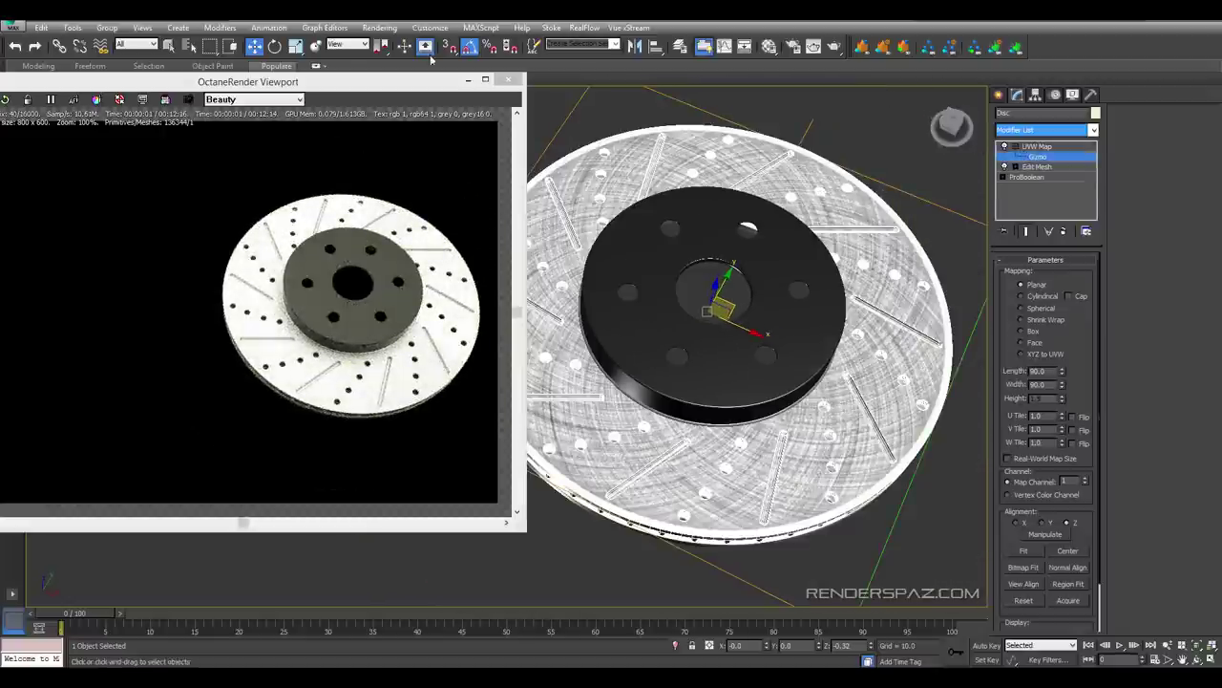
pyautogui.click(295, 45)
pyautogui.scroll(3, 707, 346)
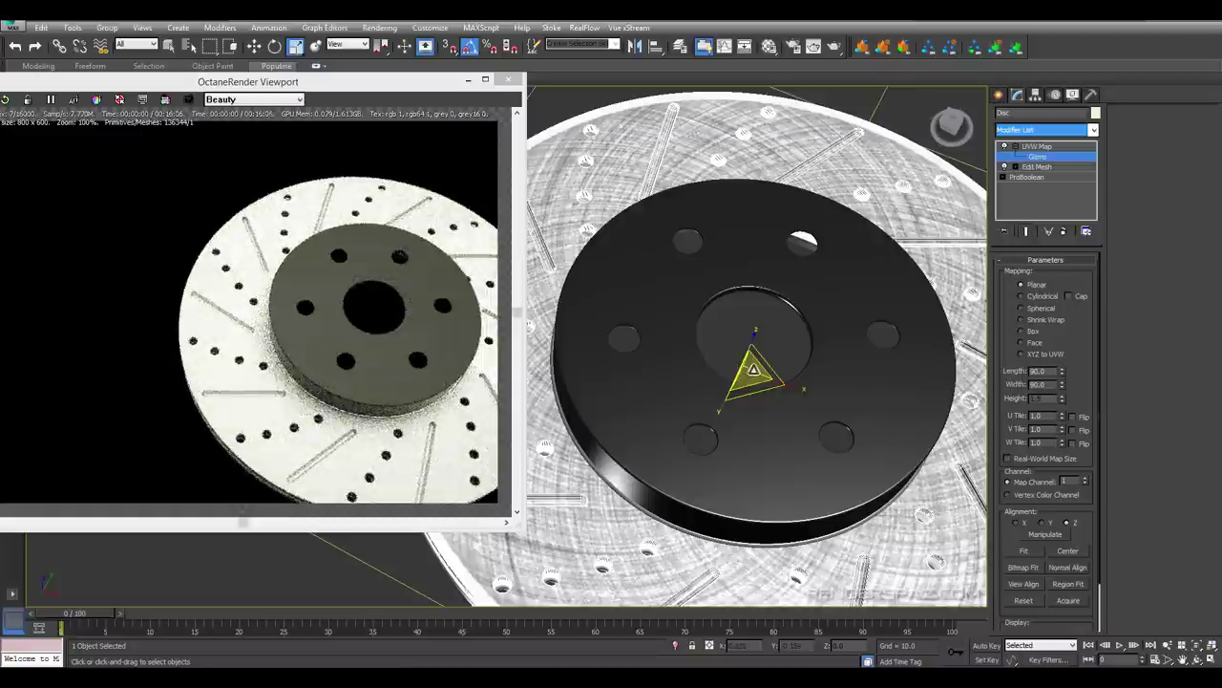
pyautogui.scroll(-2, 706, 347)
pyautogui.moveTo(752, 372); pyautogui.dragTo(758, 370)
pyautogui.scroll(5, 781, 508)
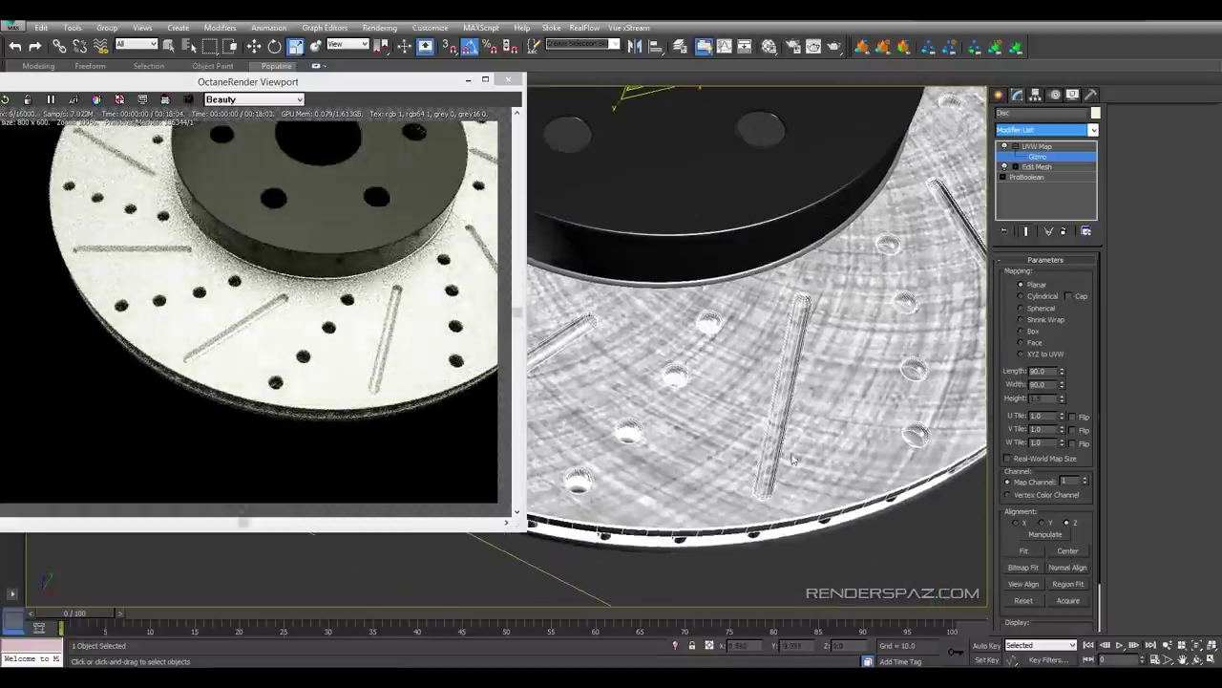
# Fine-tune the uniform scale of the UVW Map gizmo while checking the texture along the disc's side edge
pyautogui.scroll(3, 787, 504)
pyautogui.scroll(-8, 774, 353)
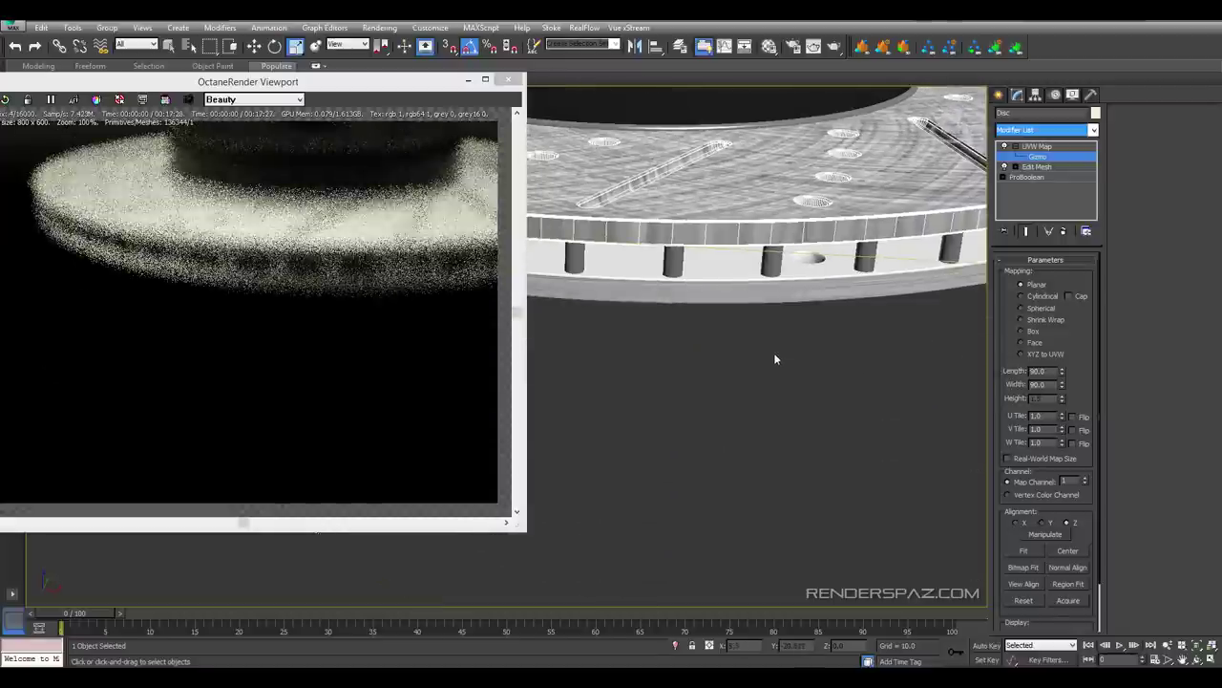
pyautogui.scroll(-2, 749, 334)
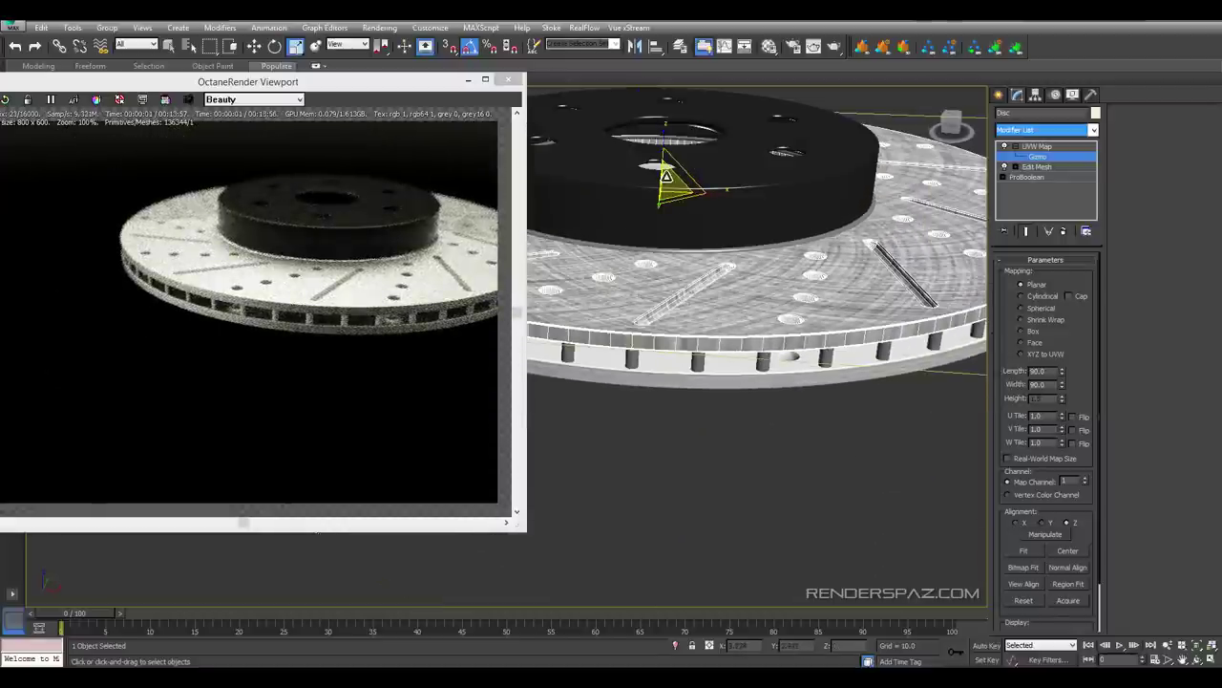
pyautogui.moveTo(666, 180); pyautogui.dragTo(669, 178)
pyautogui.scroll(5, 787, 391)
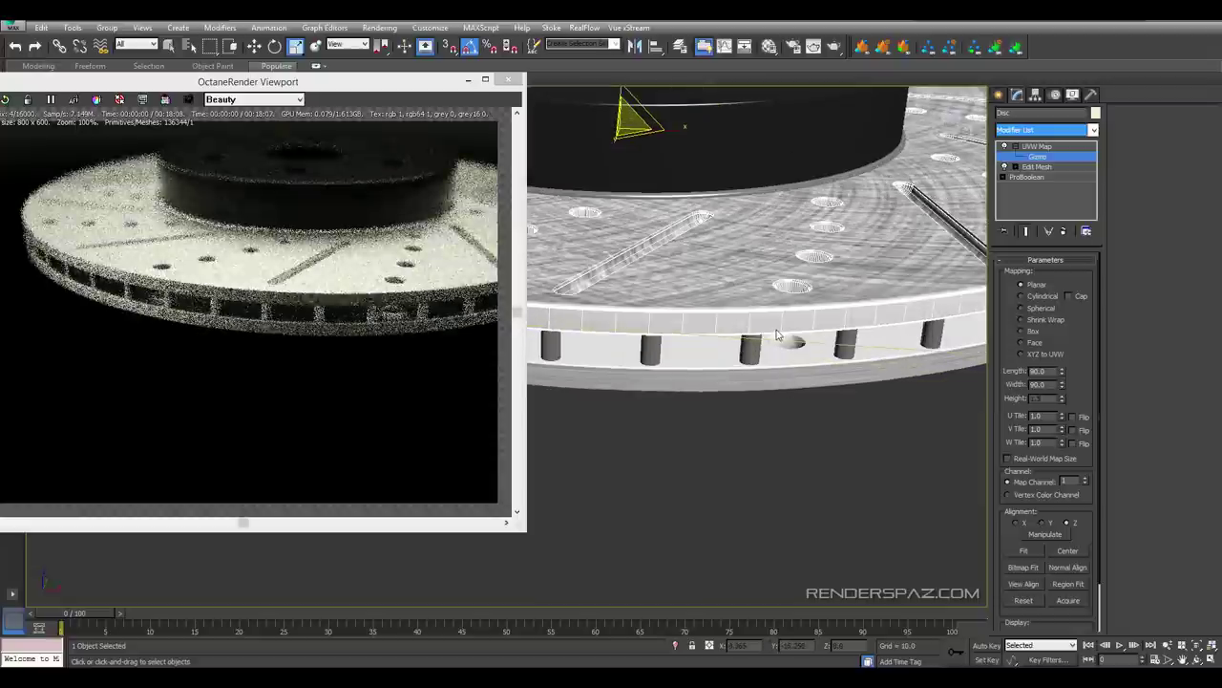
pyautogui.scroll(-3, 778, 401)
pyautogui.keyDown('alt'); pyautogui.moveTo(771, 363); pyautogui.dragTo(737, 365, button='middle'); pyautogui.keyUp('alt')
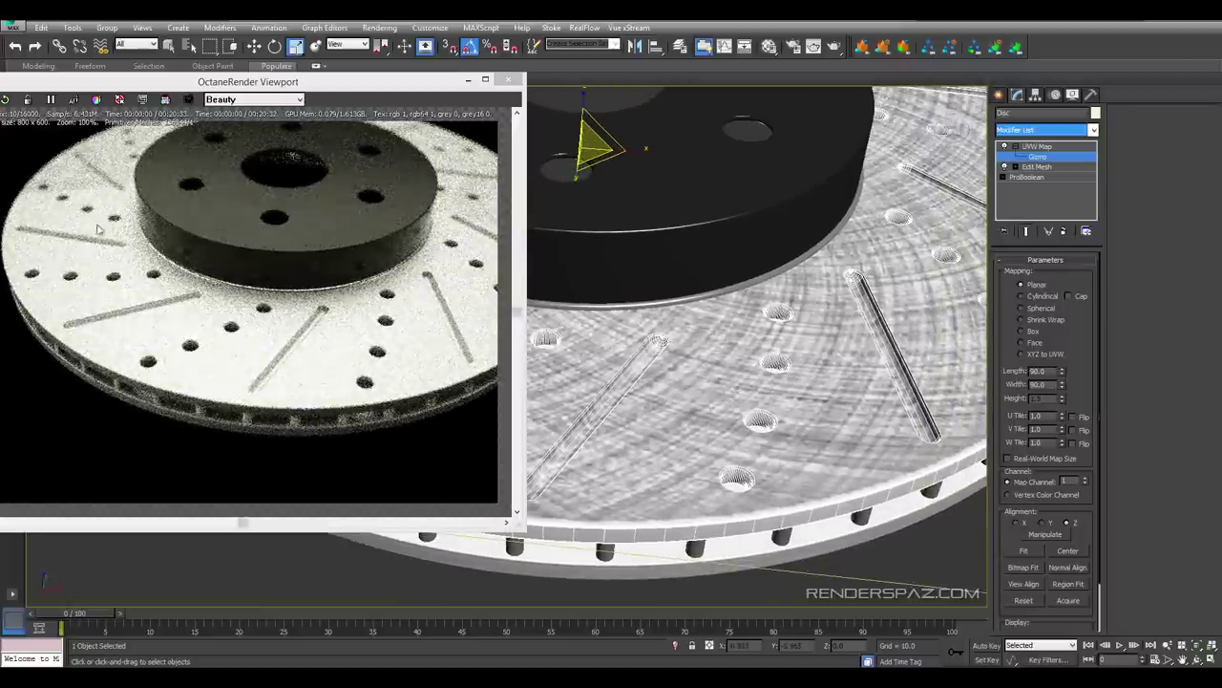
# Select all rotor objects and enable Movable proxy for them in the Octane object properties
pyautogui.moveTo(143, 87); pyautogui.dragTo(248, 86)
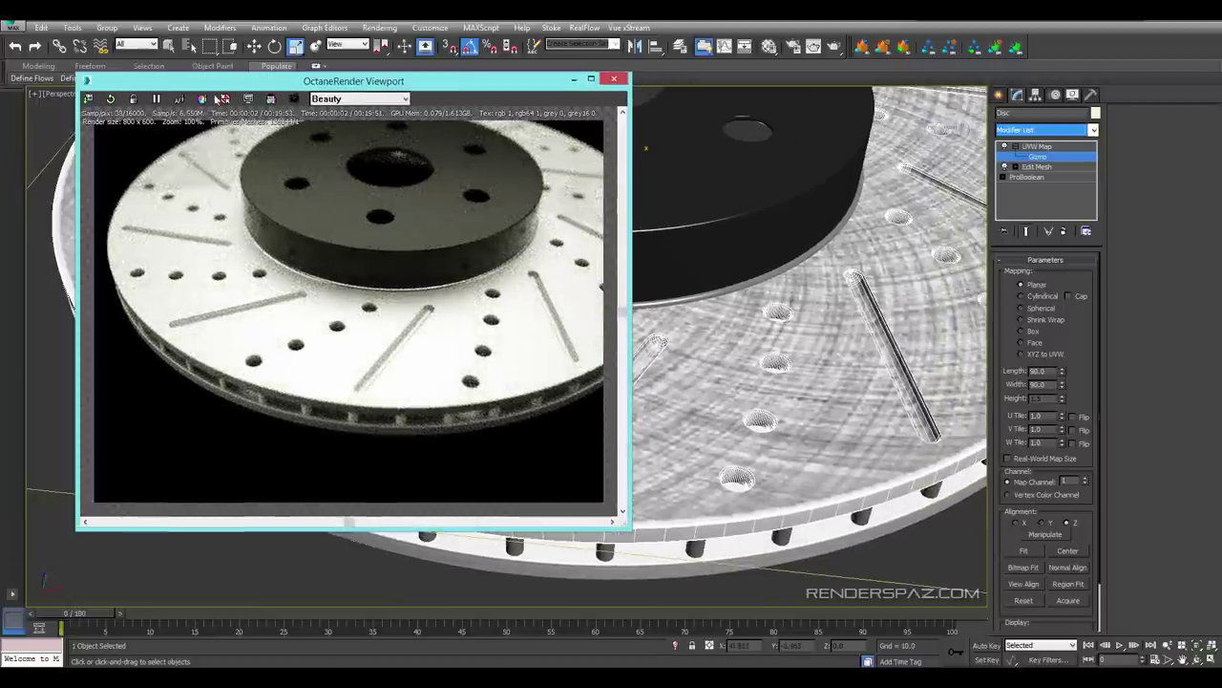
pyautogui.moveTo(716, 271); pyautogui.dragTo(765, 311, button='middle')
pyautogui.scroll(-5, 758, 281)
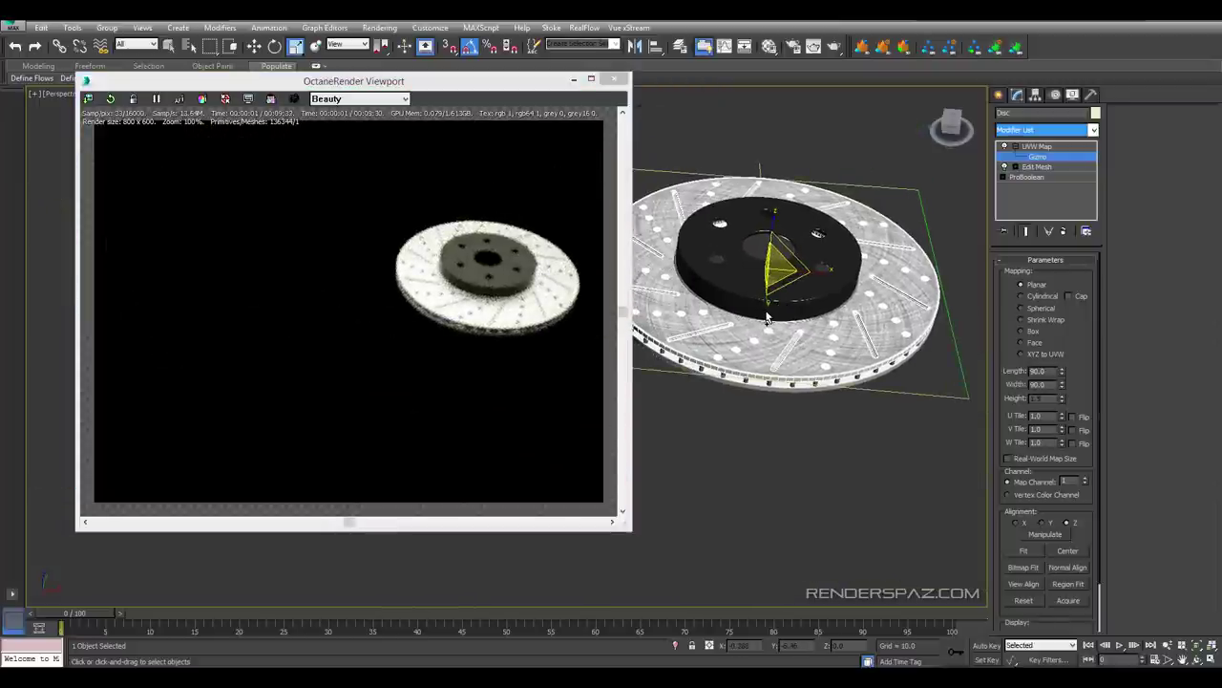
pyautogui.rightClick(752, 368)
pyautogui.click(763, 515)
pyautogui.hotkey('ctrl', 'a')
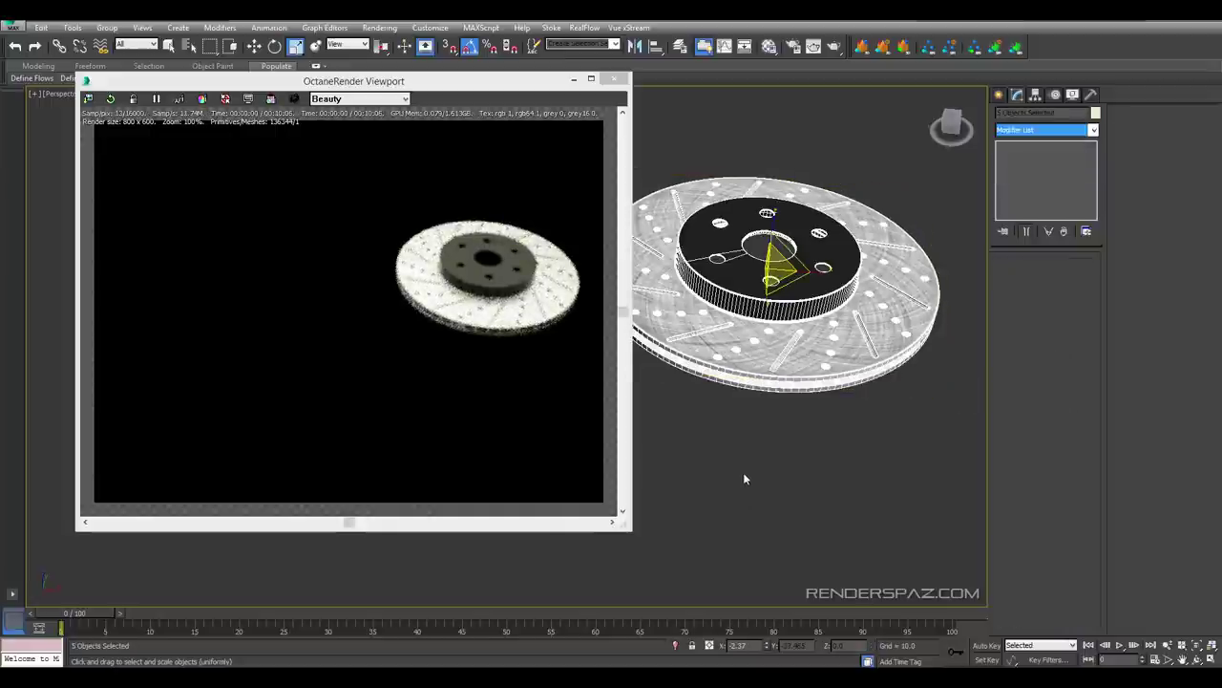
pyautogui.rightClick(764, 413)
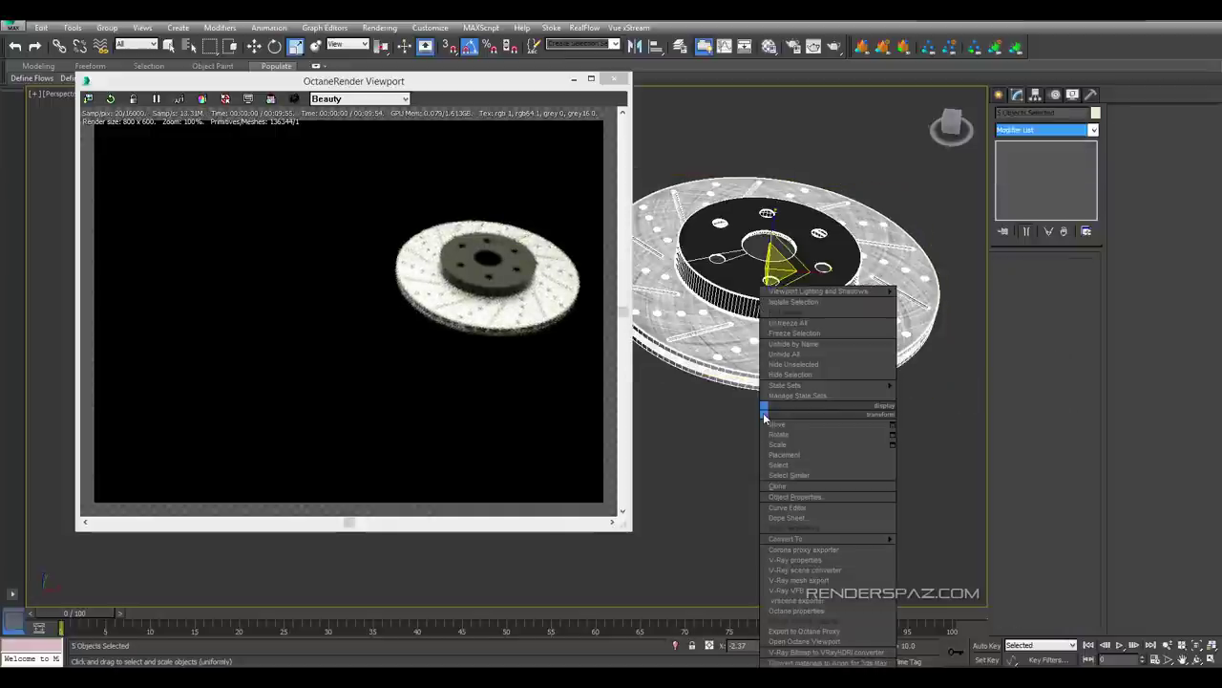
pyautogui.click(797, 611)
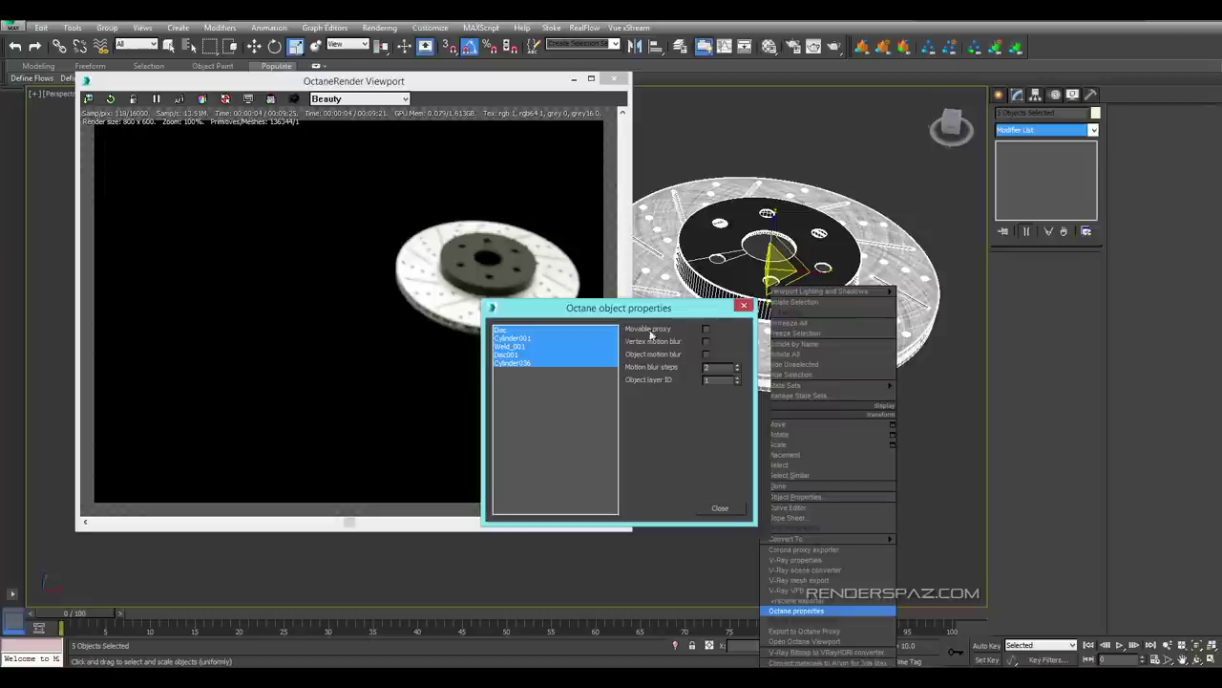
pyautogui.click(706, 328)
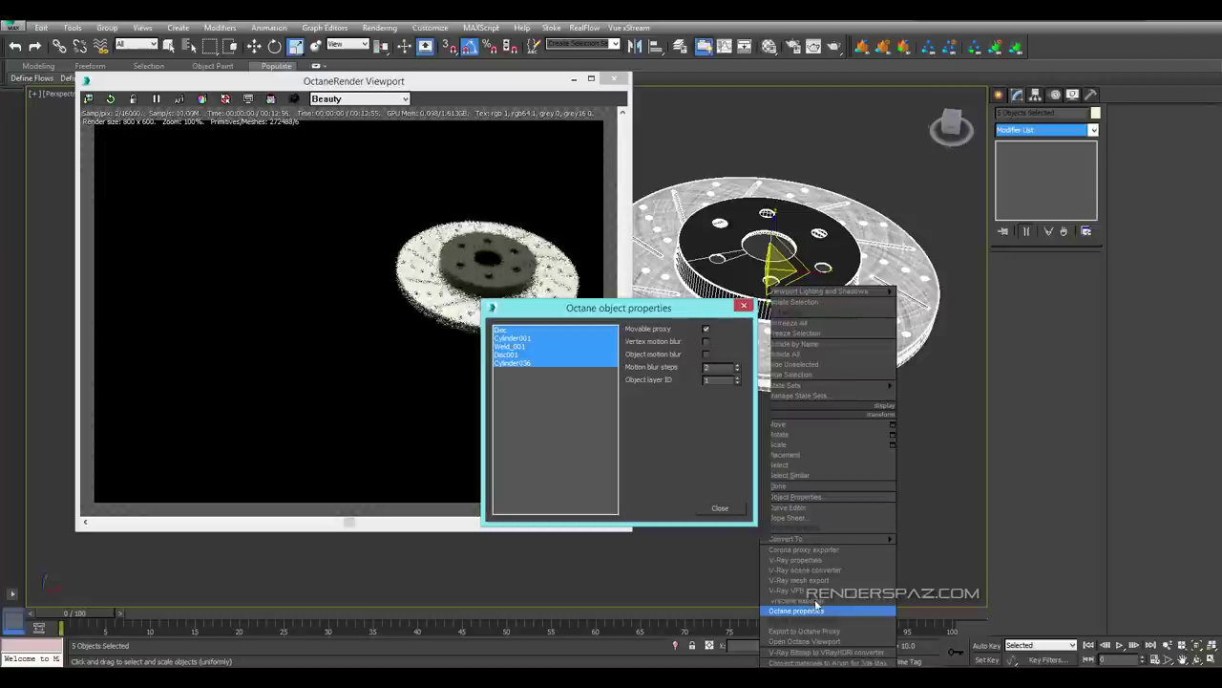
pyautogui.click(719, 509)
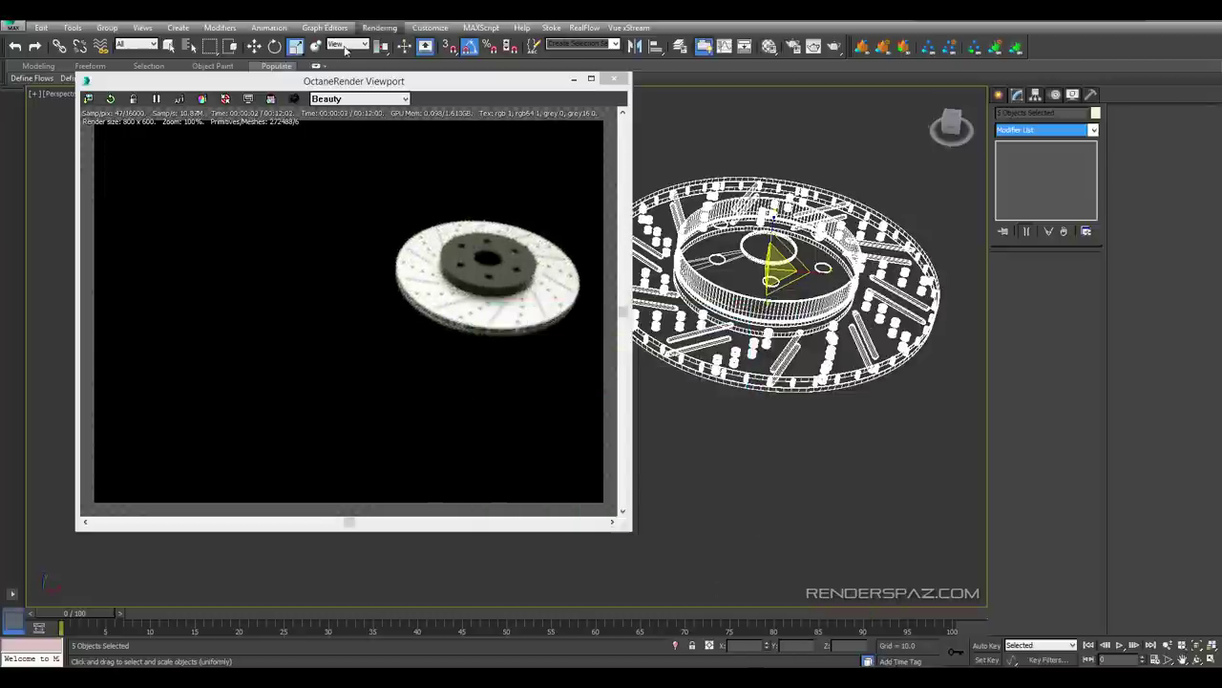
# Test moving all the rotor parts vertically, undoing each move and restarting the Octane render between the attempts
pyautogui.click(253, 47)
pyautogui.press('F3')
pyautogui.moveTo(925, 283)
pyautogui.mouseDown(button='middle')
pyautogui.moveTo(806, 330)
pyautogui.moveTo(927, 325)
pyautogui.mouseUp(button='middle')
pyautogui.scroll(5, 806, 331)
pyautogui.scroll(-4, 928, 325)
pyautogui.moveTo(705, 262); pyautogui.dragTo(707, 143)
pyautogui.hotkey('ctrl', 'z')
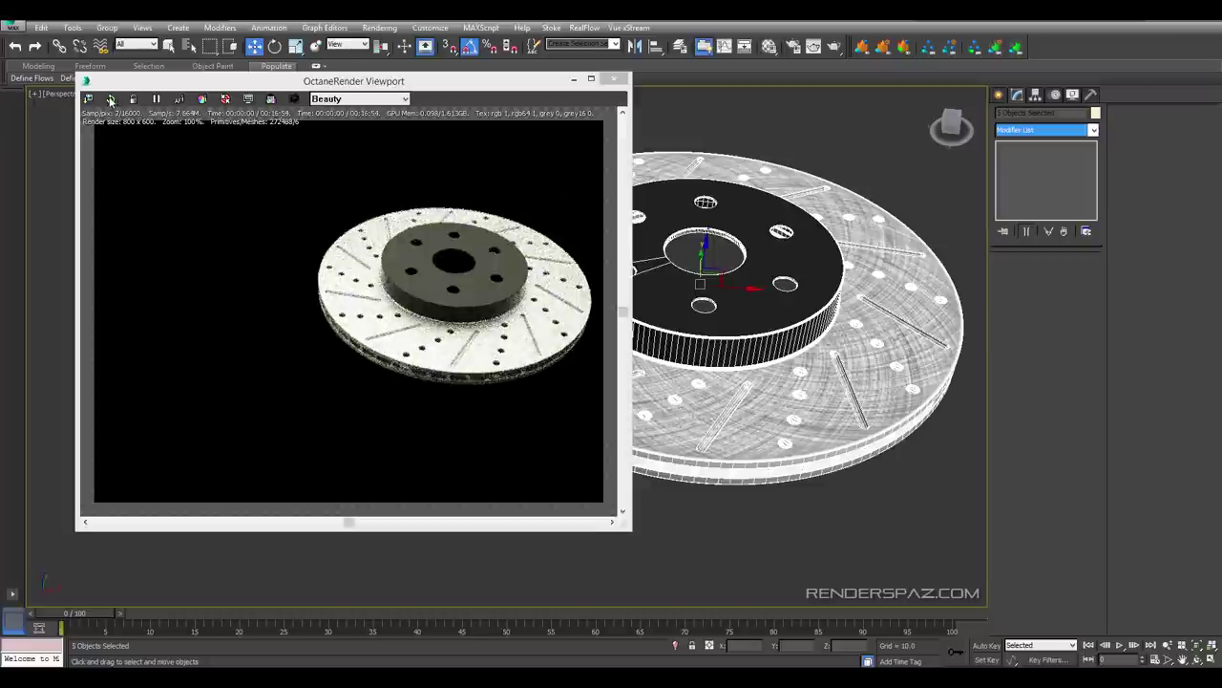
pyautogui.click(111, 100)
pyautogui.moveTo(705, 256); pyautogui.dragTo(702, 319)
pyautogui.hotkey('ctrl', 'z')
pyautogui.scroll(5, 808, 430)
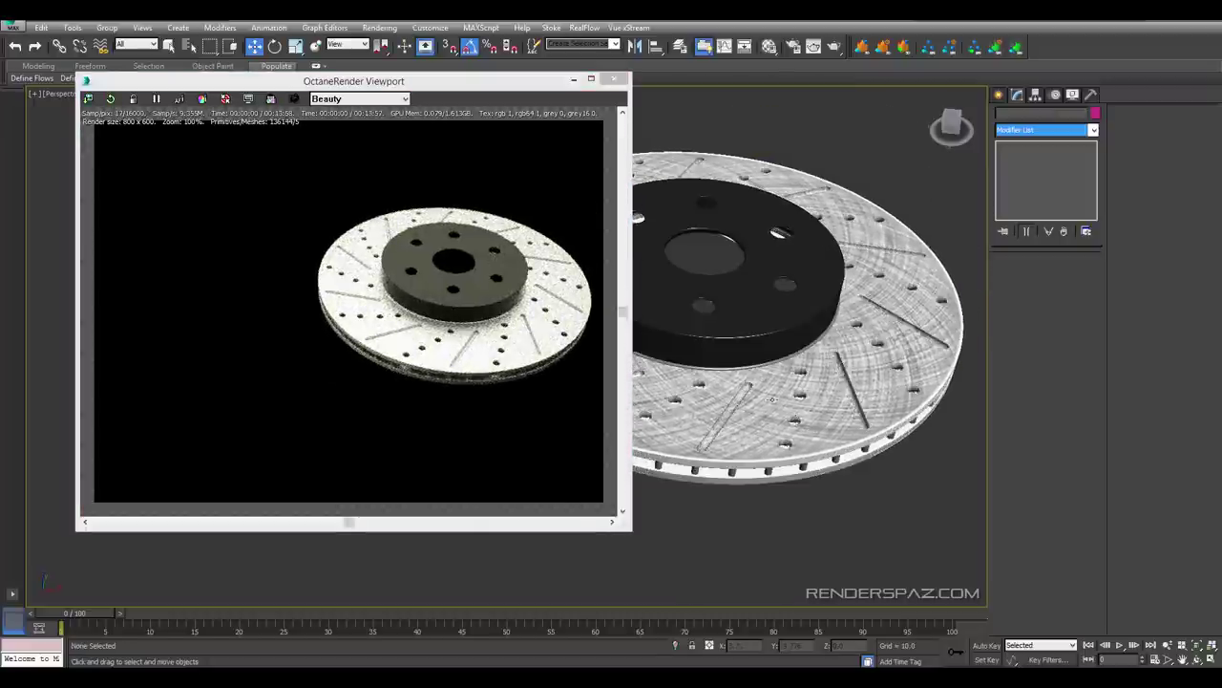
# Select the weld ring at the base of the hub, try moving it vertically, and undo the move
pyautogui.click(773, 346)
pyautogui.scroll(4, 773, 348)
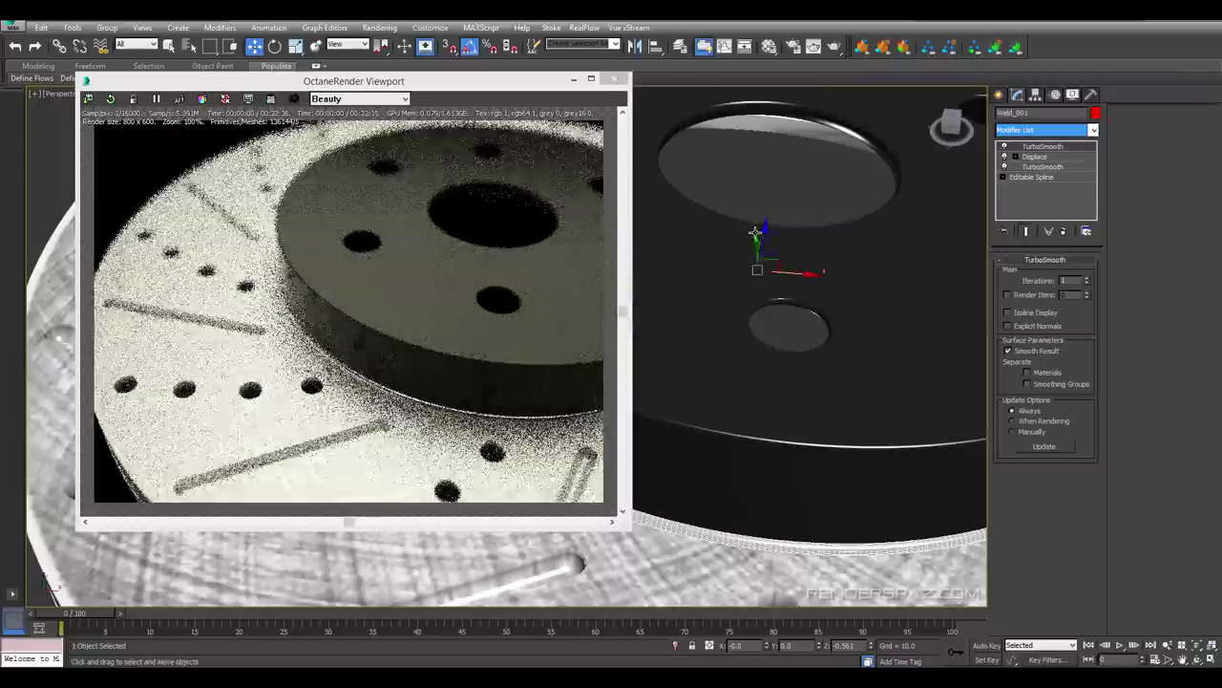
pyautogui.moveTo(768, 239); pyautogui.dragTo(767, 271)
pyautogui.hotkey('ctrl', 'z')
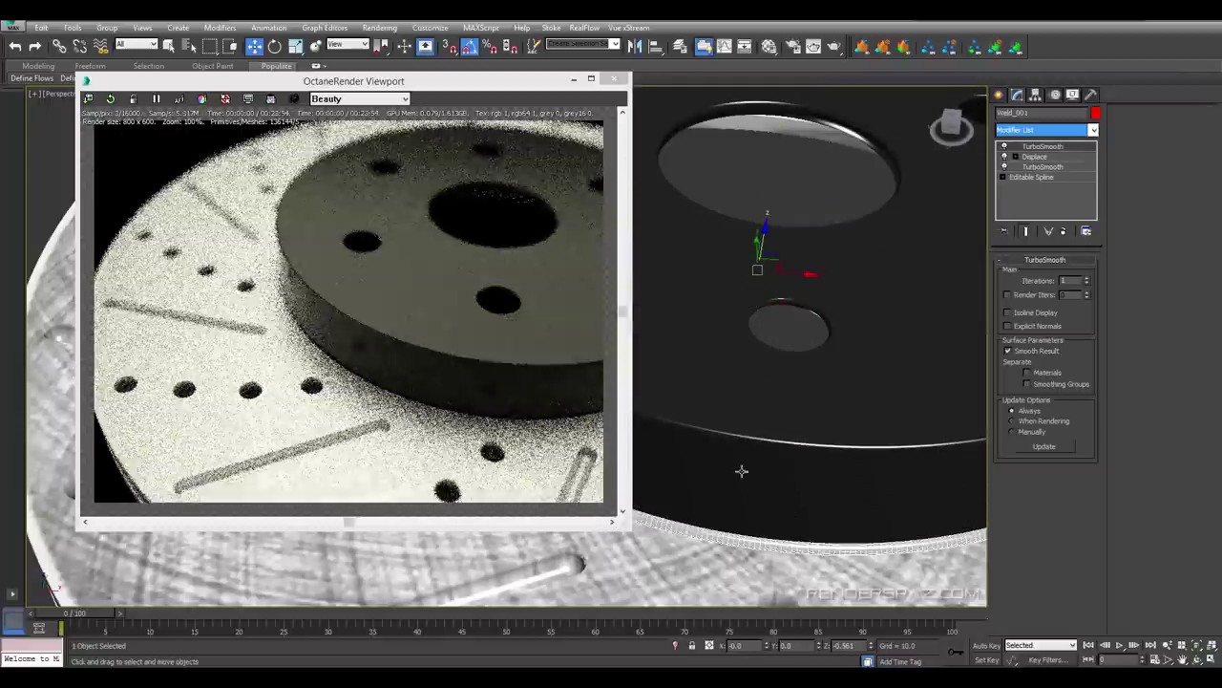
# Select the upper disc and examine its brushed texture in the Octane render from a low angle
pyautogui.scroll(-5, 748, 388)
pyautogui.keyDown('alt'); pyautogui.moveTo(747, 478); pyautogui.dragTo(661, 438, button='middle'); pyautogui.keyUp('alt')
pyautogui.scroll(3, 742, 447)
pyautogui.click(734, 456)
pyautogui.keyDown('alt'); pyautogui.moveTo(762, 287); pyautogui.dragTo(777, 330, button='middle'); pyautogui.keyUp('alt')
pyautogui.moveTo(822, 365); pyautogui.dragTo(702, 424, button='middle')
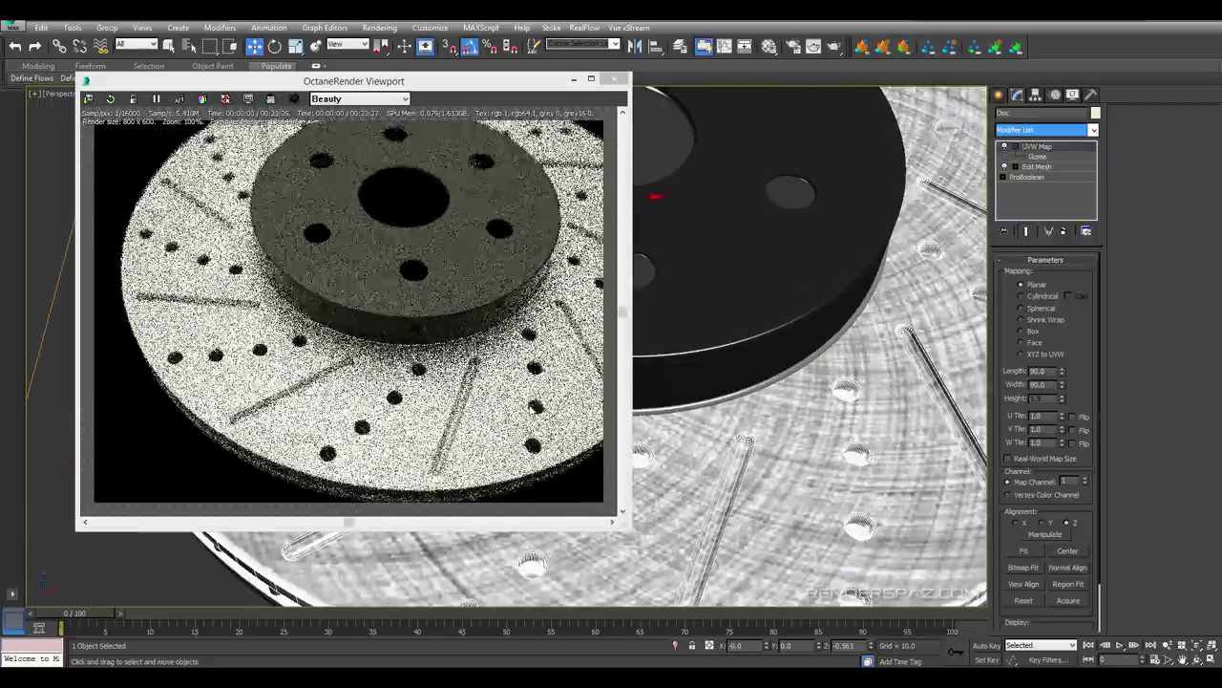
pyautogui.keyDown('alt'); pyautogui.moveTo(808, 471); pyautogui.dragTo(737, 497, button='middle'); pyautogui.keyUp('alt')
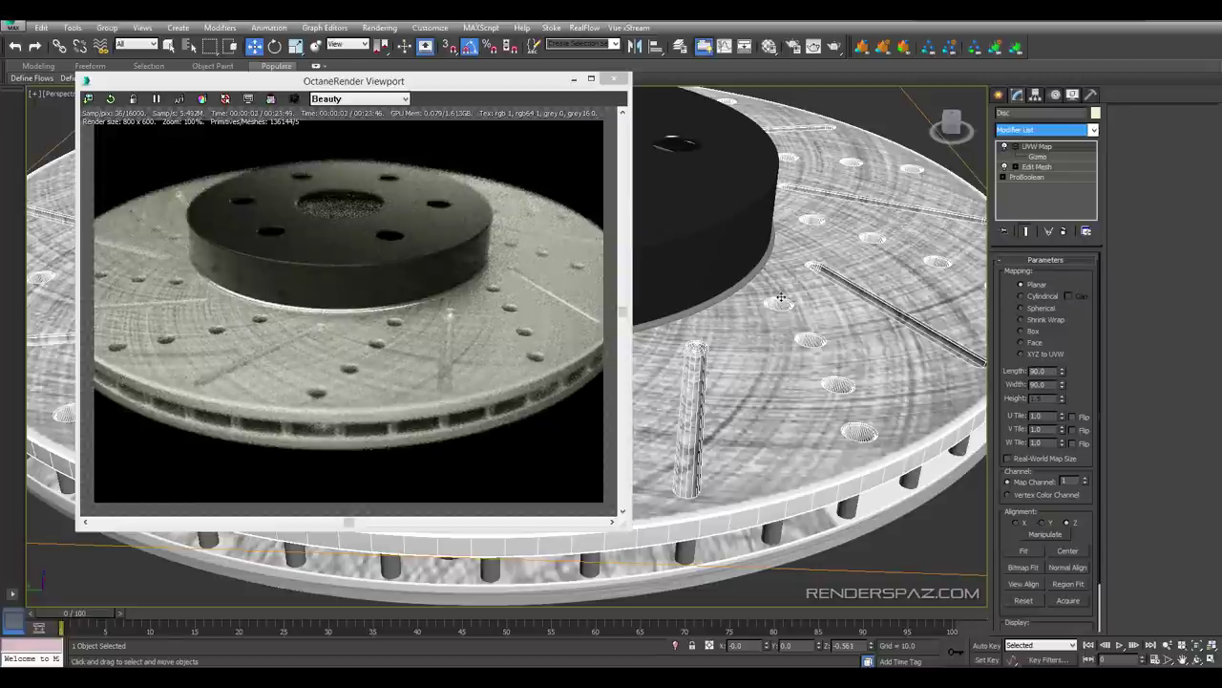
pyautogui.click(1016, 147)
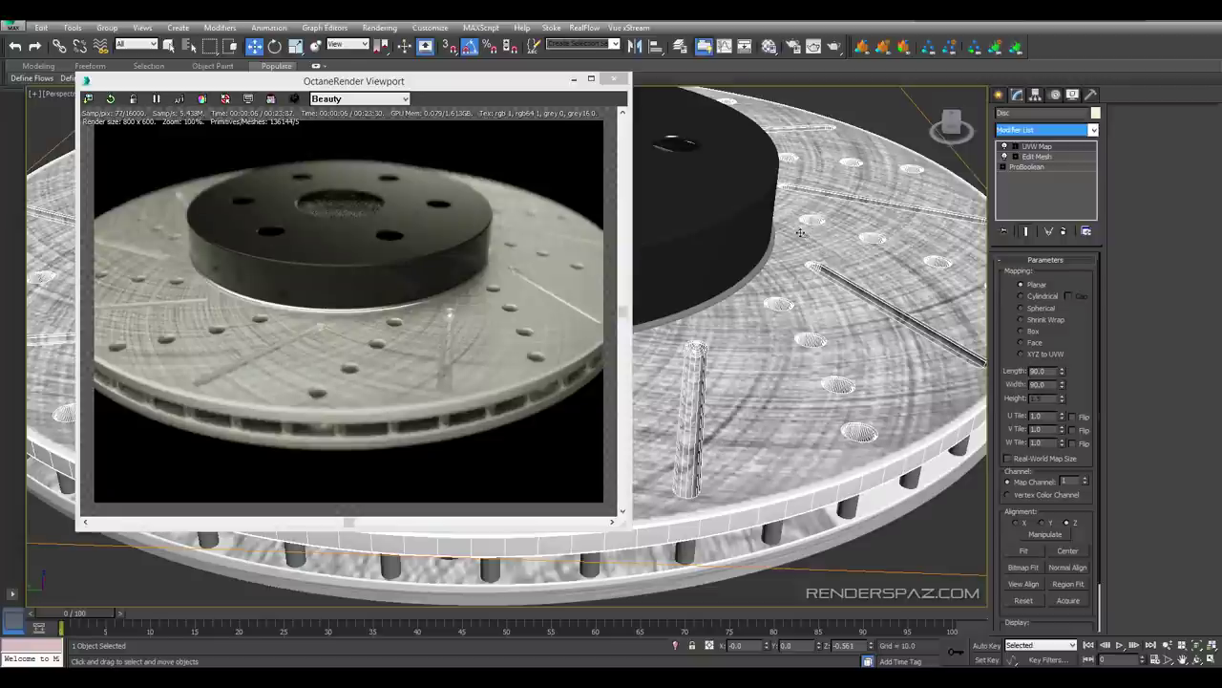
pyautogui.moveTo(743, 231); pyautogui.dragTo(799, 245, button='middle')
# Open the Disc material's roughness image in the Material Editor and test its Gamma at high and low values, ending at 1.644
pyautogui.press('m')
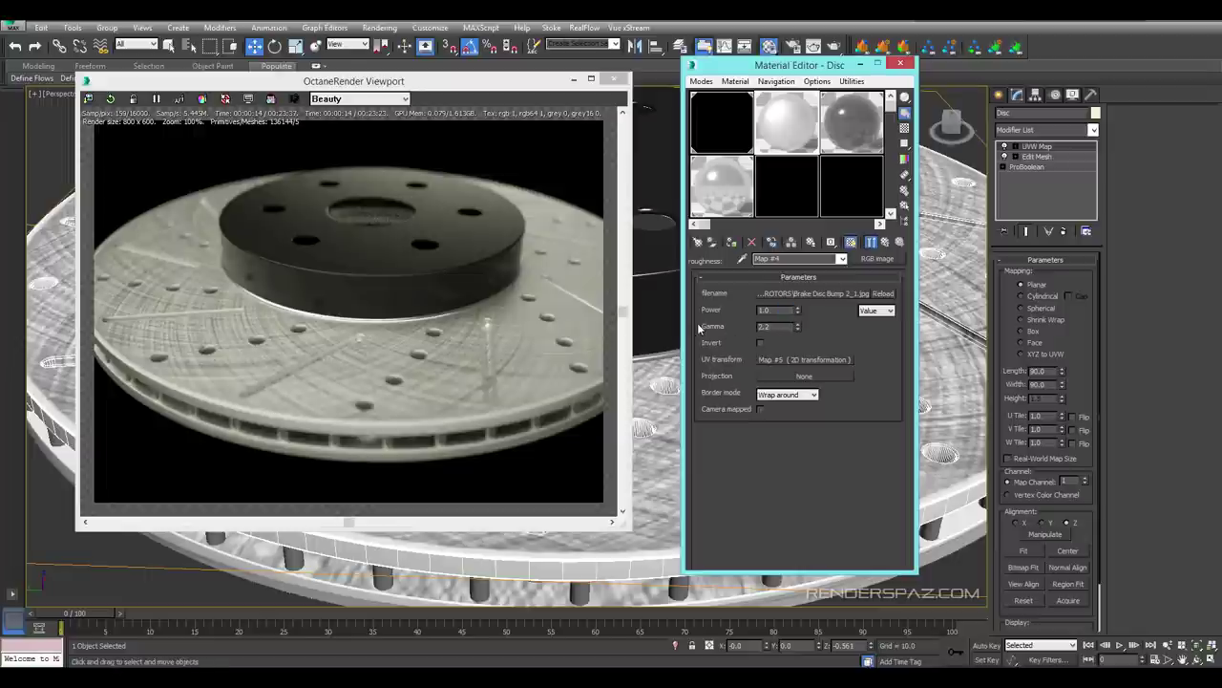
pyautogui.moveTo(801, 327); pyautogui.dragTo(807, 503)
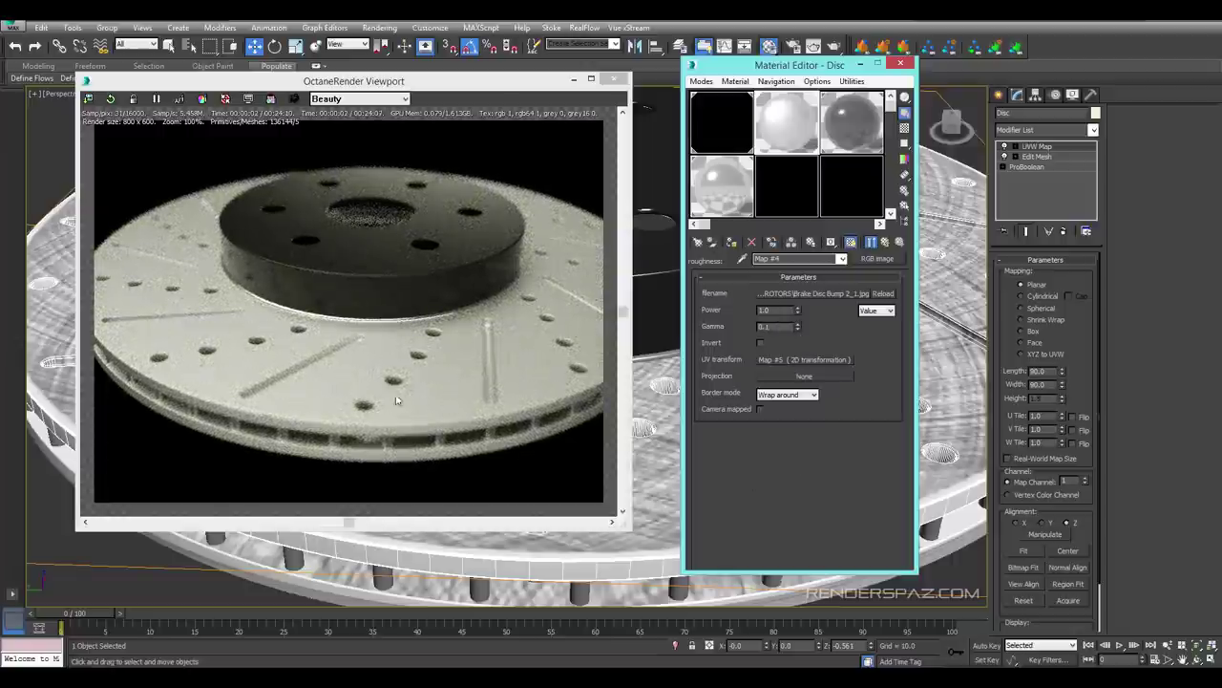
pyautogui.moveTo(798, 326); pyautogui.dragTo(825, 162)
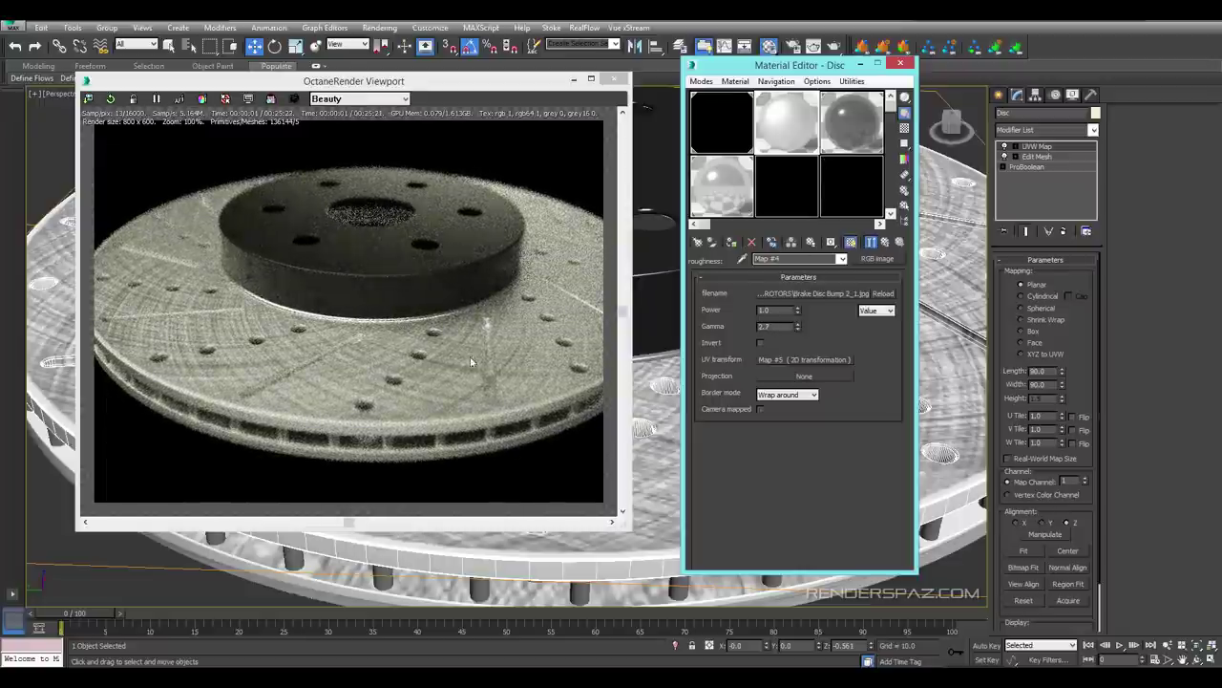
pyautogui.moveTo(797, 330)
pyautogui.mouseDown()
pyautogui.moveTo(799, 346)
pyautogui.moveTo(799, 335)
pyautogui.mouseUp()
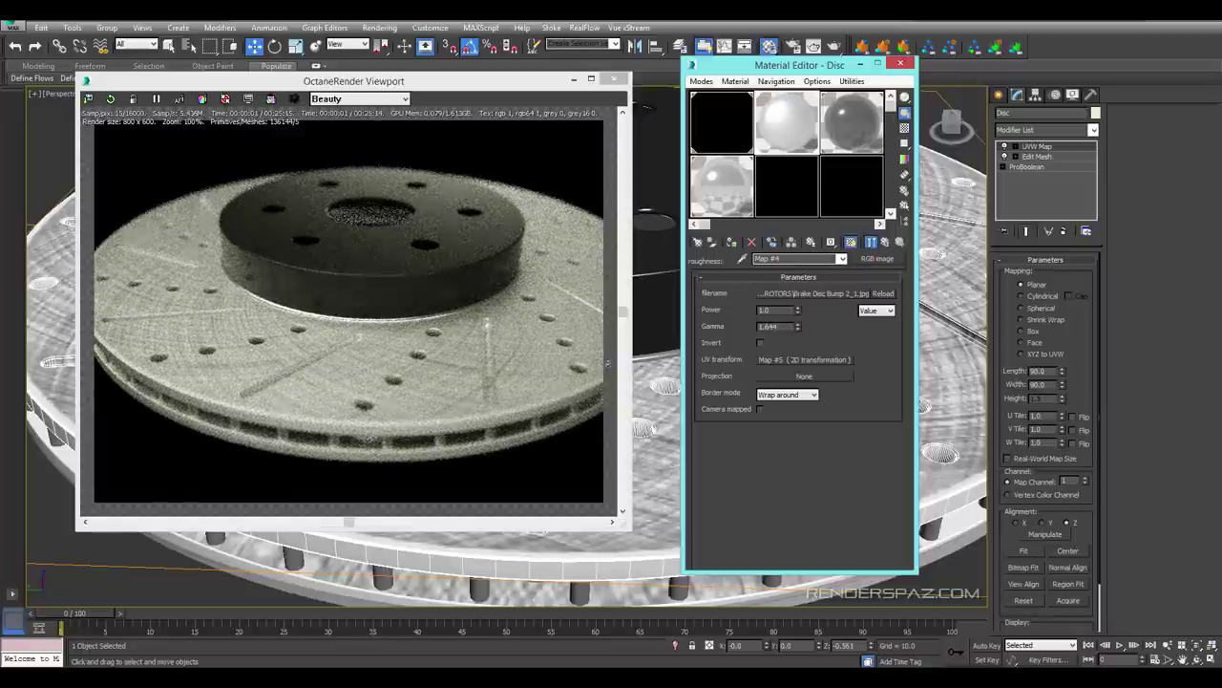
# Lower the roughness image's Power to 0.65 and inspect the disc's outer edge up close in the render
pyautogui.moveTo(798, 310); pyautogui.dragTo(802, 330)
pyautogui.keyDown('alt'); pyautogui.moveTo(597, 487); pyautogui.dragTo(626, 513, button='middle'); pyautogui.keyUp('alt')
pyautogui.keyDown('alt'); pyautogui.moveTo(696, 577); pyautogui.dragTo(590, 541, button='middle'); pyautogui.keyUp('alt')
pyautogui.scroll(8, 615, 524)
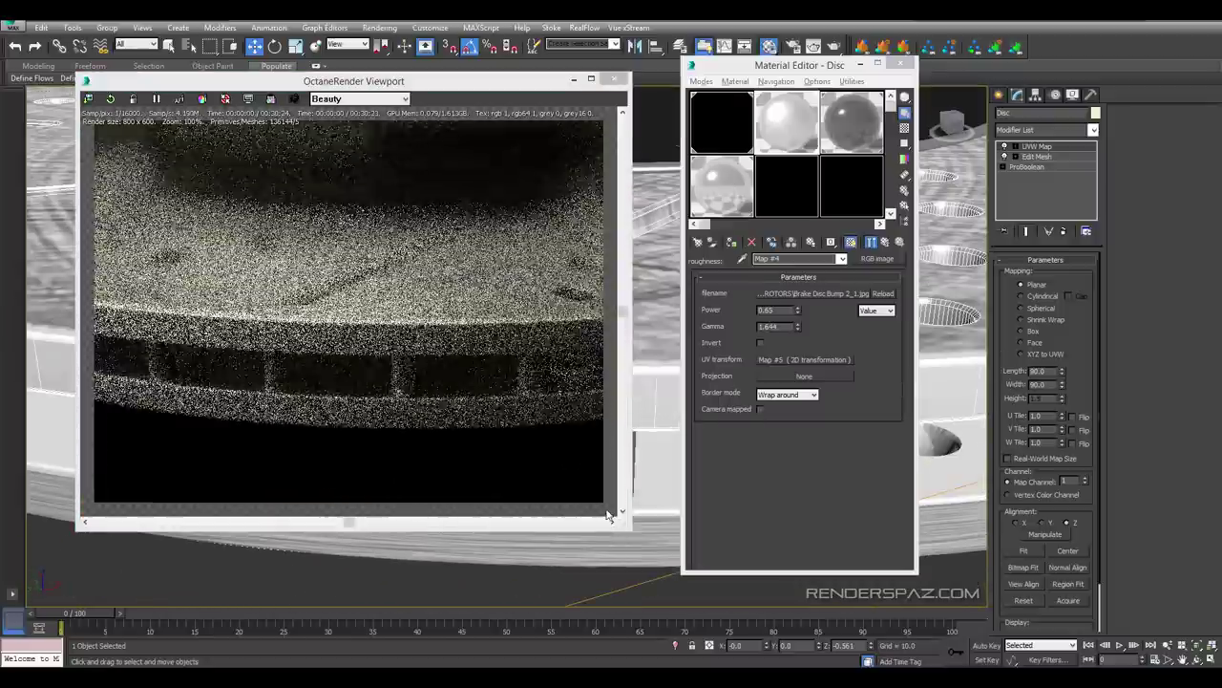
pyautogui.moveTo(616, 525); pyautogui.dragTo(663, 656, button='middle')
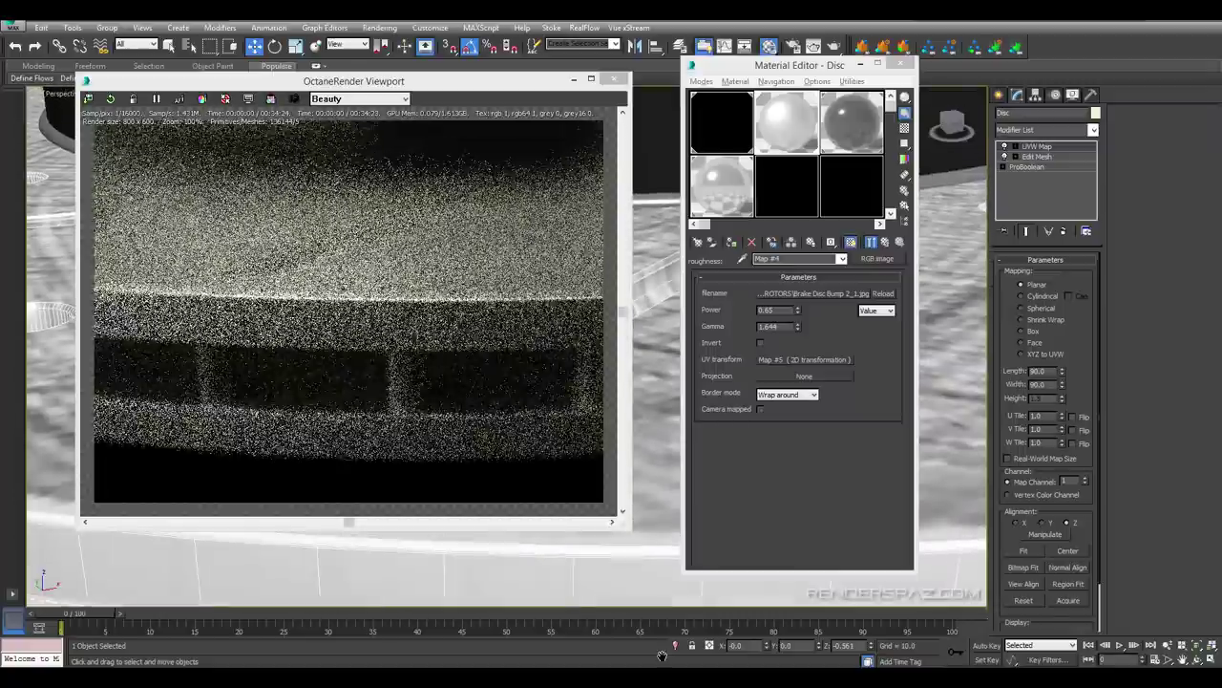
pyautogui.scroll(-3, 464, 598)
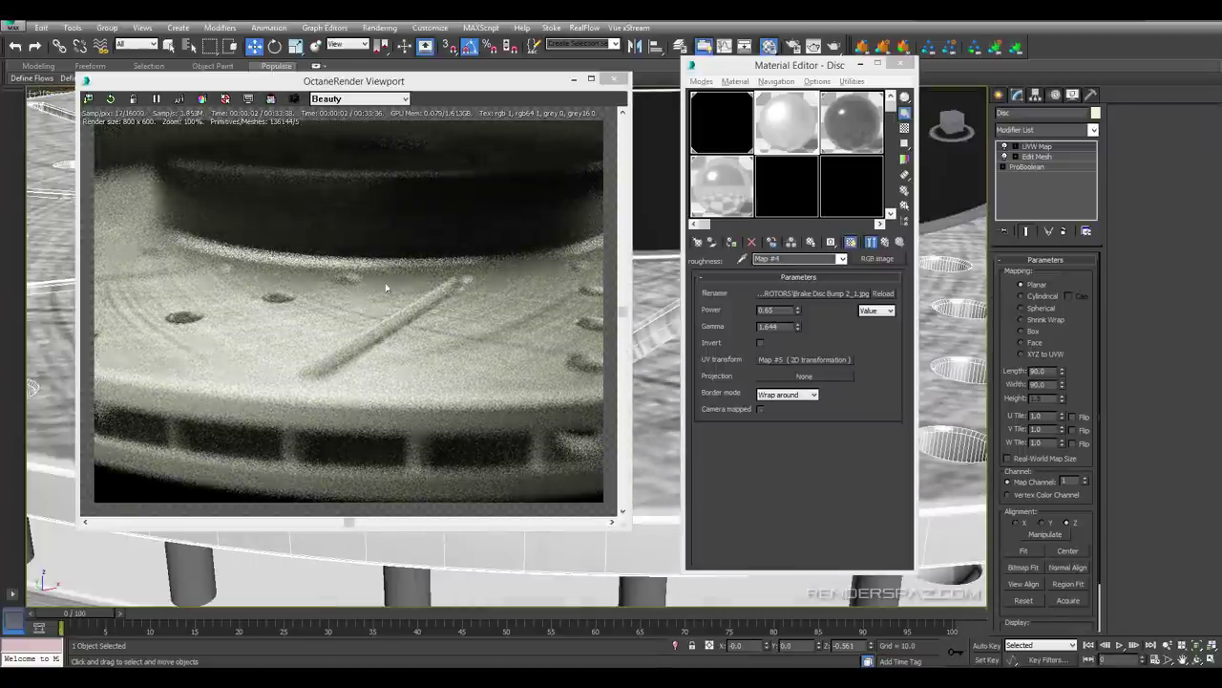
# Reset the roughness image's Power to zero, raise it to 0.12, and set its Gamma to 3.0
pyautogui.rightClick(798, 310)
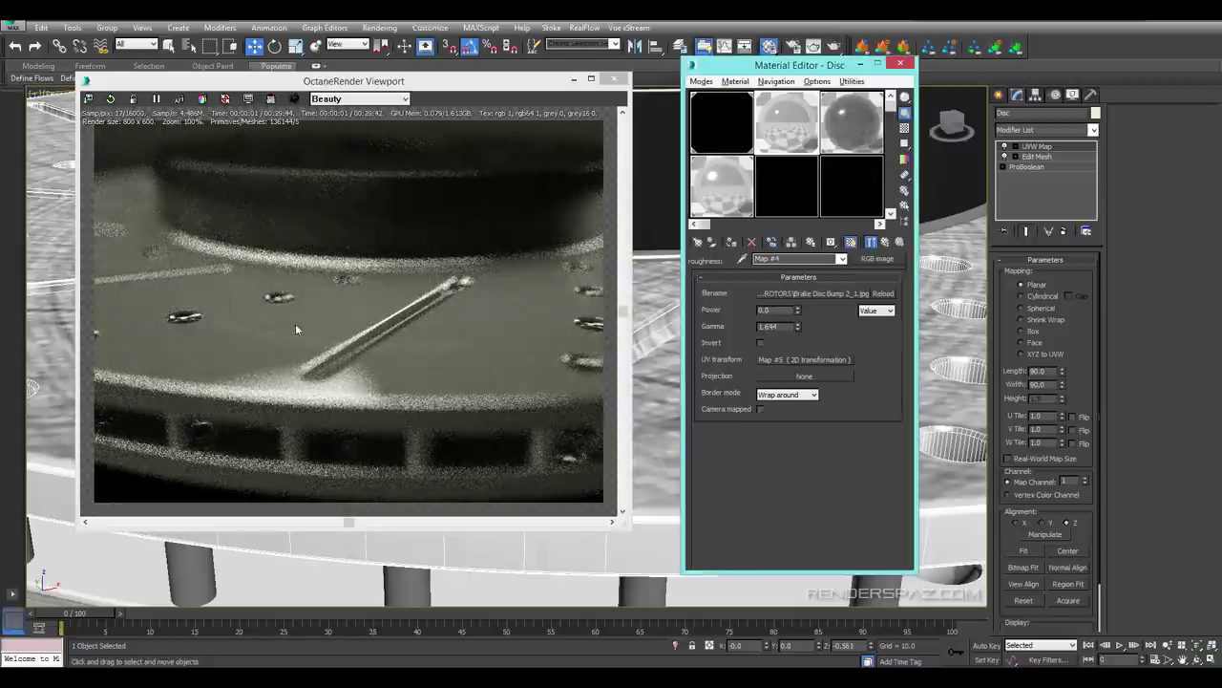
pyautogui.moveTo(799, 307); pyautogui.dragTo(800, 299)
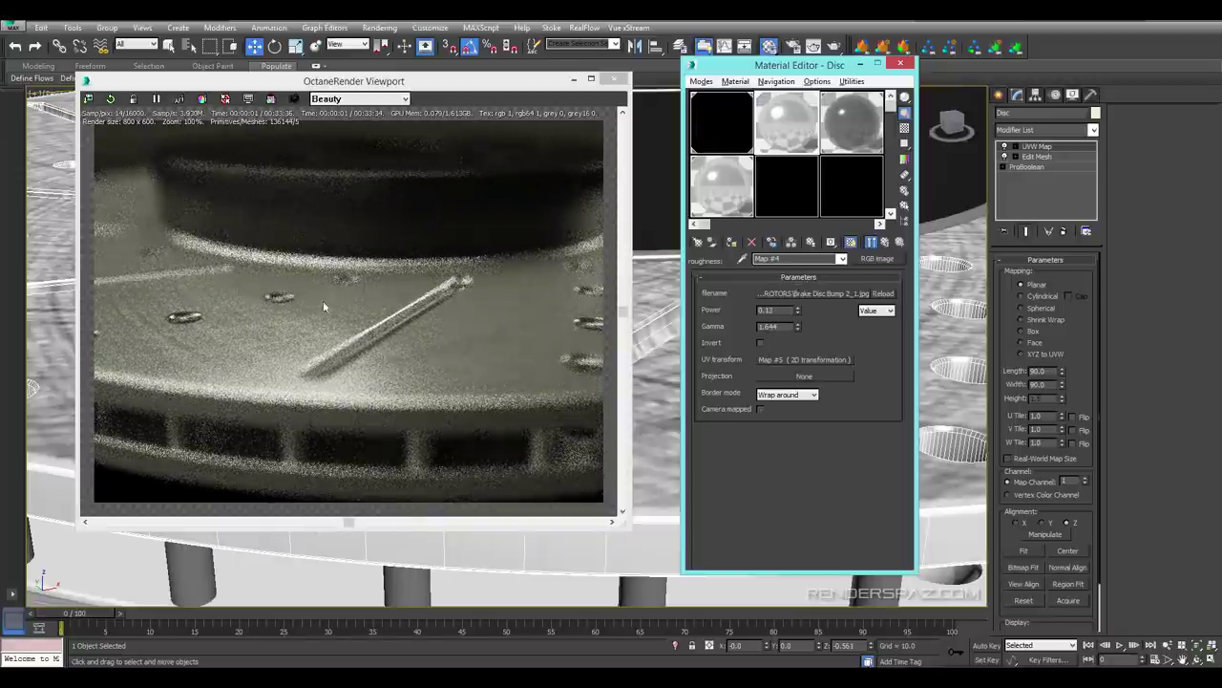
pyautogui.keyDown('alt'); pyautogui.moveTo(646, 297); pyautogui.dragTo(677, 388, button='middle'); pyautogui.keyUp('alt')
pyautogui.keyDown('alt'); pyautogui.moveTo(675, 392); pyautogui.dragTo(667, 389, button='middle'); pyautogui.keyUp('alt')
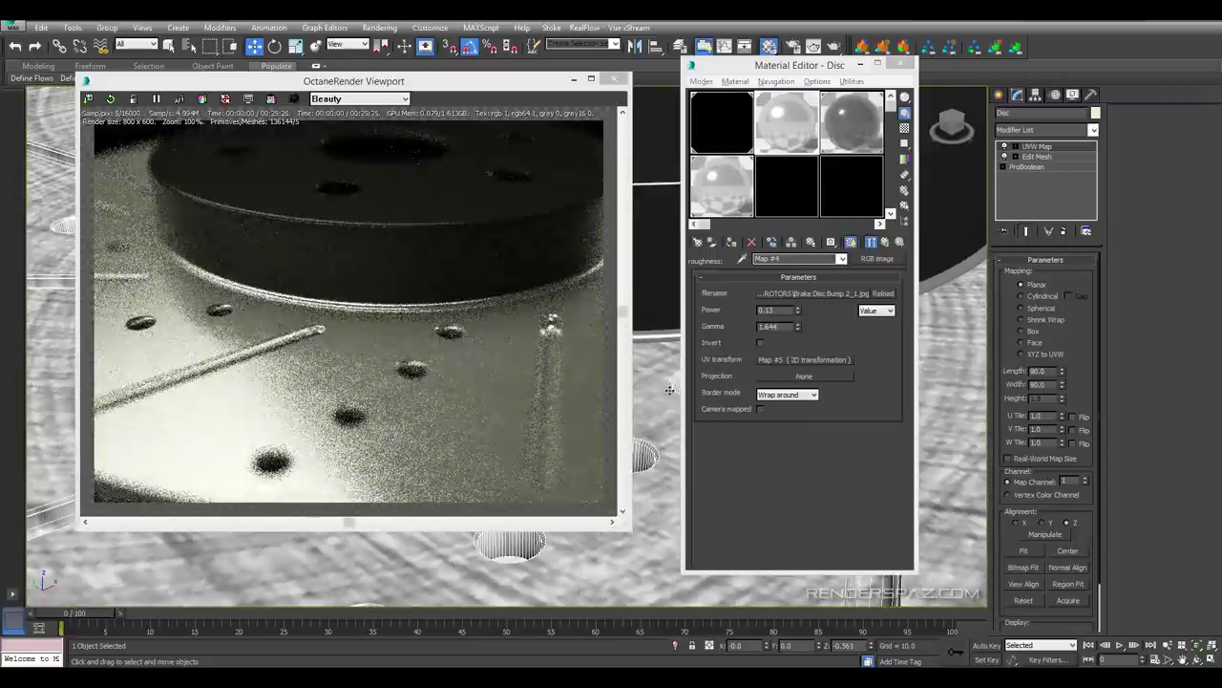
pyautogui.moveTo(798, 310)
pyautogui.mouseDown()
pyautogui.moveTo(795, 345)
pyautogui.moveTo(797, 315)
pyautogui.mouseUp()
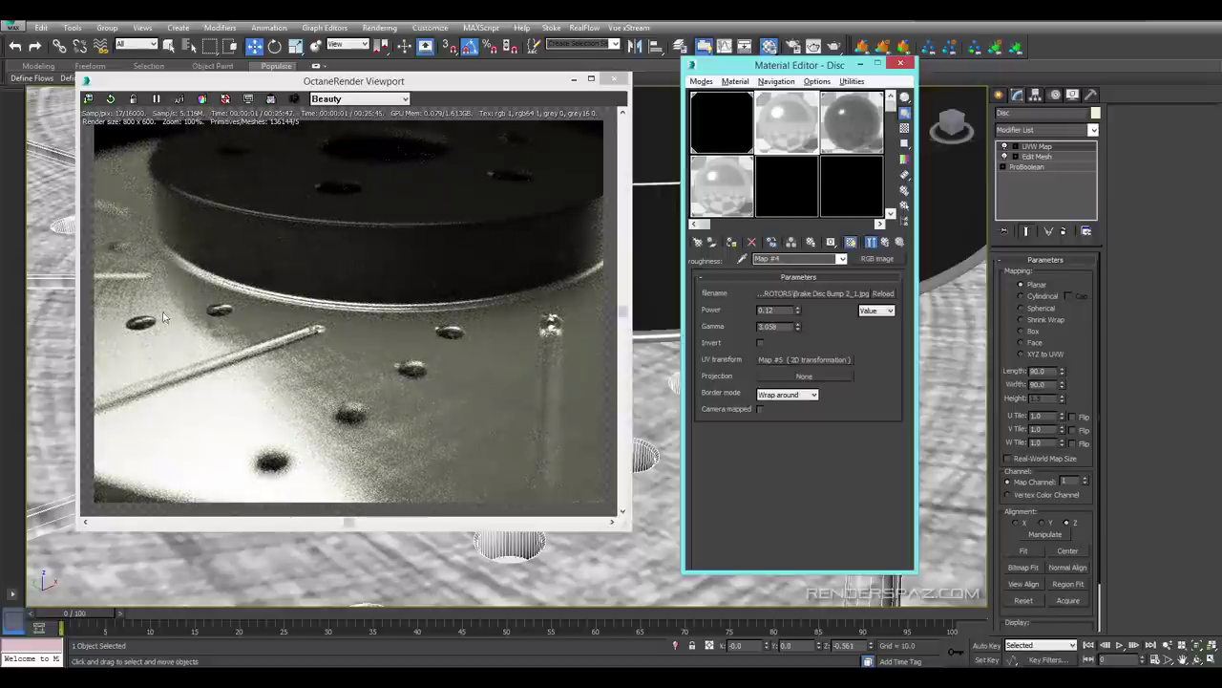
pyautogui.rightClick(798, 326)
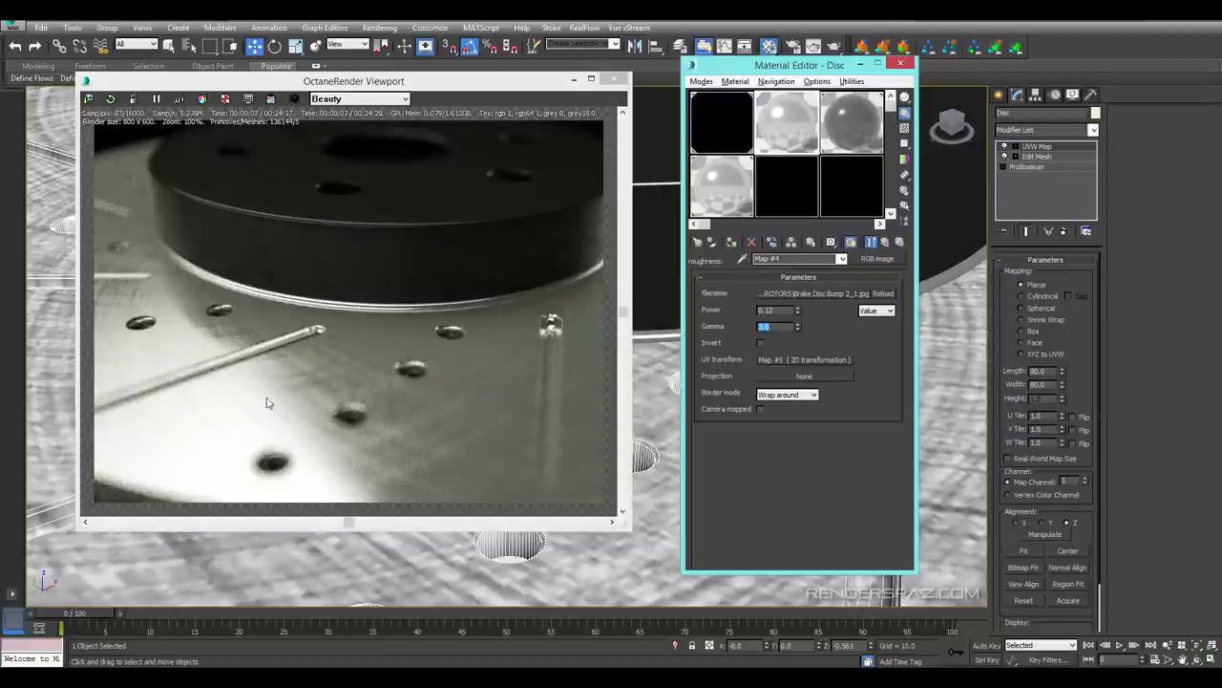
# Return to the Disc material's main parameters and set its index of refraction to 3.0, checking the reflections from other angles
pyautogui.moveTo(292, 353); pyautogui.dragTo(267, 331)
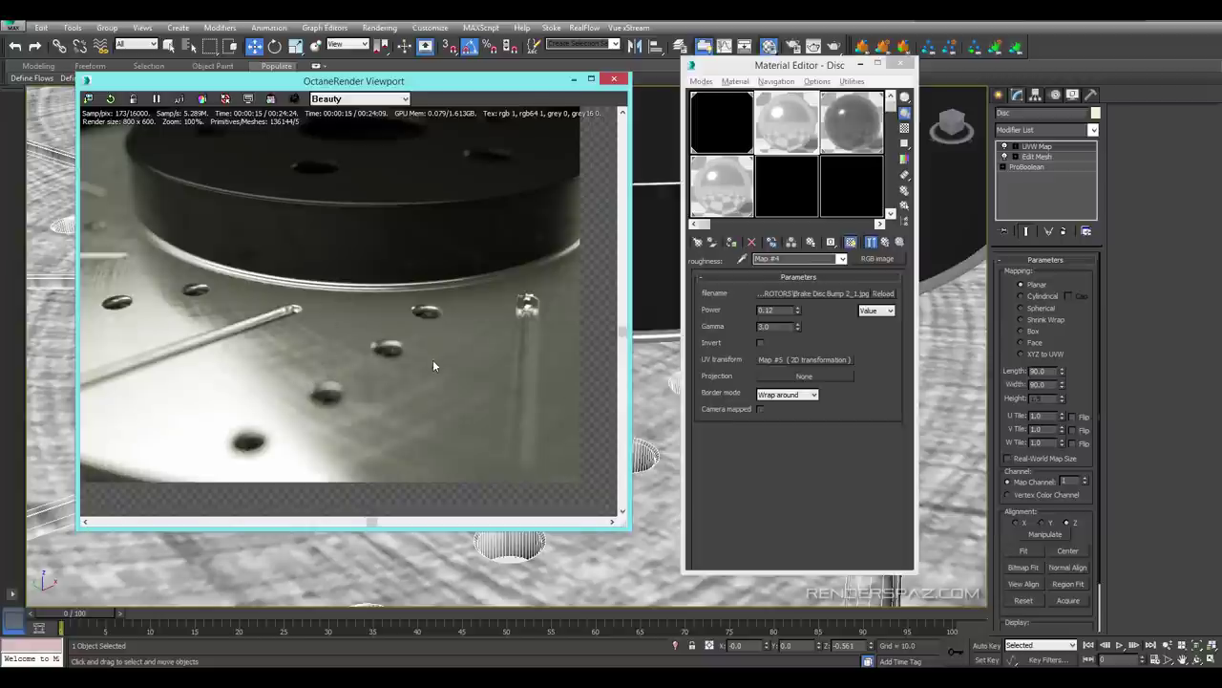
pyautogui.scroll(-4, 628, 583)
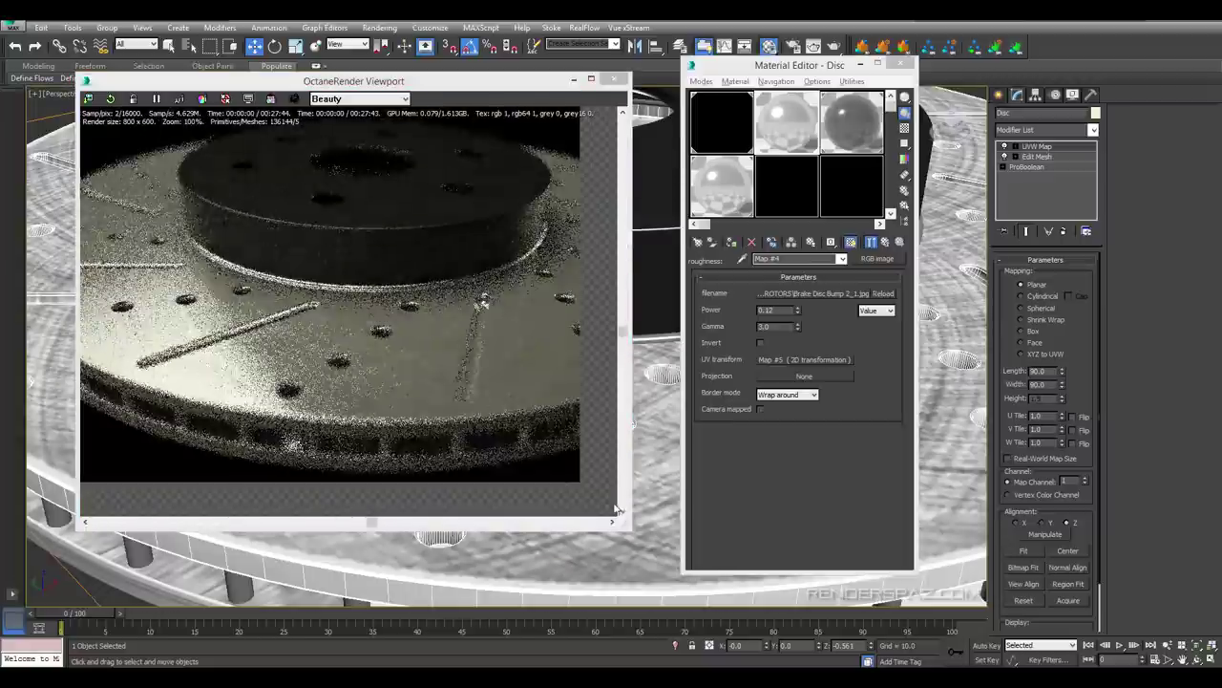
pyautogui.moveTo(597, 516); pyautogui.dragTo(625, 525)
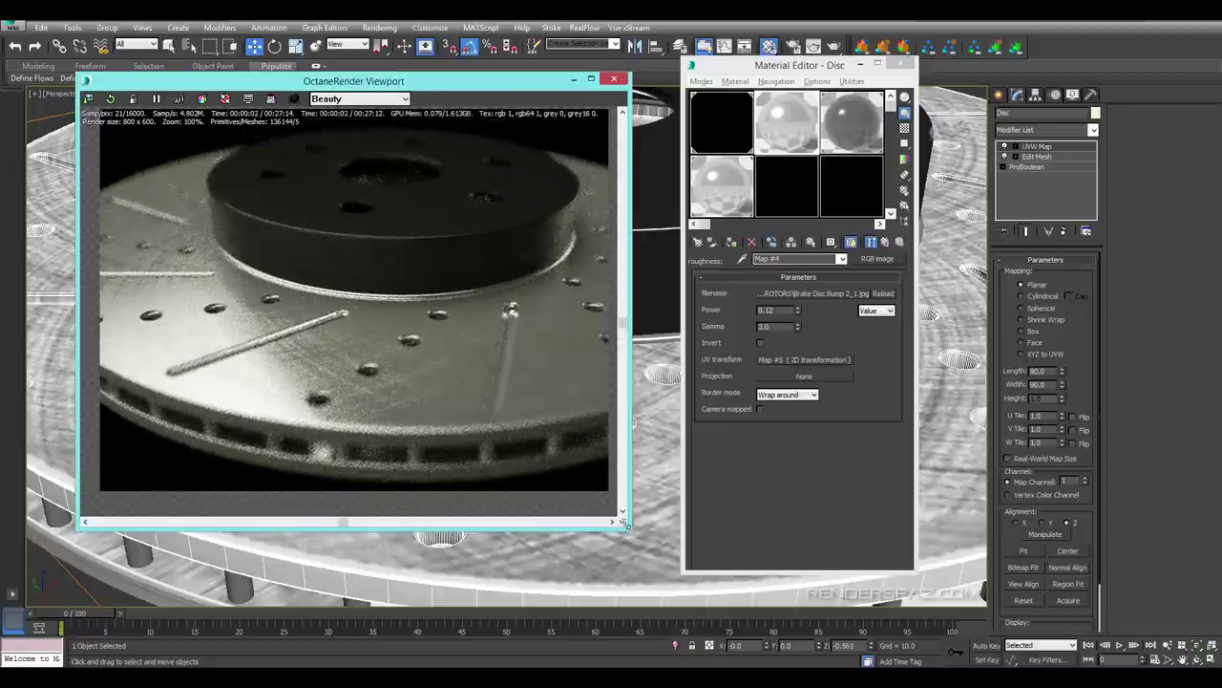
pyautogui.keyDown('alt'); pyautogui.moveTo(606, 581); pyautogui.dragTo(568, 589, button='middle'); pyautogui.keyUp('alt')
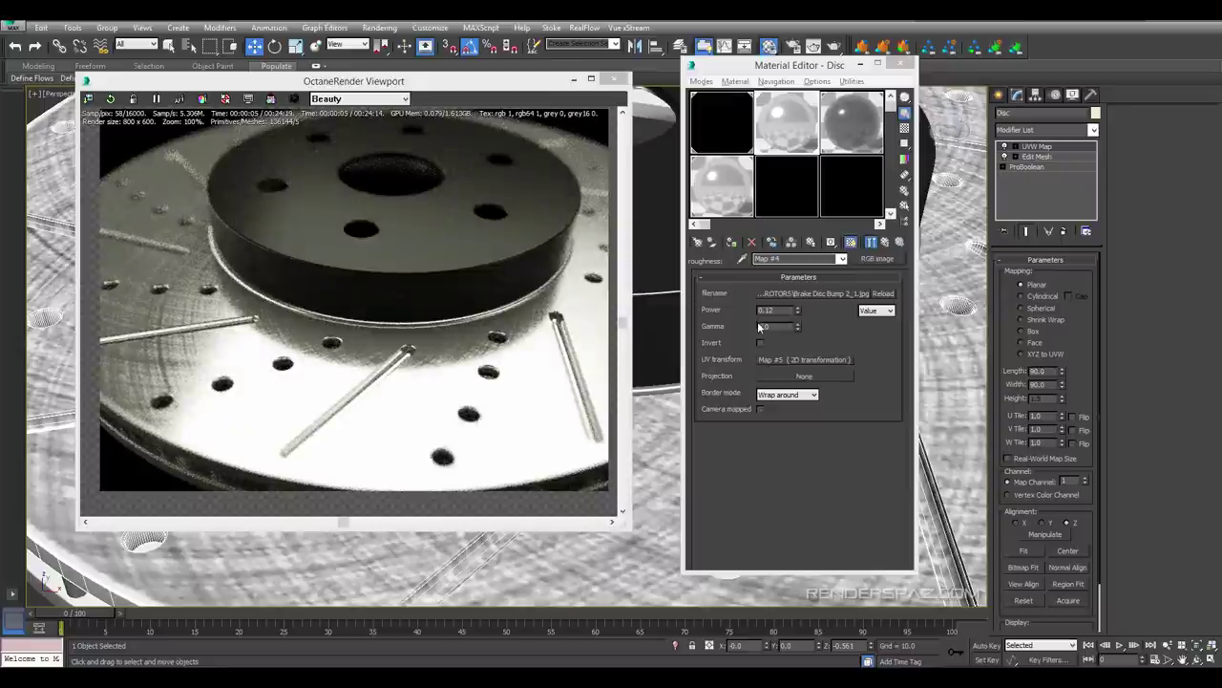
pyautogui.click(886, 245)
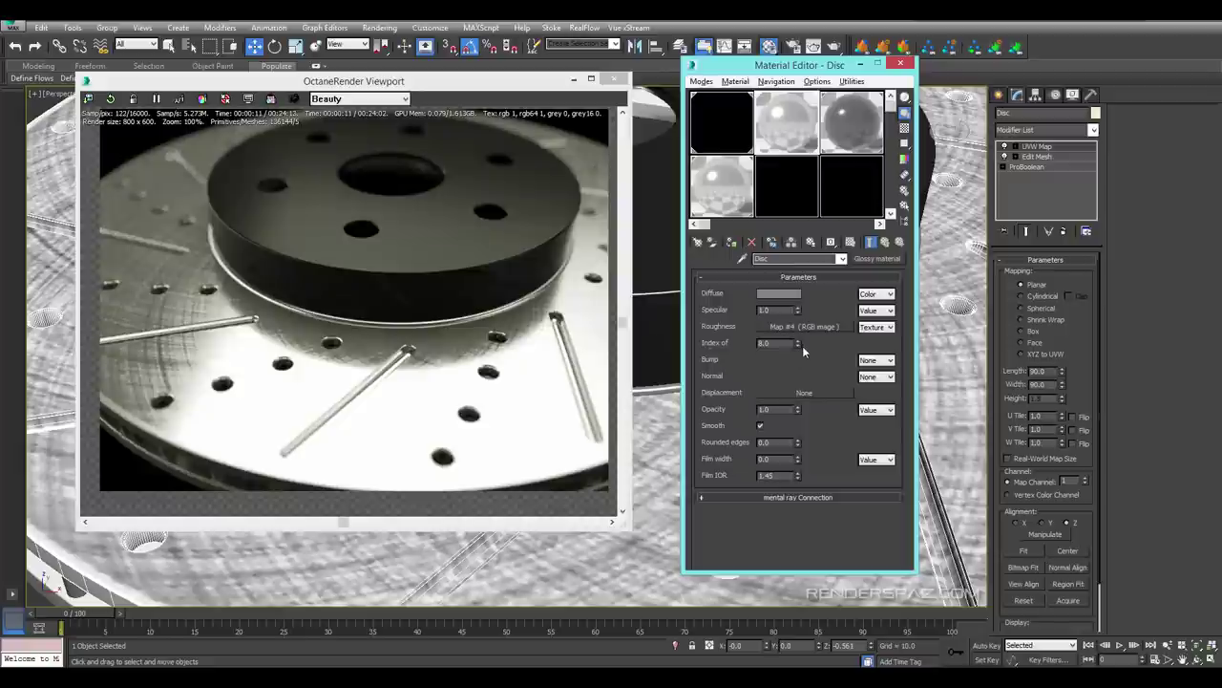
pyautogui.moveTo(798, 342); pyautogui.dragTo(812, 378)
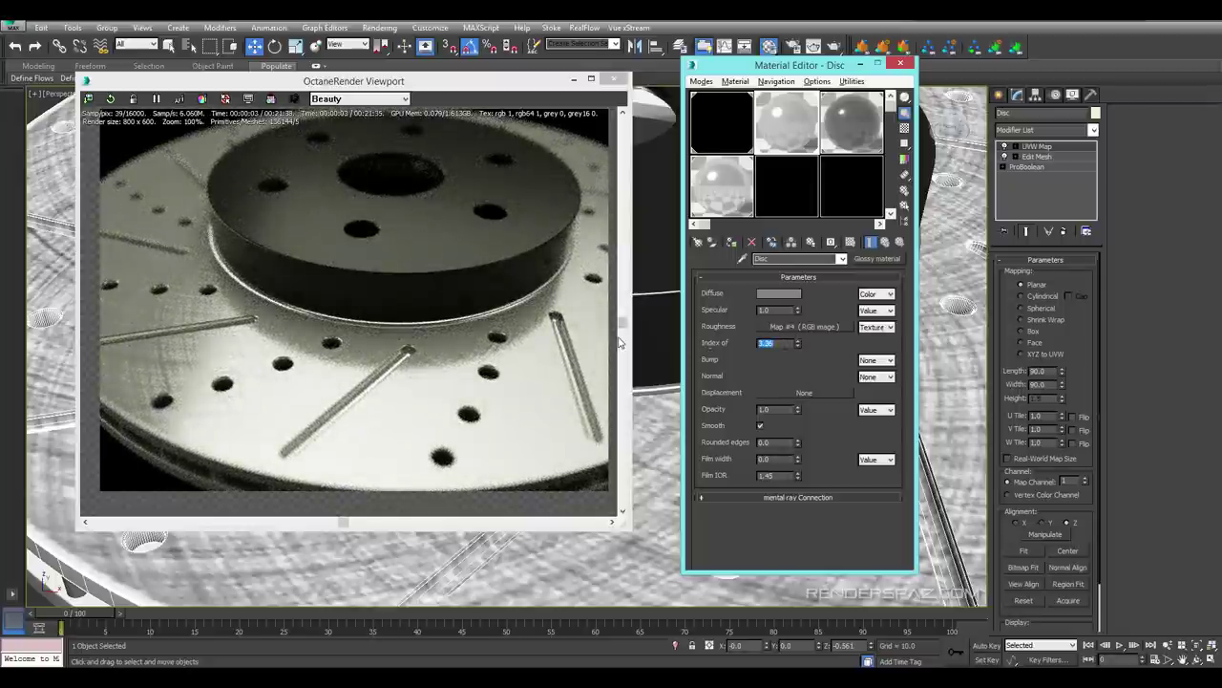
pyautogui.write('1')
pyautogui.press('Return')
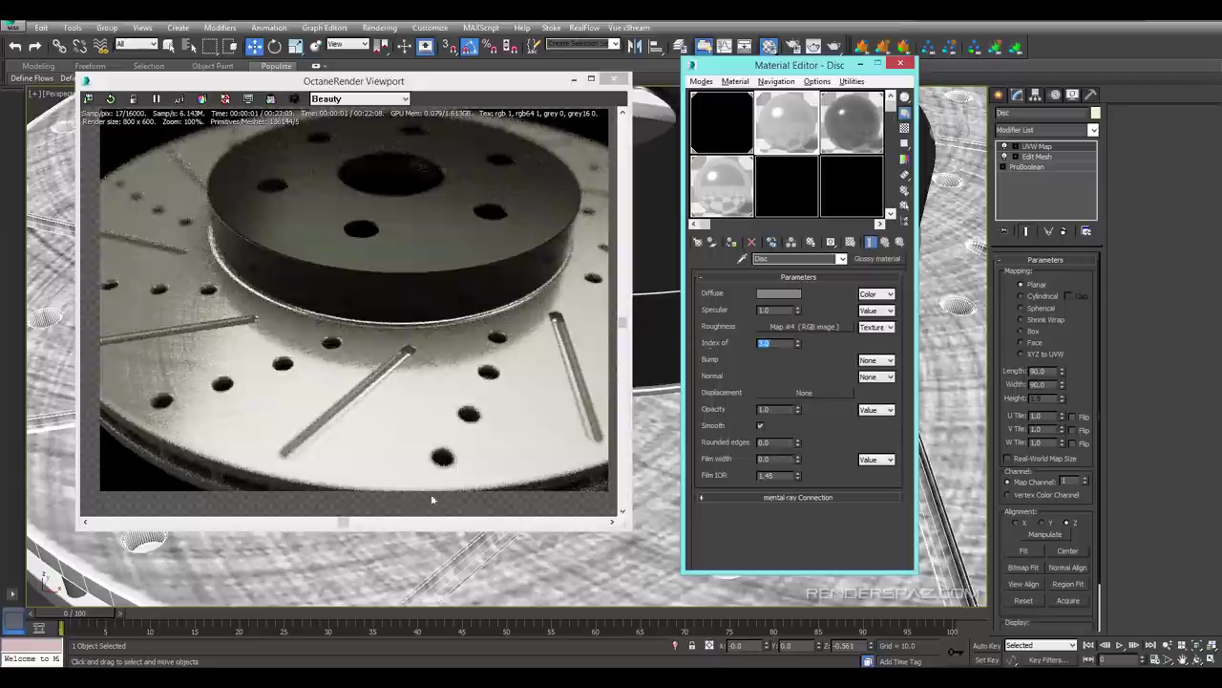
pyautogui.keyDown('alt'); pyautogui.moveTo(409, 575); pyautogui.dragTo(619, 401, button='middle'); pyautogui.keyUp('alt')
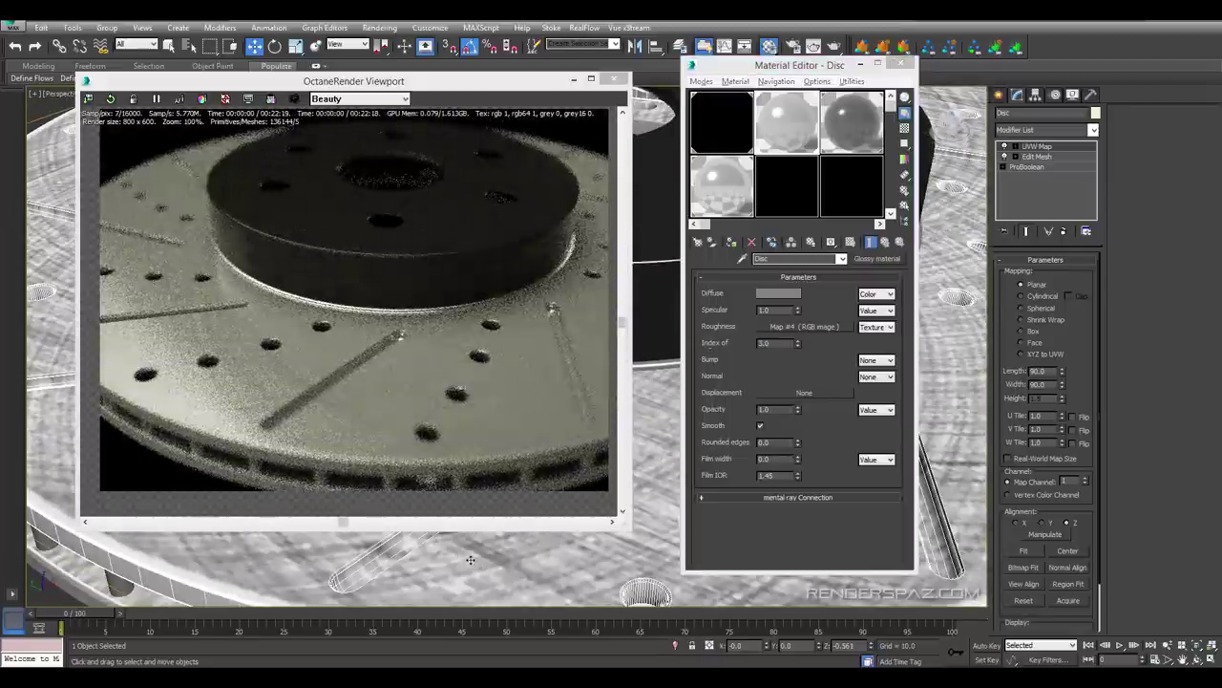
pyautogui.keyDown('alt'); pyautogui.moveTo(534, 561); pyautogui.dragTo(565, 563, button='middle'); pyautogui.keyUp('alt')
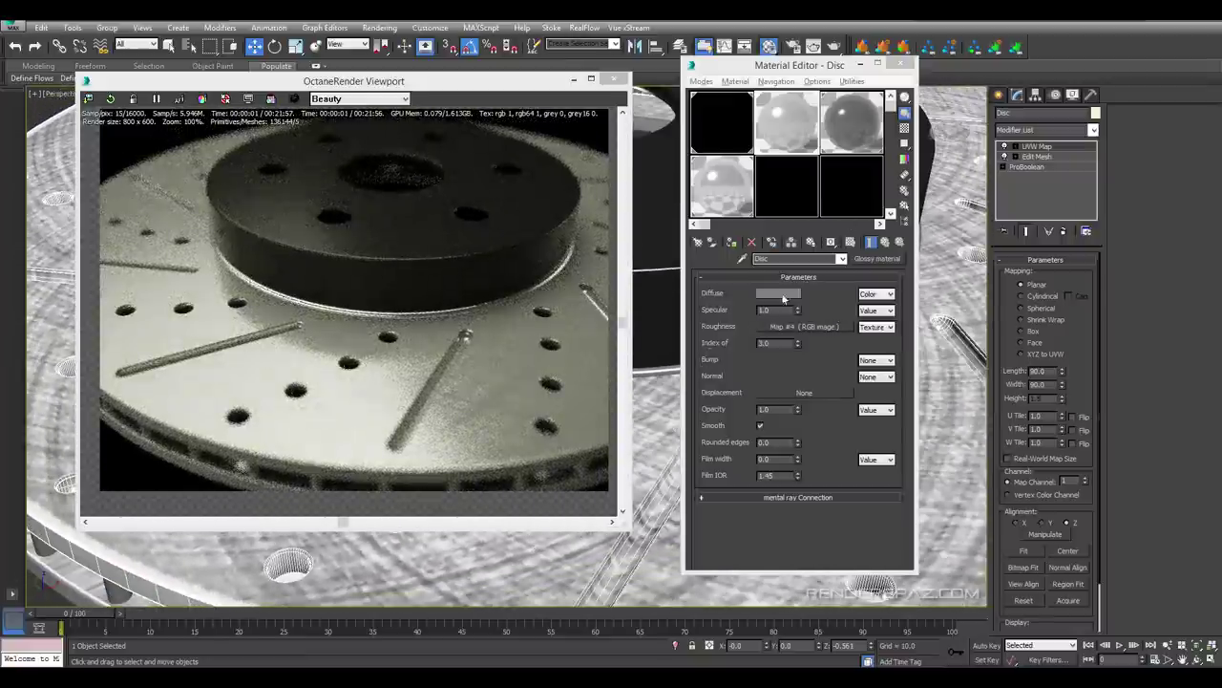
# Darken the Disc material's diffuse color to a neutral grey with a value of 40 and check the render from other angles
pyautogui.click(771, 294)
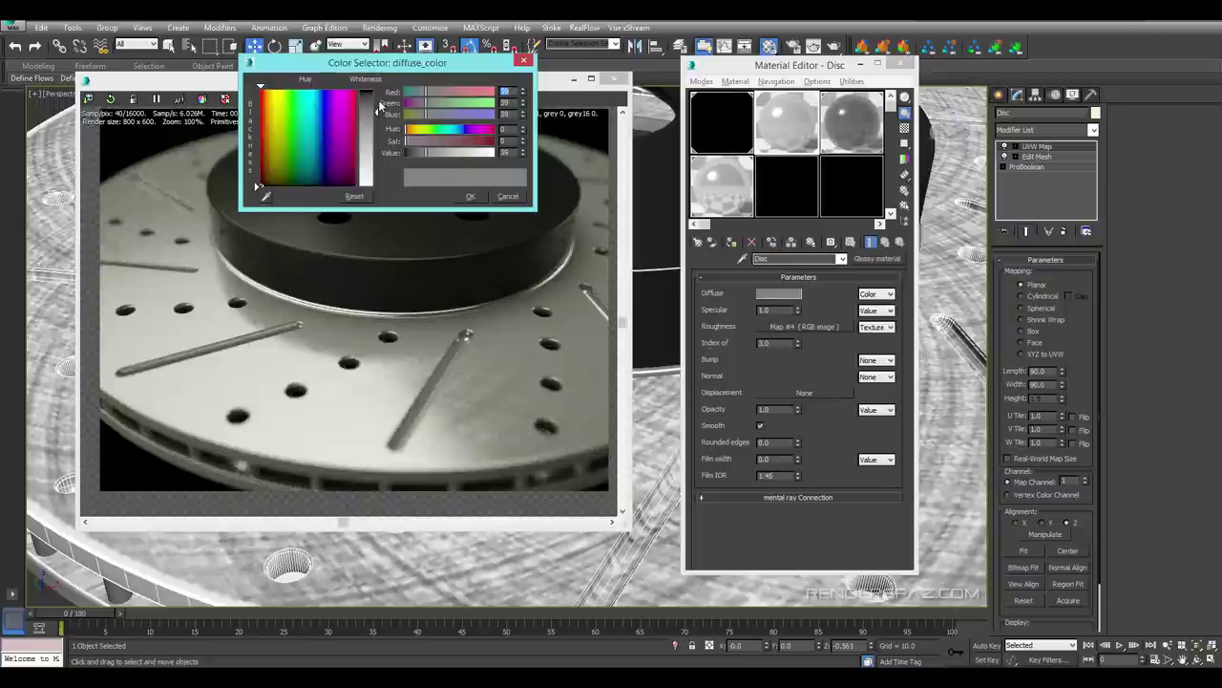
pyautogui.moveTo(378, 103); pyautogui.dragTo(384, 102)
pyautogui.keyDown('alt'); pyautogui.moveTo(616, 530); pyautogui.dragTo(505, 488, button='middle'); pyautogui.keyUp('alt')
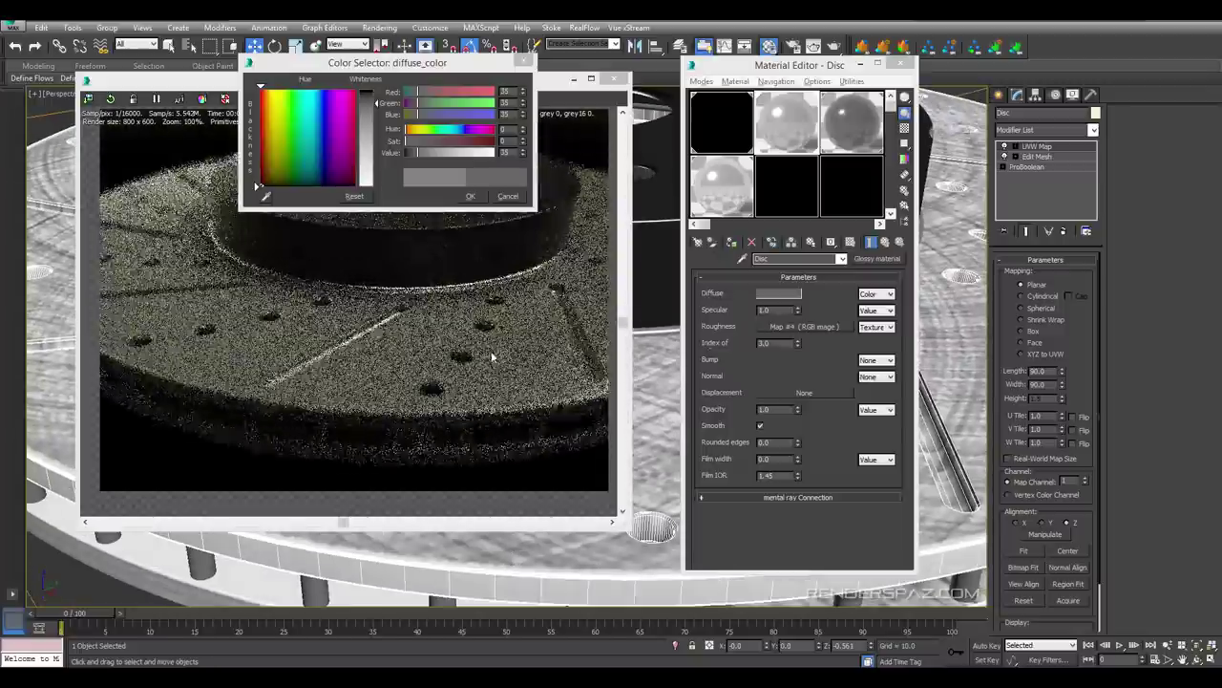
pyautogui.moveTo(375, 111); pyautogui.dragTo(376, 105)
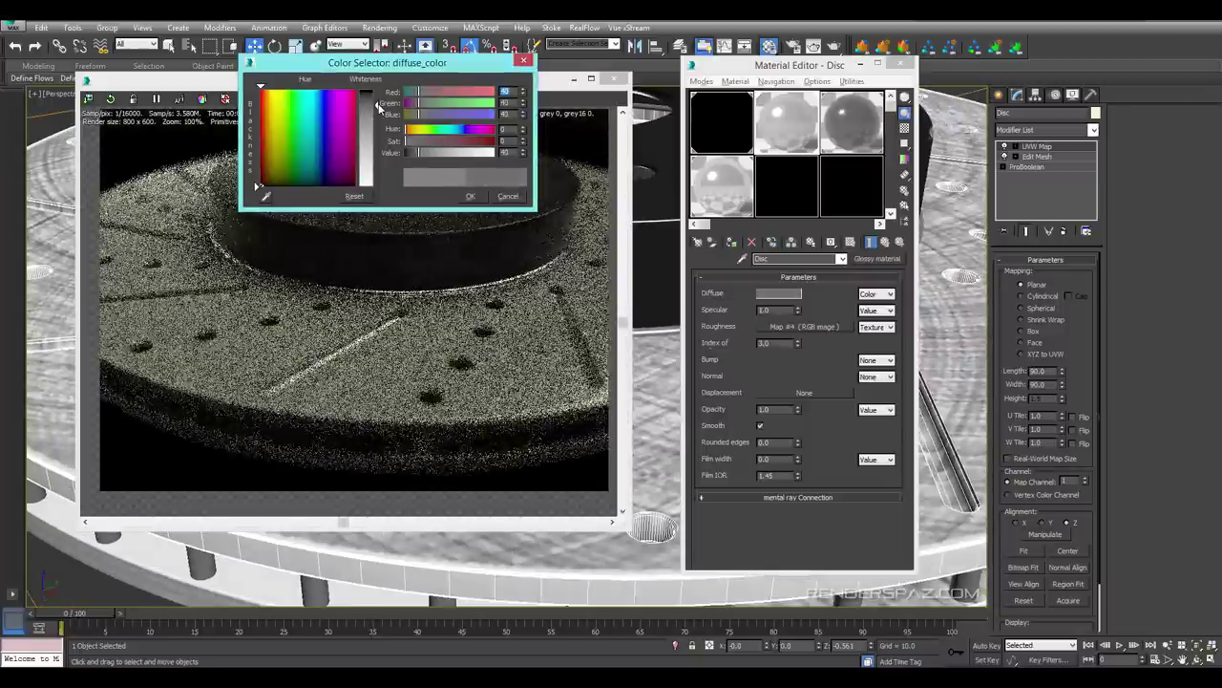
pyautogui.click(470, 197)
pyautogui.keyDown('alt'); pyautogui.moveTo(631, 542); pyautogui.dragTo(546, 528, button='middle'); pyautogui.keyUp('alt')
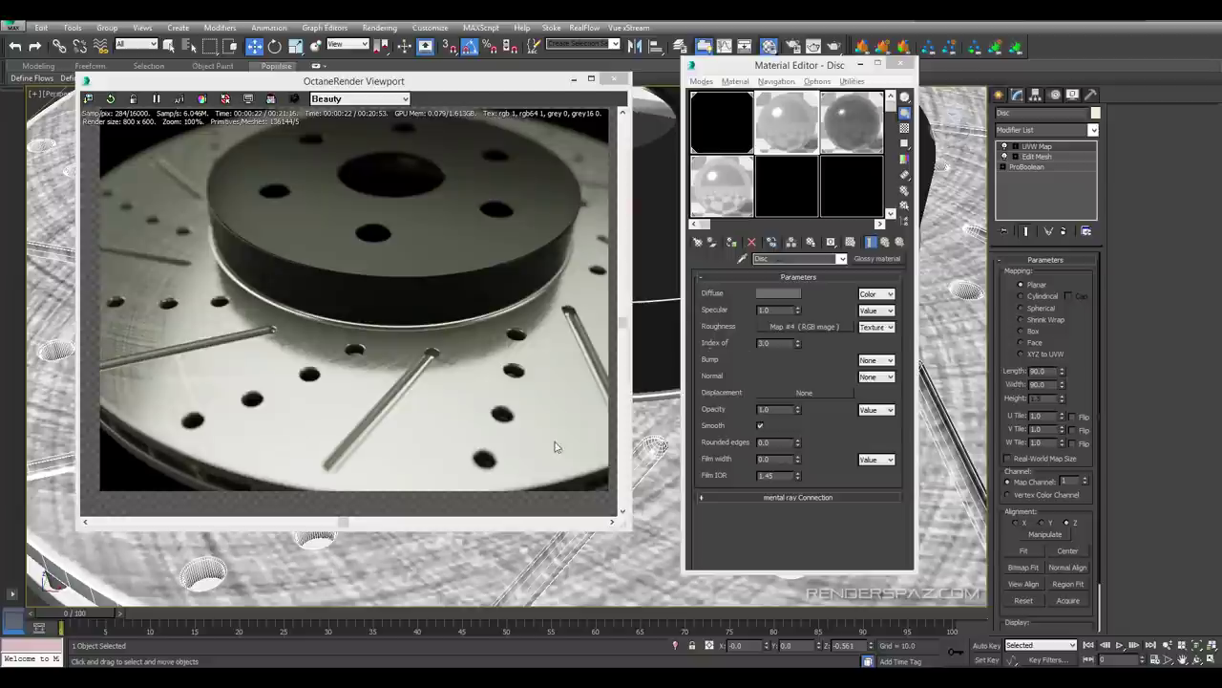
# Set the Disc material's Bump to an RGB image texture and load Brake Disc Bump 2_1.jpg into it
pyautogui.click(869, 361)
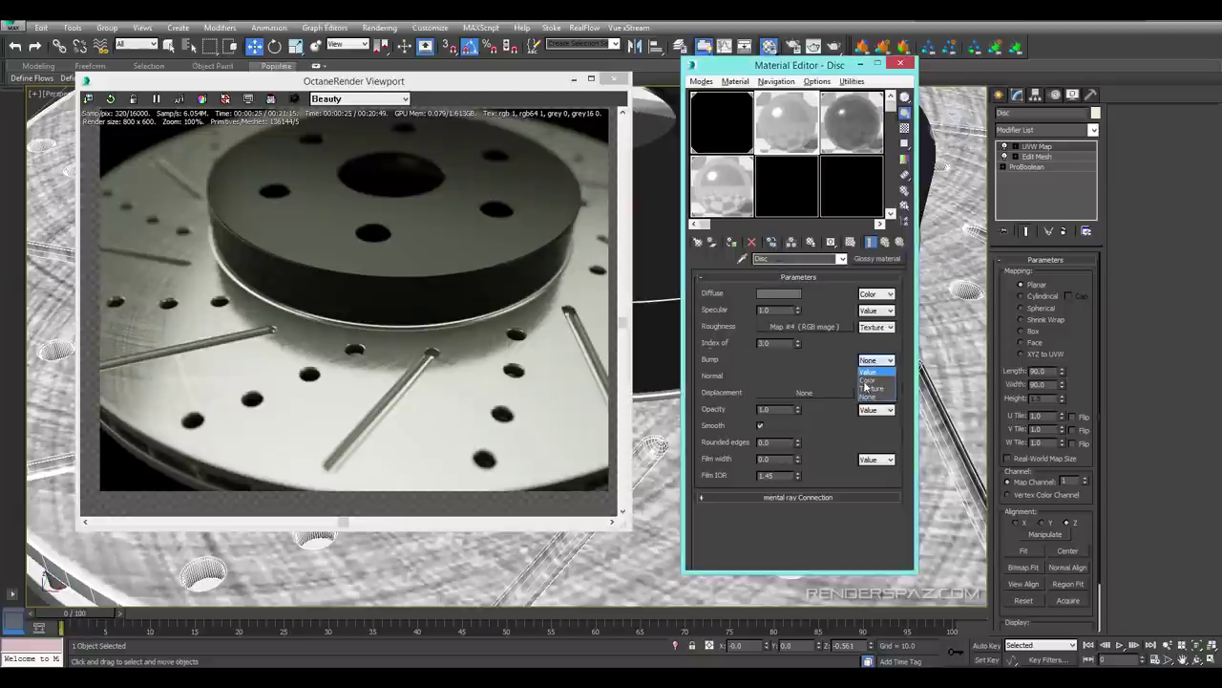
pyautogui.click(869, 388)
pyautogui.click(831, 359)
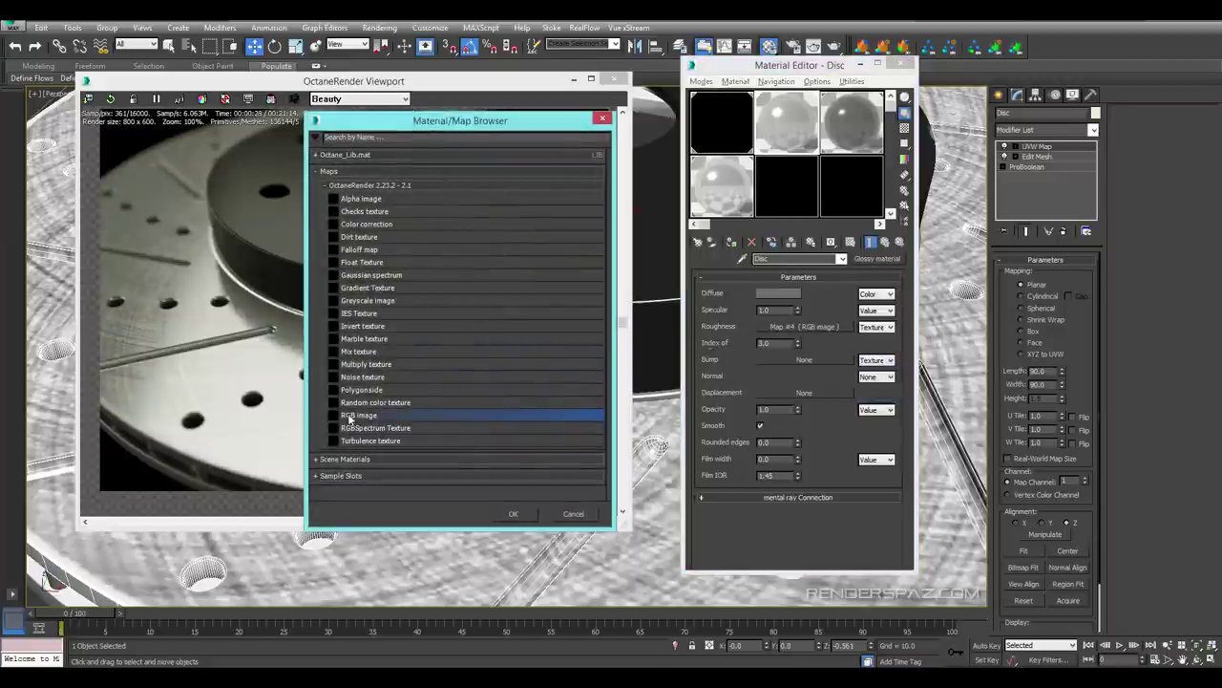
pyautogui.doubleClick(353, 416)
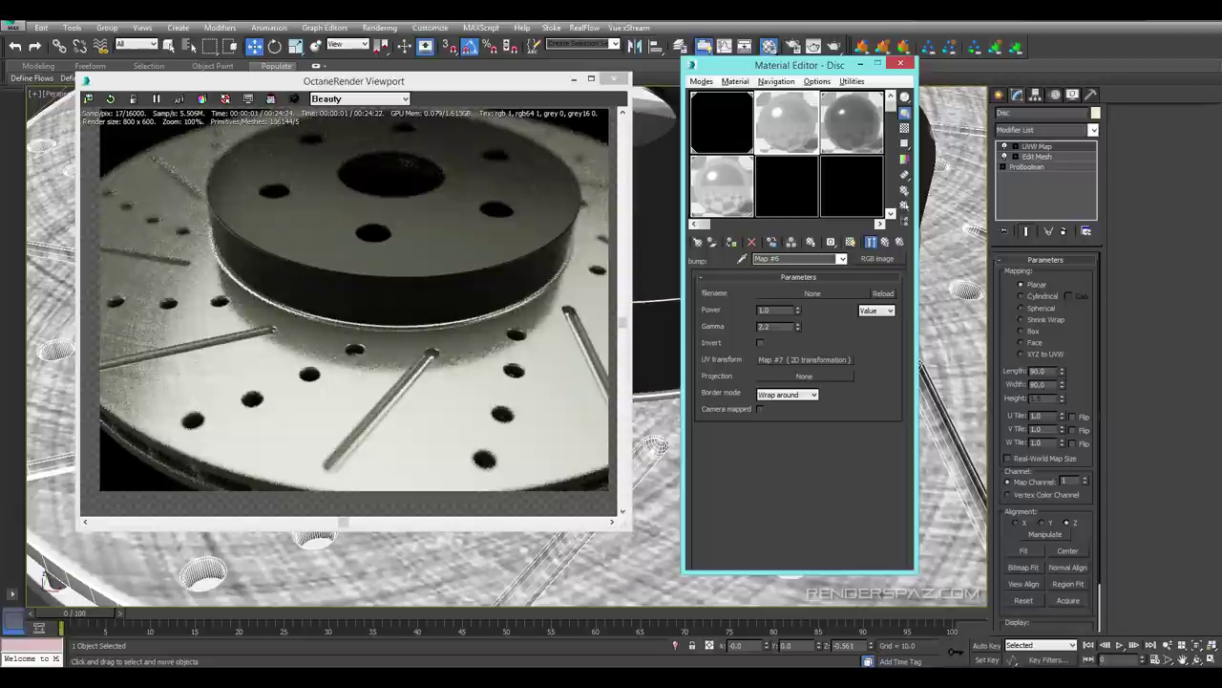
pyautogui.moveTo(1105, 297); pyautogui.dragTo(809, 293)
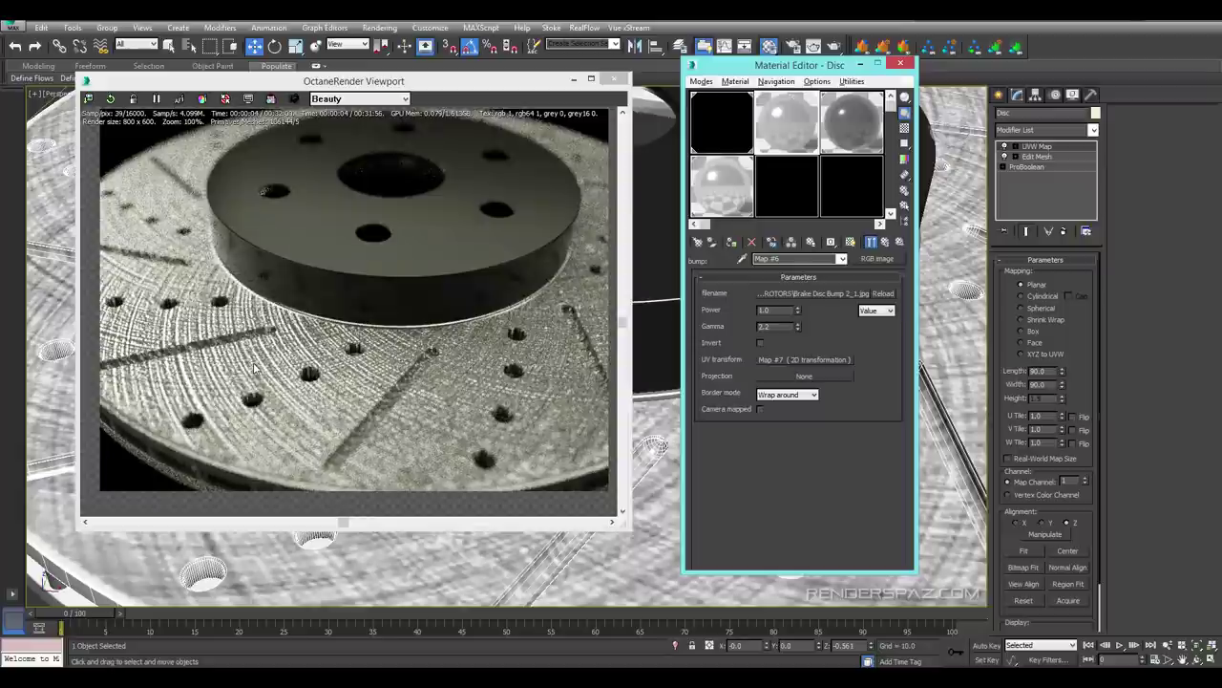
# Lower the bump image's Power to 0.01 and inspect the disc surface in the render from near and far
pyautogui.moveTo(799, 313); pyautogui.dragTo(804, 374)
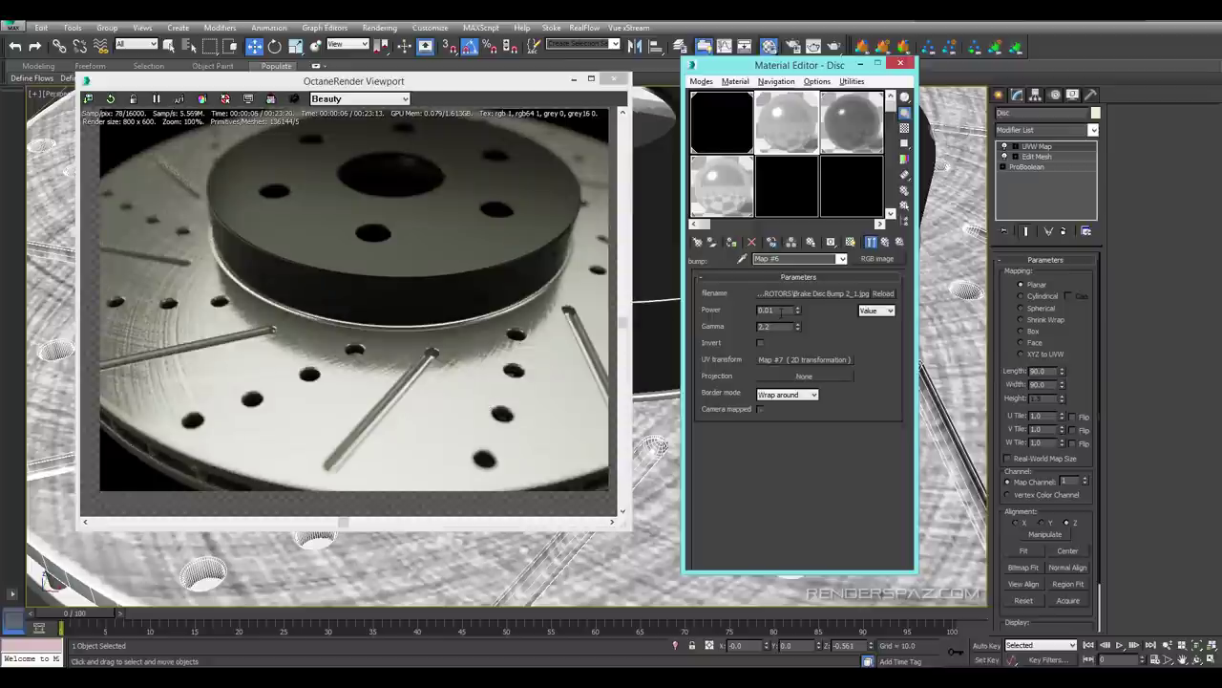
pyautogui.keyDown('alt'); pyautogui.moveTo(573, 531); pyautogui.dragTo(632, 541, button='middle'); pyautogui.keyUp('alt')
pyautogui.scroll(5, 568, 554)
pyautogui.keyDown('alt'); pyautogui.moveTo(543, 548); pyautogui.dragTo(553, 523, button='middle'); pyautogui.keyUp('alt')
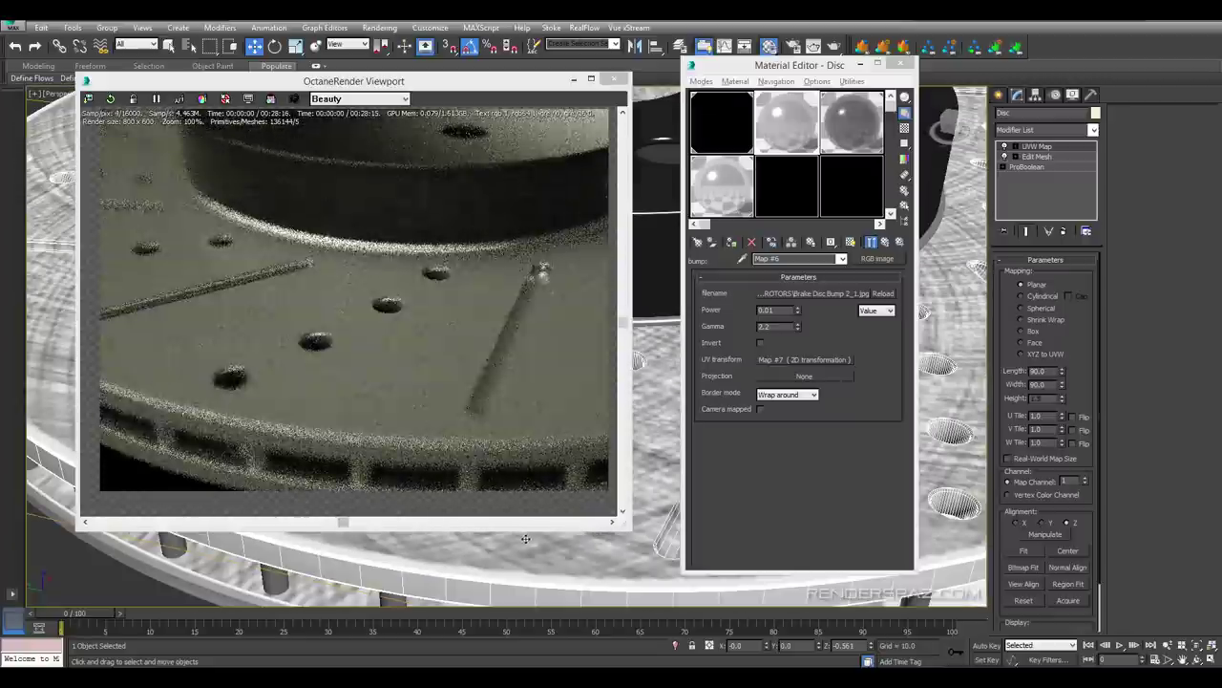
pyautogui.scroll(-4, 554, 522)
pyautogui.scroll(3, 418, 455)
pyautogui.scroll(-3, 516, 548)
pyautogui.keyDown('alt'); pyautogui.moveTo(516, 548); pyautogui.dragTo(417, 551, button='middle'); pyautogui.keyUp('alt')
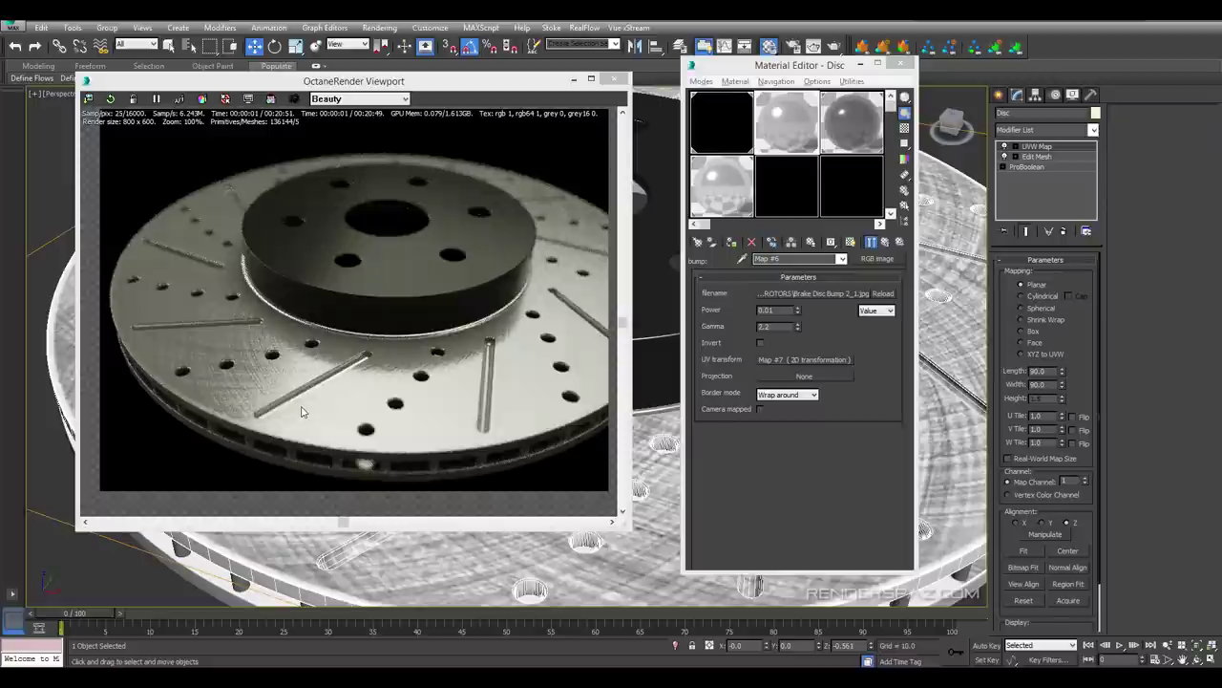
# Test the bump image's Gamma at 8.0, 0.1 and 1.0, comparing the disc surface up close in the render
pyautogui.click(783, 309)
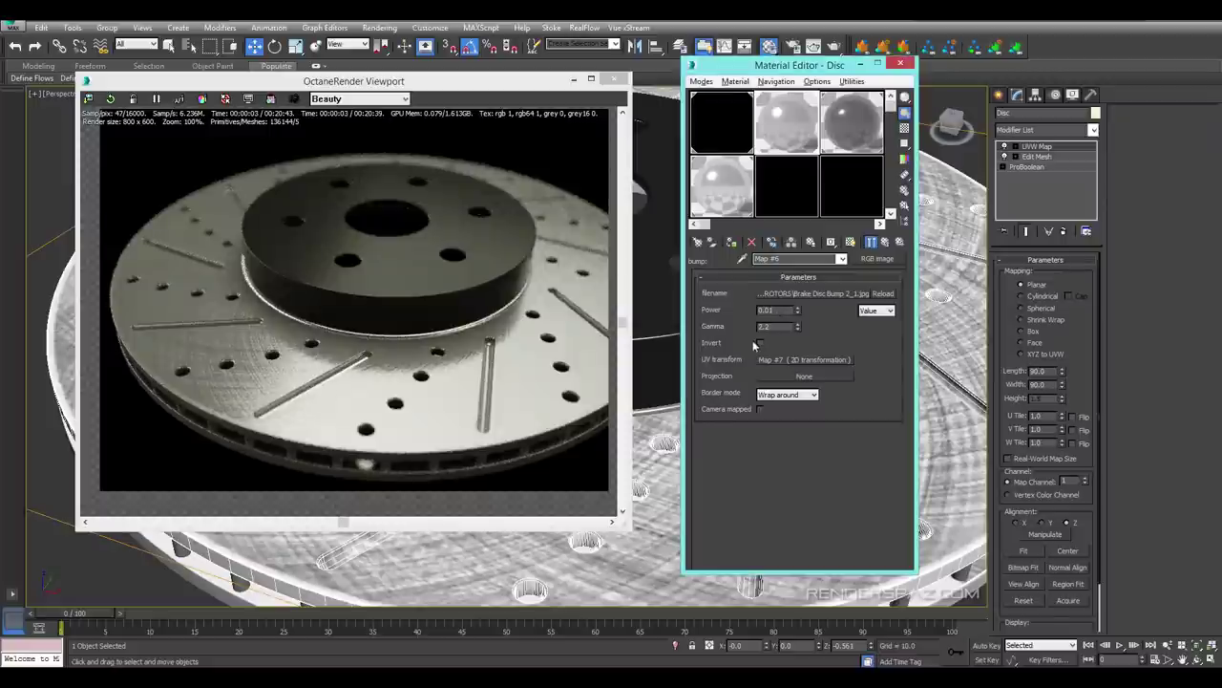
pyautogui.moveTo(799, 329); pyautogui.dragTo(825, 185)
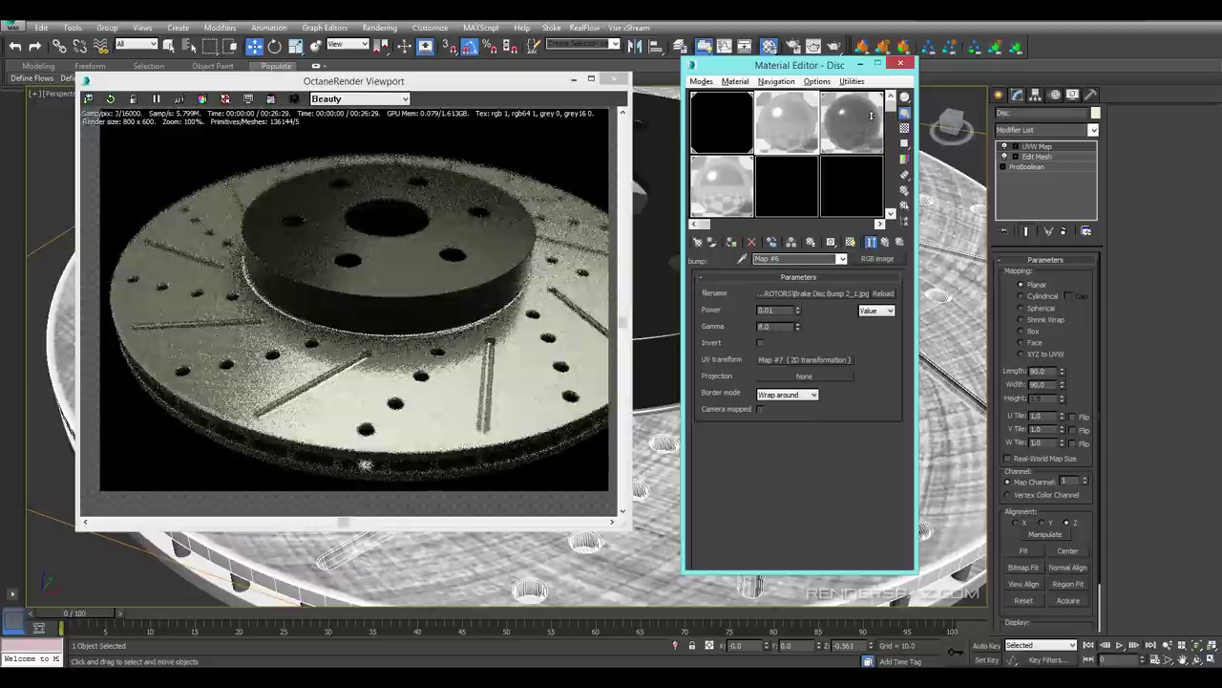
pyautogui.moveTo(583, 514); pyautogui.dragTo(626, 529, button='middle')
pyautogui.scroll(2, 627, 529)
pyautogui.click(622, 518)
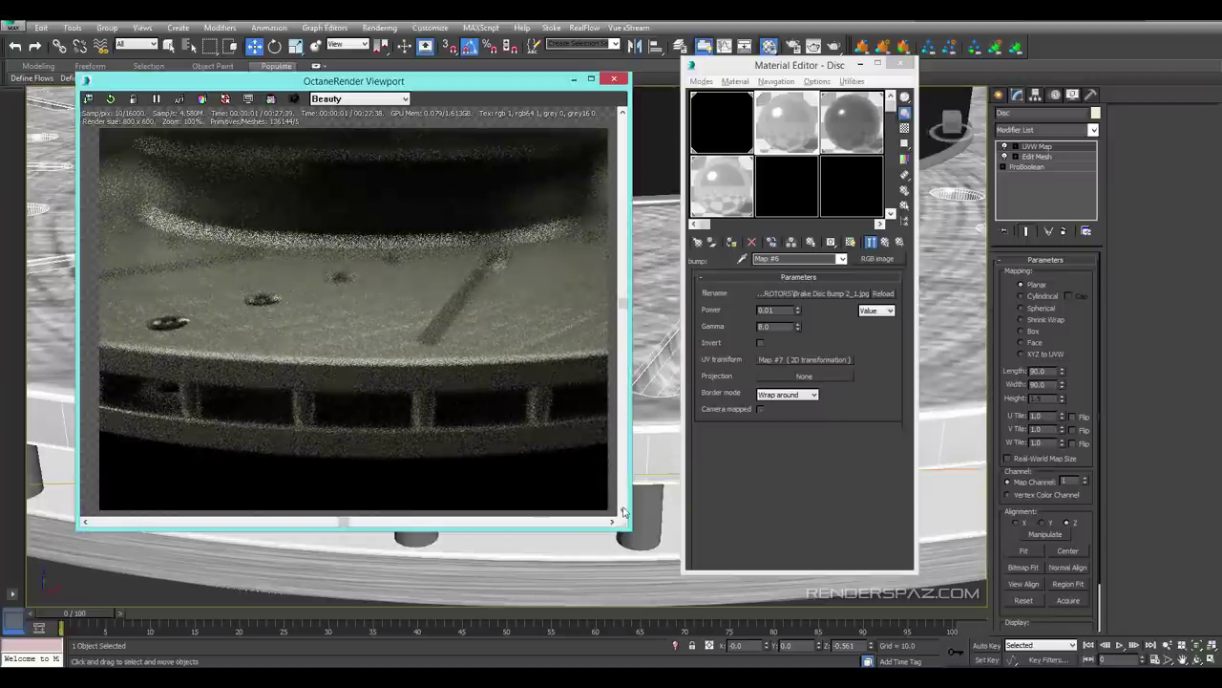
pyautogui.keyDown('alt'); pyautogui.moveTo(649, 458); pyautogui.dragTo(649, 501, button='middle'); pyautogui.keyUp('alt')
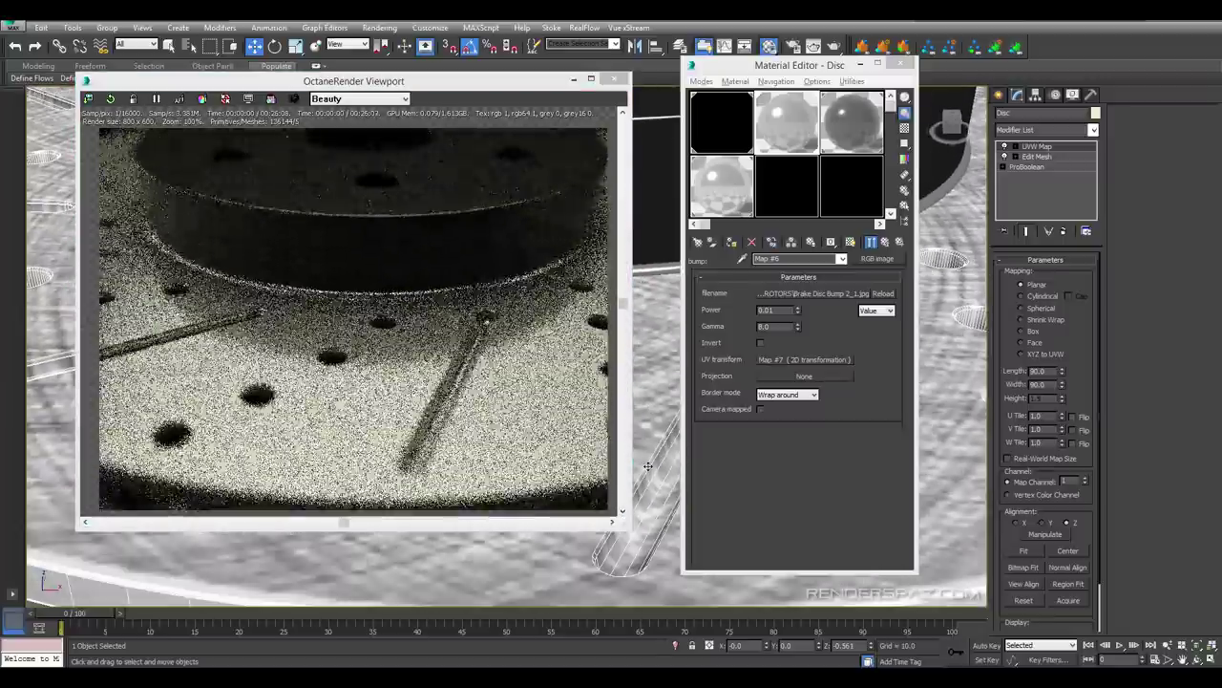
pyautogui.moveTo(798, 328); pyautogui.dragTo(804, 394)
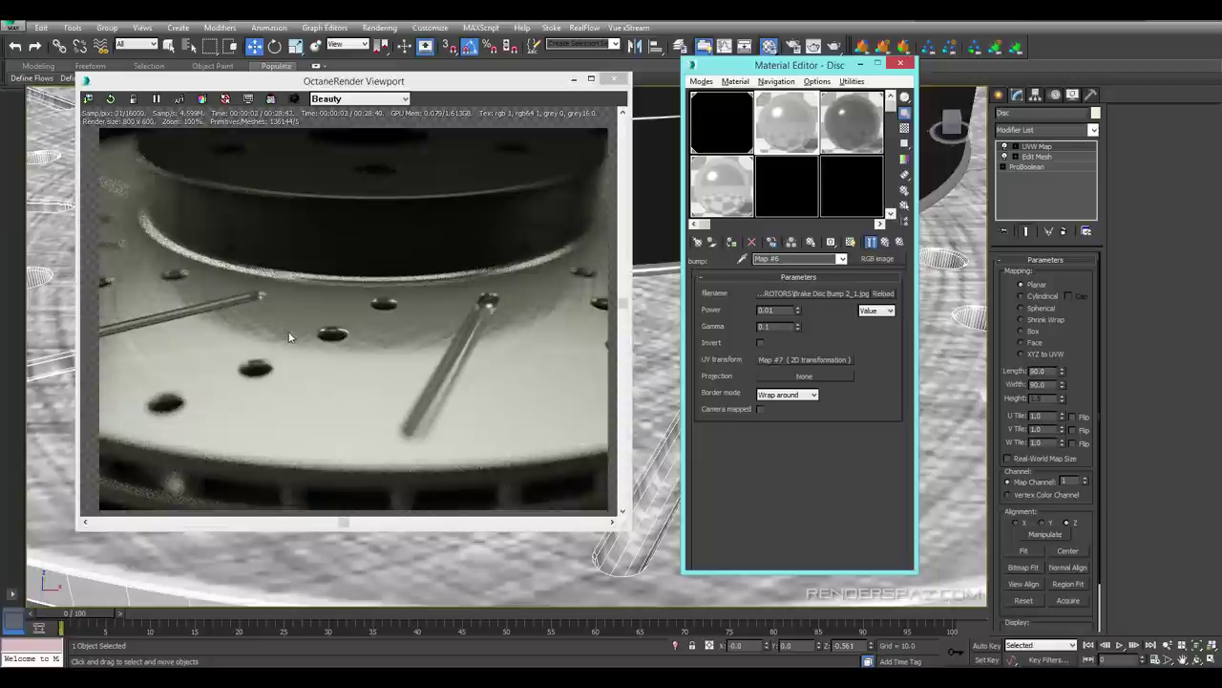
pyautogui.moveTo(802, 310); pyautogui.dragTo(810, 270)
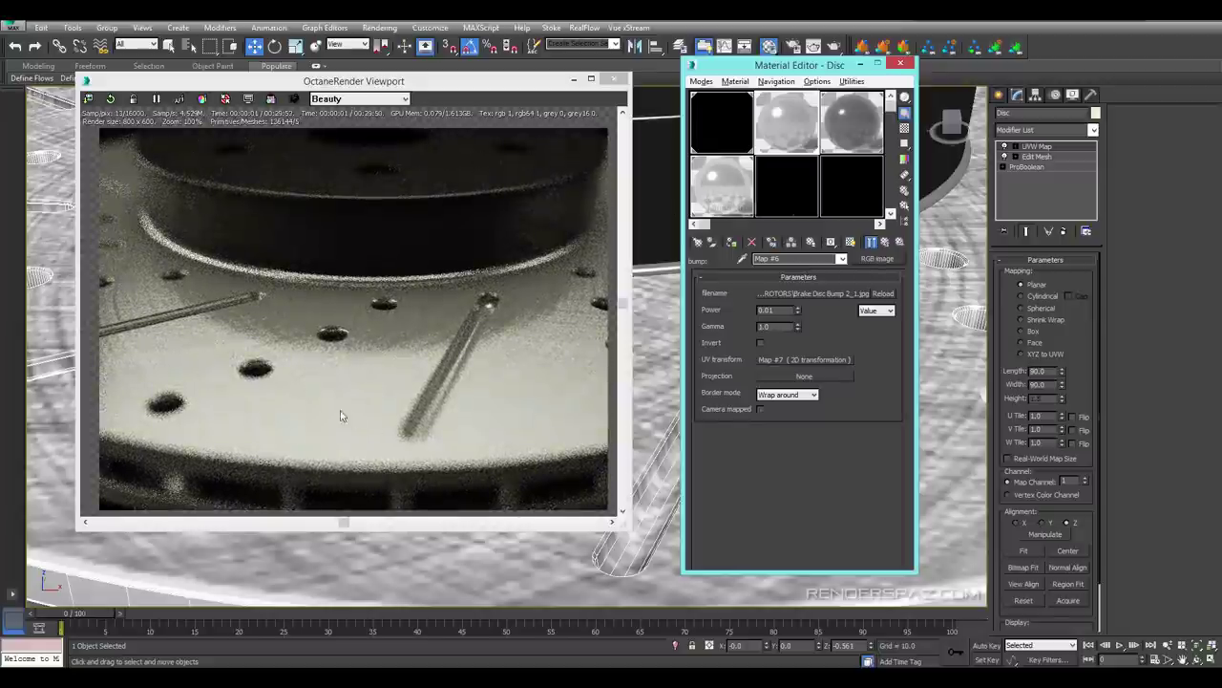
pyautogui.moveTo(798, 328); pyautogui.dragTo(803, 294)
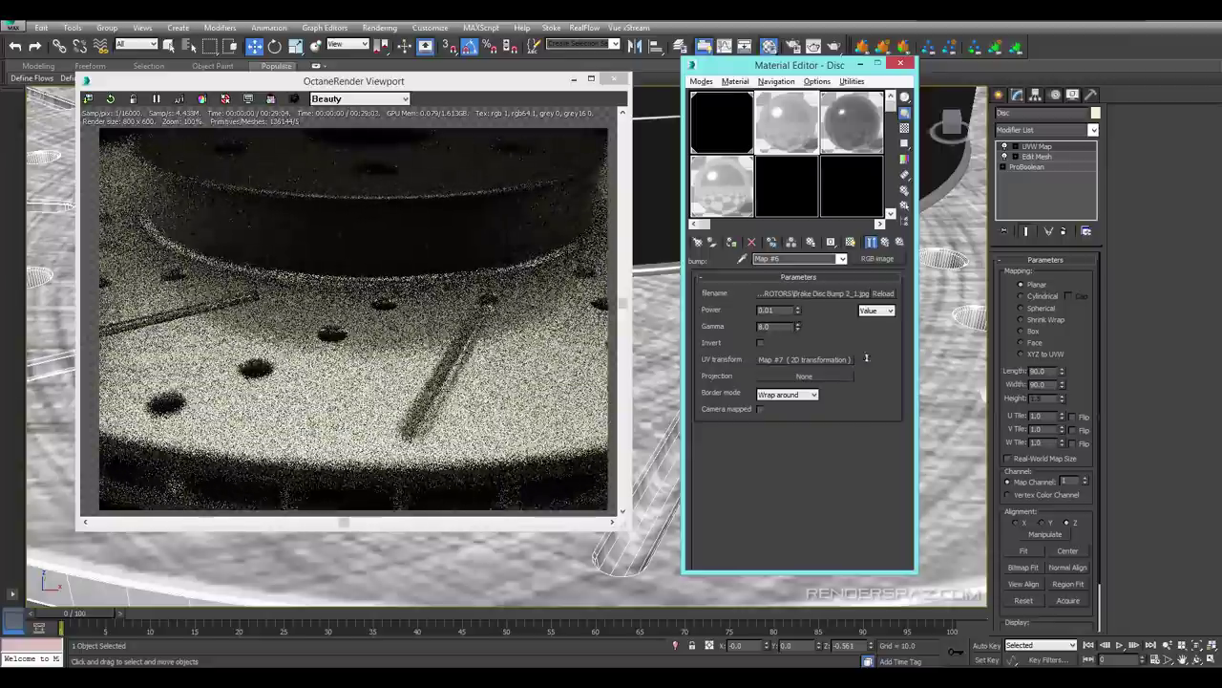
# Set the bump image's Gamma to 1.2 and review the disc's surface from several angles
pyautogui.rightClick(799, 326)
pyautogui.write('1')
pyautogui.press('Return')
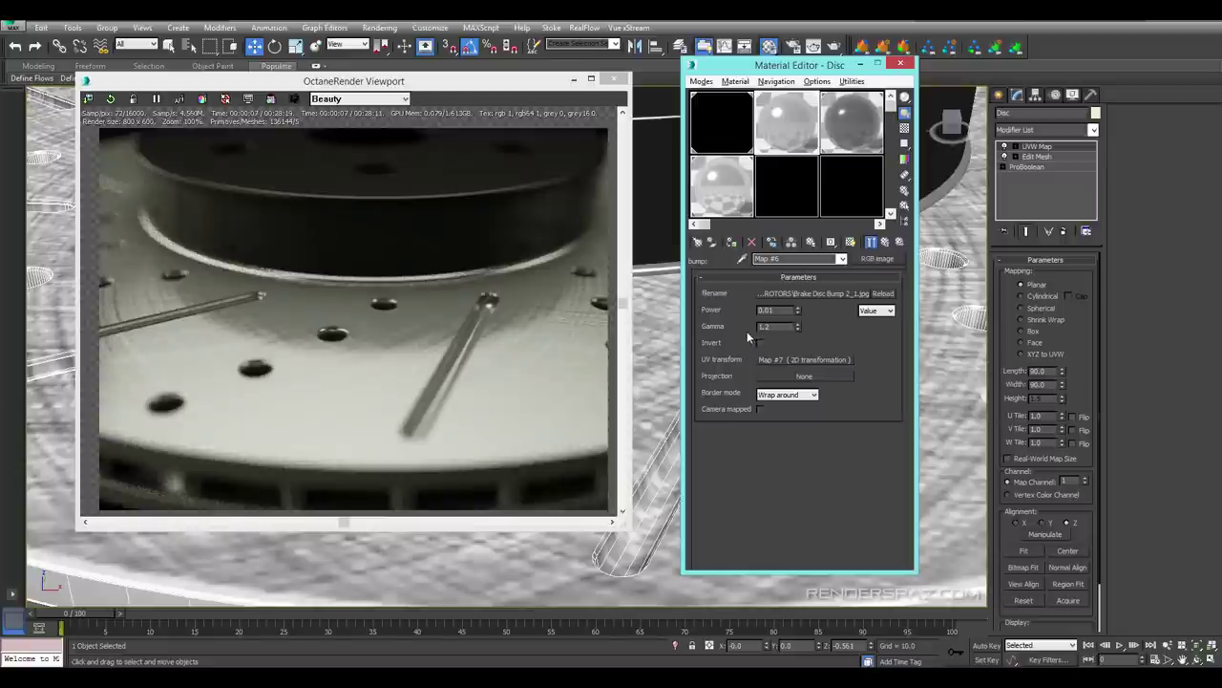
pyautogui.keyDown('alt'); pyautogui.moveTo(498, 564); pyautogui.dragTo(583, 545, button='middle'); pyautogui.keyUp('alt')
pyautogui.scroll(-3, 543, 571)
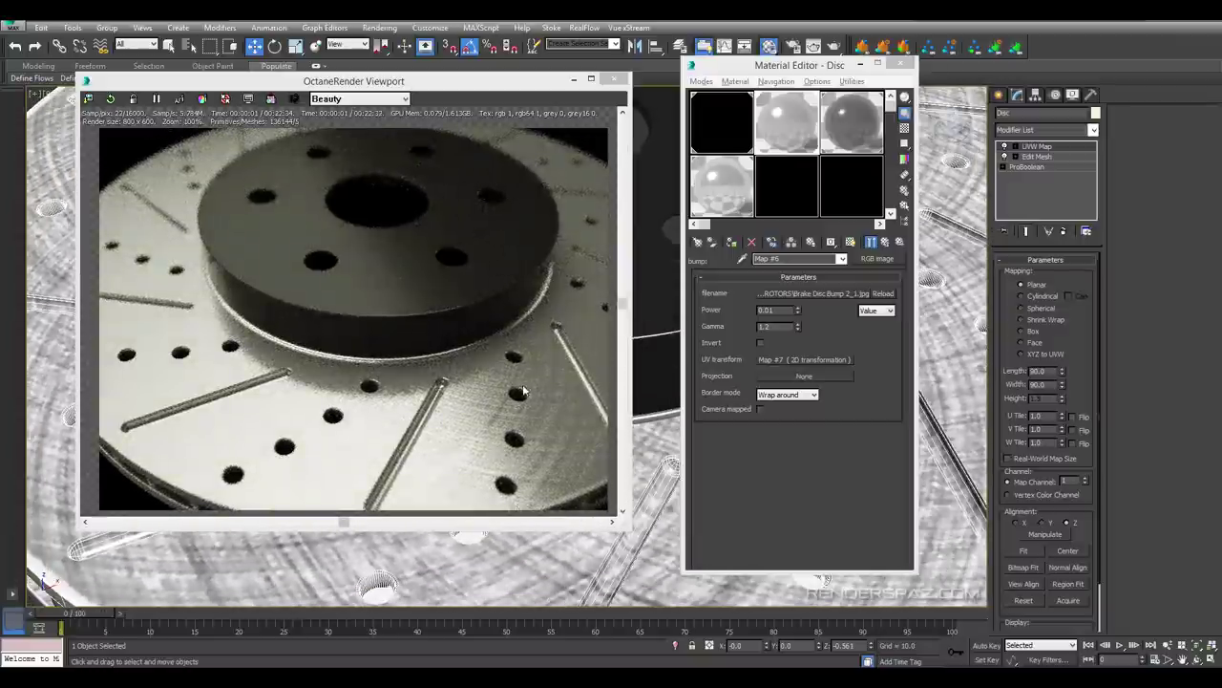
pyautogui.keyDown('alt'); pyautogui.moveTo(597, 511); pyautogui.dragTo(655, 300, button='middle'); pyautogui.keyUp('alt')
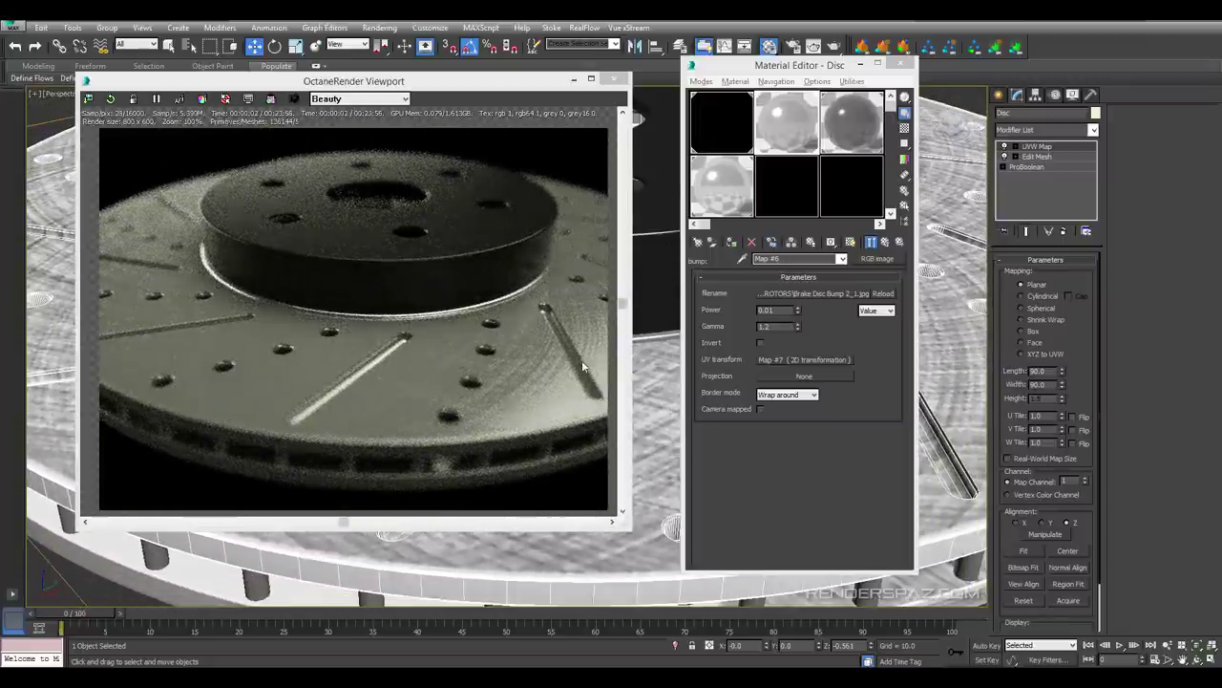
# Close the Material Editor, check the lower disc from underneath, and copy the upper disc's UVW Map modifier
pyautogui.click(564, 524)
pyautogui.keyDown('alt'); pyautogui.moveTo(634, 537); pyautogui.dragTo(645, 502, button='middle'); pyautogui.keyUp('alt')
pyautogui.scroll(-5, 646, 503)
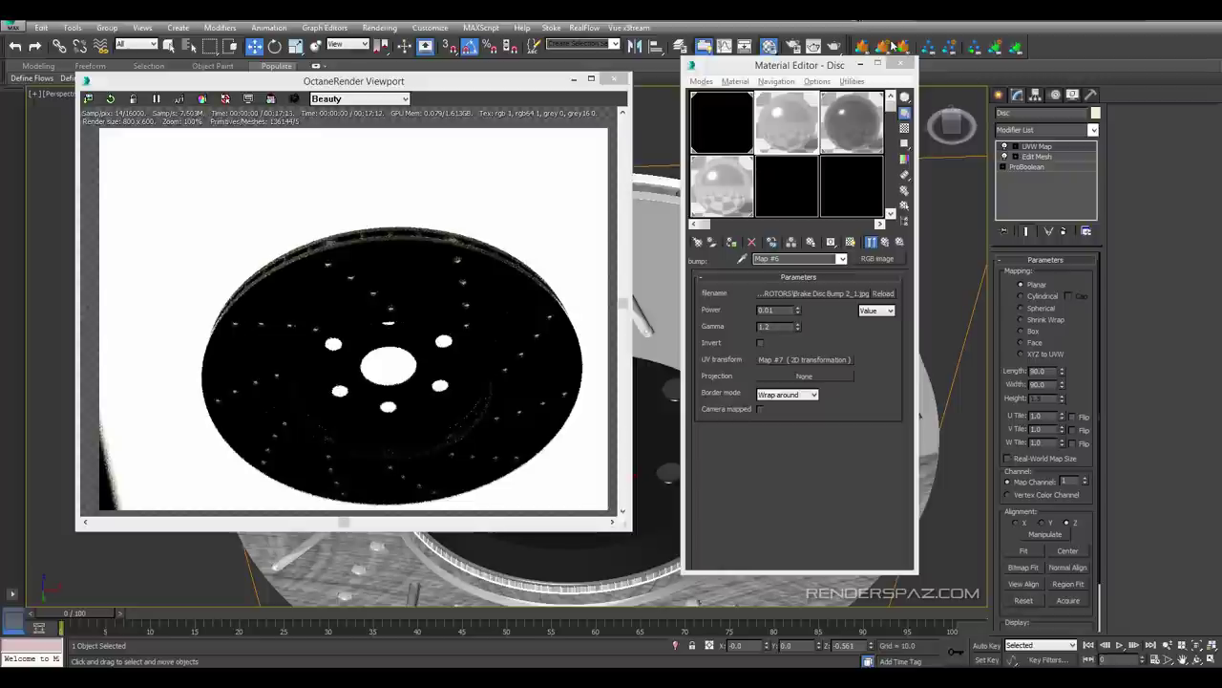
pyautogui.click(898, 64)
pyautogui.click(752, 208)
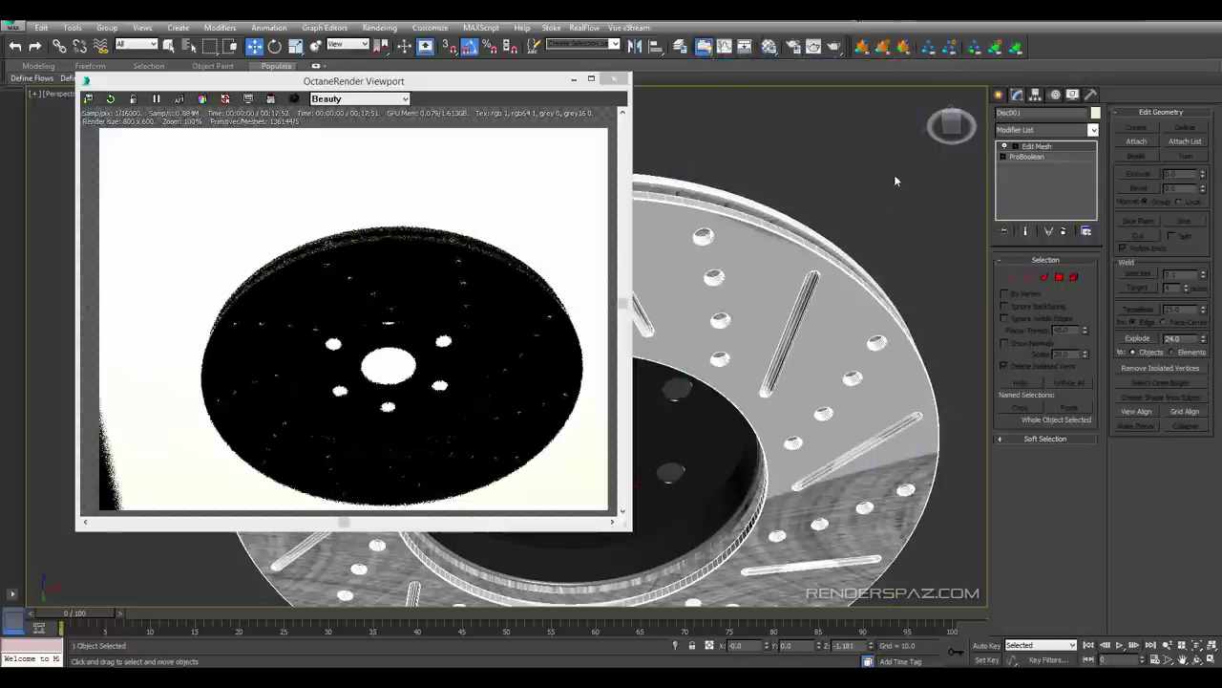
pyautogui.keyDown('alt'); pyautogui.moveTo(751, 208); pyautogui.dragTo(805, 276, button='middle'); pyautogui.keyUp('alt')
pyautogui.hotkey('ctrl', 'u')
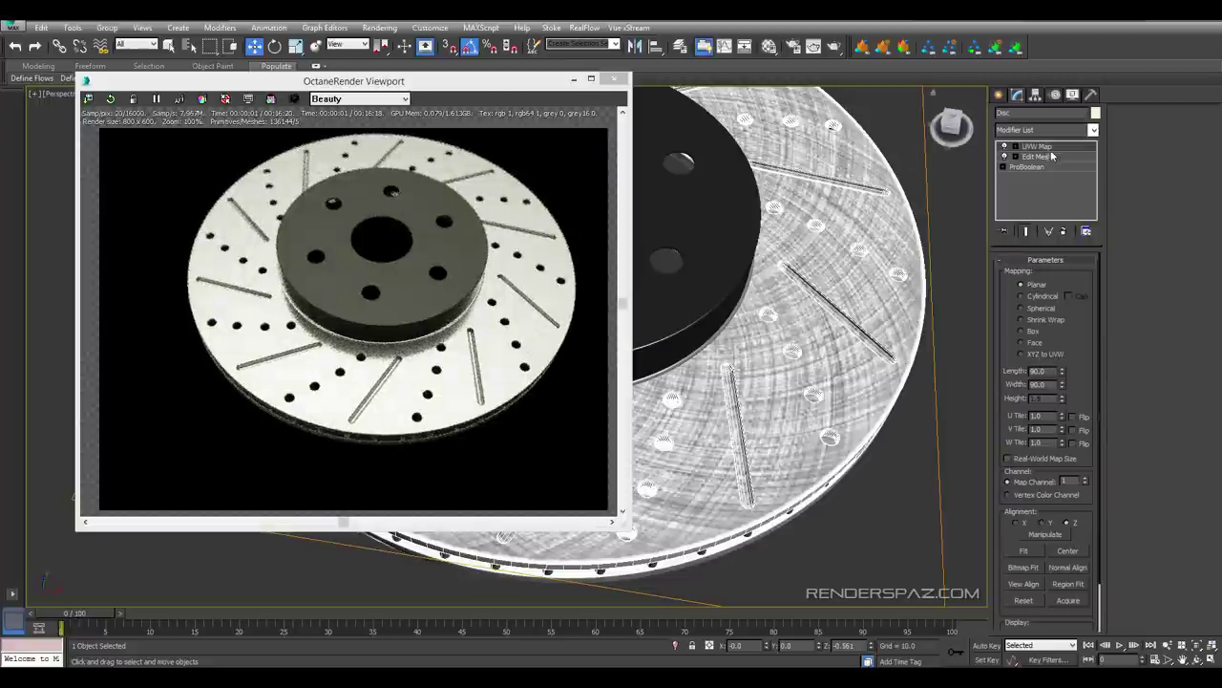
pyautogui.rightClick(1051, 157)
pyautogui.click(1079, 205)
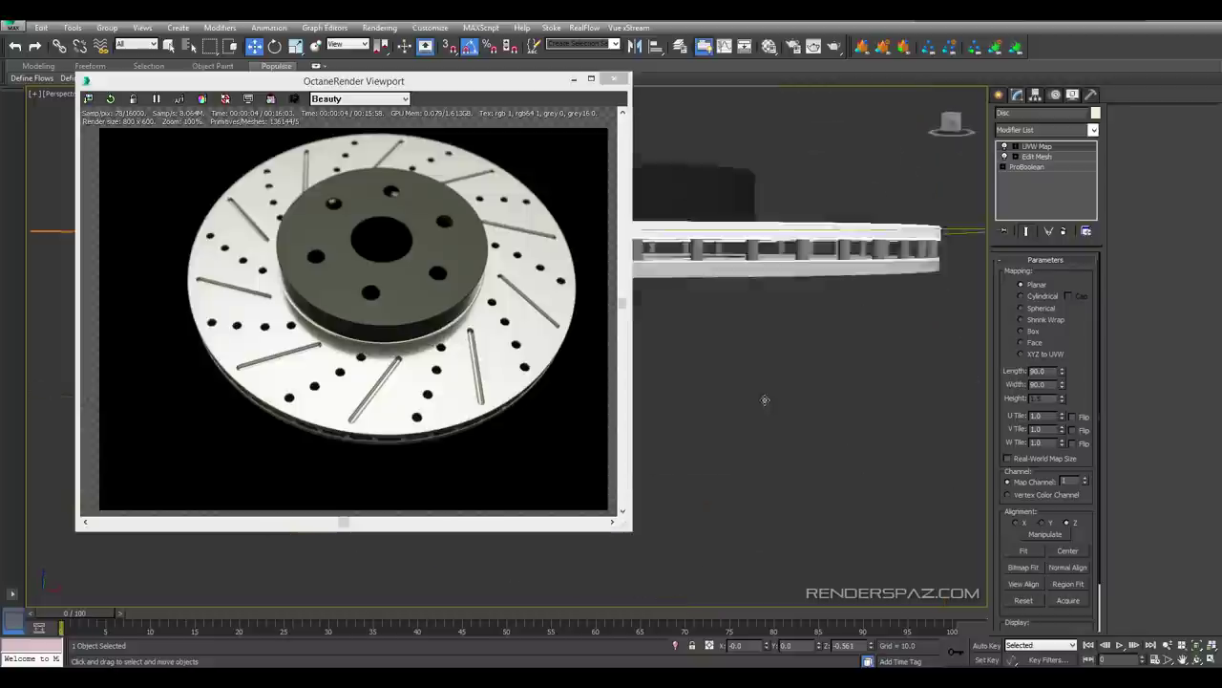
# Paste the copied UVW Map modifier above Edit Mesh on the lower disc and deselect the disc
pyautogui.click(1062, 148)
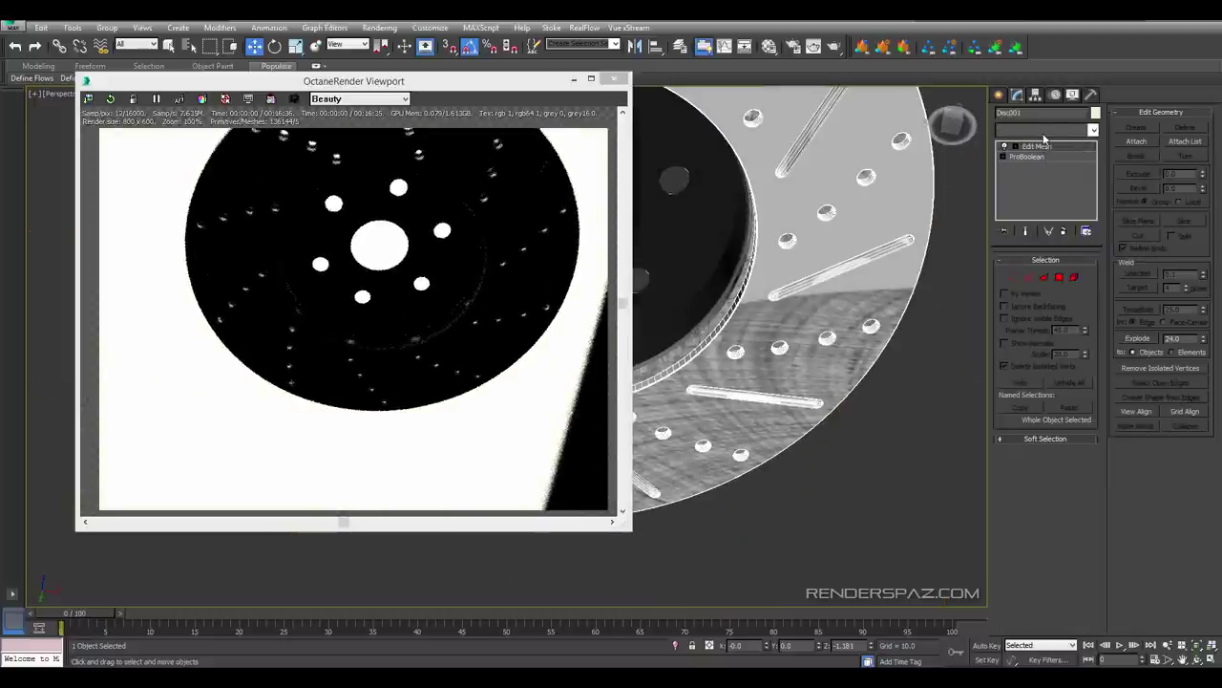
pyautogui.click(1042, 130)
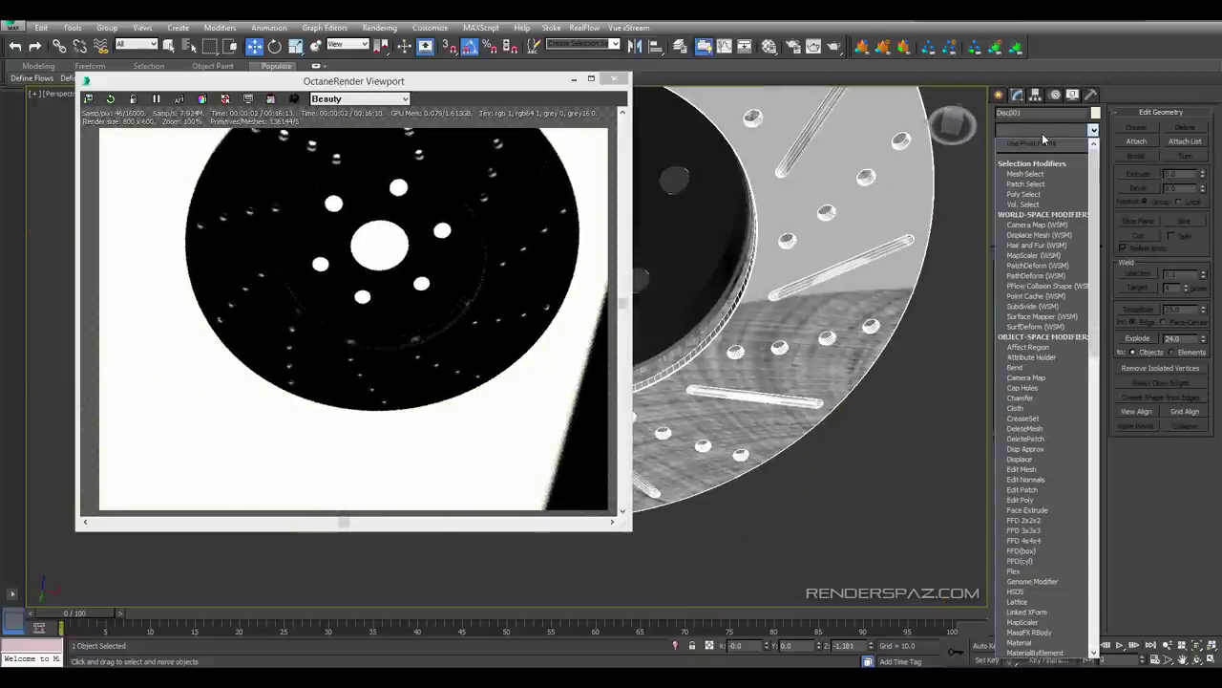
pyautogui.click(1041, 133)
pyautogui.rightClick(1048, 148)
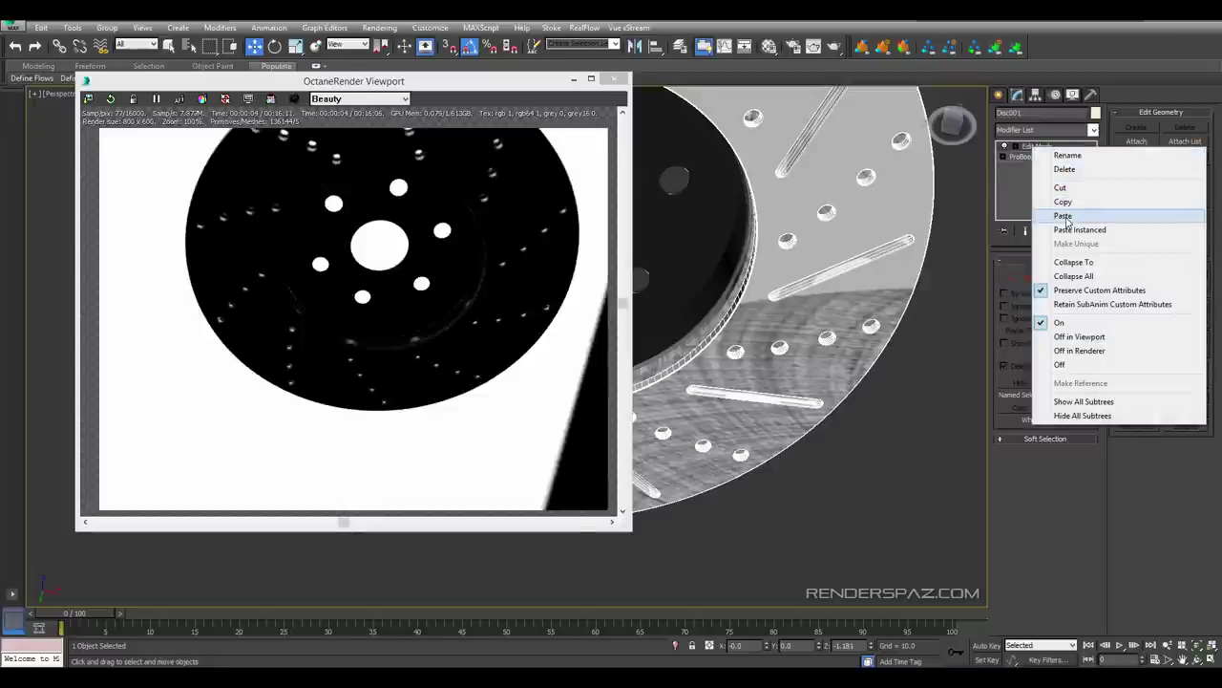
pyautogui.click(1063, 216)
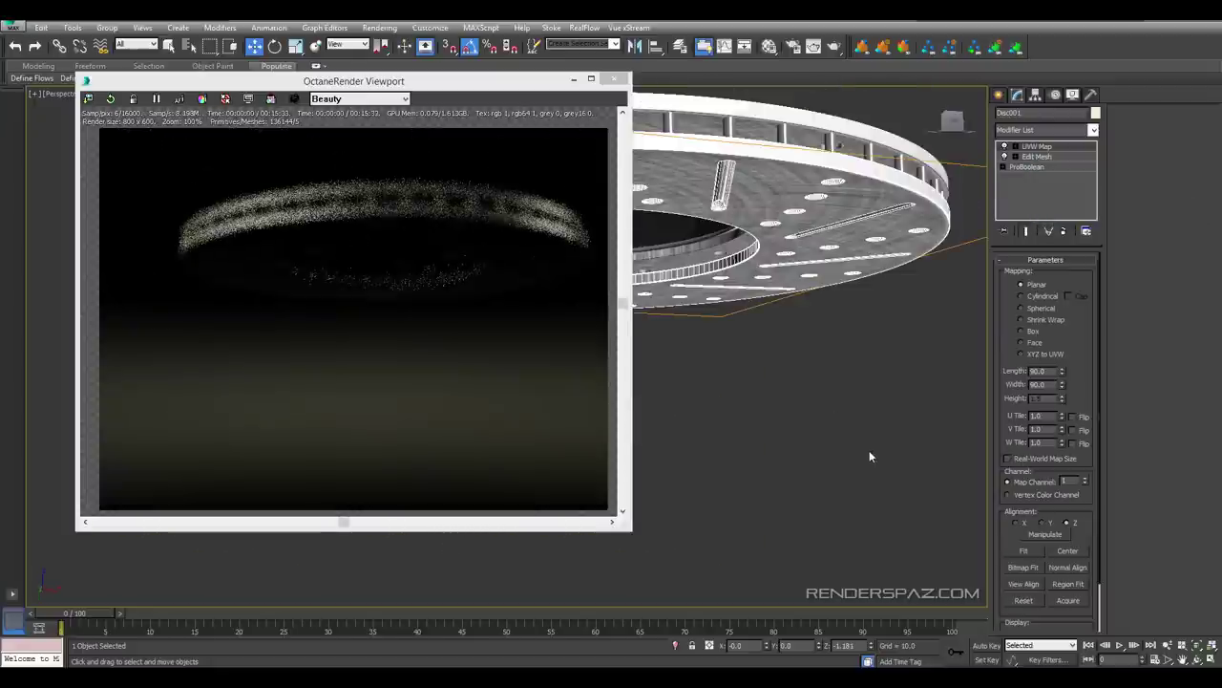
pyautogui.click(867, 451)
# Select the rotor's central hub cylinder with its top face seen up close
pyautogui.keyDown('alt'); pyautogui.moveTo(809, 450); pyautogui.dragTo(823, 525, button='middle'); pyautogui.keyUp('alt')
pyautogui.moveTo(827, 392); pyautogui.dragTo(776, 338, button='middle')
pyautogui.scroll(3, 772, 344)
pyautogui.moveTo(687, 348); pyautogui.dragTo(835, 363, button='middle')
pyautogui.scroll(3, 694, 372)
pyautogui.keyDown('alt'); pyautogui.moveTo(812, 304); pyautogui.dragTo(846, 329, button='middle'); pyautogui.keyUp('alt')
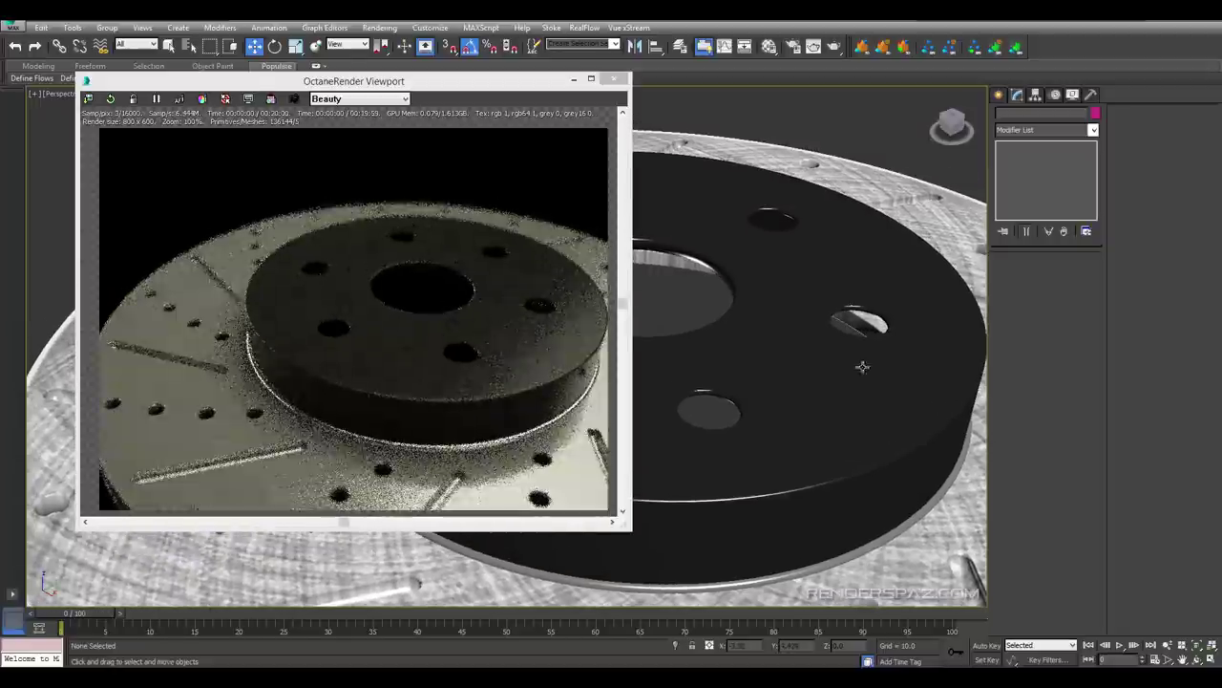
pyautogui.click(814, 344)
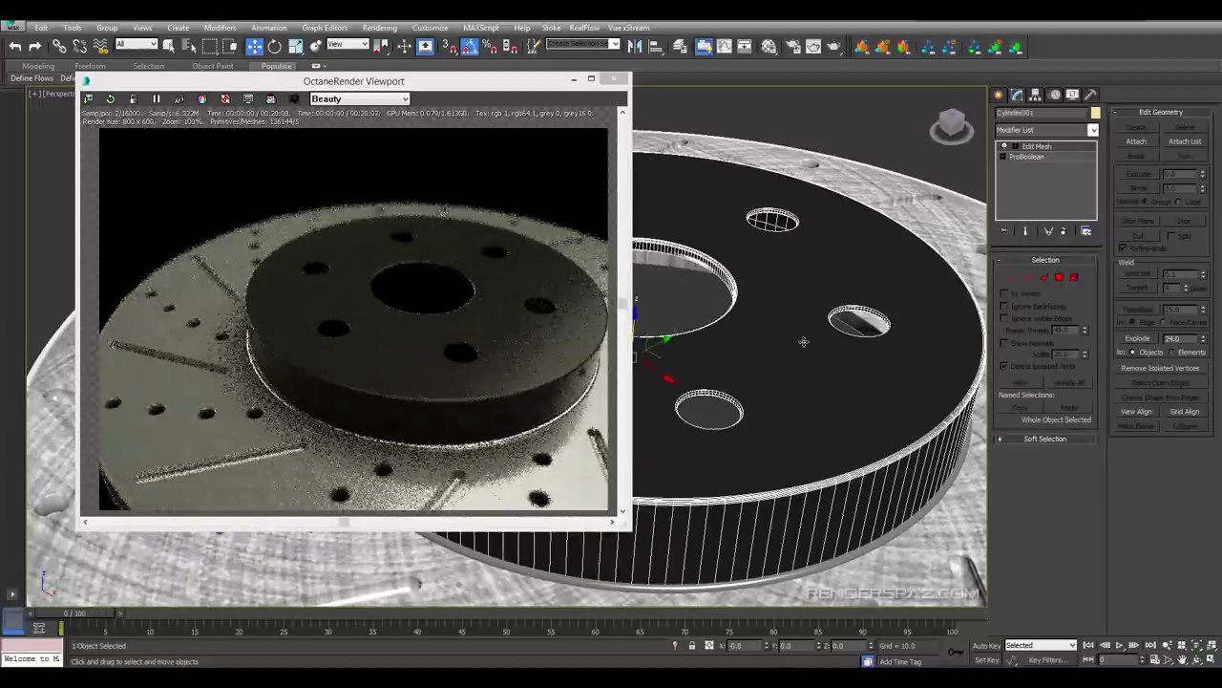
# Inspect the hub's dark finish in the render from near and far, and reopen the Material Editor
pyautogui.keyDown('alt'); pyautogui.moveTo(858, 378); pyautogui.dragTo(777, 410, button='middle'); pyautogui.keyUp('alt')
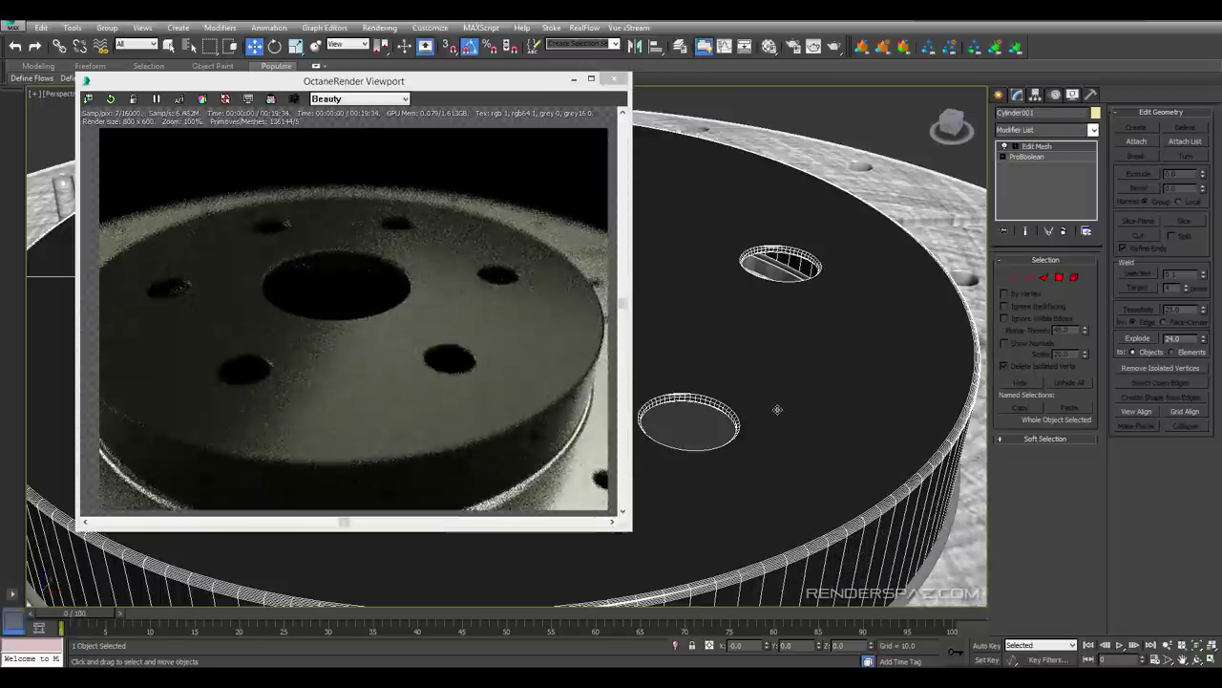
pyautogui.scroll(-6, 821, 375)
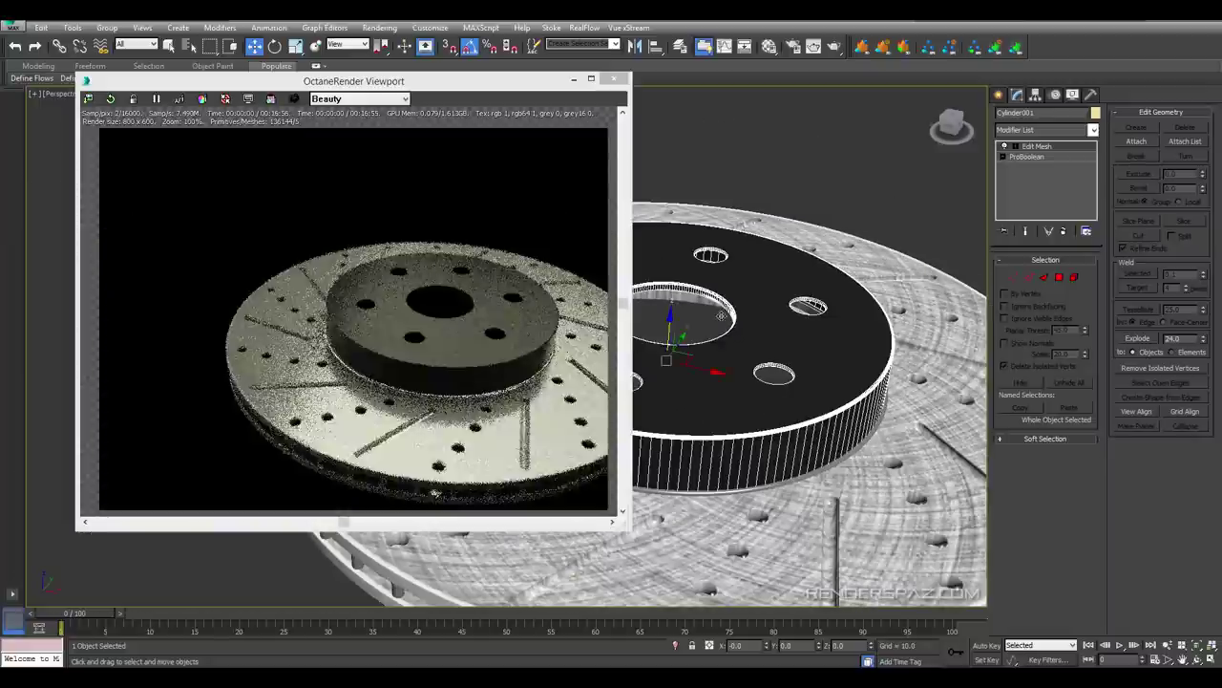
pyautogui.keyDown('alt'); pyautogui.moveTo(764, 298); pyautogui.dragTo(767, 345, button='middle'); pyautogui.keyUp('alt')
pyautogui.scroll(3, 767, 344)
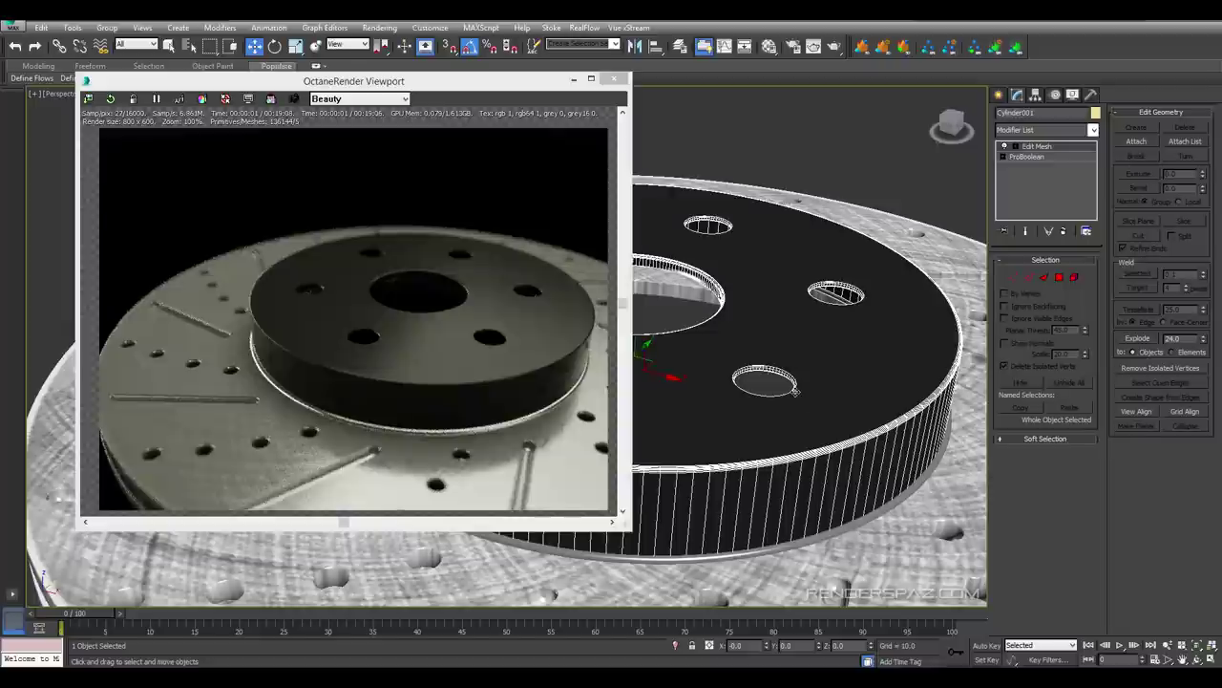
pyautogui.click(768, 45)
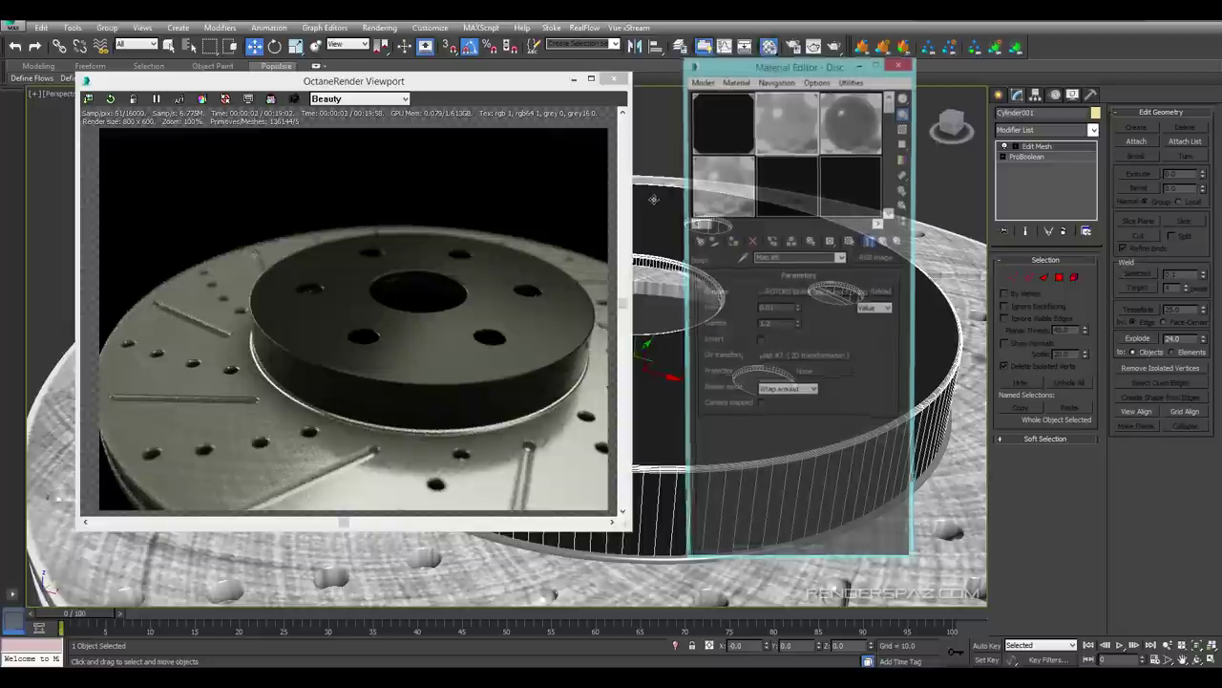
pyautogui.click(764, 200)
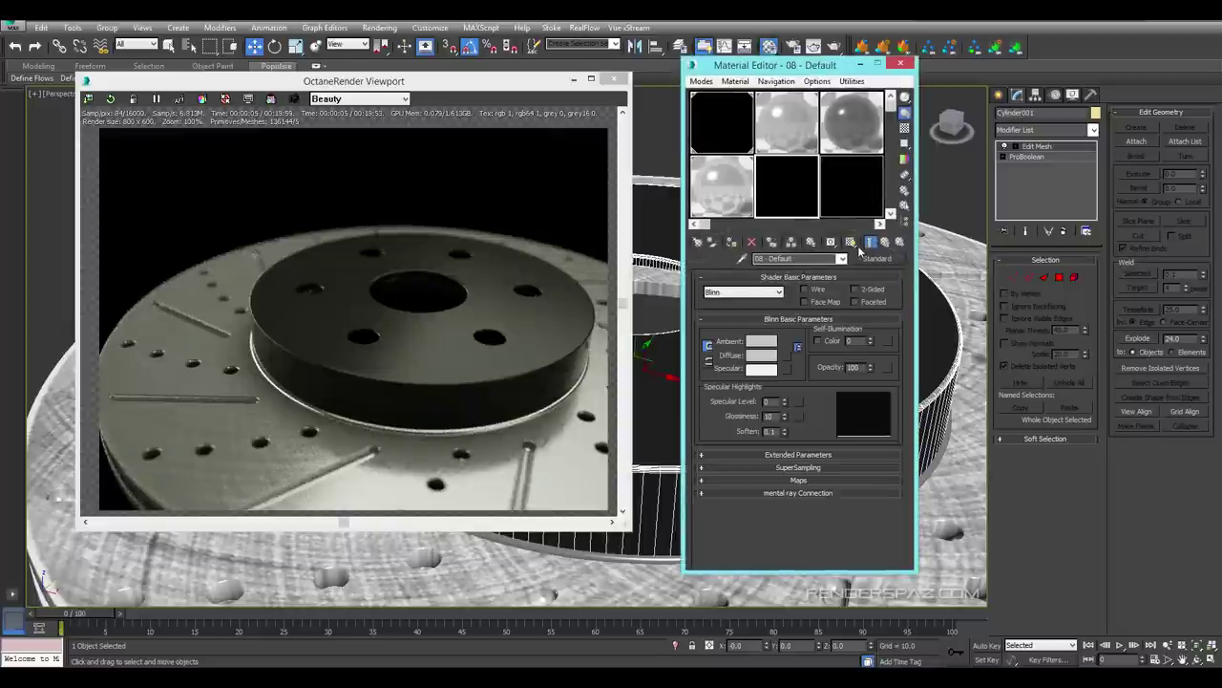
pyautogui.click(867, 258)
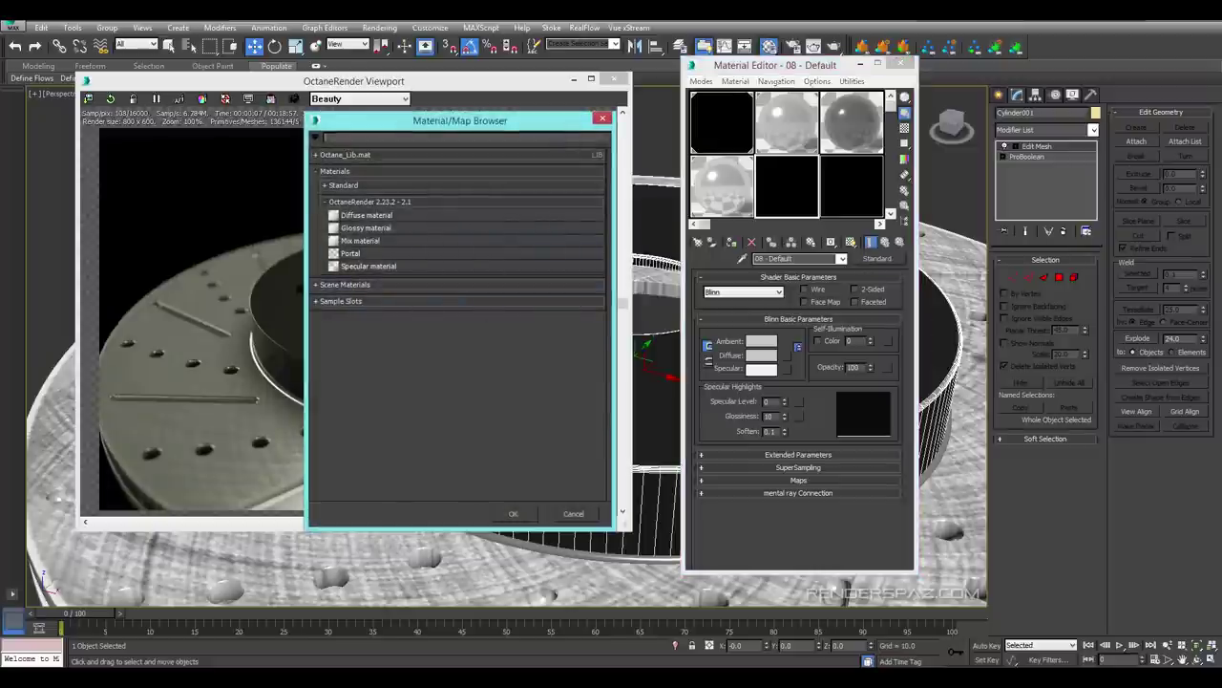
pyautogui.click(603, 117)
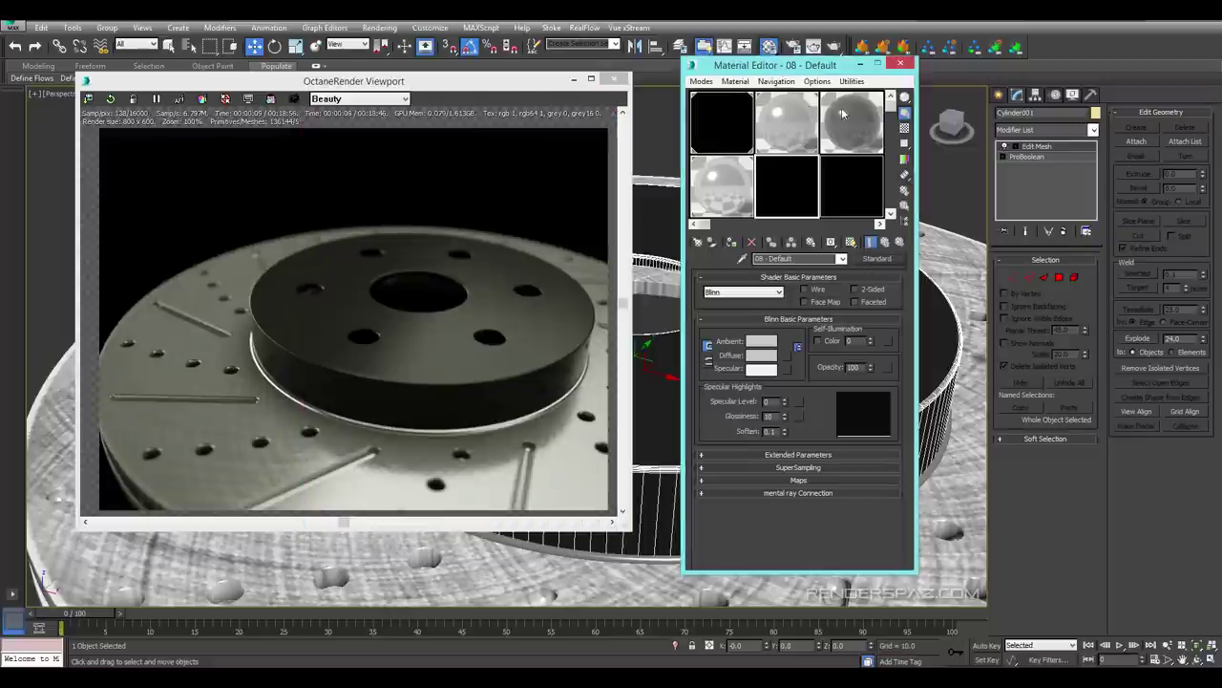
# Switch the Black Metal material's bump to a texture and assign an Octane Noise texture to it
pyautogui.click(842, 112)
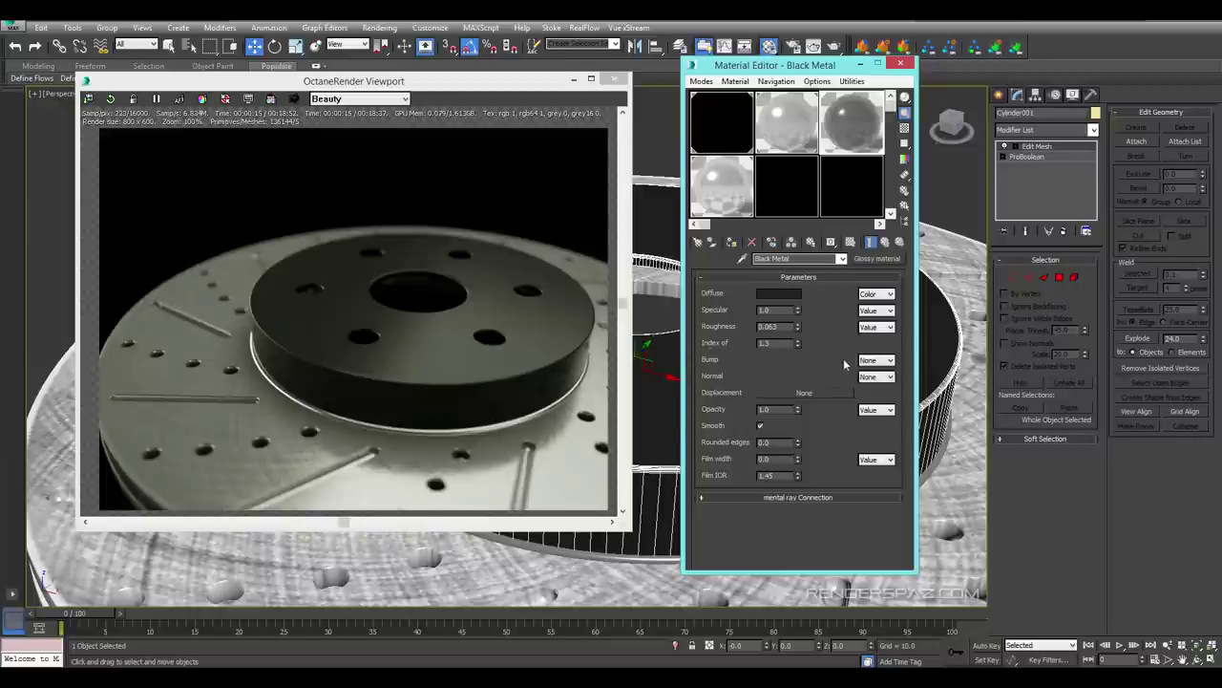
pyautogui.click(872, 361)
pyautogui.click(865, 387)
pyautogui.click(804, 360)
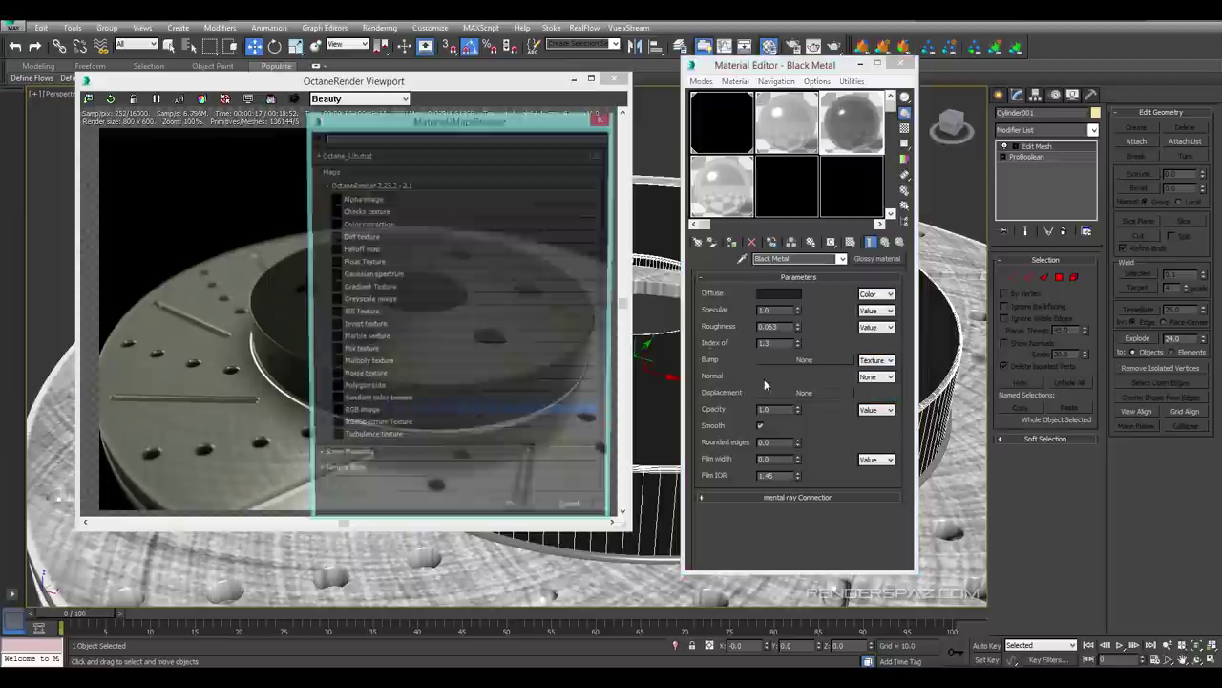
pyautogui.doubleClick(353, 377)
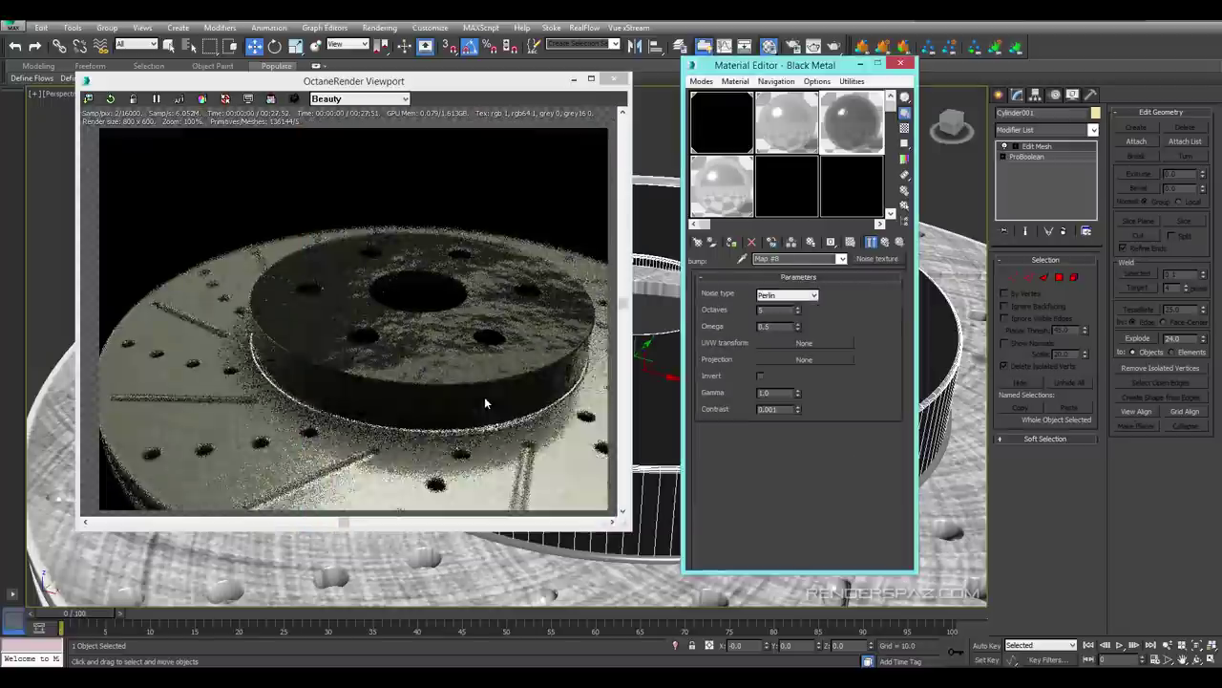
pyautogui.keyDown('alt'); pyautogui.moveTo(651, 552); pyautogui.dragTo(614, 558, button='middle'); pyautogui.keyUp('alt')
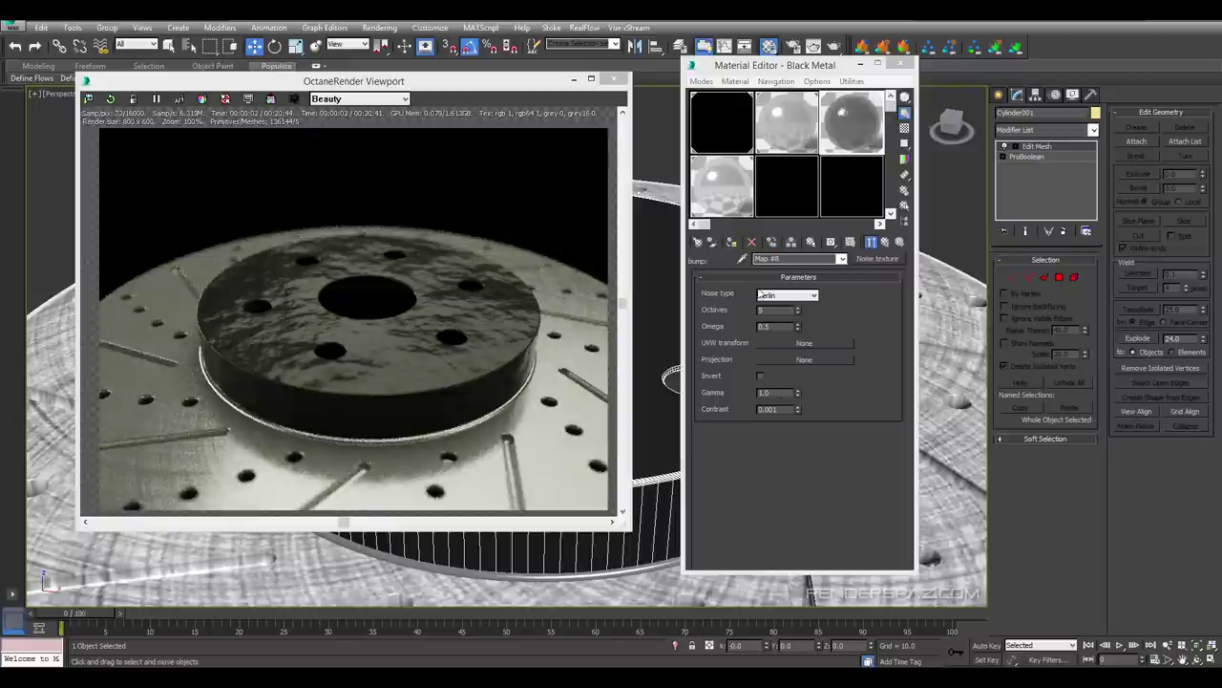
# Assign a Cylindrical projection to the bump noise texture
pyautogui.click(772, 361)
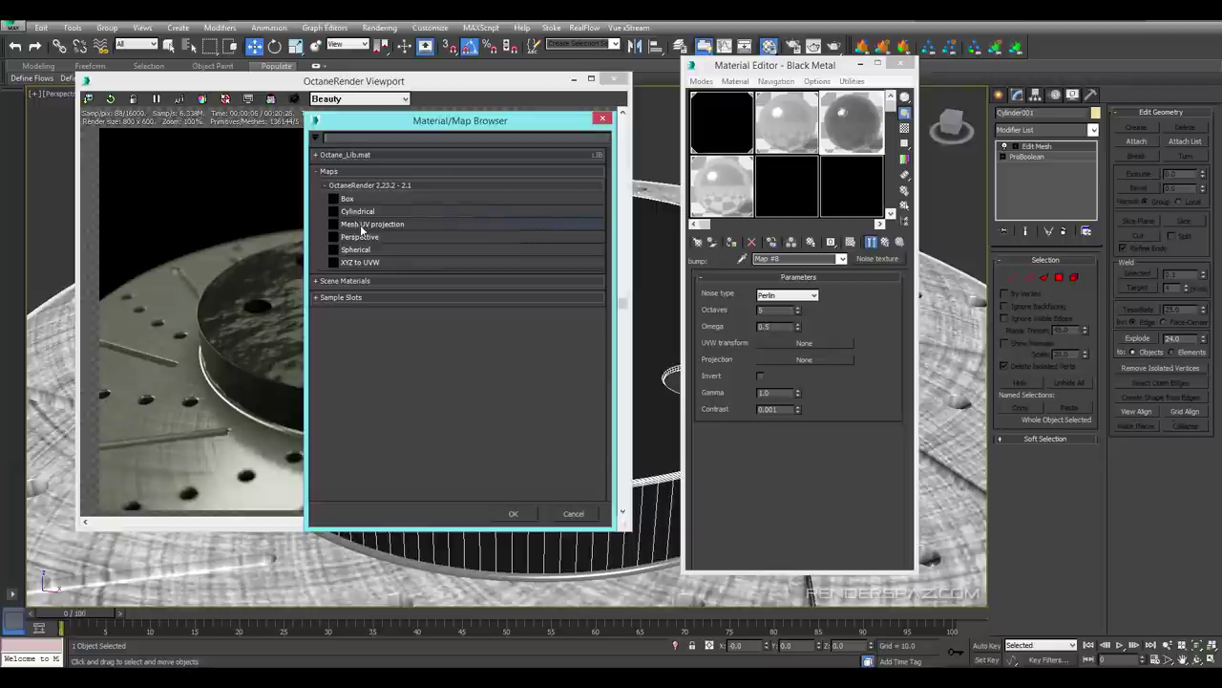
pyautogui.doubleClick(351, 212)
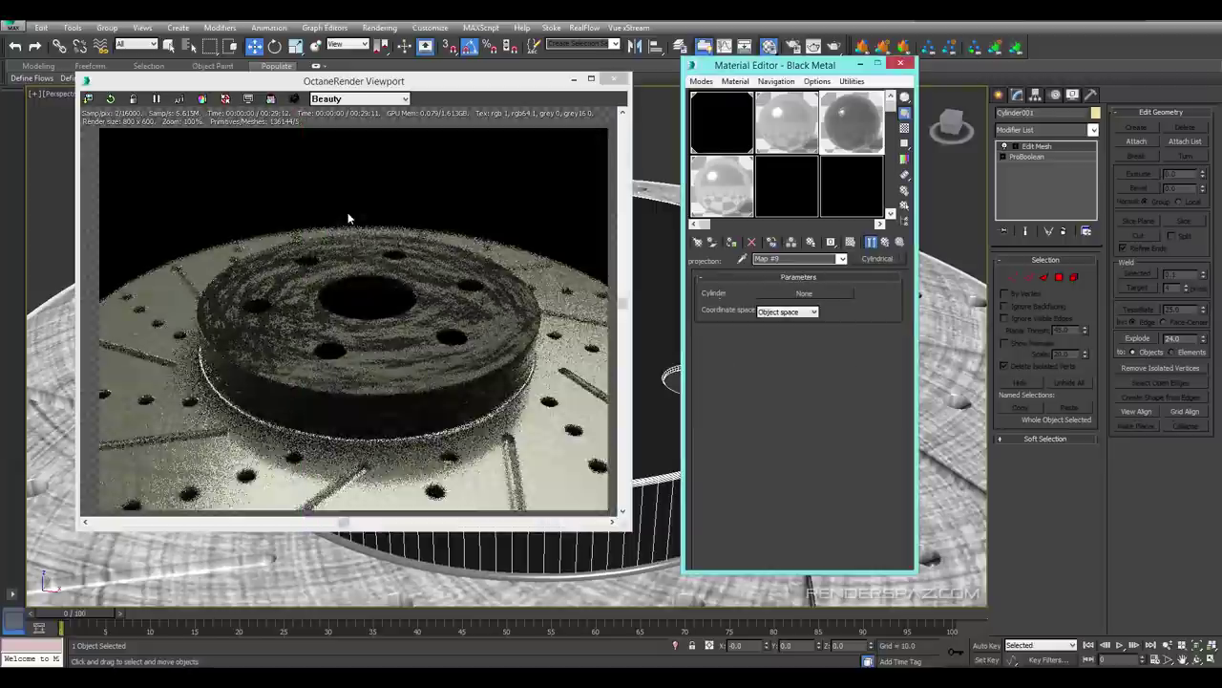
pyautogui.moveTo(644, 512)
pyautogui.keyDown('alt'); pyautogui.mouseDown(button='middle')
pyautogui.moveTo(650, 535)
pyautogui.moveTo(657, 500)
pyautogui.moveTo(636, 528)
pyautogui.mouseUp(button='middle'); pyautogui.keyUp('alt')
pyautogui.scroll(2, 637, 527)
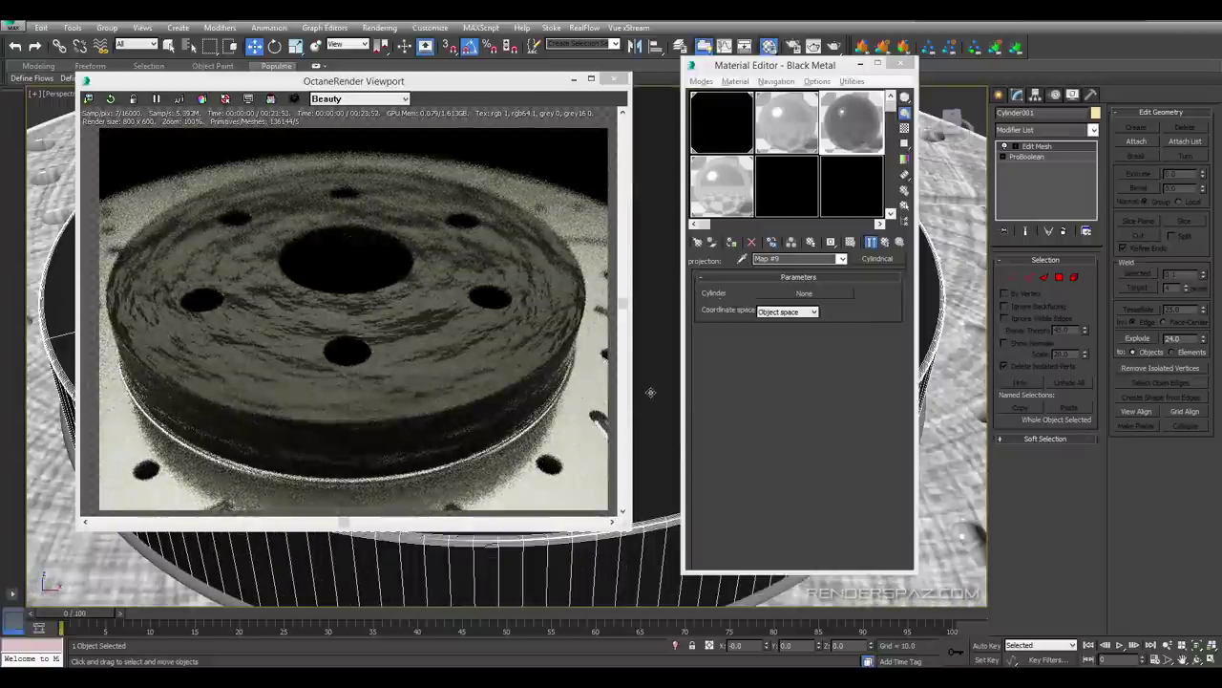
# Add a 3D transformation to the cylindrical projection, keep its rotation at zero, and return to the noise texture
pyautogui.click(784, 291)
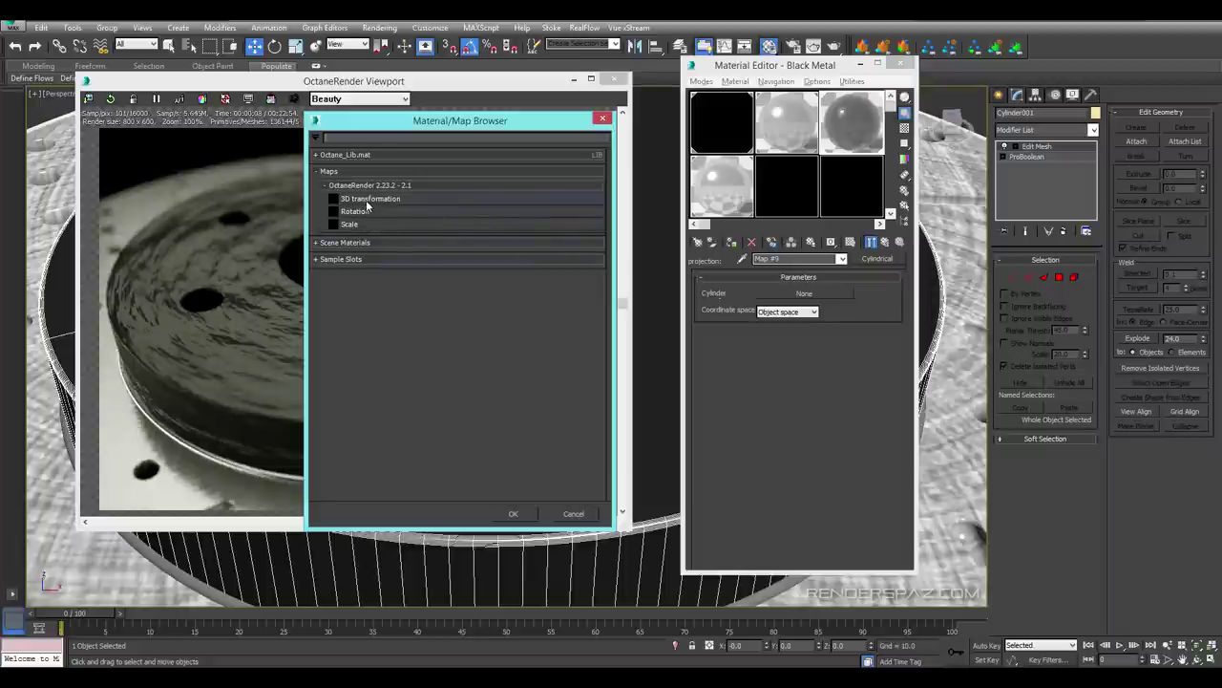
pyautogui.doubleClick(368, 199)
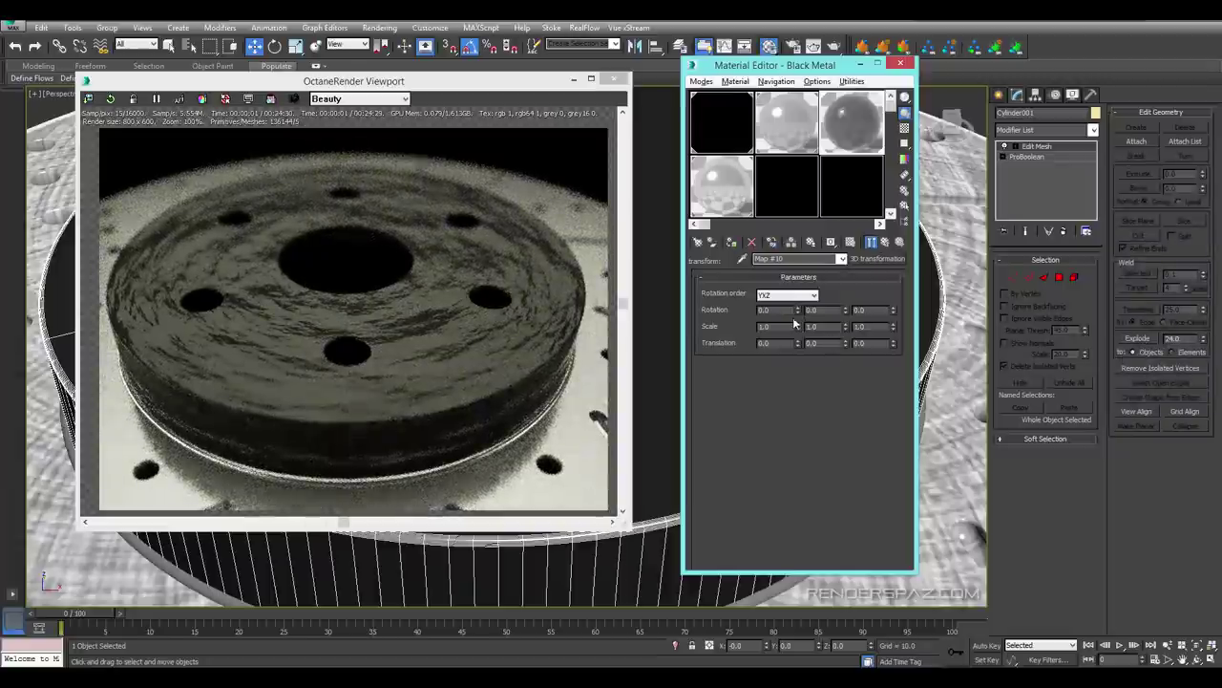
pyautogui.moveTo(893, 313)
pyautogui.mouseDown()
pyautogui.moveTo(894, 341)
pyautogui.moveTo(893, 311)
pyautogui.mouseUp()
pyautogui.rightClick(895, 344)
pyautogui.rightClick(892, 313)
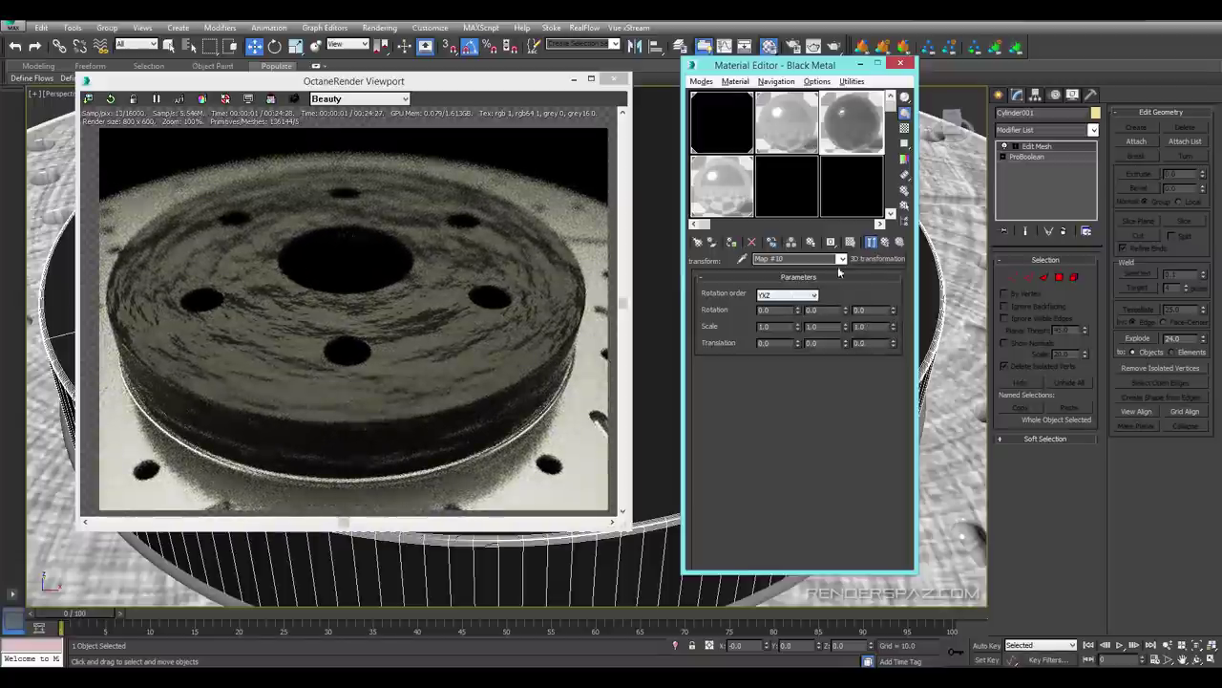
pyautogui.click(884, 243)
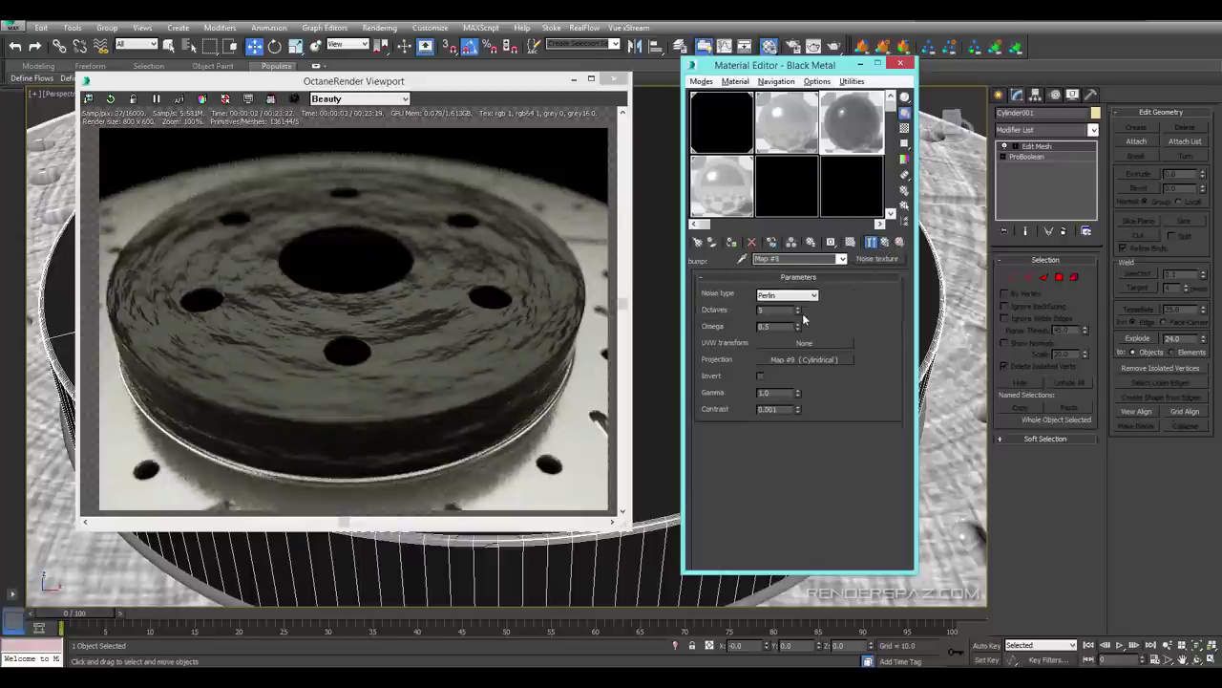
# Set the noise texture's octaves to 2, omega to 0.38, gamma to 0.57 and contrast to 4.131
pyautogui.moveTo(800, 310); pyautogui.dragTo(804, 291)
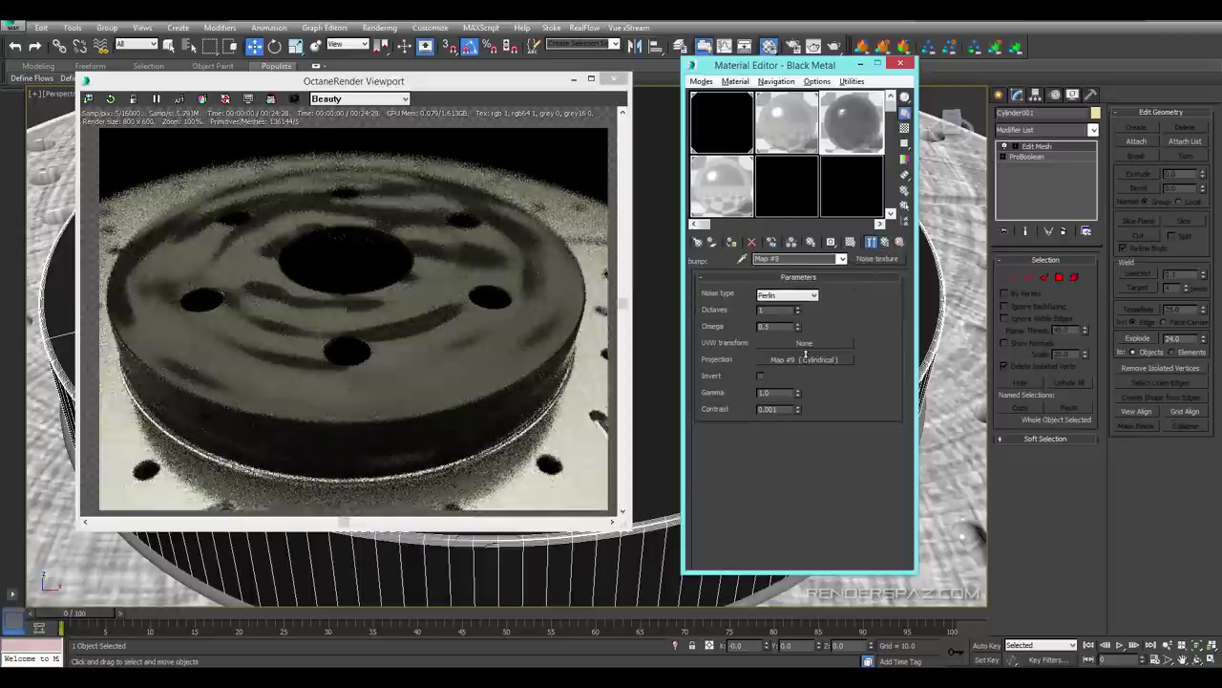
pyautogui.moveTo(807, 341); pyautogui.dragTo(806, 341)
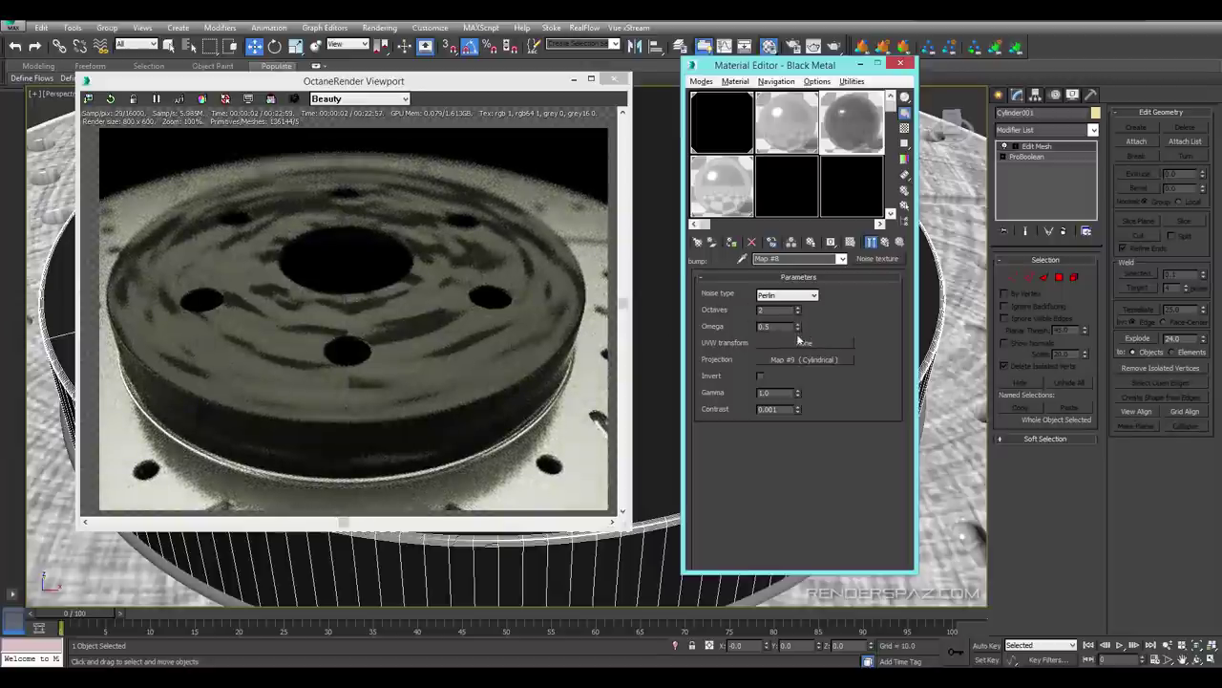
pyautogui.moveTo(796, 331)
pyautogui.mouseDown()
pyautogui.moveTo(811, 278)
pyautogui.moveTo(808, 343)
pyautogui.mouseUp()
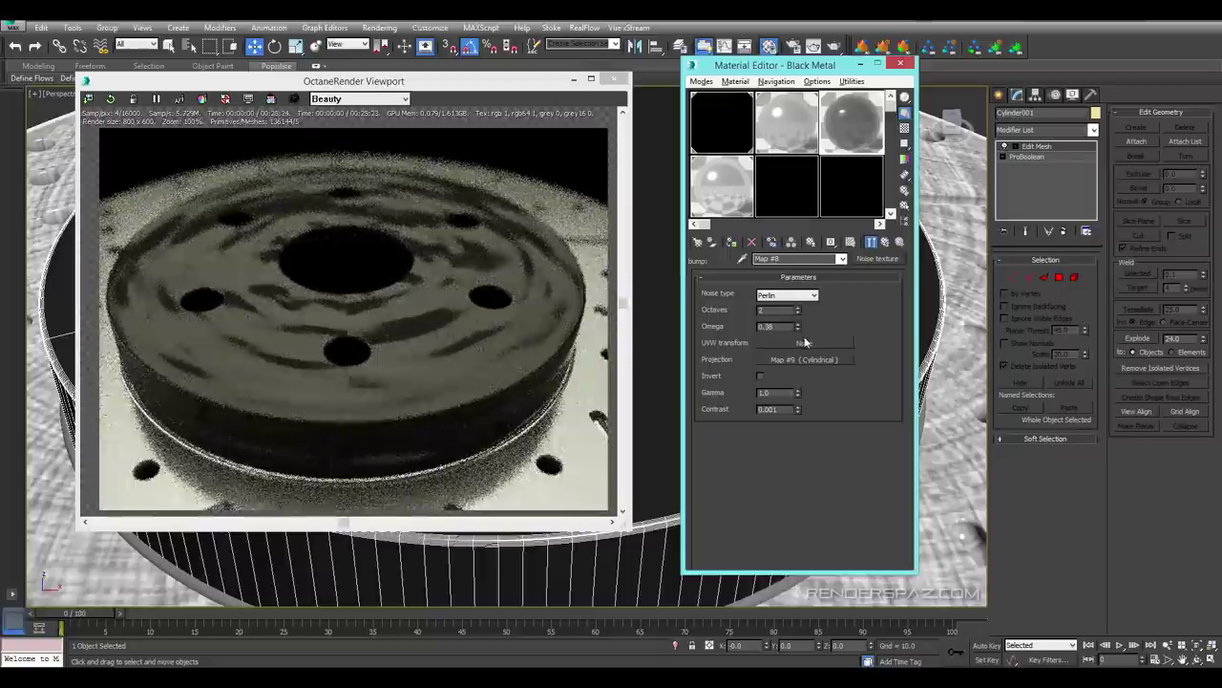
pyautogui.moveTo(798, 396); pyautogui.dragTo(833, 178)
pyautogui.moveTo(496, 295); pyautogui.dragTo(504, 310)
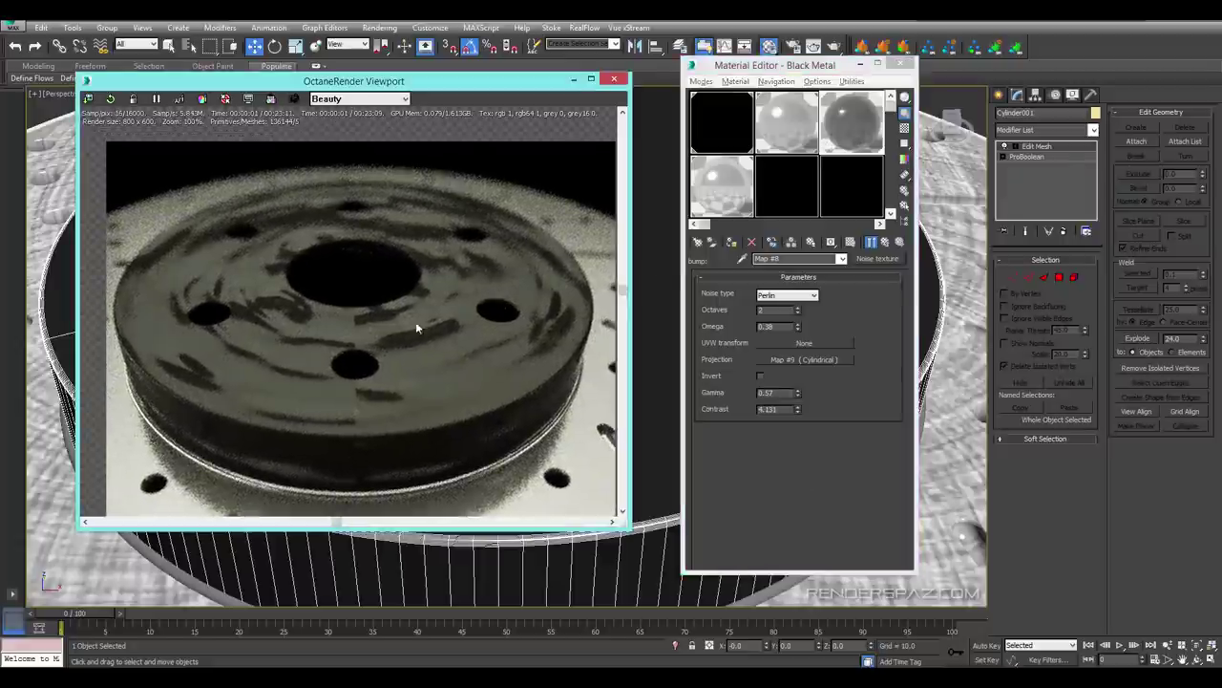
# Switch Black Metal's roughness to a texture and fill it with an instance of the bump noise map
pyautogui.click(884, 242)
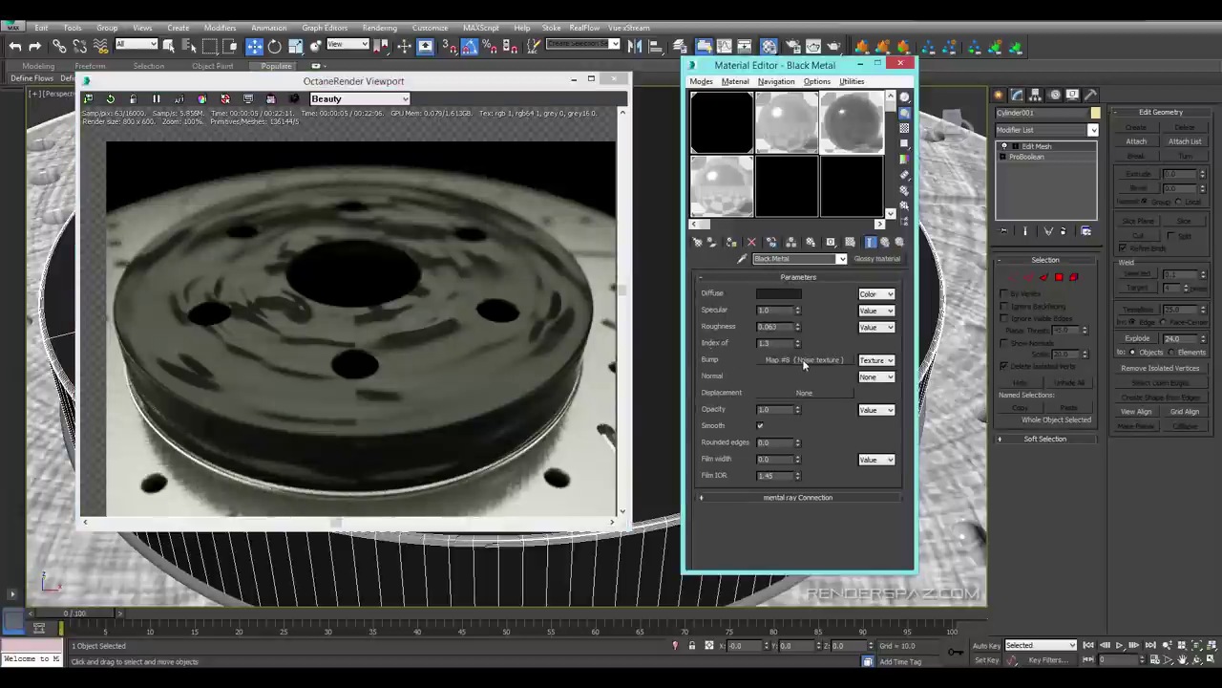
pyautogui.click(865, 328)
pyautogui.click(870, 338)
pyautogui.click(875, 327)
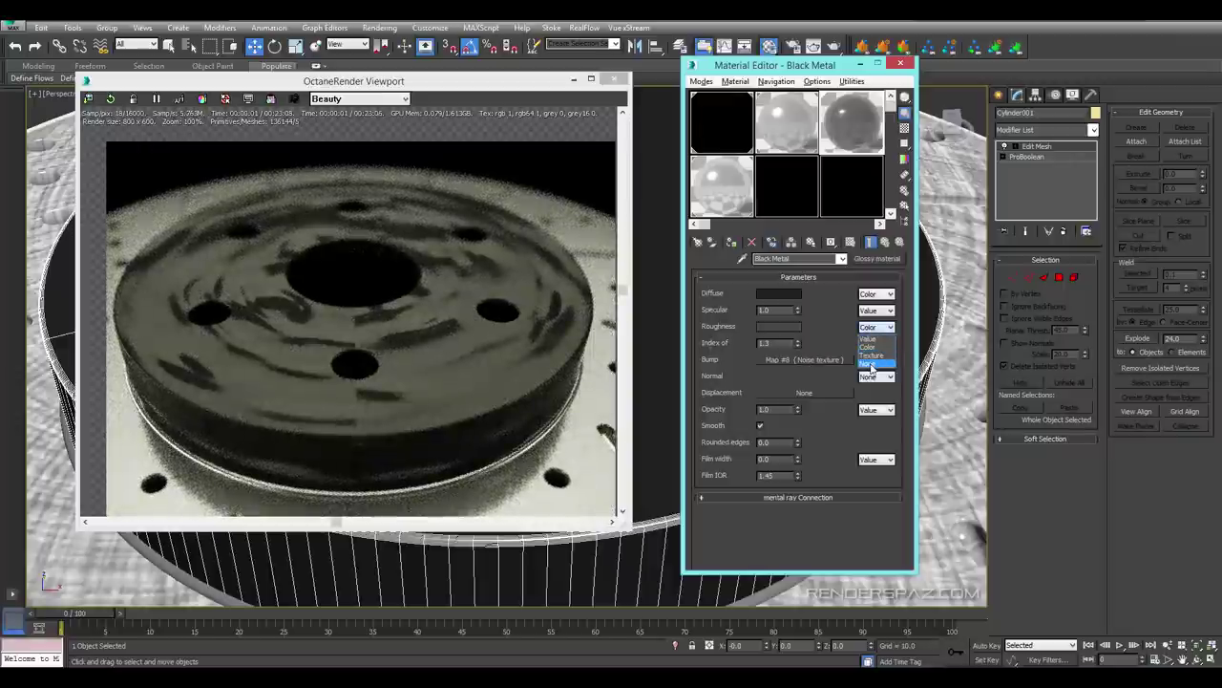
pyautogui.click(869, 356)
pyautogui.moveTo(804, 359); pyautogui.dragTo(822, 330)
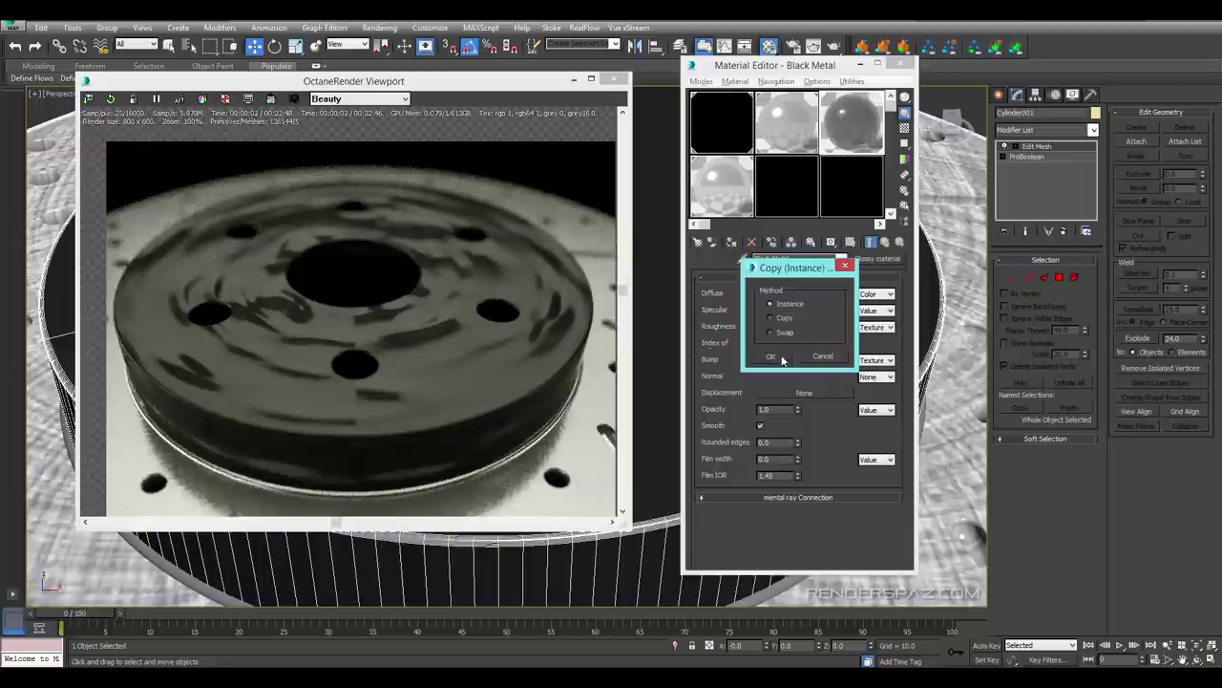
pyautogui.click(771, 356)
pyautogui.moveTo(533, 516); pyautogui.dragTo(546, 475)
pyautogui.keyDown('alt'); pyautogui.moveTo(575, 544); pyautogui.dragTo(536, 563, button='middle'); pyautogui.keyUp('alt')
pyautogui.moveTo(537, 563); pyautogui.dragTo(534, 549)
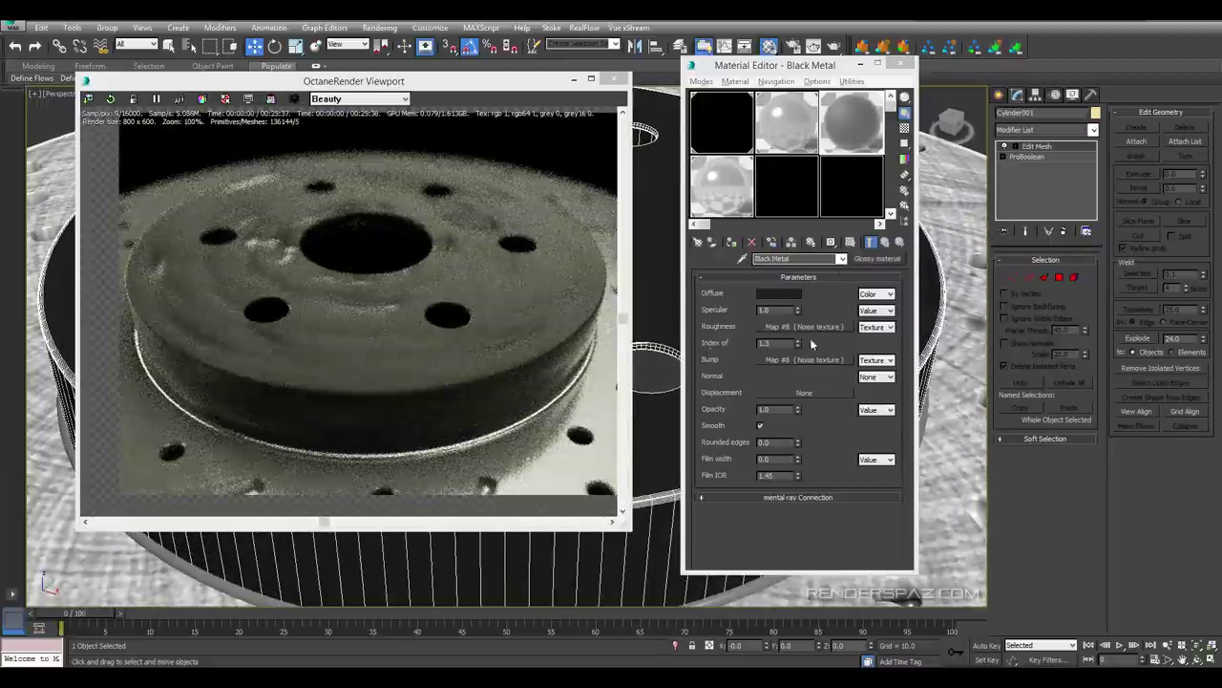
# Set the X and Z scale to 0.25 in the 3D transformation of the bump noise's cylindrical projection
pyautogui.click(827, 358)
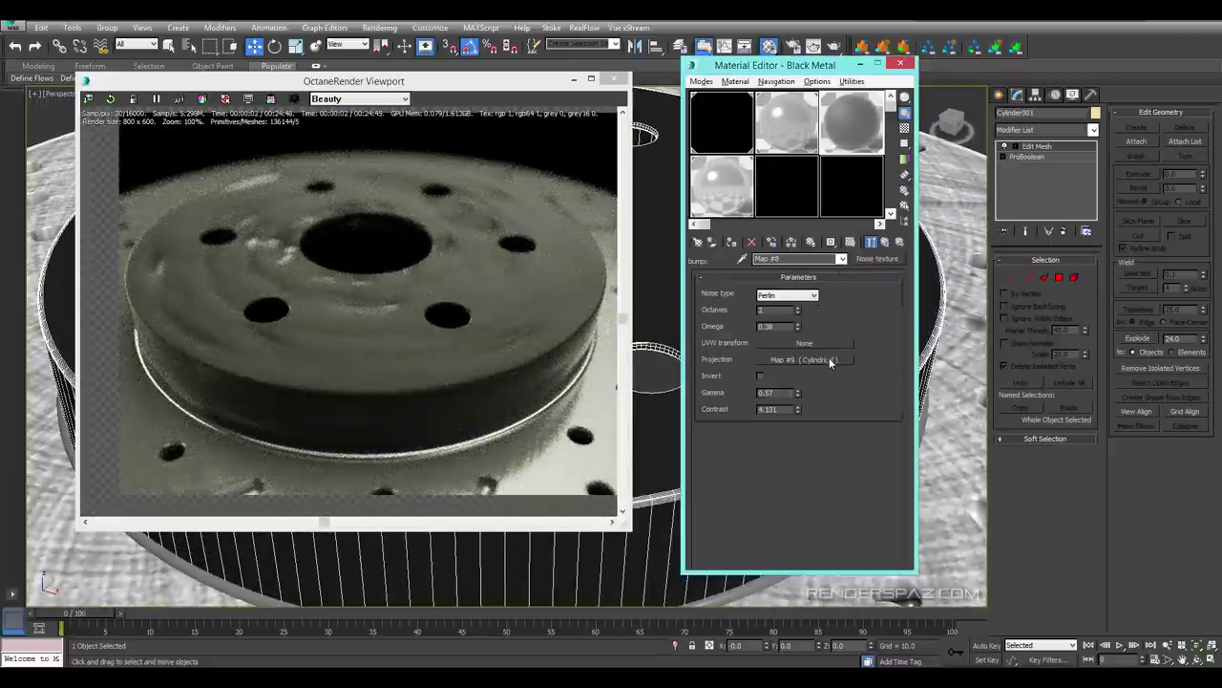
pyautogui.click(761, 376)
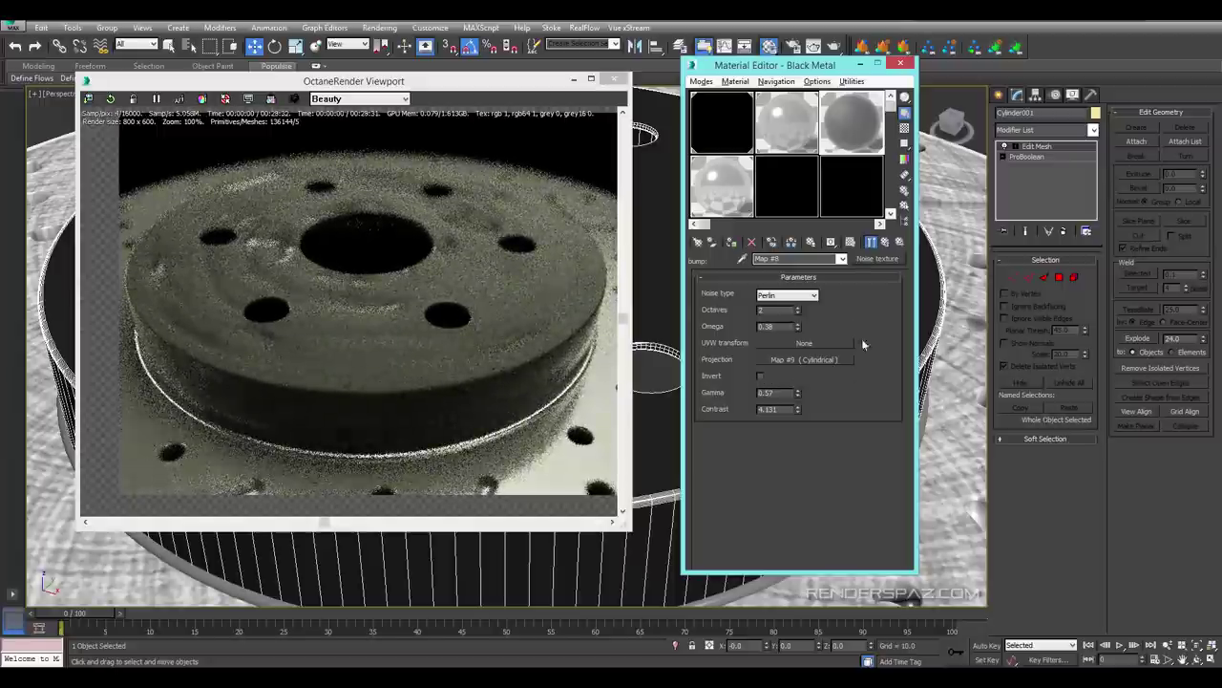
pyautogui.click(818, 360)
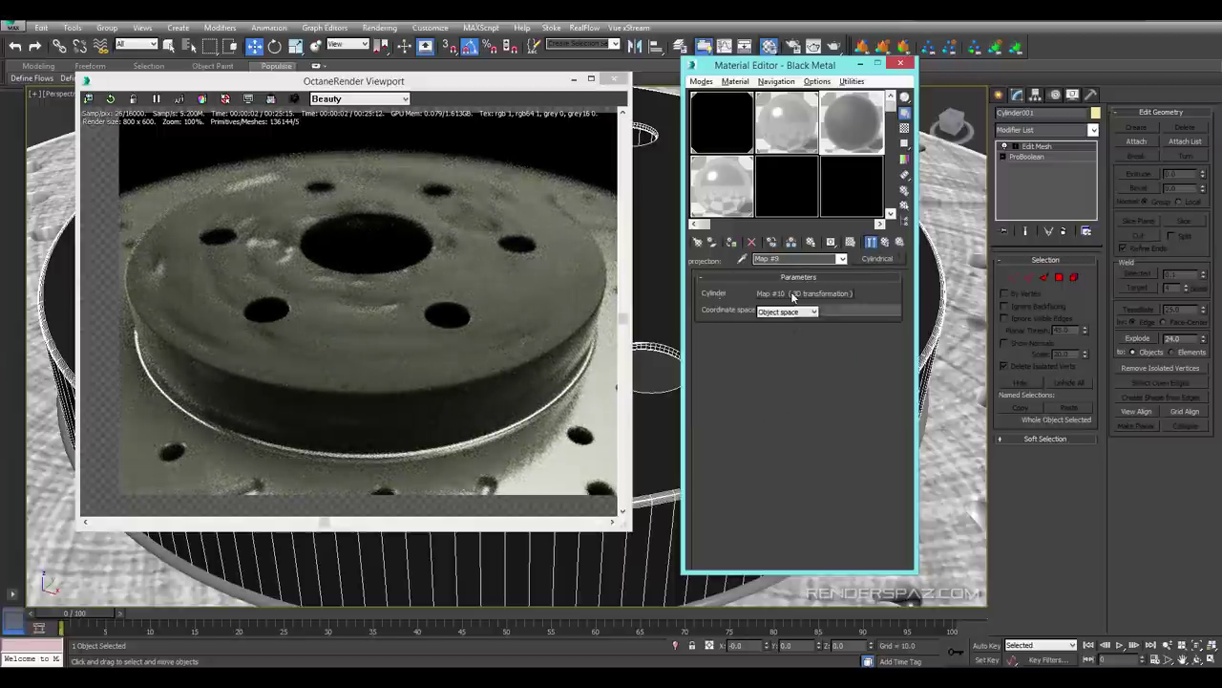
pyautogui.click(792, 295)
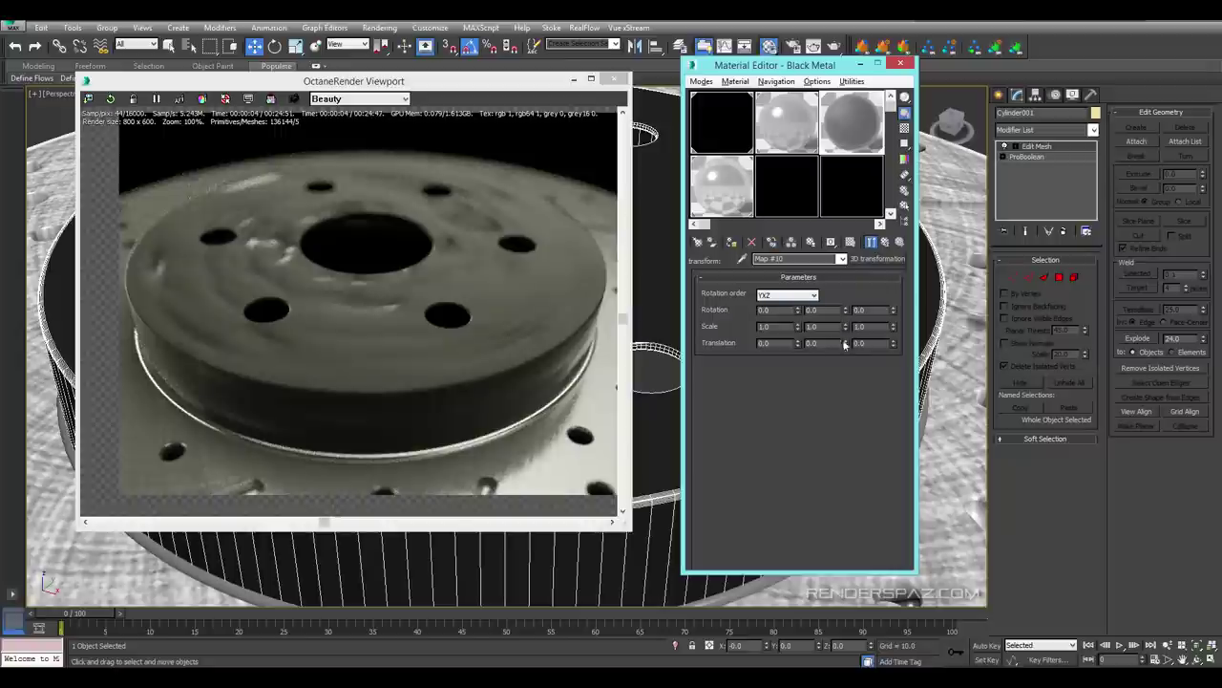
pyautogui.moveTo(800, 342); pyautogui.dragTo(804, 376)
pyautogui.moveTo(846, 329); pyautogui.dragTo(893, 374)
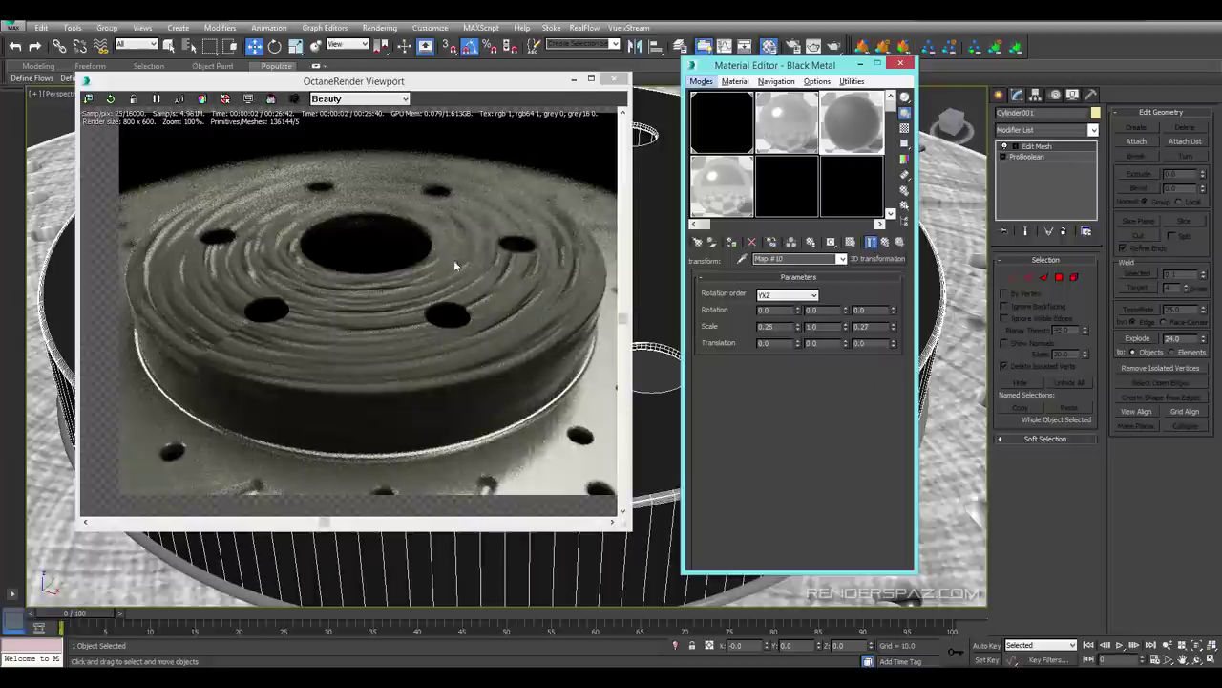
pyautogui.keyDown('alt'); pyautogui.moveTo(614, 557); pyautogui.dragTo(631, 587, button='middle'); pyautogui.keyUp('alt')
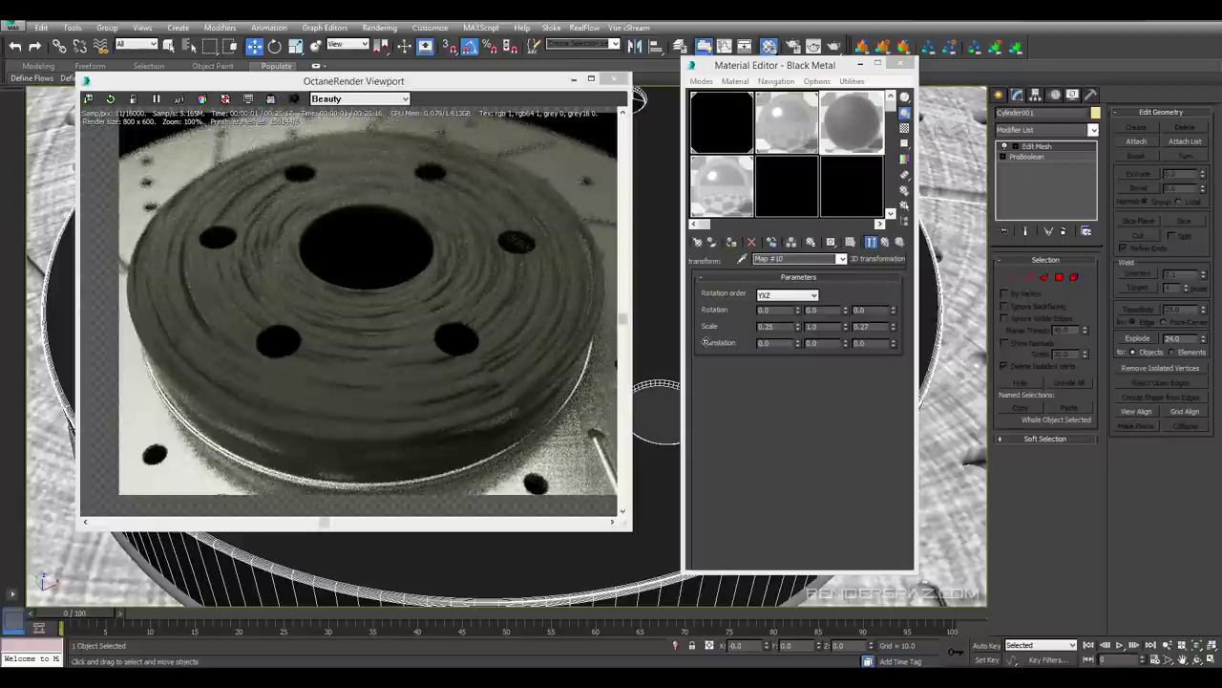
pyautogui.keyDown('alt'); pyautogui.moveTo(545, 513); pyautogui.dragTo(602, 594, button='middle'); pyautogui.keyUp('alt')
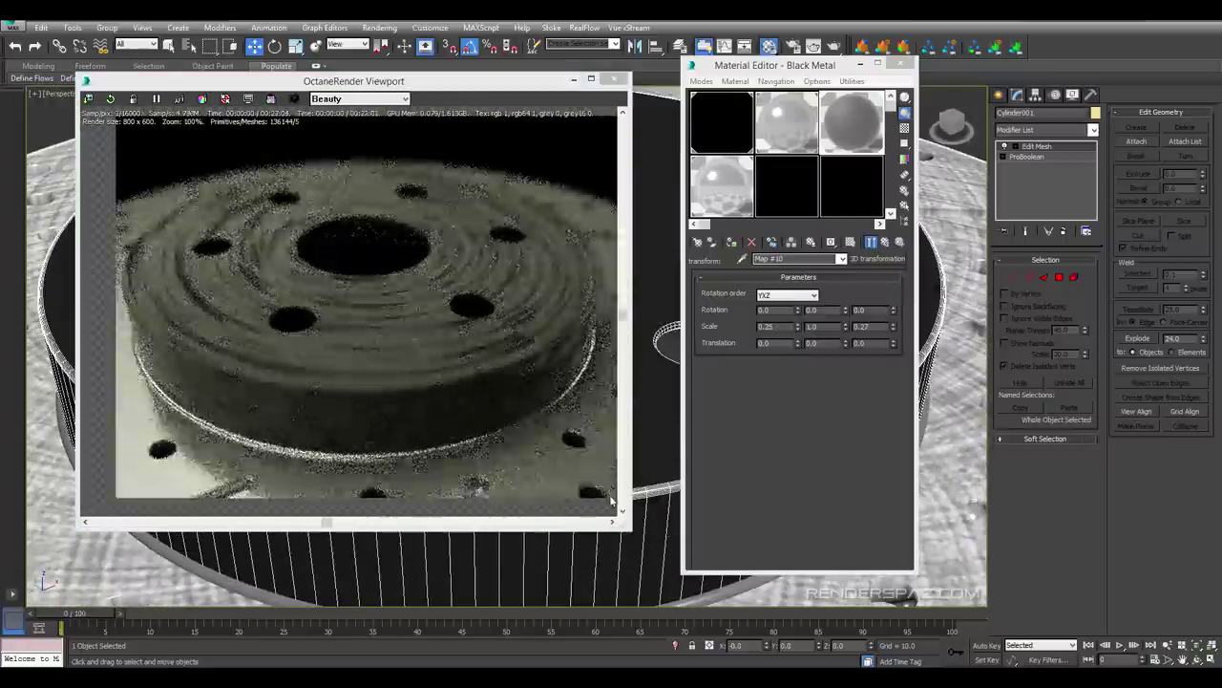
pyautogui.click(873, 327)
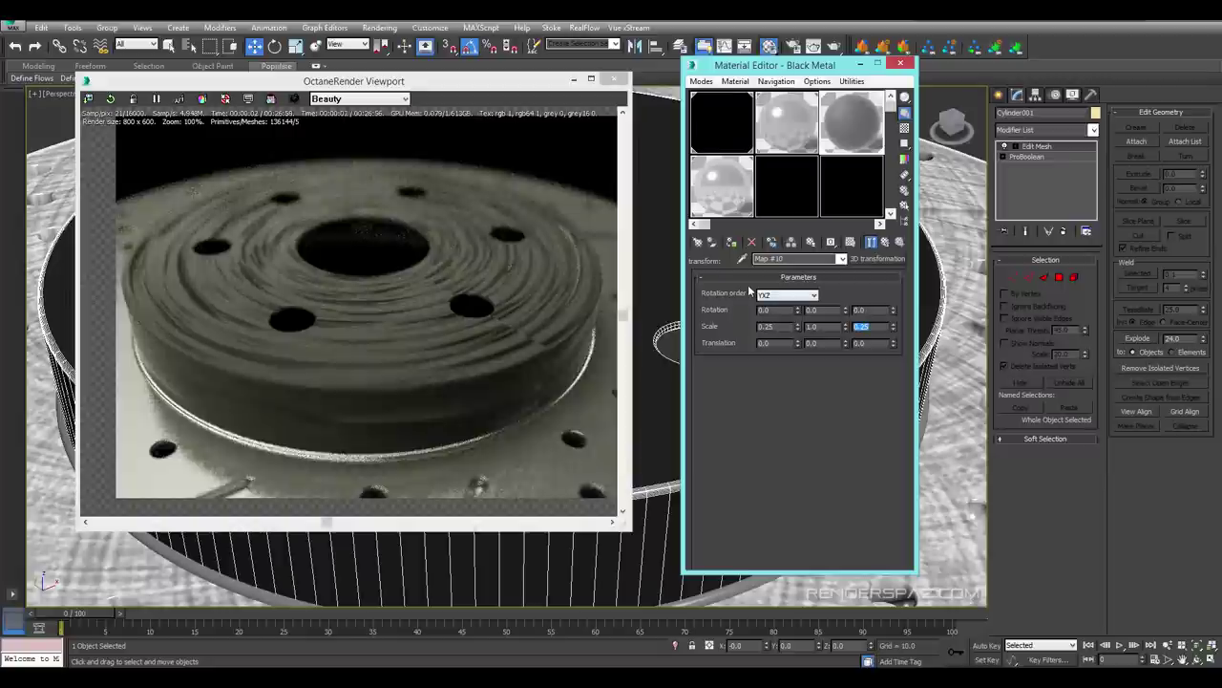
# Try X scale values of 1 and 25 in the 3D transformation, and put the X scale back to 0.25
pyautogui.doubleClick(769, 327)
pyautogui.write('1')
pyautogui.press('Return')
pyautogui.write('25')
pyautogui.press('Return')
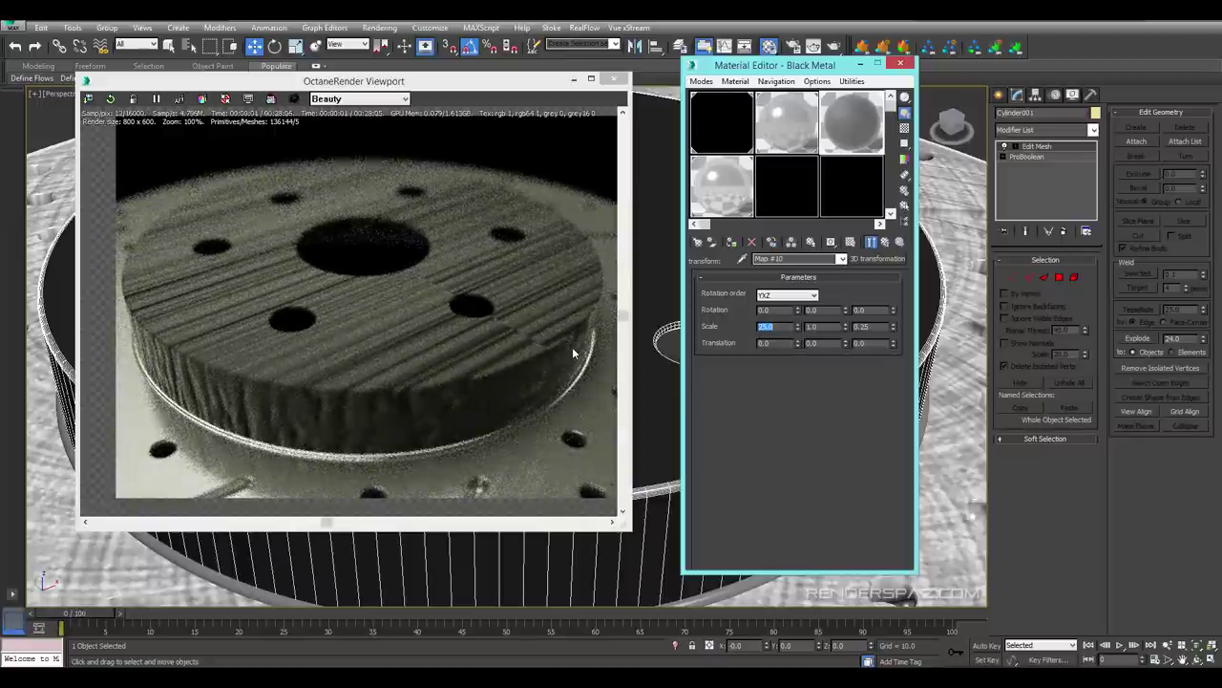
pyautogui.write('1')
pyautogui.press('Return')
pyautogui.write('0.25')
pyautogui.press('Return')
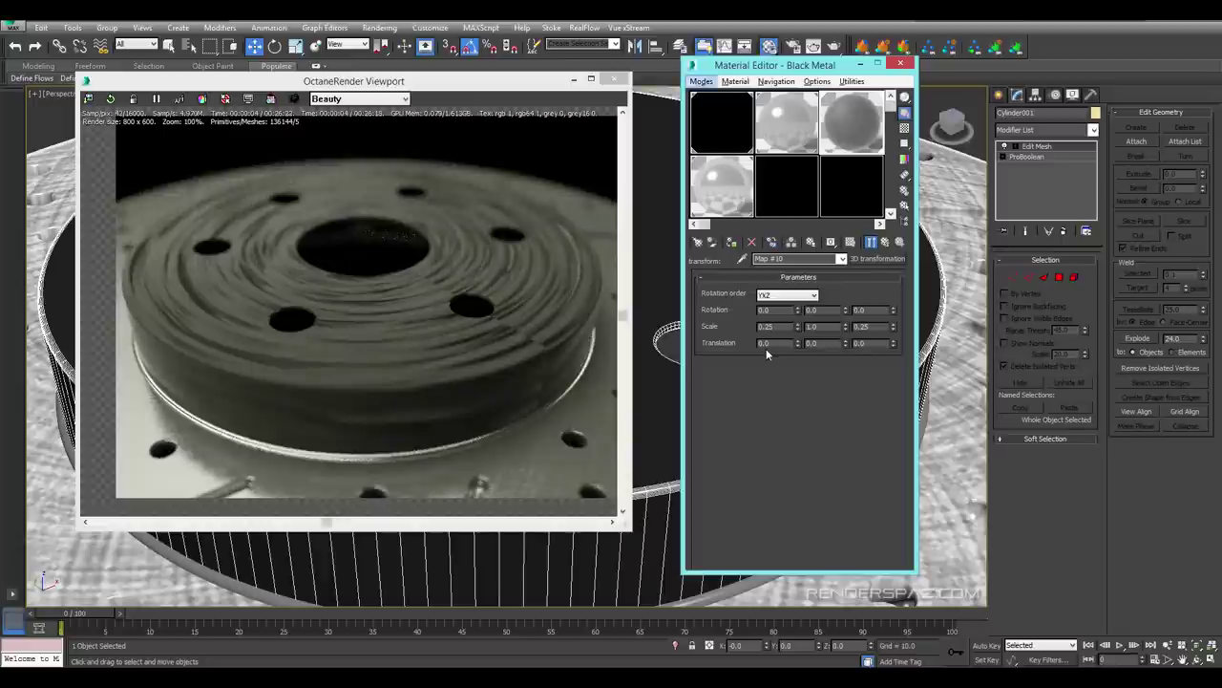
# Return to the noise texture and lower its gamma to 0.27
pyautogui.click(884, 241)
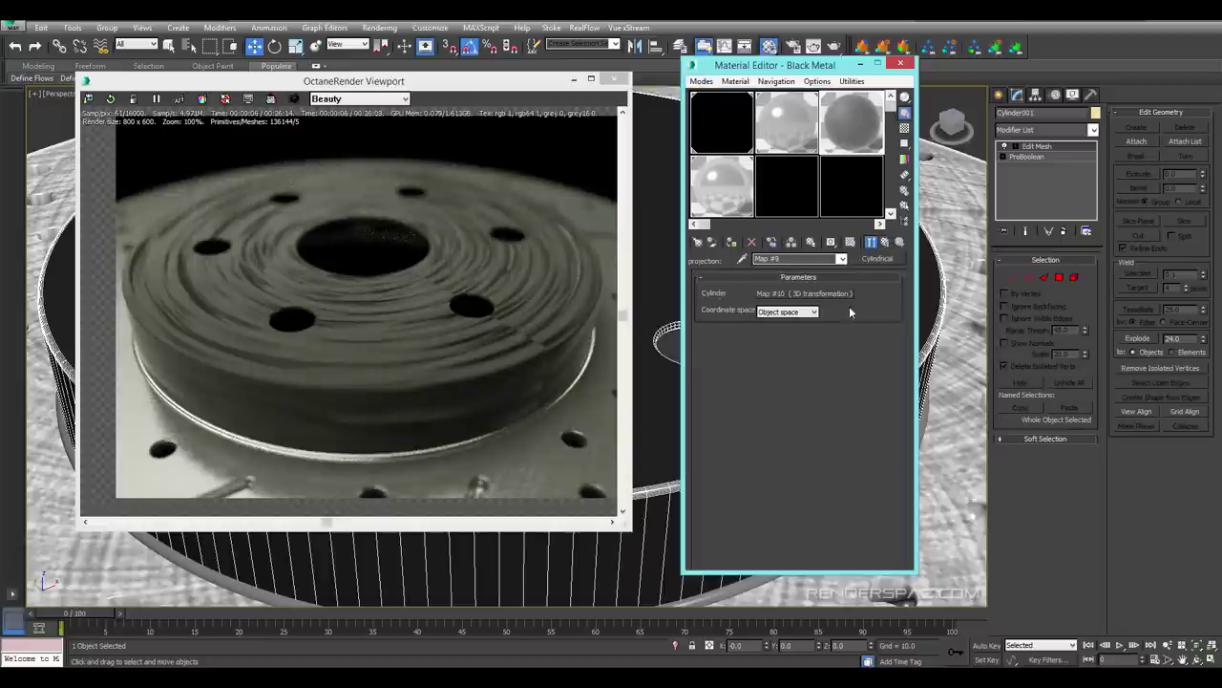
pyautogui.click(884, 242)
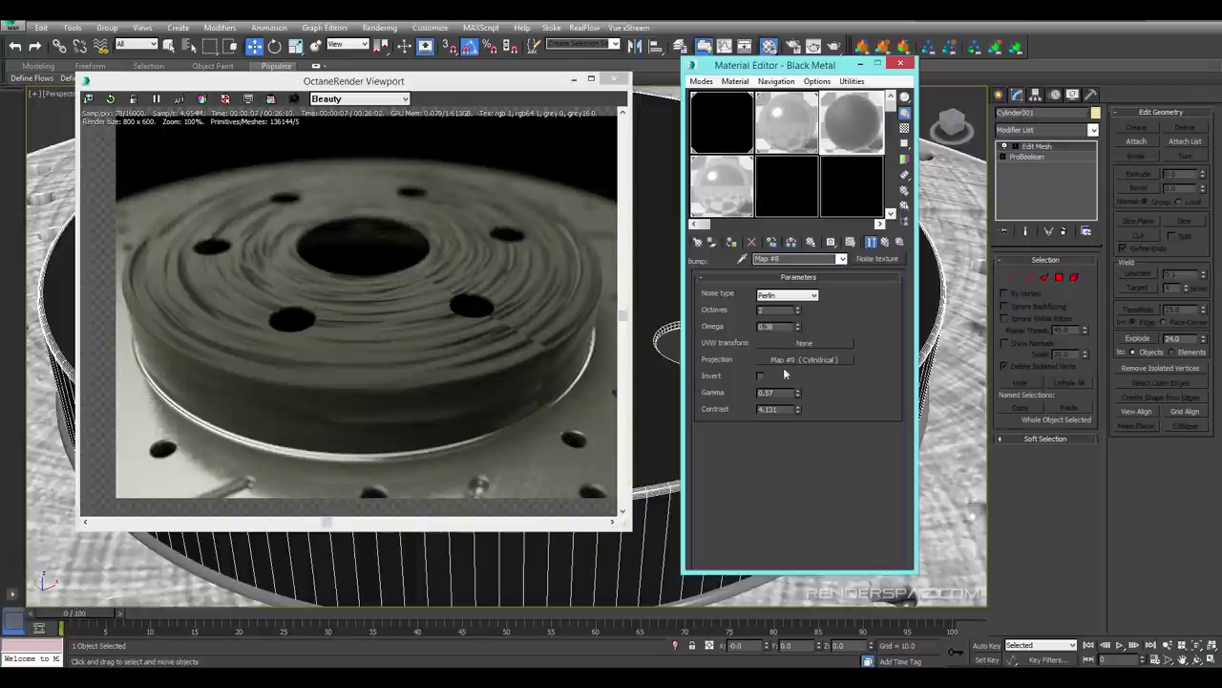
pyautogui.moveTo(796, 395); pyautogui.dragTo(802, 412)
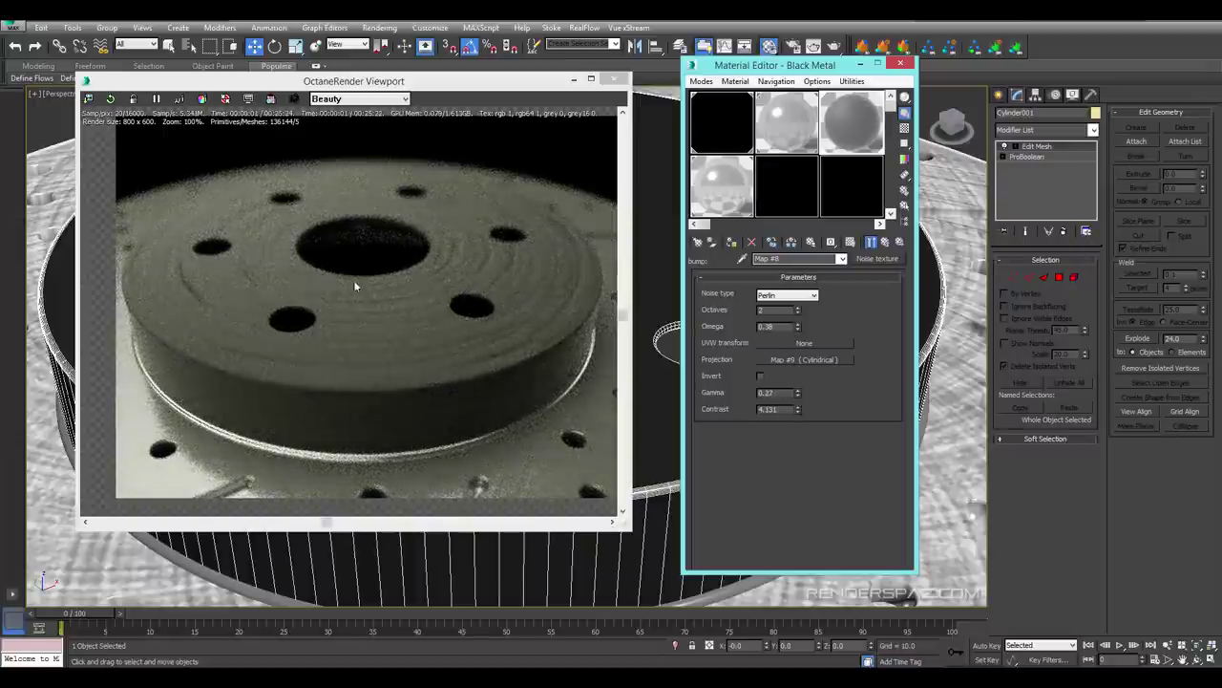
# Return to the Black Metal material and clear the instanced noise map from its roughness
pyautogui.keyDown('alt'); pyautogui.moveTo(489, 554); pyautogui.dragTo(524, 551, button='middle'); pyautogui.keyUp('alt')
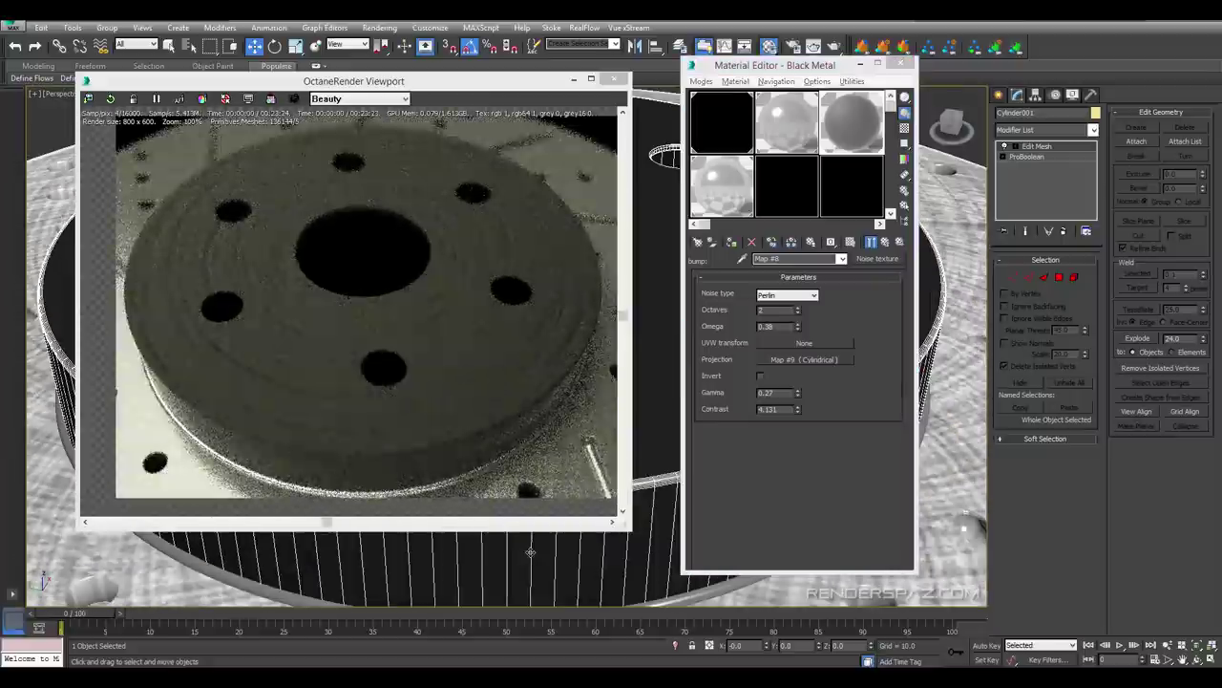
pyautogui.scroll(-7, 532, 545)
pyautogui.scroll(7, 534, 545)
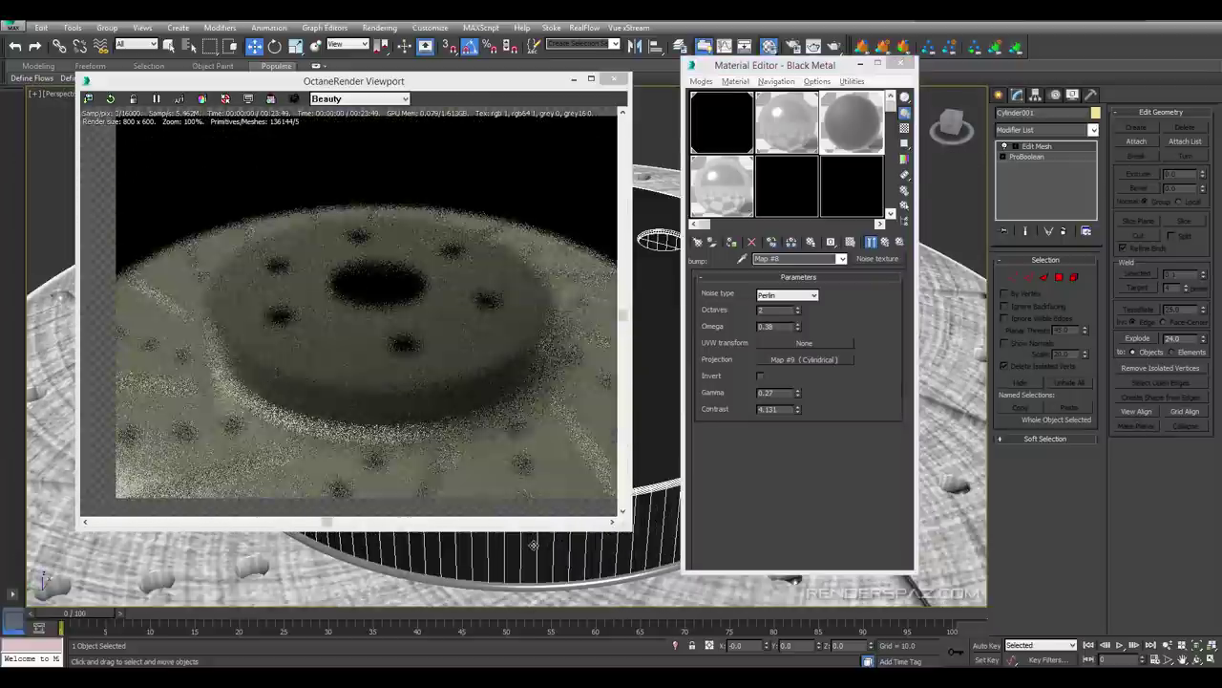
pyautogui.keyDown('alt'); pyautogui.moveTo(534, 545); pyautogui.dragTo(546, 554, button='middle'); pyautogui.keyUp('alt')
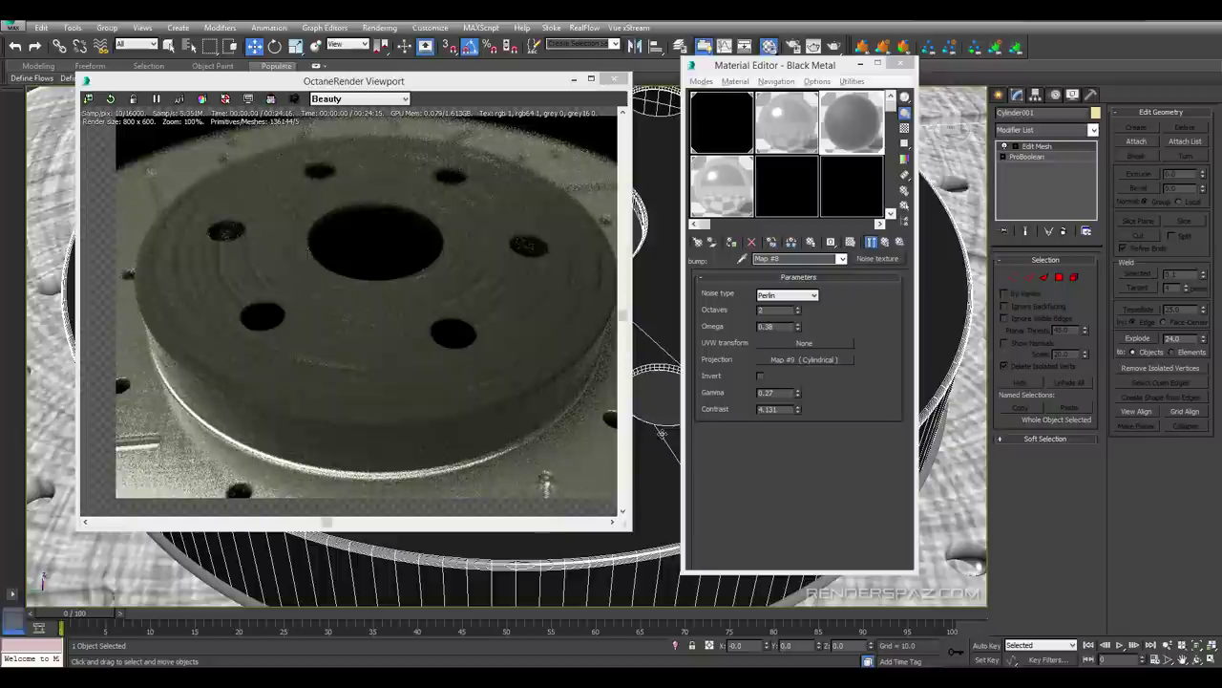
pyautogui.click(896, 244)
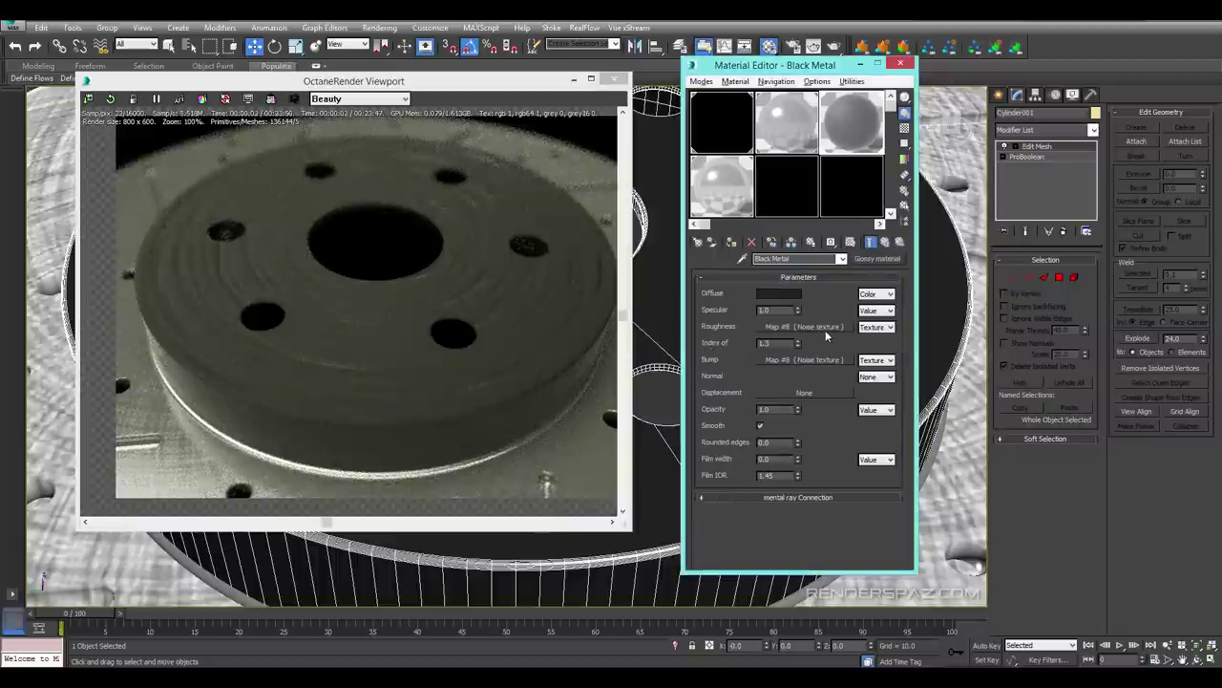
pyautogui.rightClick(821, 327)
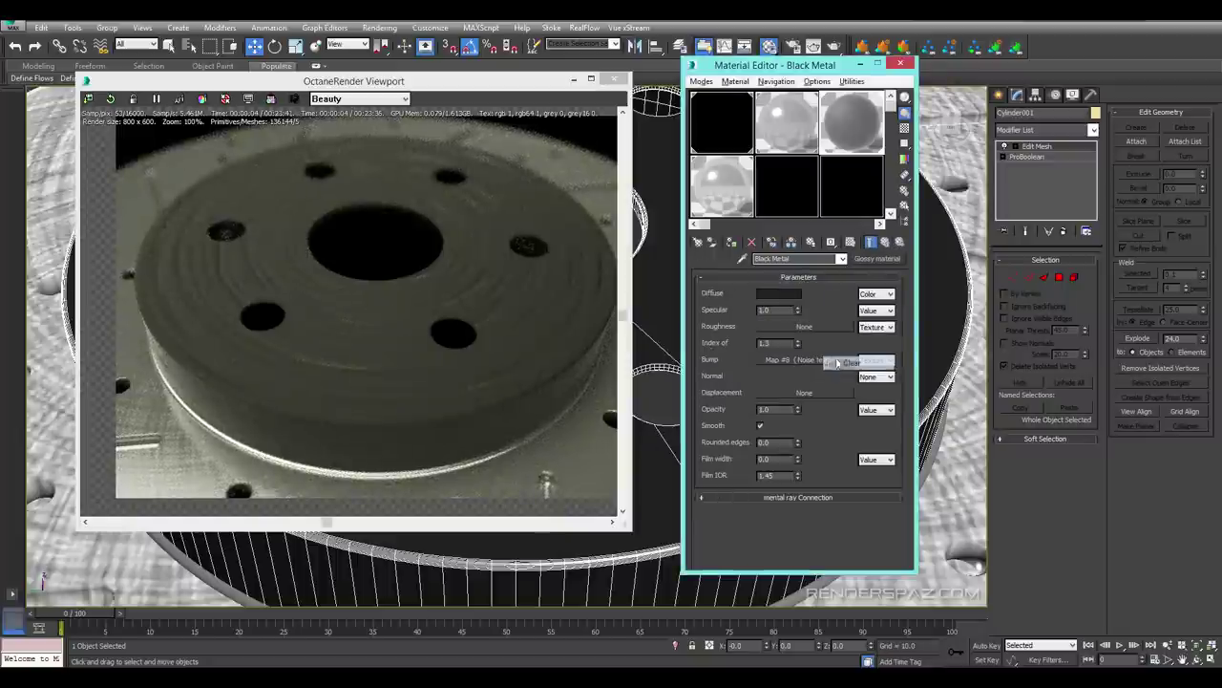
pyautogui.click(855, 361)
pyautogui.moveTo(488, 407); pyautogui.dragTo(470, 403, button='middle')
pyautogui.keyDown('alt'); pyautogui.moveTo(554, 538); pyautogui.dragTo(498, 541, button='middle'); pyautogui.keyUp('alt')
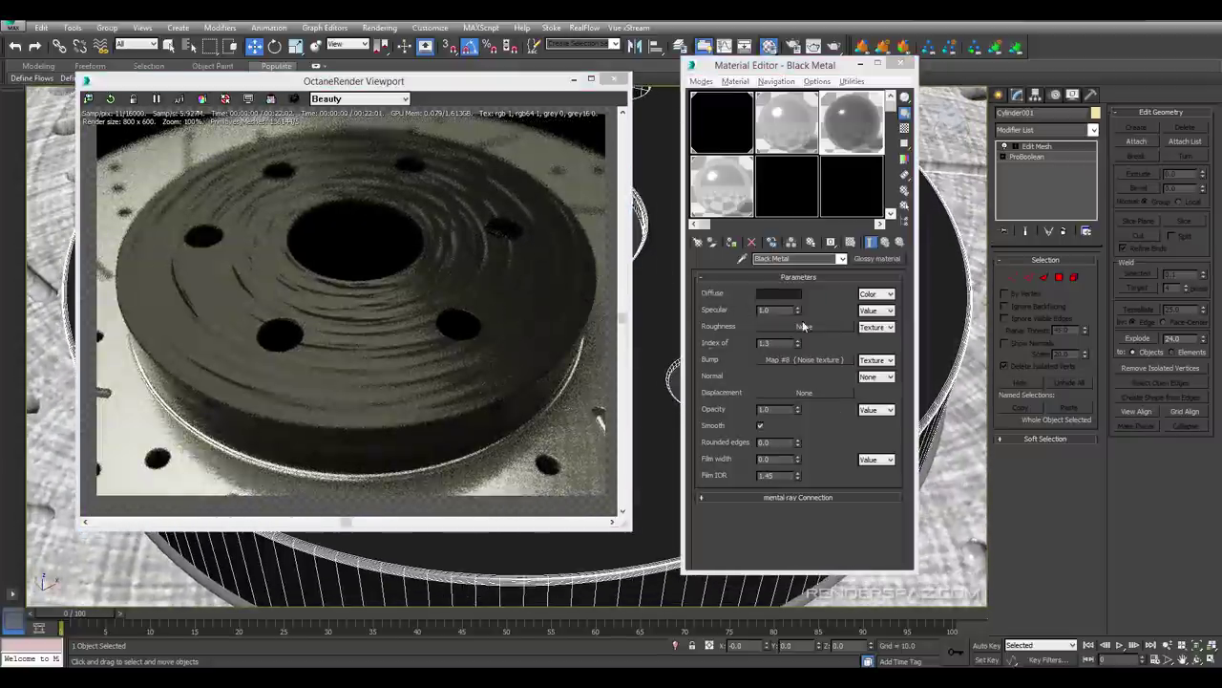
# Switch Black Metal's roughness from a texture to a value and set it to 0.163, checking the hub's reflections
pyautogui.click(871, 328)
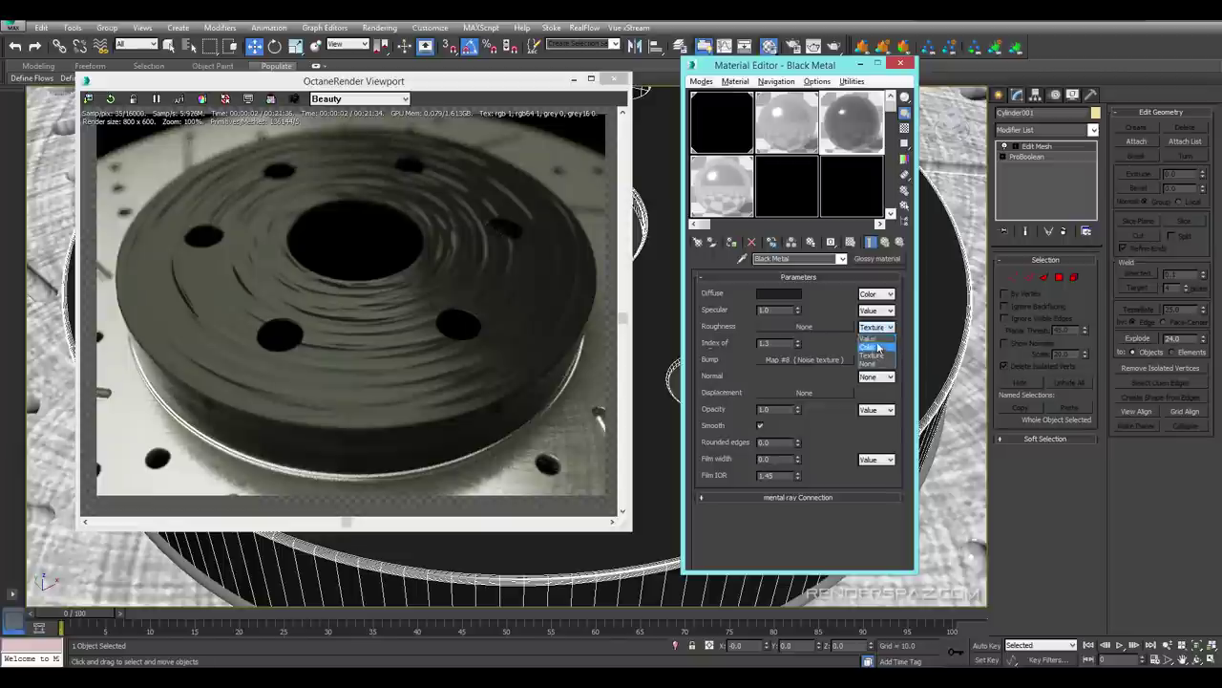
pyautogui.moveTo(798, 326); pyautogui.dragTo(803, 316)
pyautogui.click(594, 523)
pyautogui.keyDown('alt'); pyautogui.moveTo(636, 528); pyautogui.dragTo(564, 521, button='middle'); pyautogui.keyUp('alt')
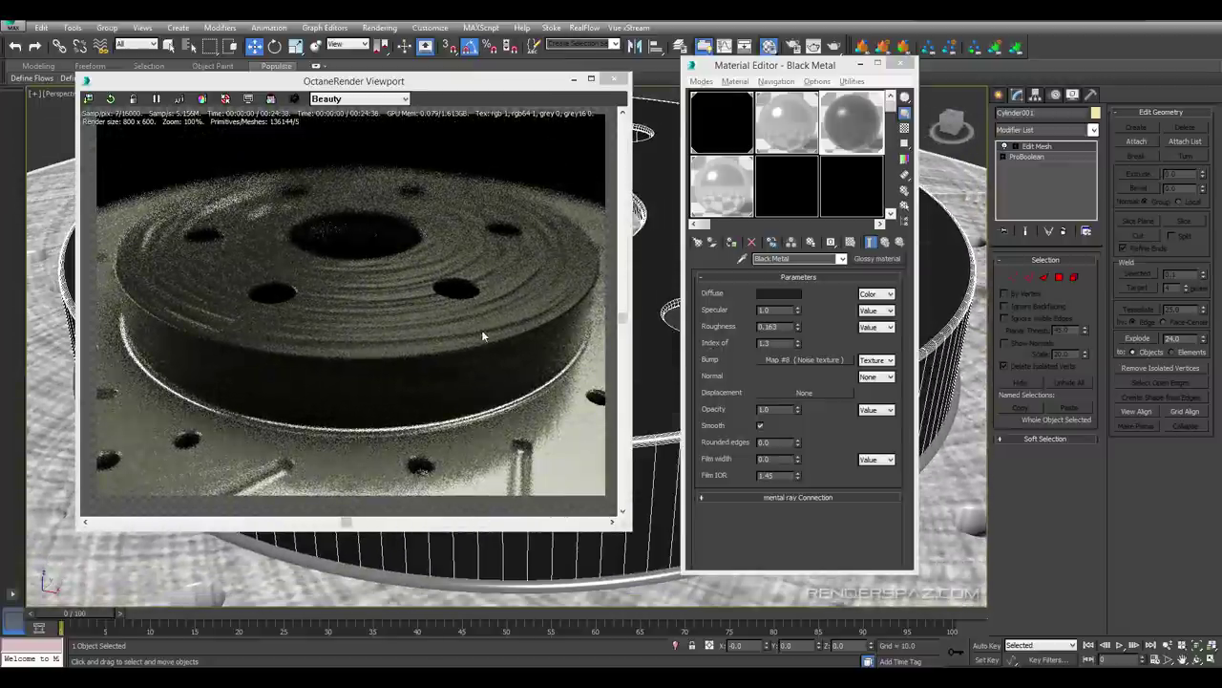
pyautogui.click(481, 329)
pyautogui.scroll(-7, 575, 554)
pyautogui.keyDown('alt'); pyautogui.moveTo(644, 560); pyautogui.dragTo(584, 567, button='middle'); pyautogui.keyUp('alt')
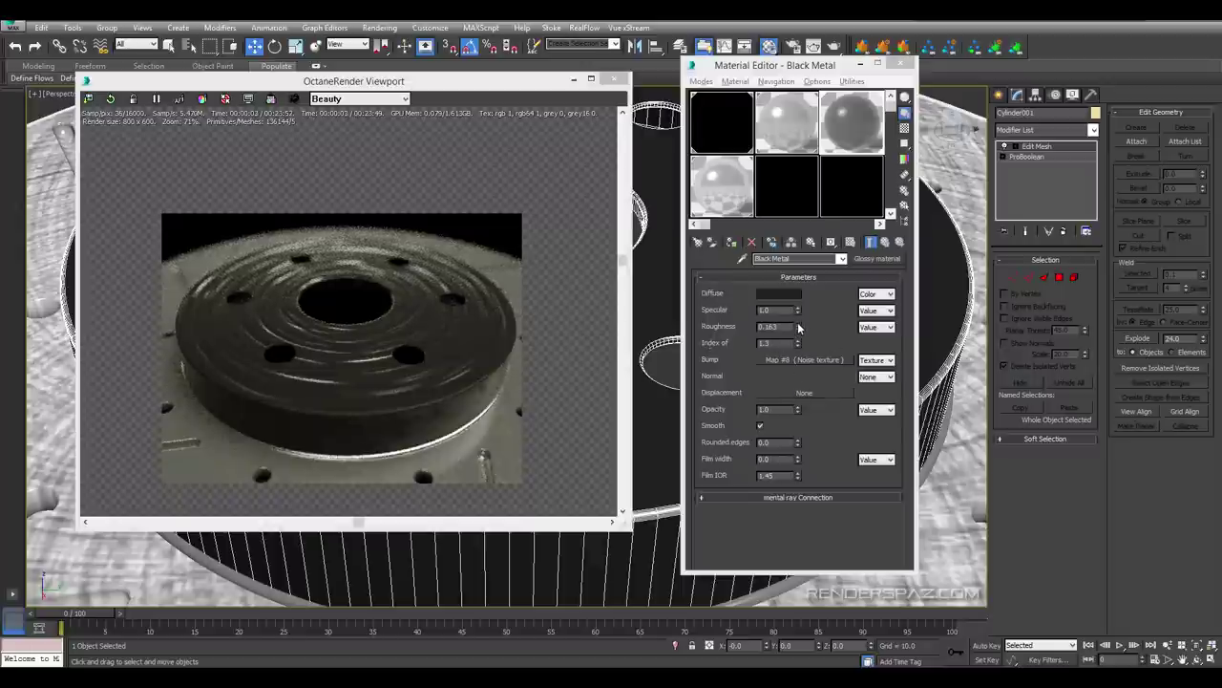
# Lower Black Metal's specular value to 0.38 and check the hub's reflections in the render from several angles
pyautogui.moveTo(800, 313); pyautogui.dragTo(816, 351)
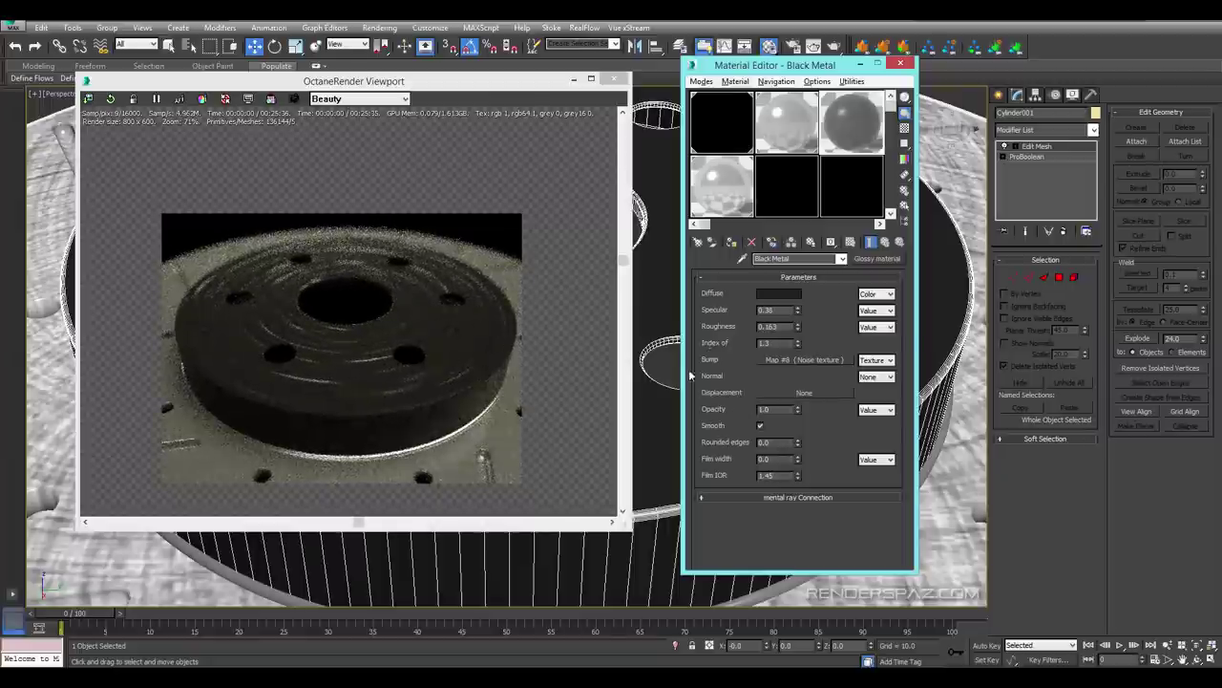
pyautogui.scroll(8, 654, 344)
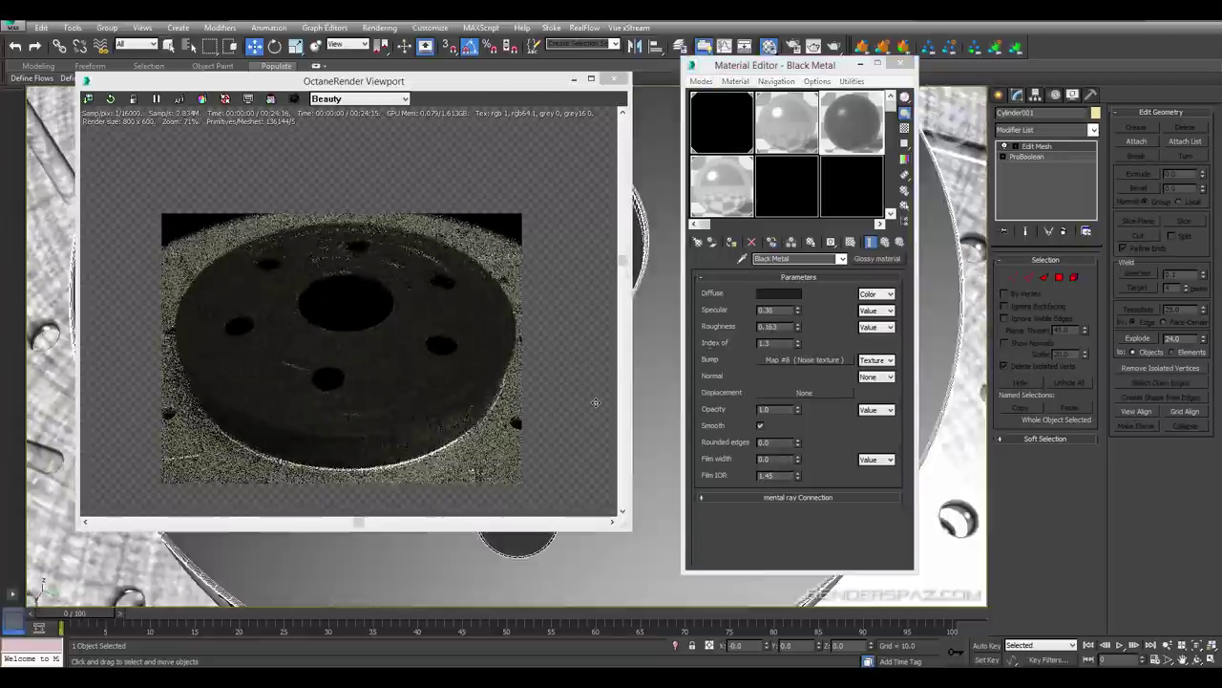
pyautogui.keyDown('alt'); pyautogui.moveTo(662, 388); pyautogui.dragTo(710, 343, button='middle'); pyautogui.keyUp('alt')
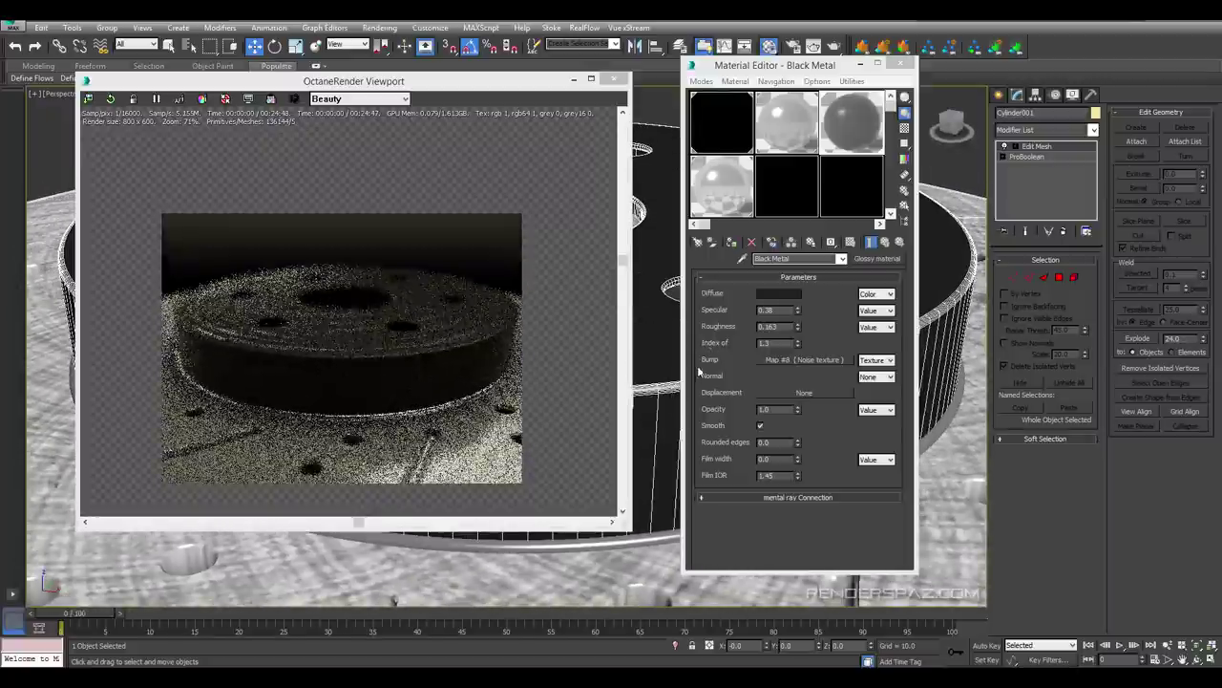
pyautogui.click(700, 400)
pyautogui.keyDown('alt'); pyautogui.moveTo(635, 358); pyautogui.dragTo(653, 383, button='middle'); pyautogui.keyUp('alt')
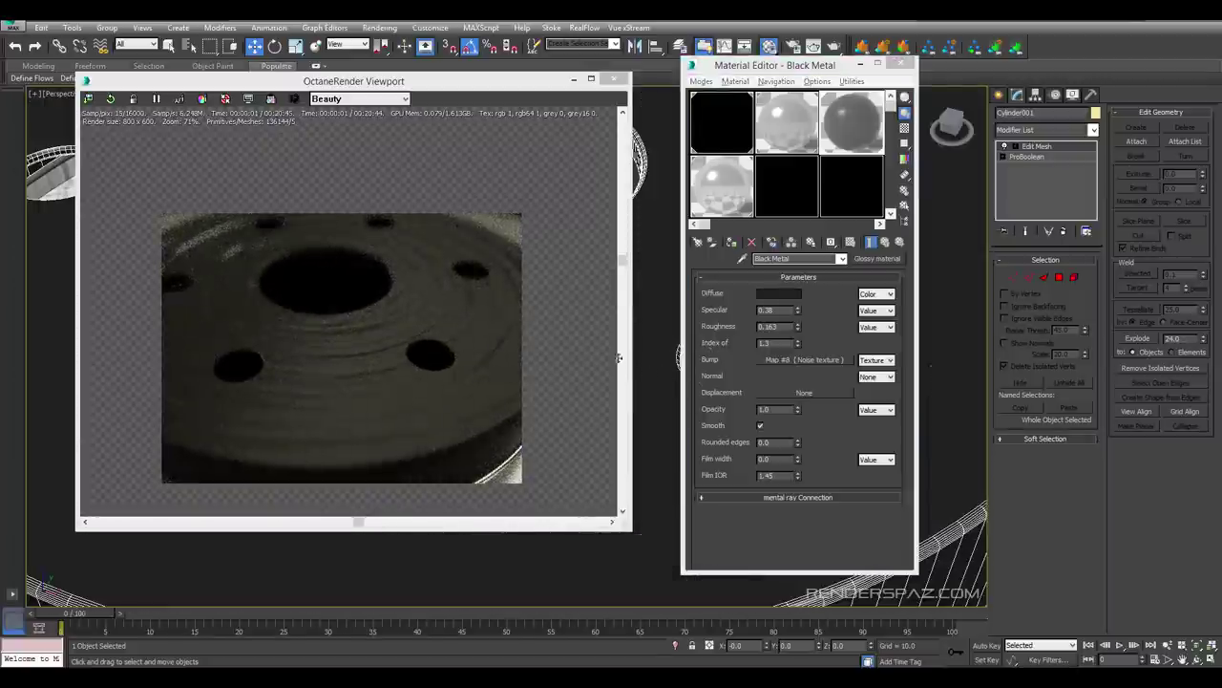
pyautogui.click(423, 294)
pyautogui.scroll(2, 423, 294)
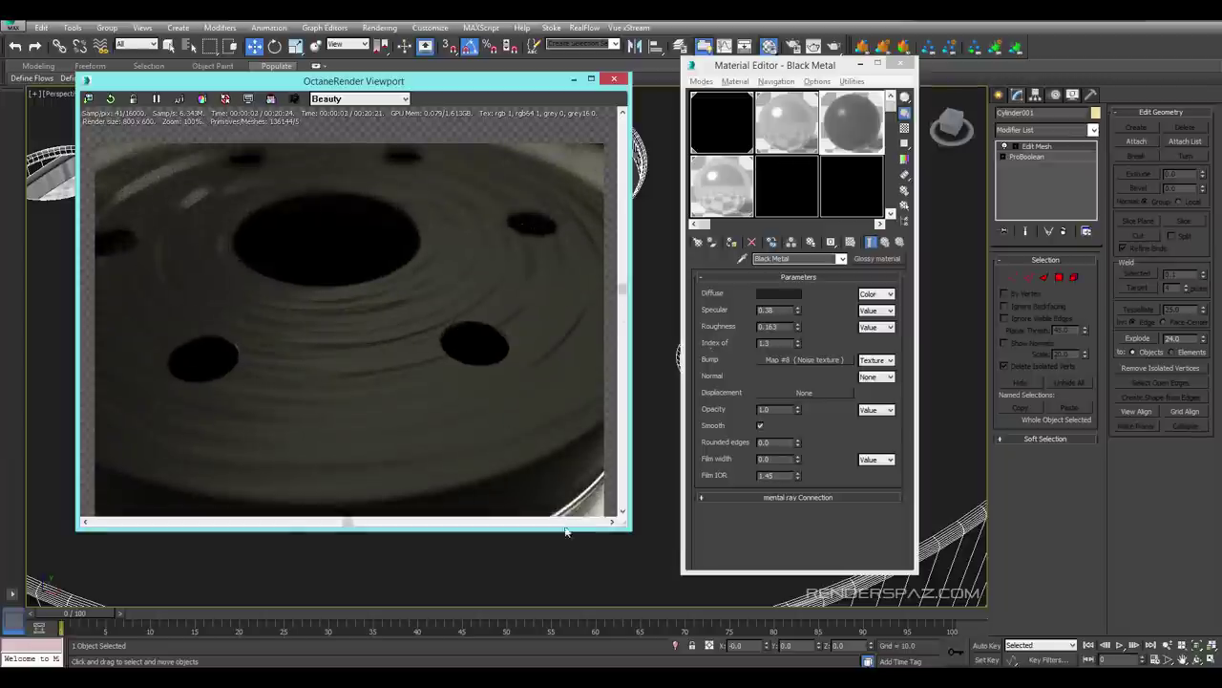
pyautogui.keyDown('alt'); pyautogui.moveTo(581, 578); pyautogui.dragTo(511, 566, button='middle'); pyautogui.keyUp('alt')
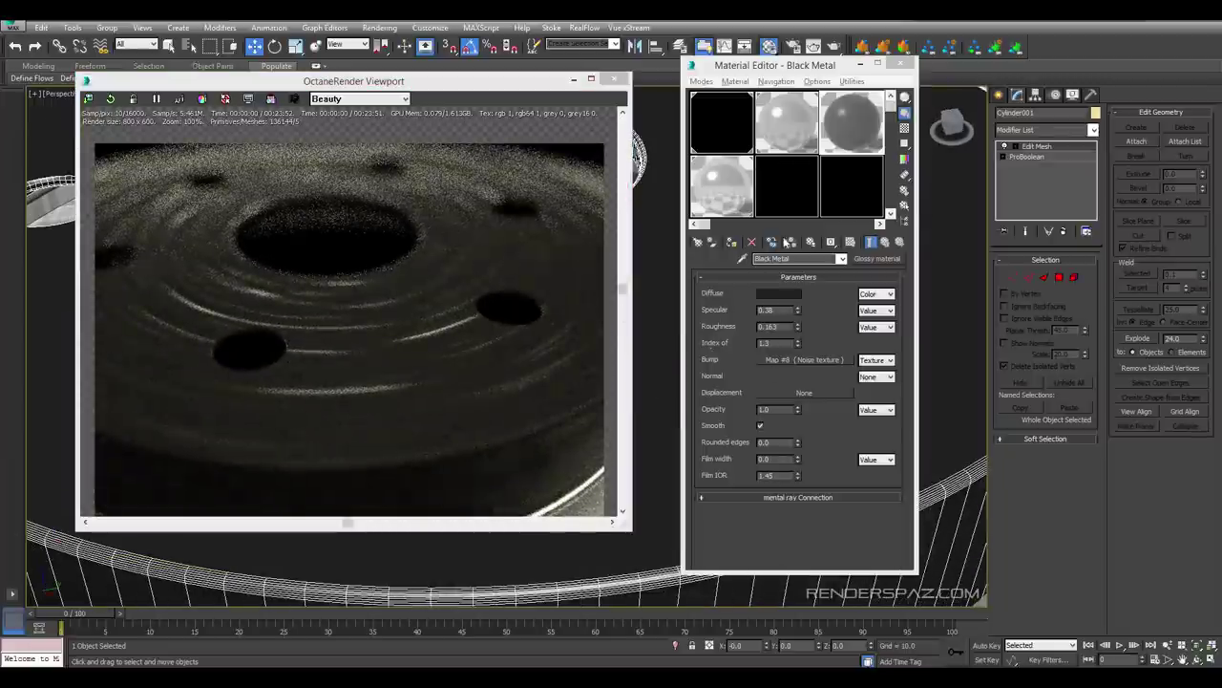
# Raise the contrast of Black Metal's bump noise texture to 9.543, check the grooves on the hub, and return to the material
pyautogui.click(887, 247)
pyautogui.click(812, 360)
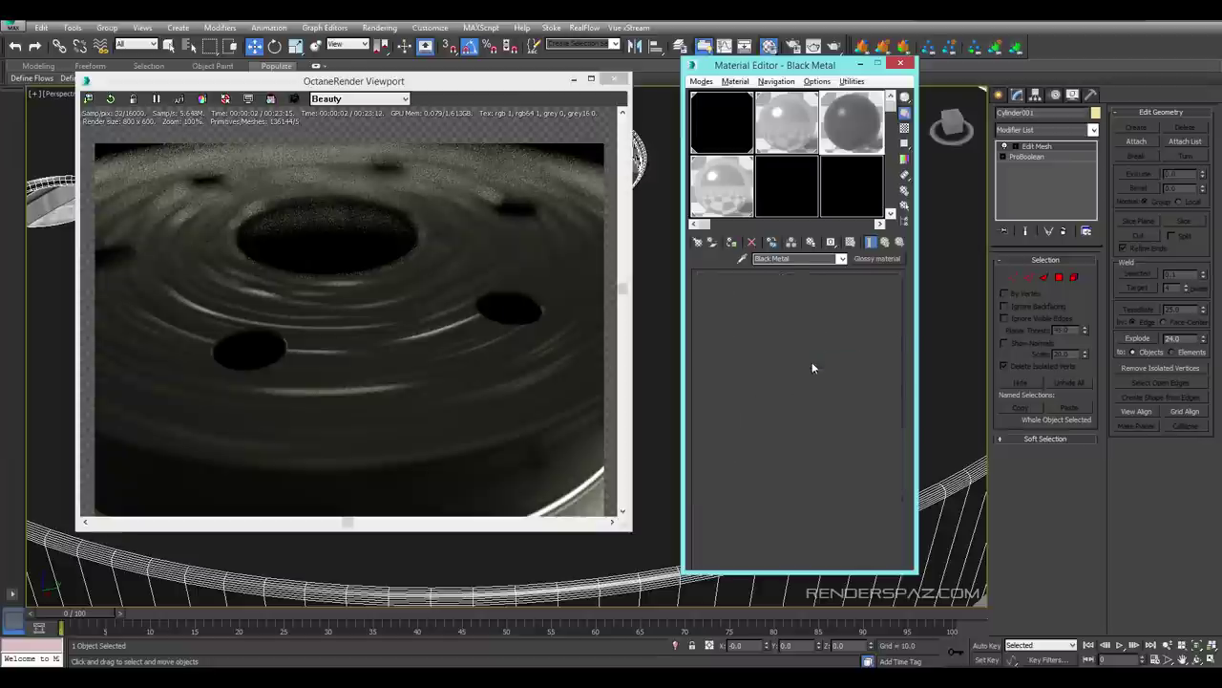
pyautogui.moveTo(798, 427); pyautogui.dragTo(806, 328)
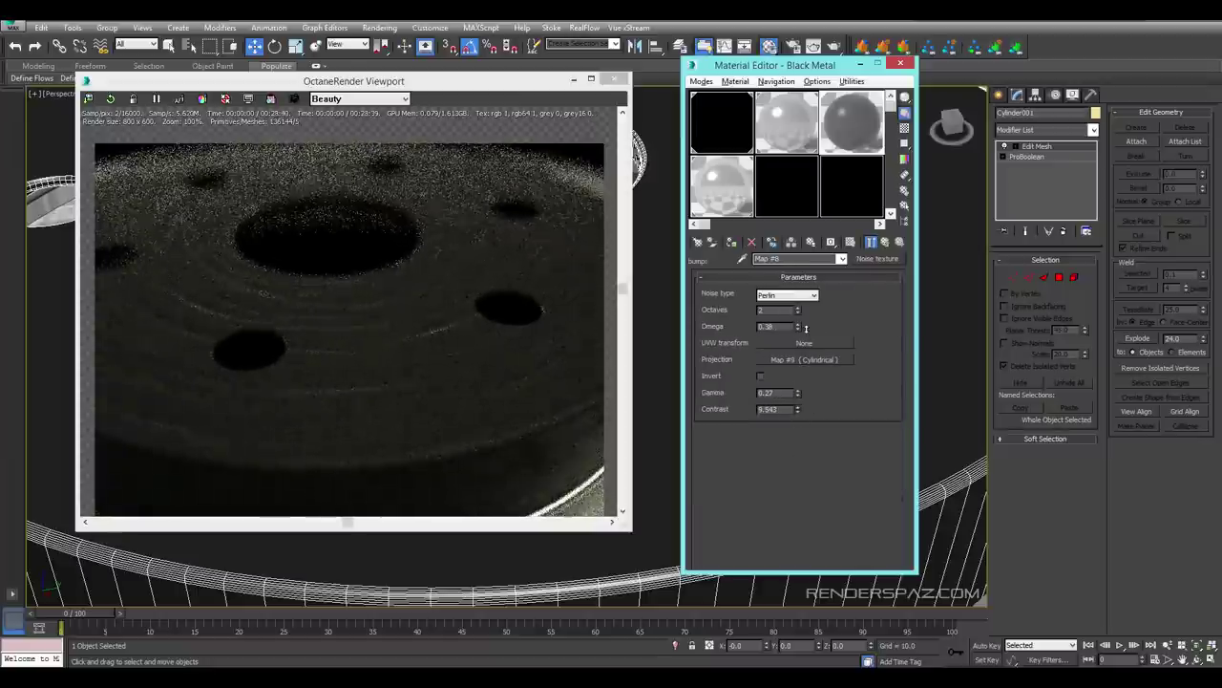
pyautogui.keyDown('alt'); pyautogui.moveTo(584, 548); pyautogui.dragTo(499, 559, button='middle'); pyautogui.keyUp('alt')
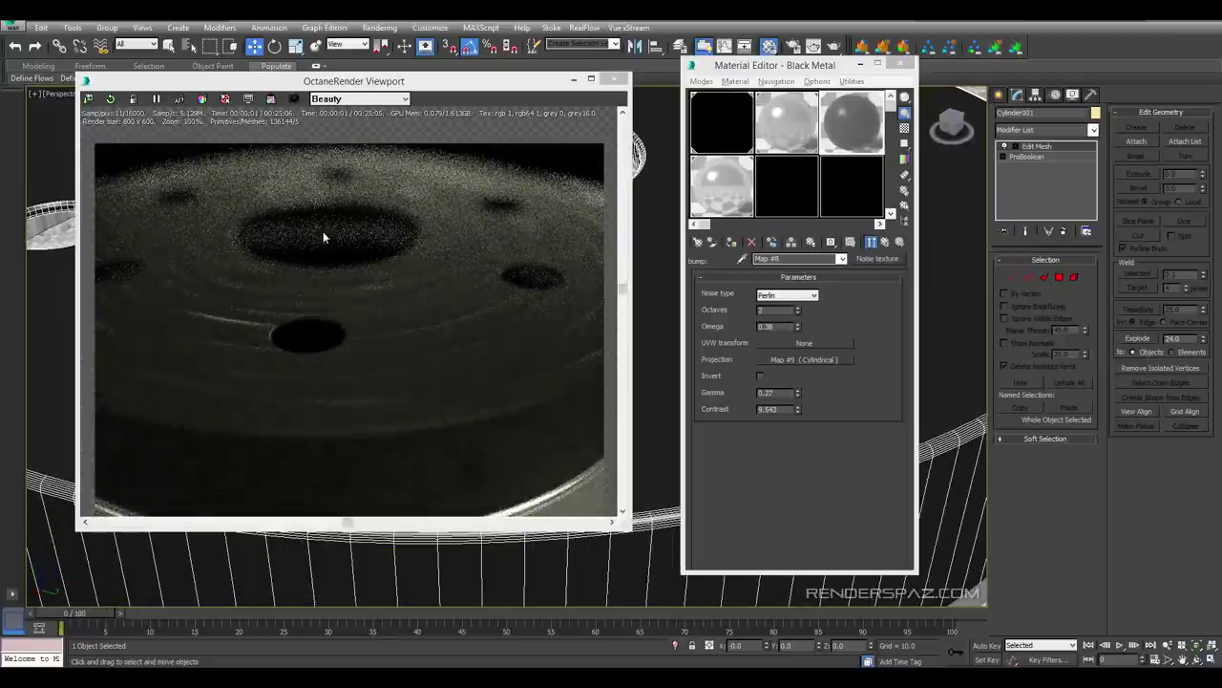
pyautogui.keyDown('alt'); pyautogui.moveTo(654, 593); pyautogui.dragTo(570, 586, button='middle'); pyautogui.keyUp('alt')
pyautogui.scroll(3, 570, 586)
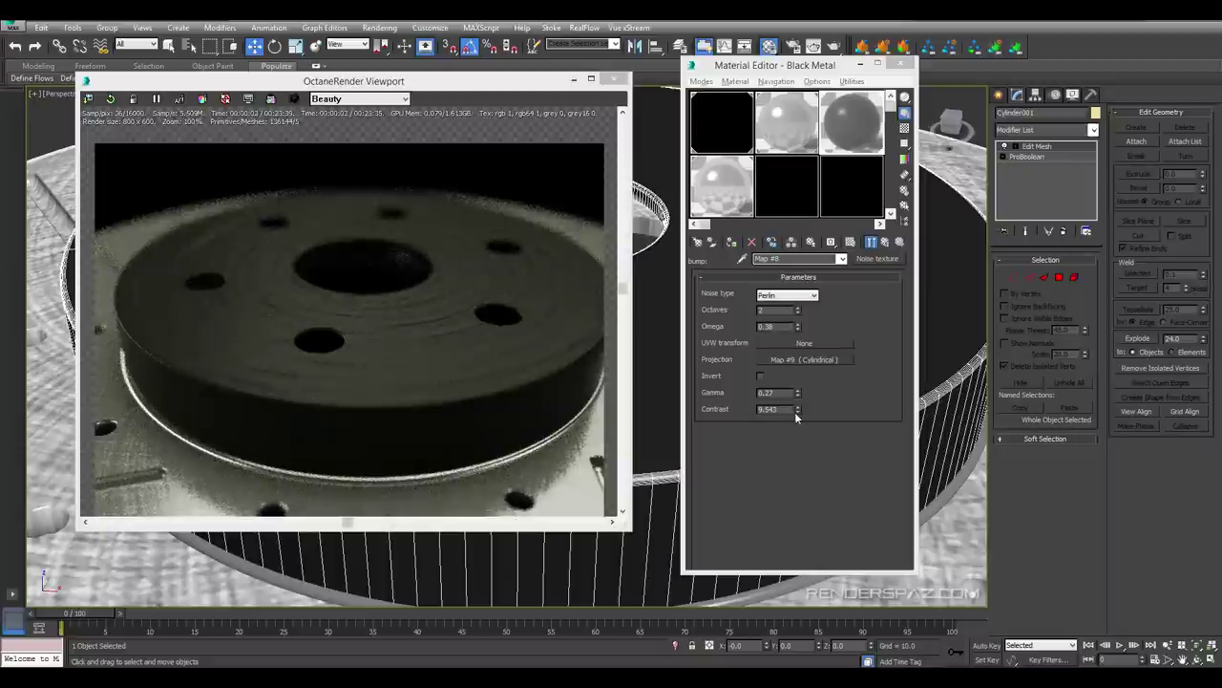
pyautogui.moveTo(797, 411); pyautogui.dragTo(800, 404)
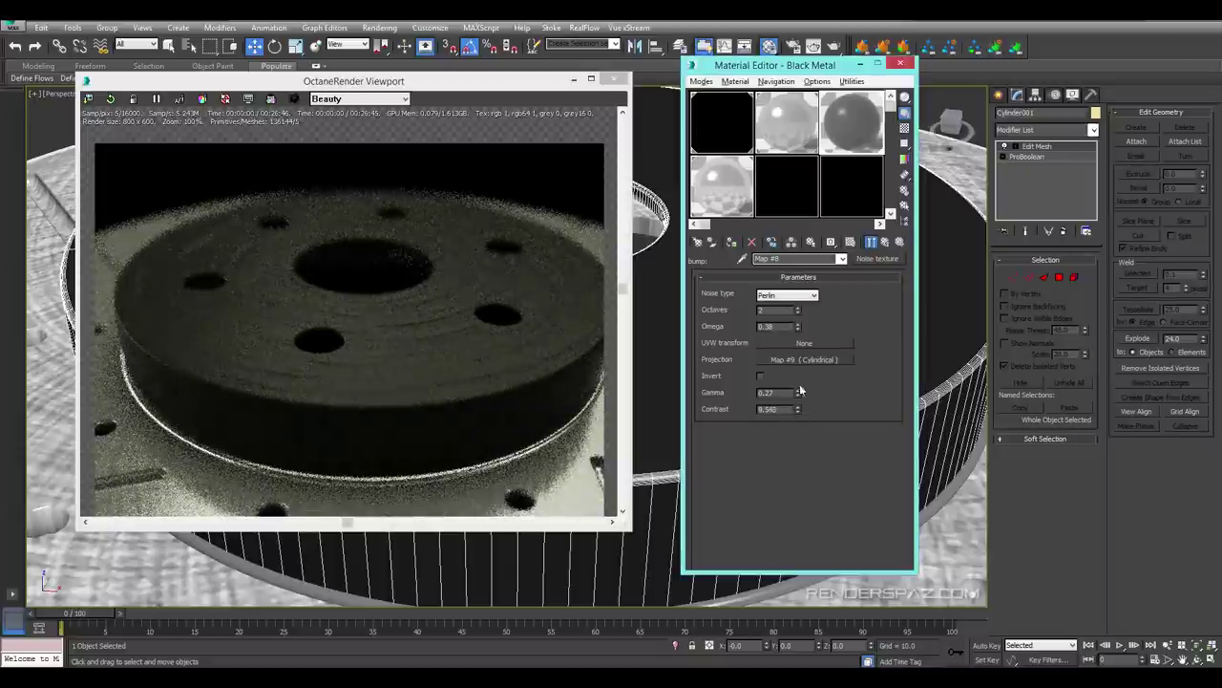
pyautogui.click(885, 242)
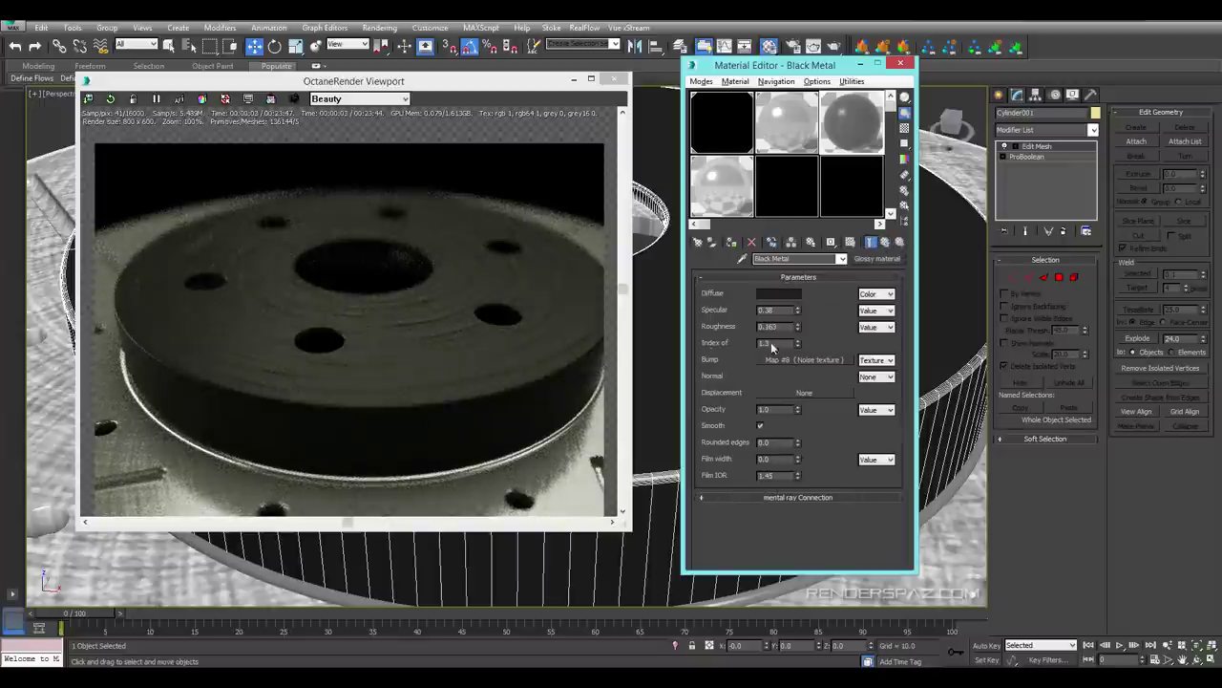
# Set the Y translation to -0.23 in the 3D transformation of the bump noise's cylindrical projection and check the rotor render
pyautogui.keyDown('alt'); pyautogui.moveTo(468, 576); pyautogui.dragTo(619, 625, button='middle'); pyautogui.keyUp('alt')
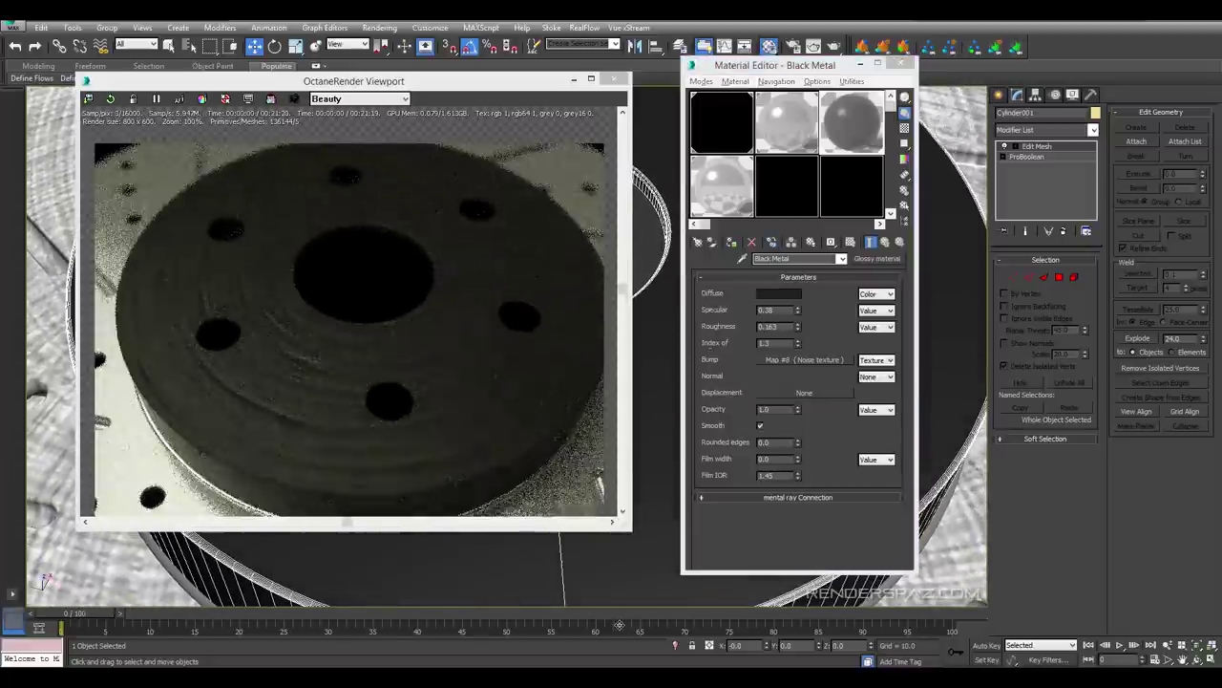
pyautogui.click(889, 246)
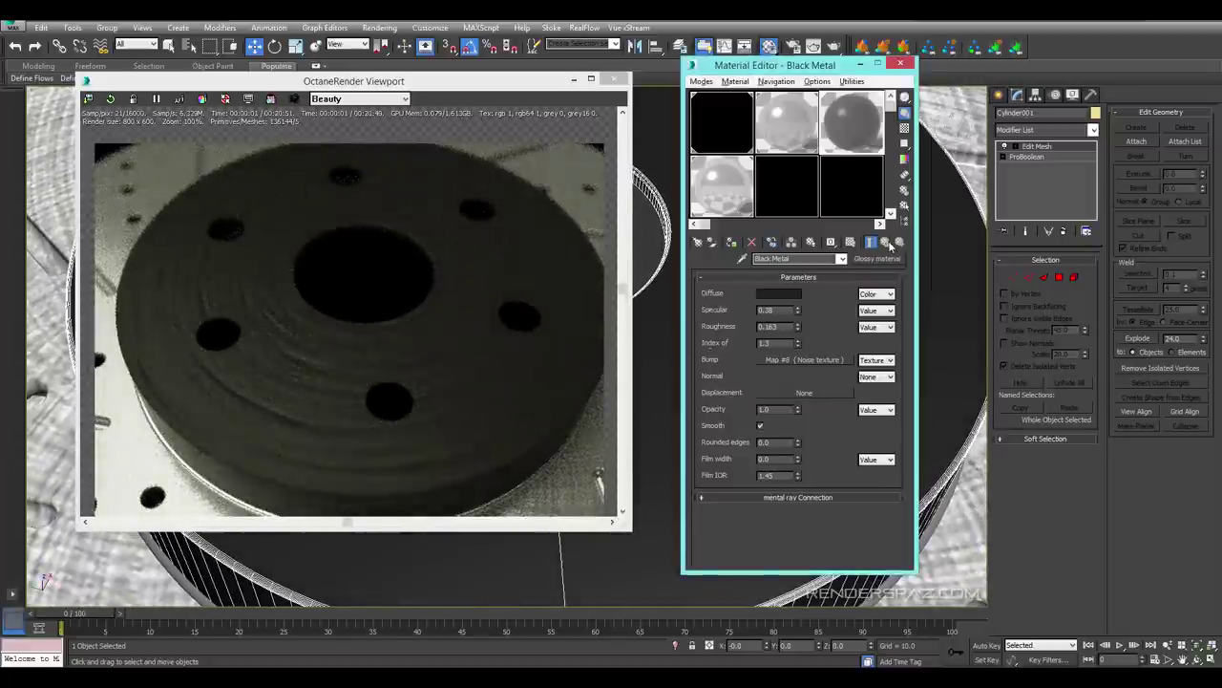
pyautogui.click(832, 361)
pyautogui.click(776, 366)
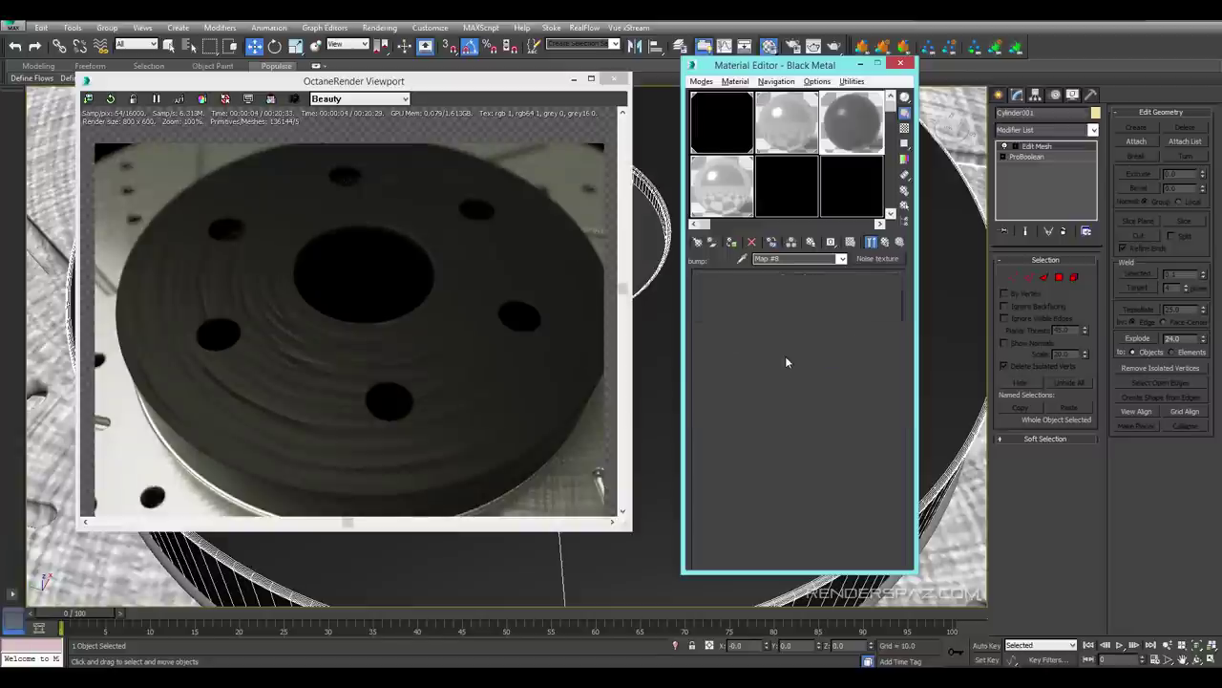
pyautogui.click(807, 310)
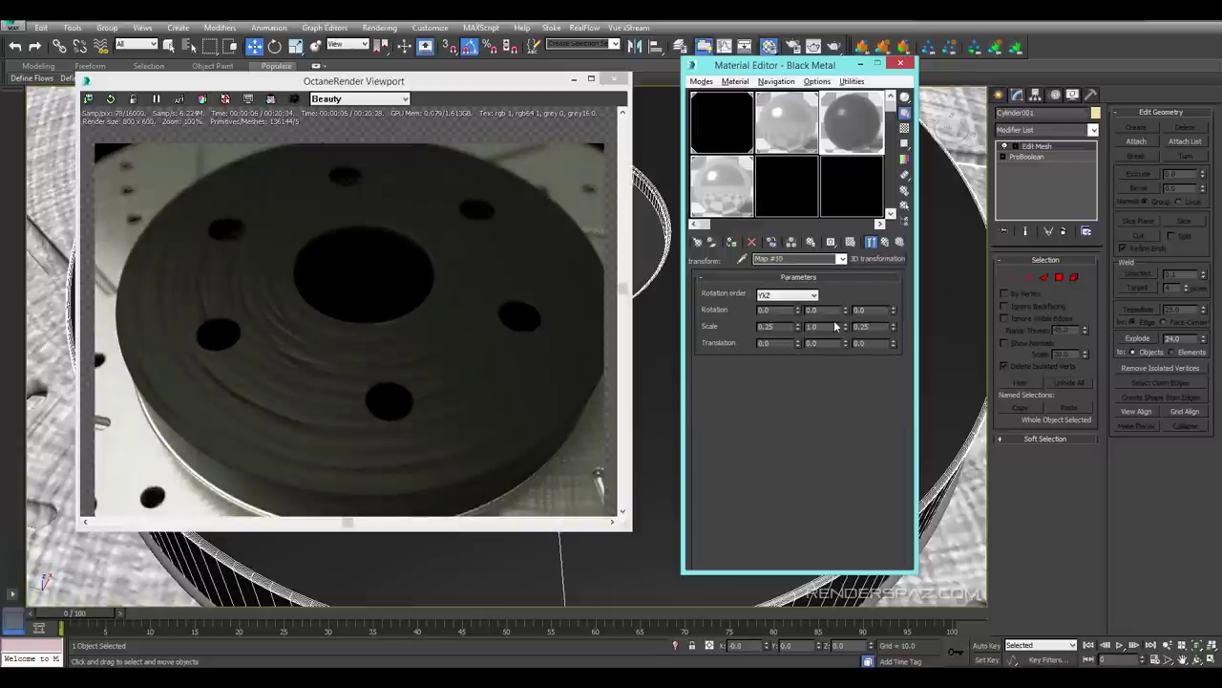
pyautogui.click(804, 298)
pyautogui.click(826, 342)
pyautogui.moveTo(846, 348); pyautogui.dragTo(669, 387)
pyautogui.keyDown('alt'); pyautogui.moveTo(669, 388); pyautogui.dragTo(567, 521, button='middle'); pyautogui.keyUp('alt')
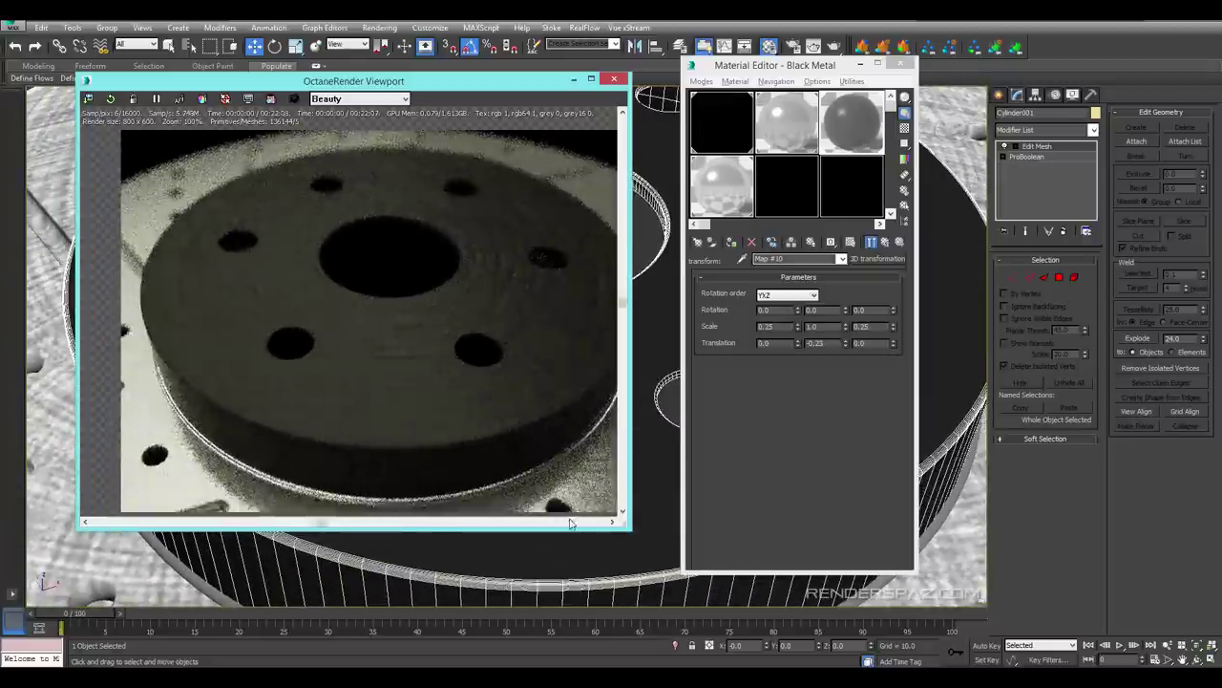
pyautogui.scroll(-2, 568, 522)
pyautogui.click(578, 547)
pyautogui.scroll(-5, 568, 540)
pyautogui.scroll(5, 567, 540)
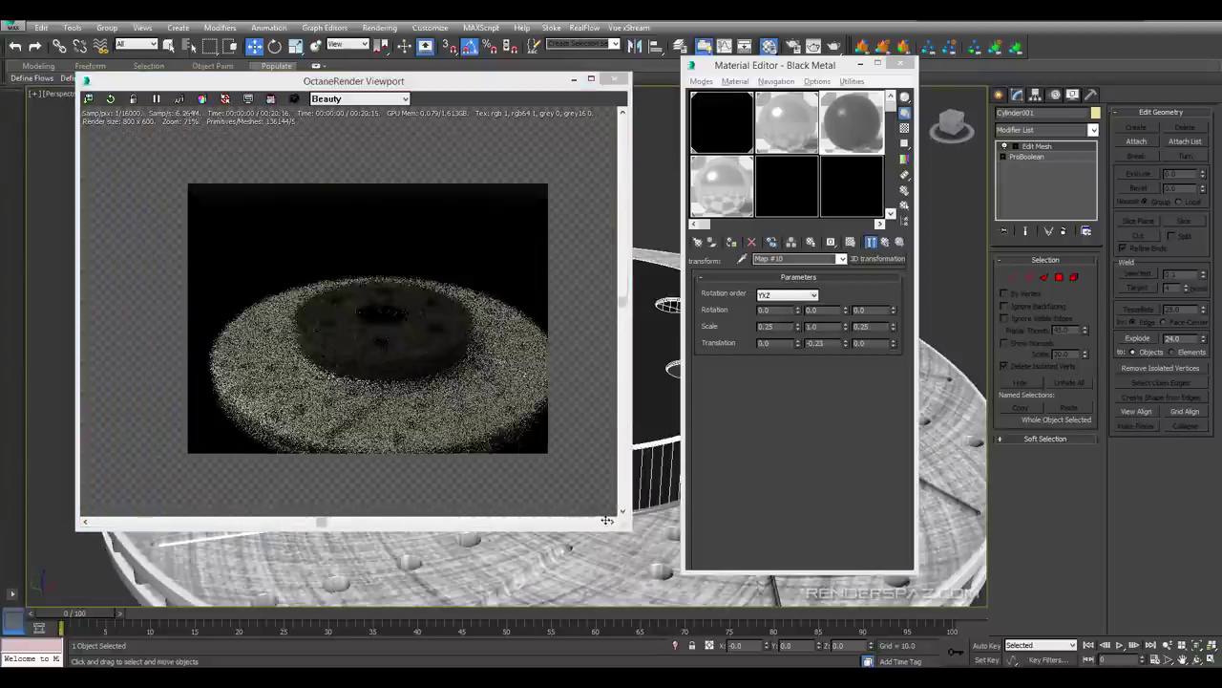
pyautogui.keyDown('alt'); pyautogui.moveTo(590, 569); pyautogui.dragTo(592, 562, button='middle'); pyautogui.keyUp('alt')
# Switch Black Metal's roughness to a texture and fill it with an independent copy of the bump noise map
pyautogui.click(884, 242)
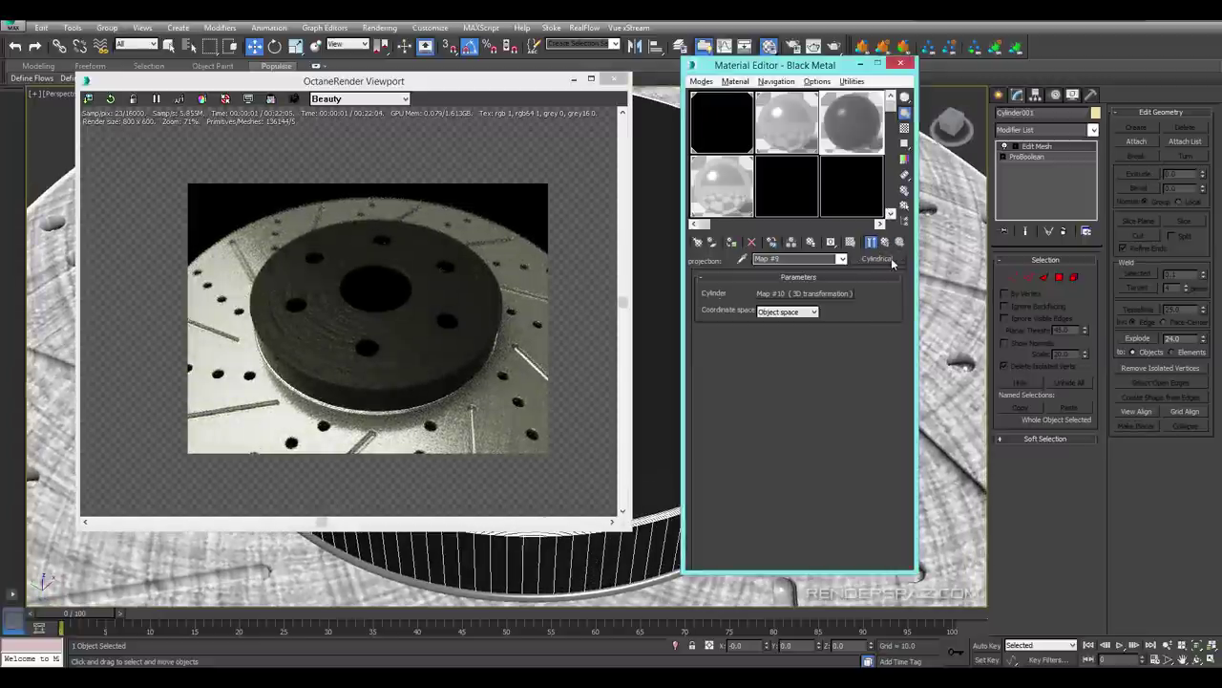
pyautogui.click(886, 242)
pyautogui.rightClick(830, 360)
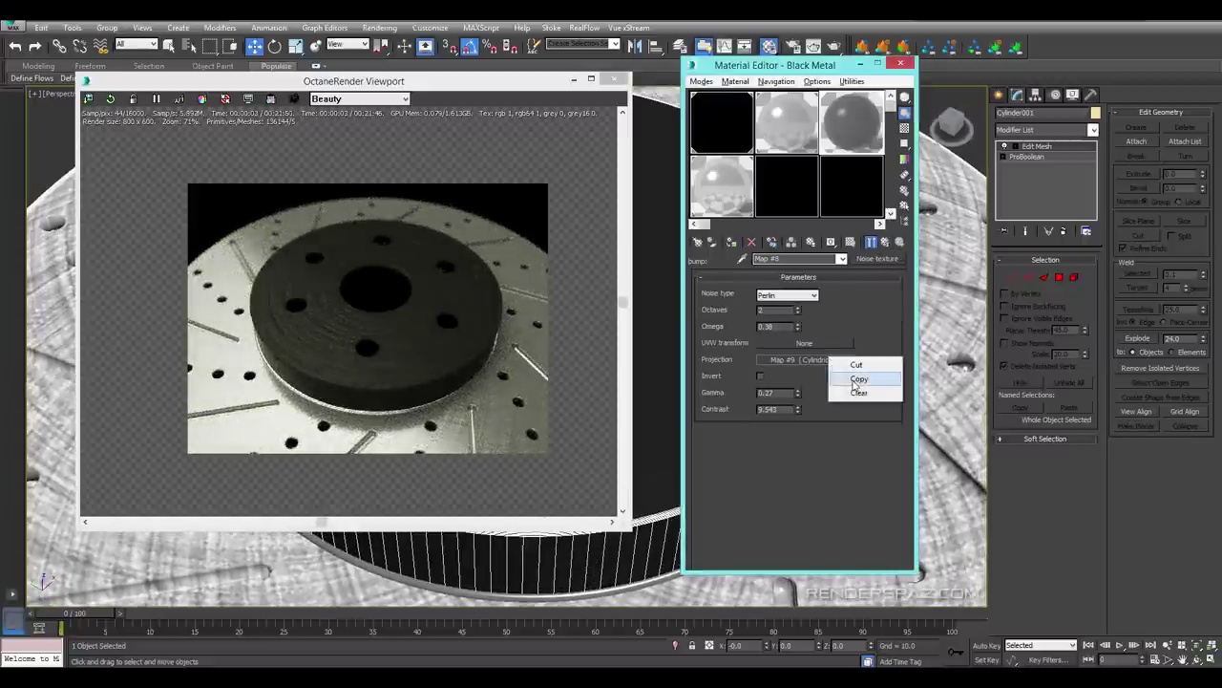
pyautogui.click(885, 242)
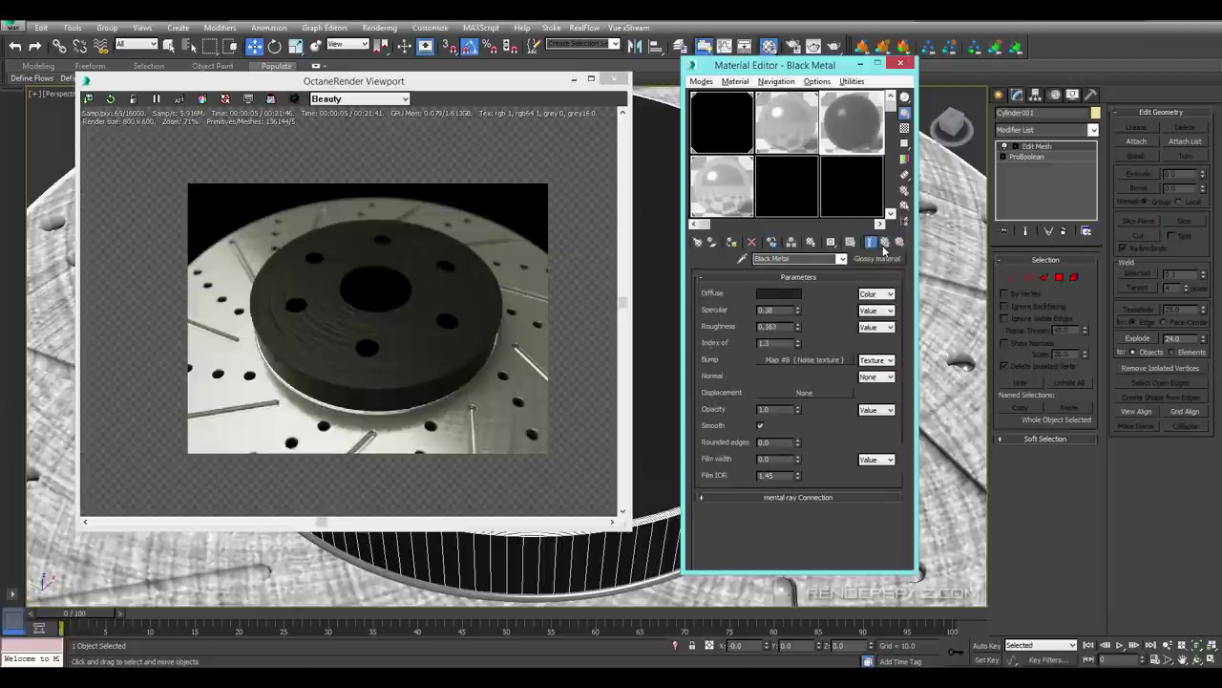
pyautogui.rightClick(815, 355)
pyautogui.rightClick(800, 363)
pyautogui.click(828, 382)
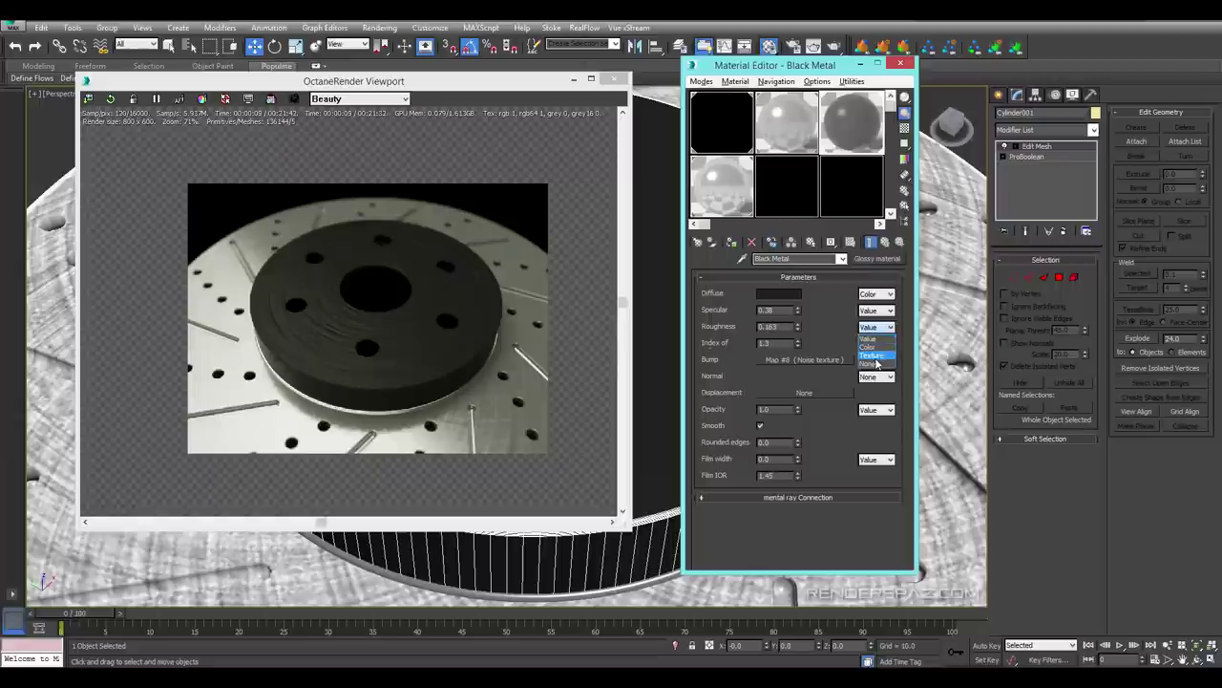
pyautogui.click(873, 355)
pyautogui.rightClick(817, 327)
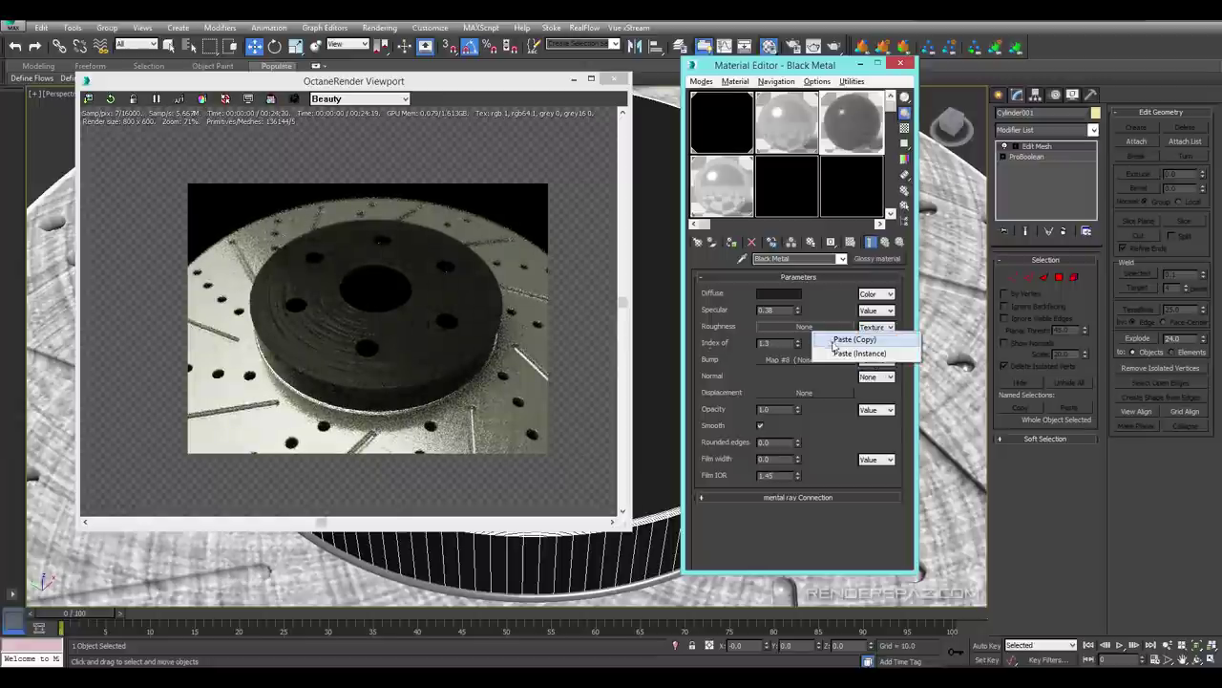
pyautogui.click(845, 340)
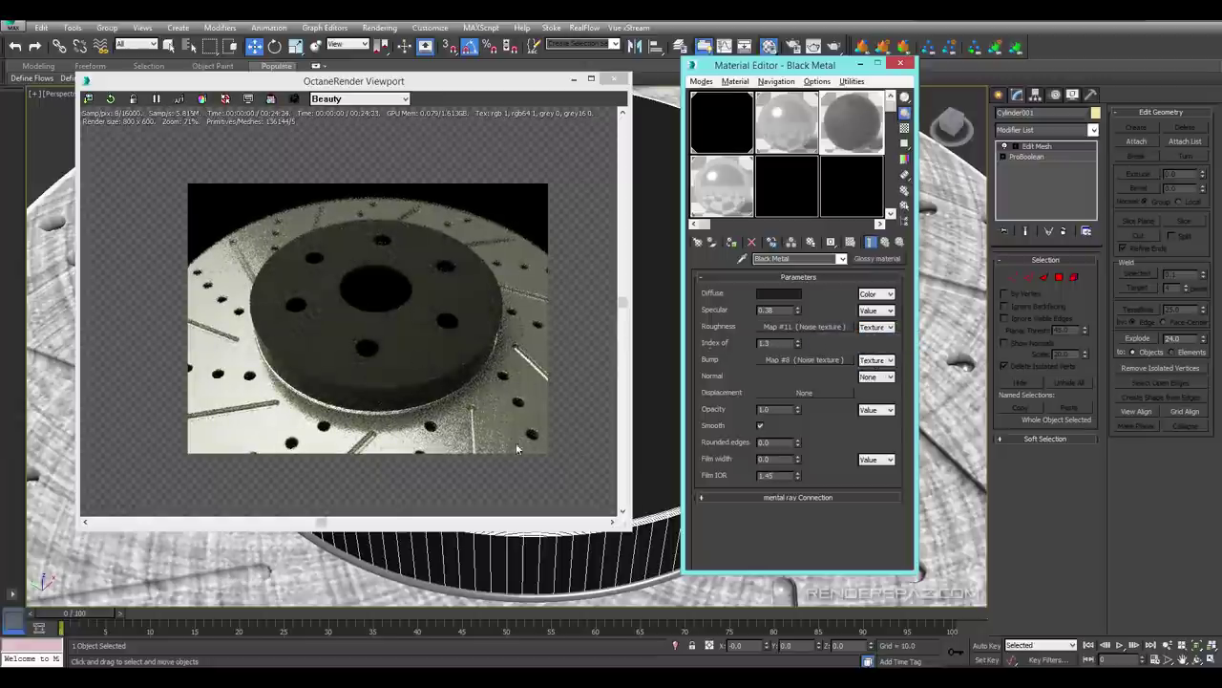
# Try a gamma of 0.01 in the roughness noise texture, raise the gamma again, and return to the Black Metal material
pyautogui.click(805, 326)
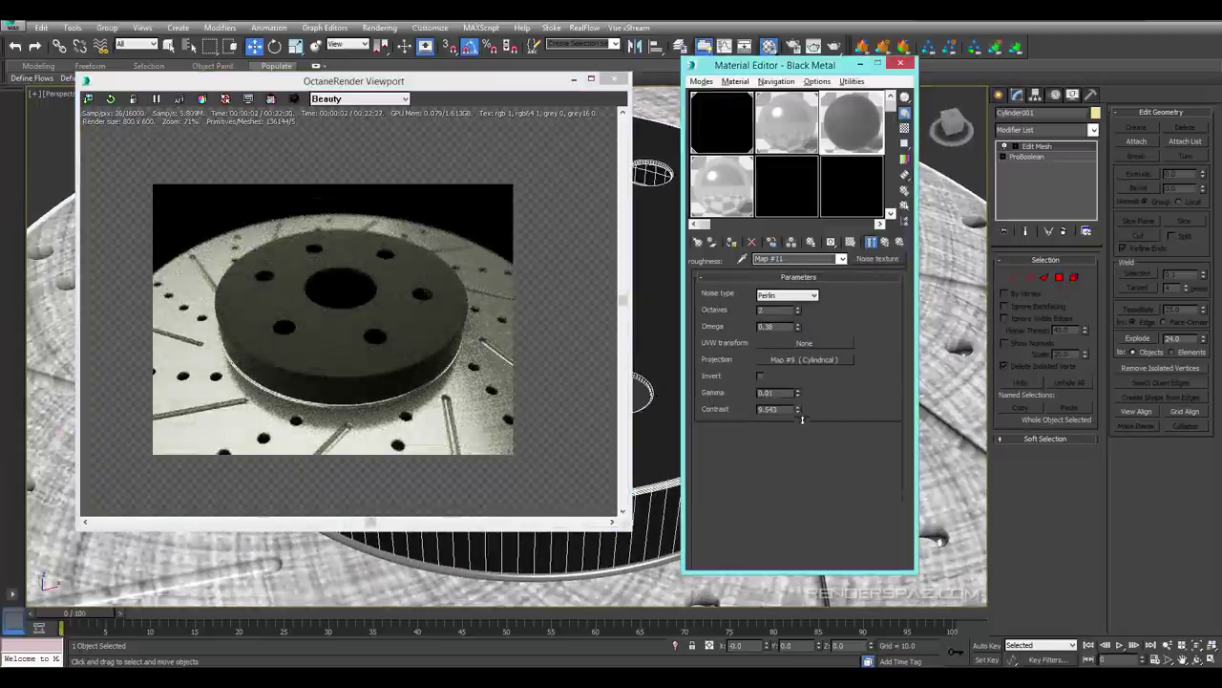
pyautogui.moveTo(799, 393); pyautogui.dragTo(812, 328)
pyautogui.click(884, 242)
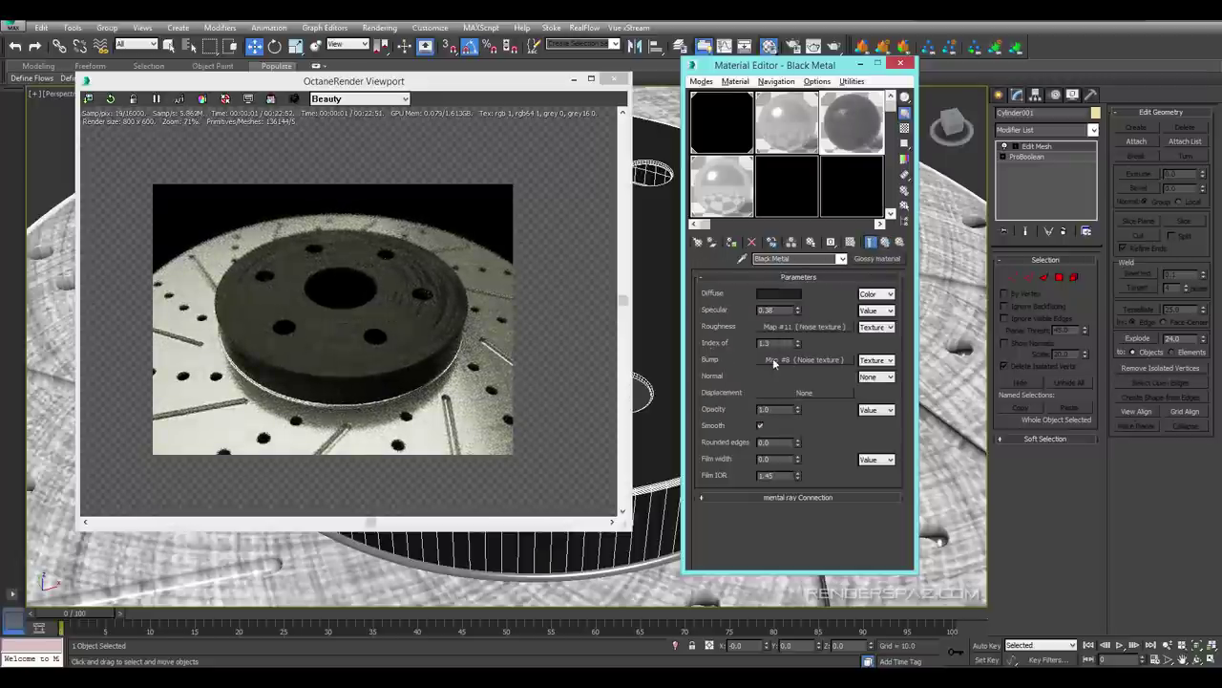
# Raise Black Metal's specular value to 1.0 and check the hub's highlights in the render from a lower angle
pyautogui.moveTo(799, 308); pyautogui.dragTo(807, 275)
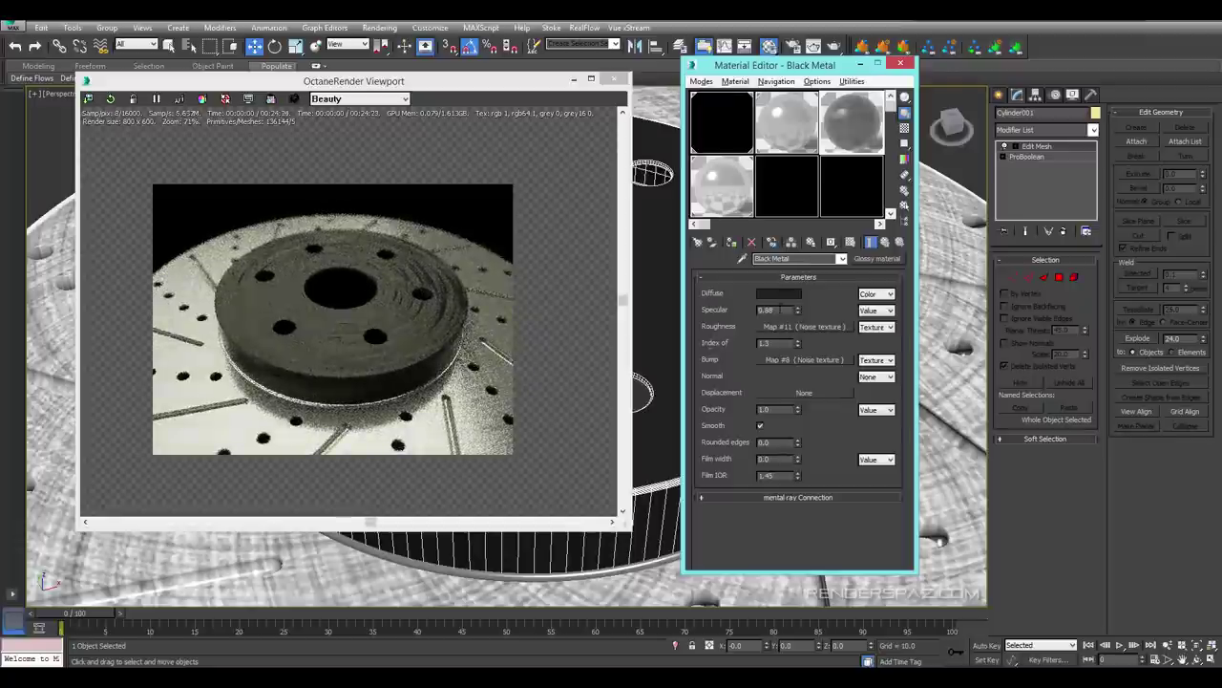
pyautogui.moveTo(677, 551)
pyautogui.keyDown('alt'); pyautogui.mouseDown(button='middle')
pyautogui.moveTo(679, 594)
pyautogui.moveTo(681, 534)
pyautogui.mouseUp(button='middle'); pyautogui.keyUp('alt')
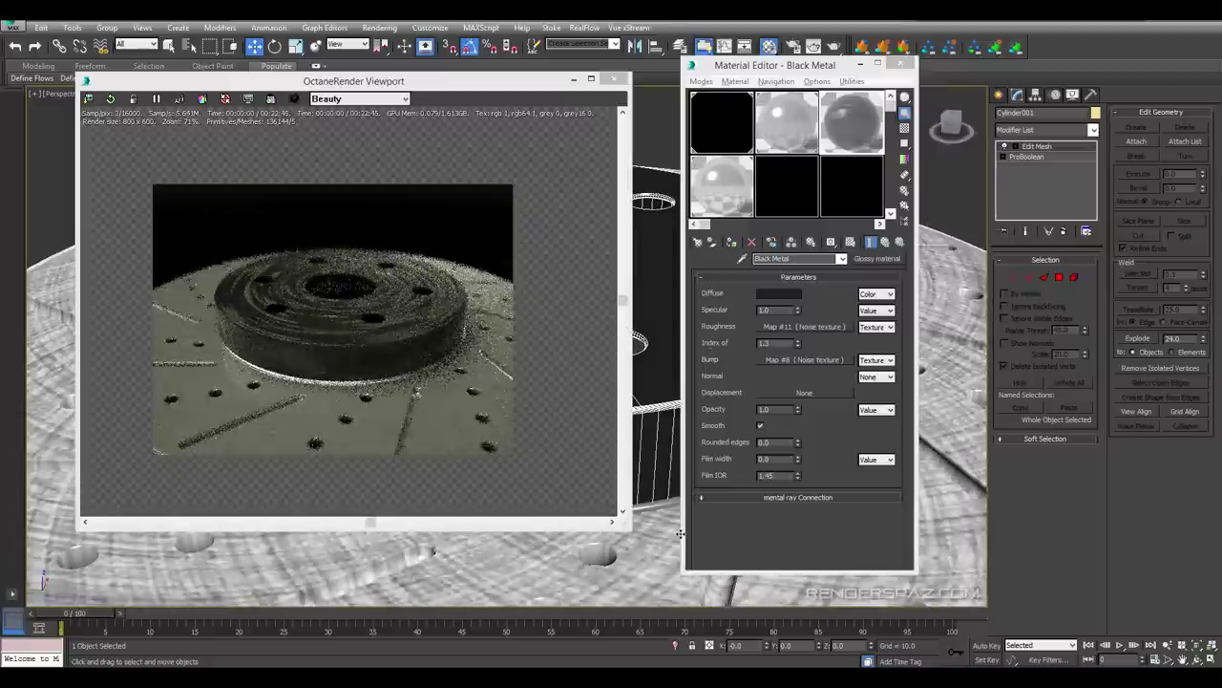
pyautogui.click(886, 245)
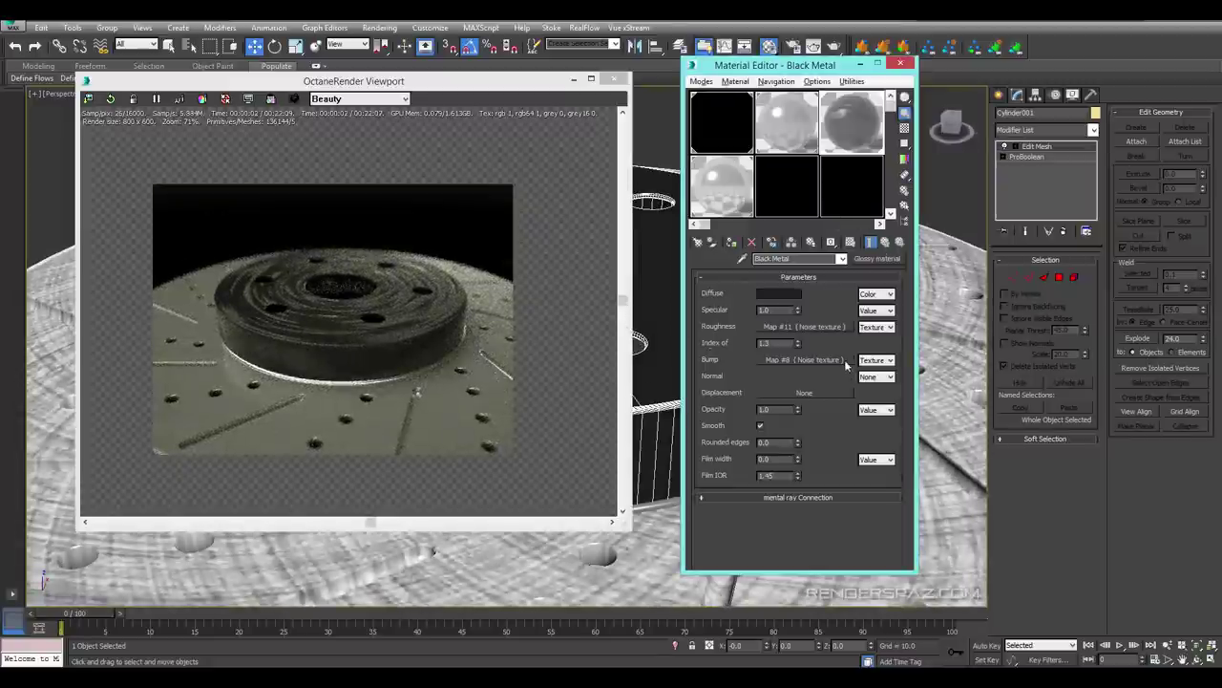
# Set the gamma to 2.328 and the contrast to 0.001 in Black Metal's roughness noise texture
pyautogui.click(816, 326)
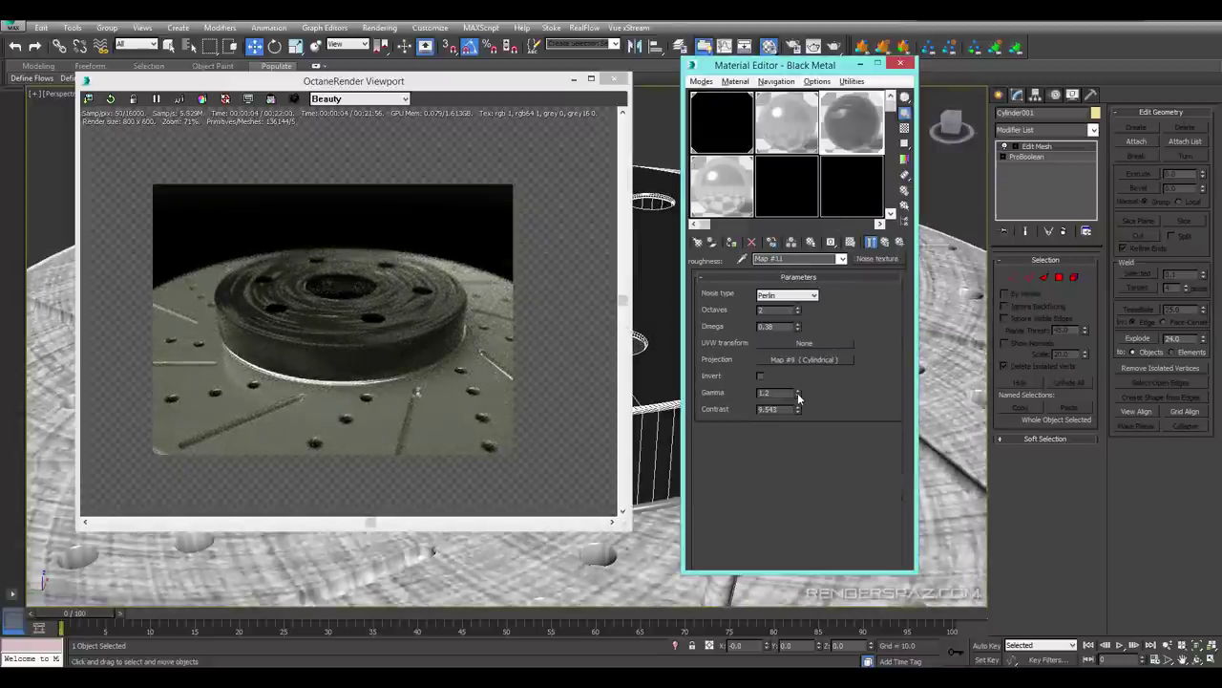
pyautogui.moveTo(802, 370); pyautogui.dragTo(805, 332)
pyautogui.moveTo(798, 409); pyautogui.dragTo(802, 484)
pyautogui.moveTo(589, 546)
pyautogui.keyDown('alt'); pyautogui.mouseDown(button='middle')
pyautogui.moveTo(591, 584)
pyautogui.moveTo(585, 562)
pyautogui.mouseUp(button='middle'); pyautogui.keyUp('alt')
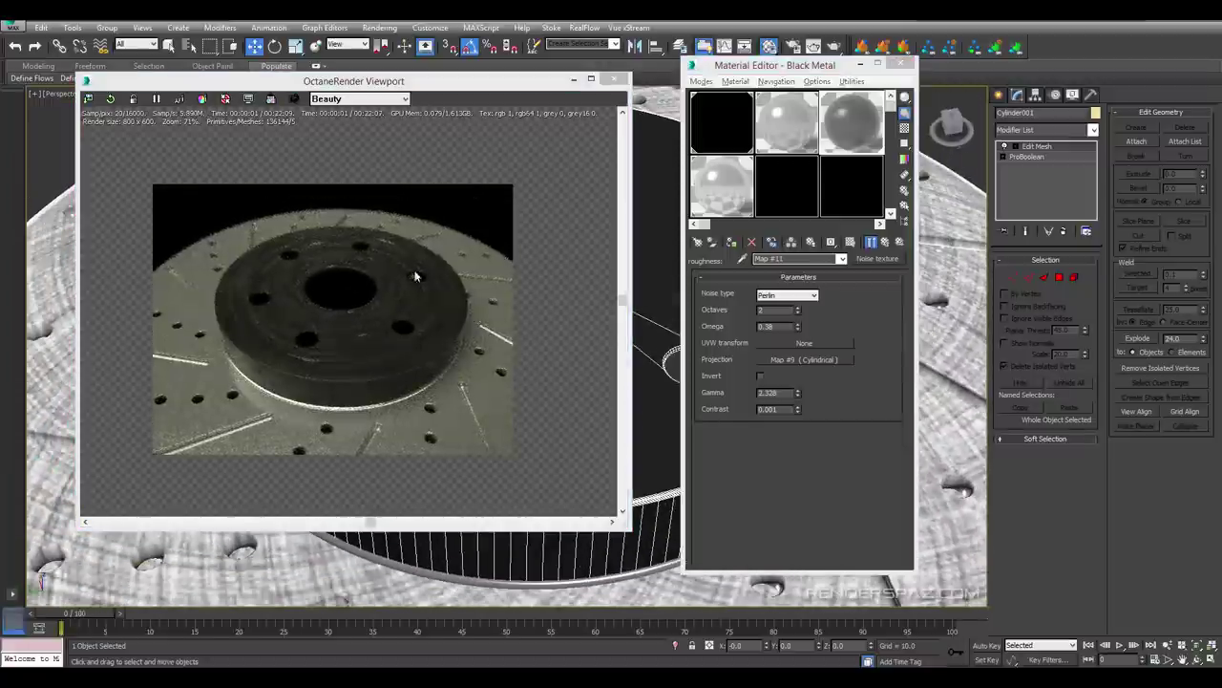
# Examine the hub's circular grooves and reflections in the render from several angles, close up and with the whole rotor in frame
pyautogui.keyDown('alt'); pyautogui.moveTo(626, 546); pyautogui.dragTo(566, 546, button='middle'); pyautogui.keyUp('alt')
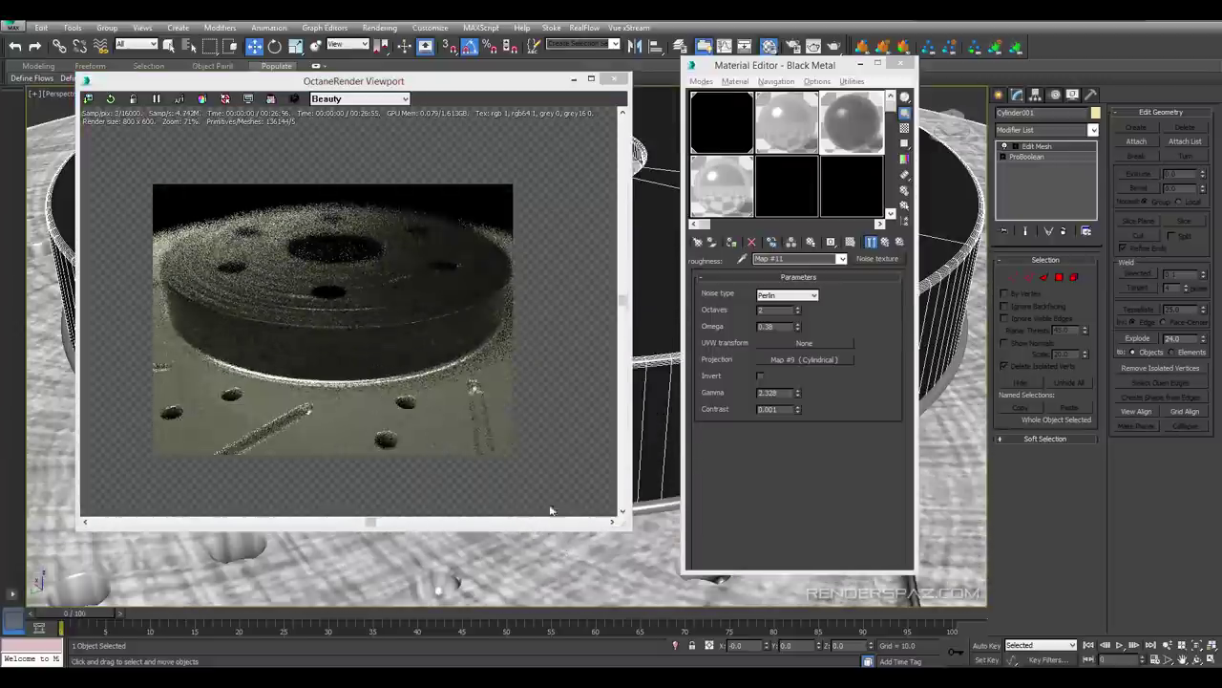
pyautogui.moveTo(649, 356); pyautogui.dragTo(631, 523, button='middle')
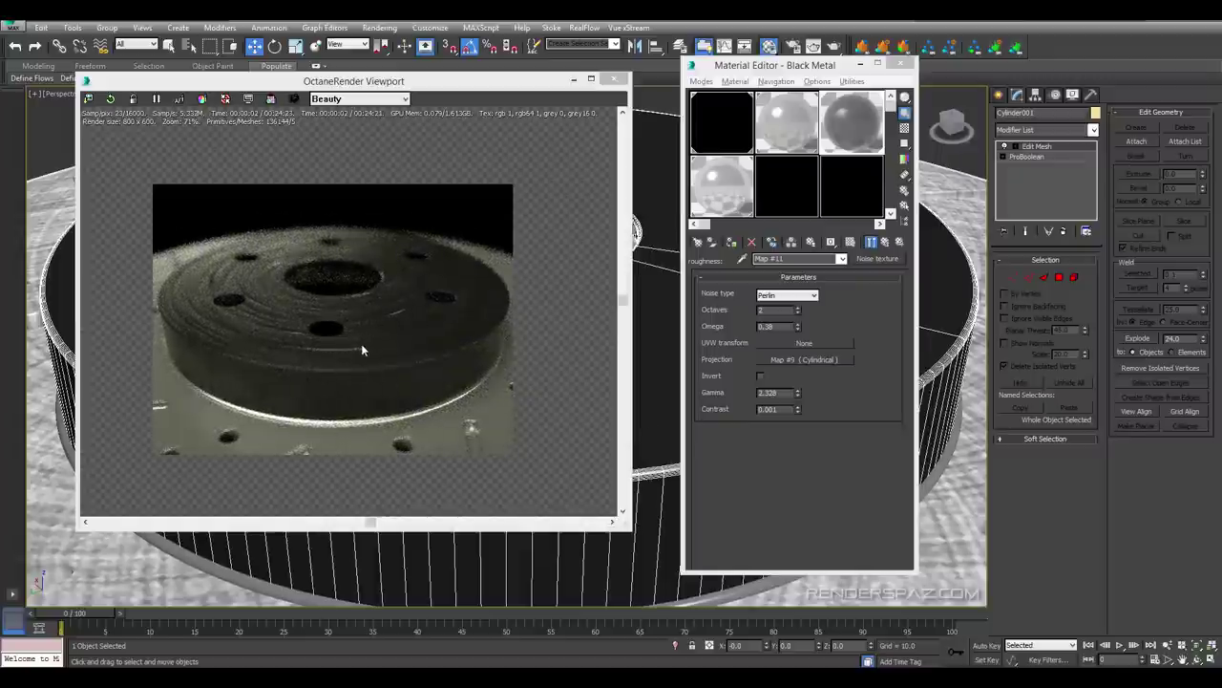
pyautogui.keyDown('alt'); pyautogui.moveTo(635, 580); pyautogui.dragTo(659, 542, button='middle'); pyautogui.keyUp('alt')
pyautogui.scroll(3, 569, 540)
pyautogui.scroll(2, 411, 346)
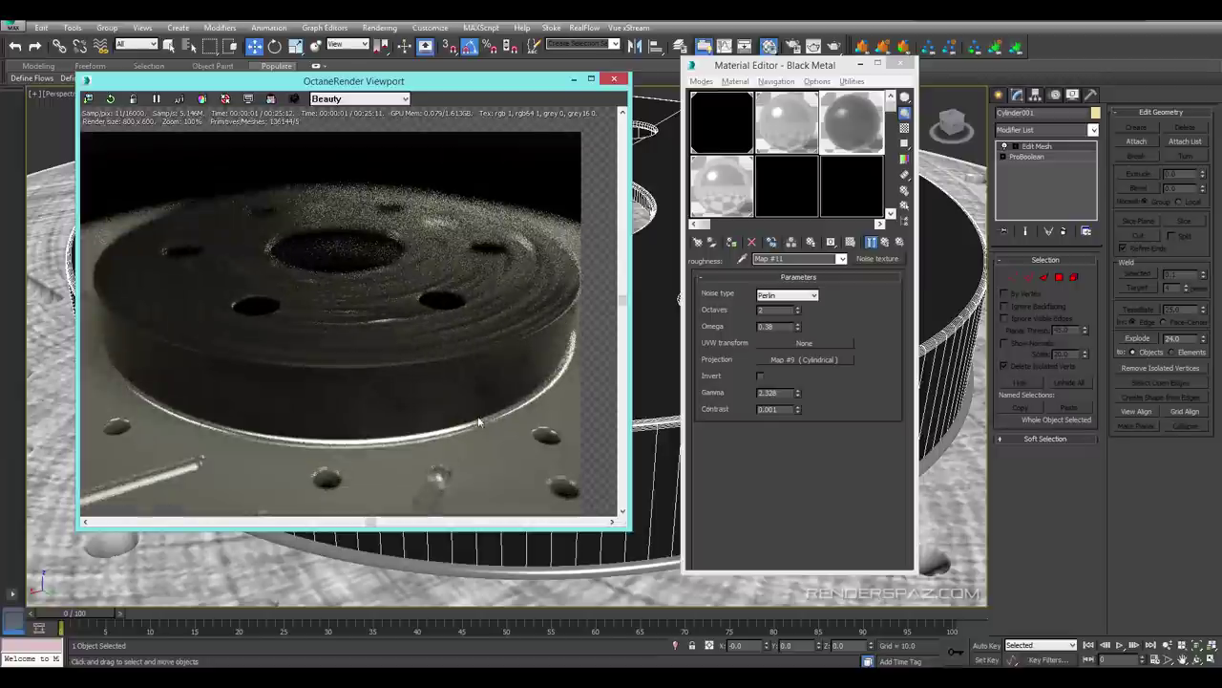
pyautogui.keyDown('alt'); pyautogui.moveTo(638, 605); pyautogui.dragTo(645, 550, button='middle'); pyautogui.keyUp('alt')
pyautogui.scroll(-3, 630, 516)
pyautogui.scroll(5, 642, 561)
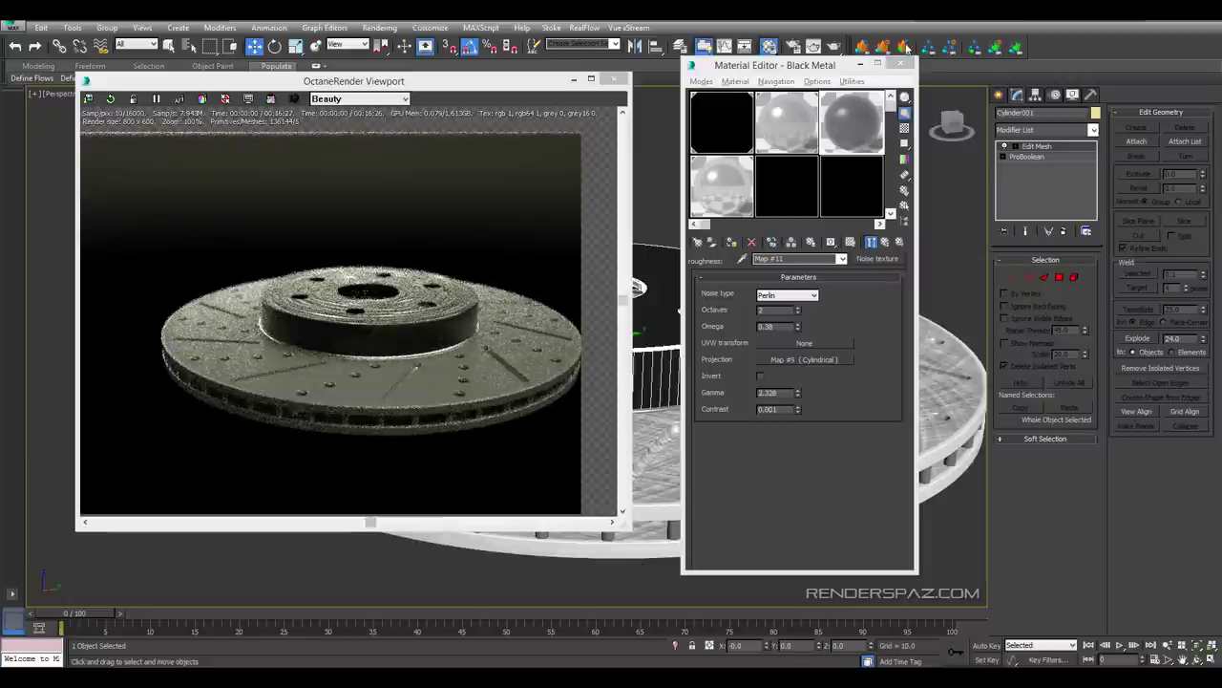
# Close the Material Editor and rotate all the rotor objects together 90 degrees about the Y axis to stand the disc upright
pyautogui.click(899, 64)
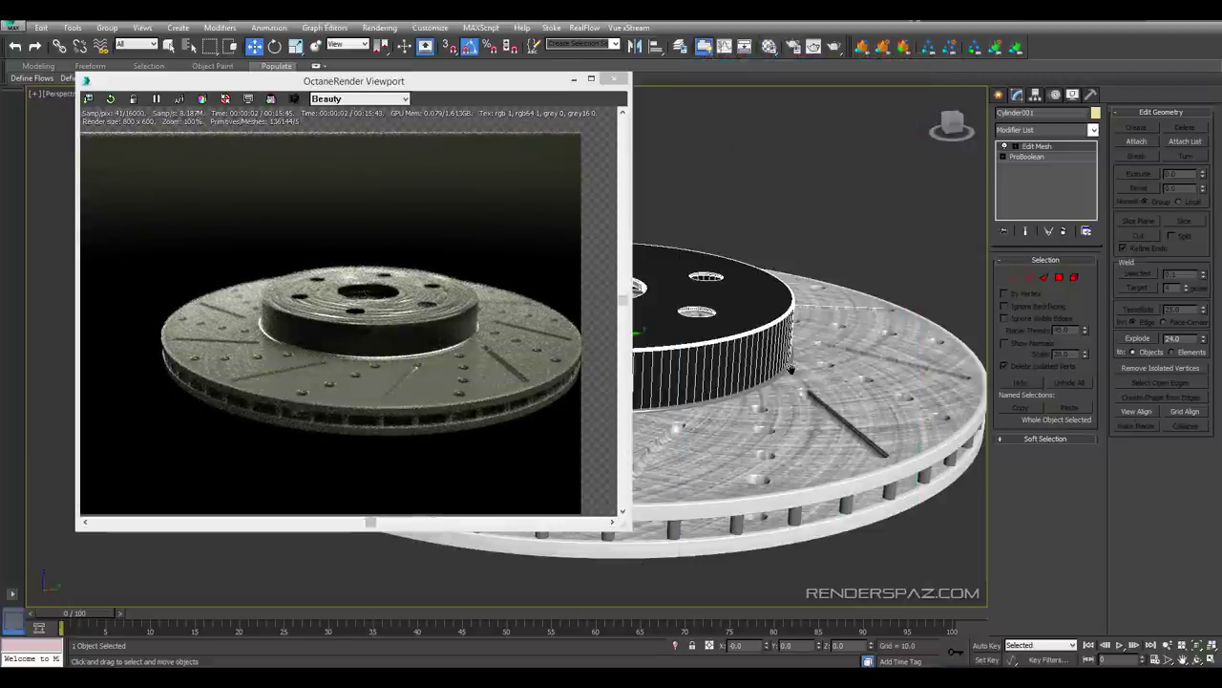
pyautogui.scroll(-5, 796, 370)
pyautogui.click(712, 223)
pyautogui.hotkey('ctrl', 'a')
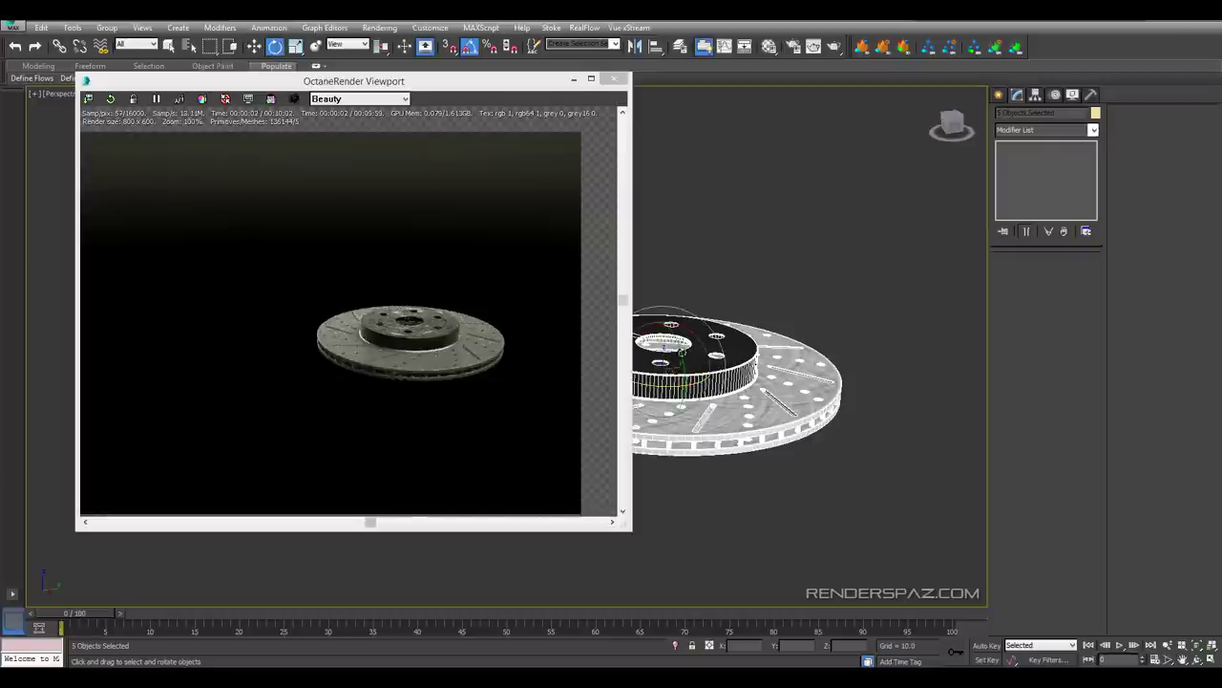
pyautogui.moveTo(684, 364); pyautogui.dragTo(687, 472)
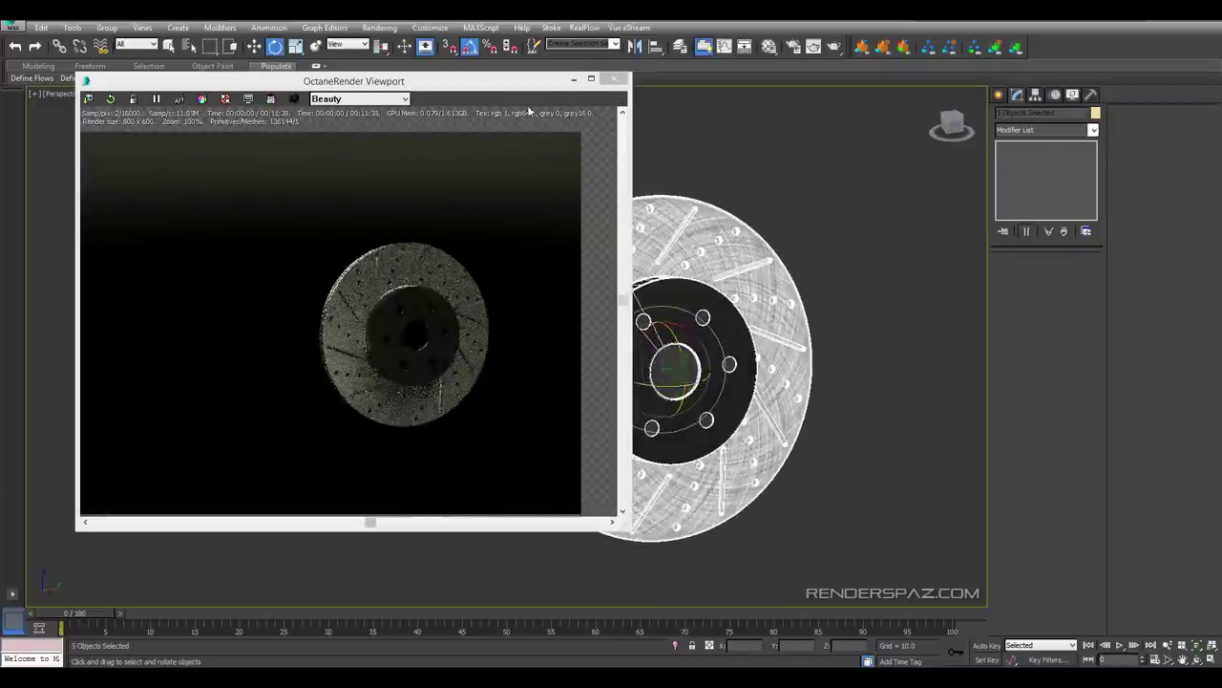
pyautogui.hotkey('ctrl', 'z')
pyautogui.moveTo(687, 375); pyautogui.dragTo(695, 411)
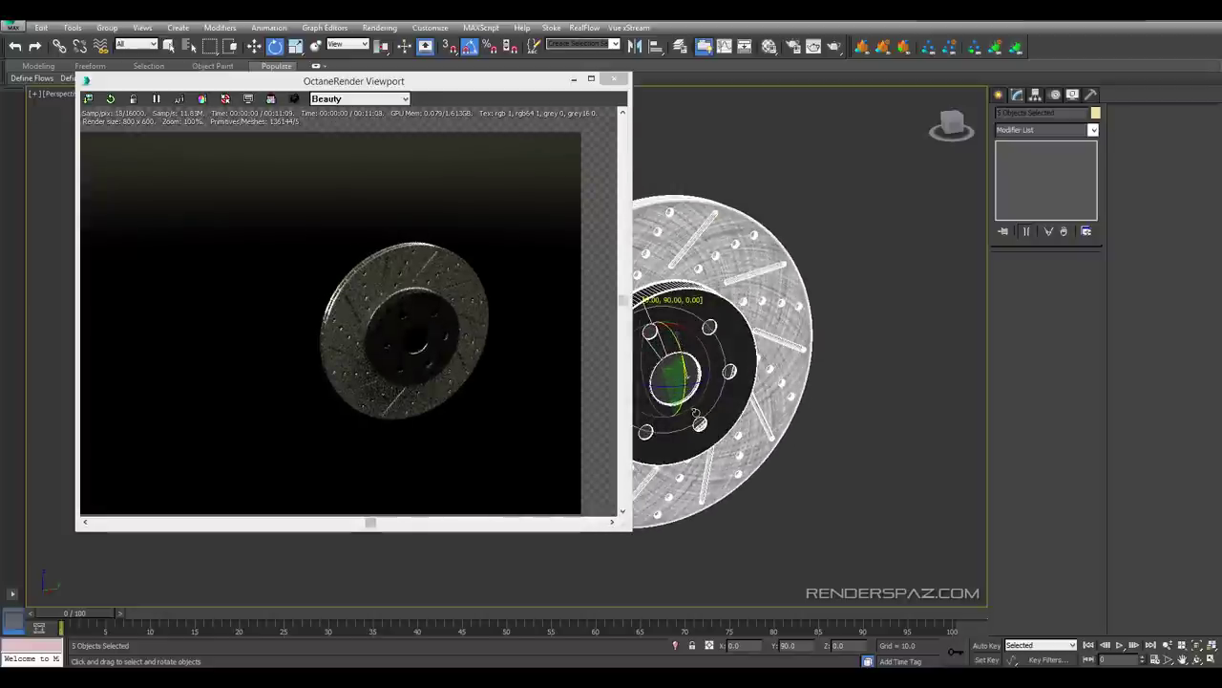
pyautogui.keyDown('alt'); pyautogui.moveTo(698, 421); pyautogui.dragTo(790, 483, button='middle'); pyautogui.keyUp('alt')
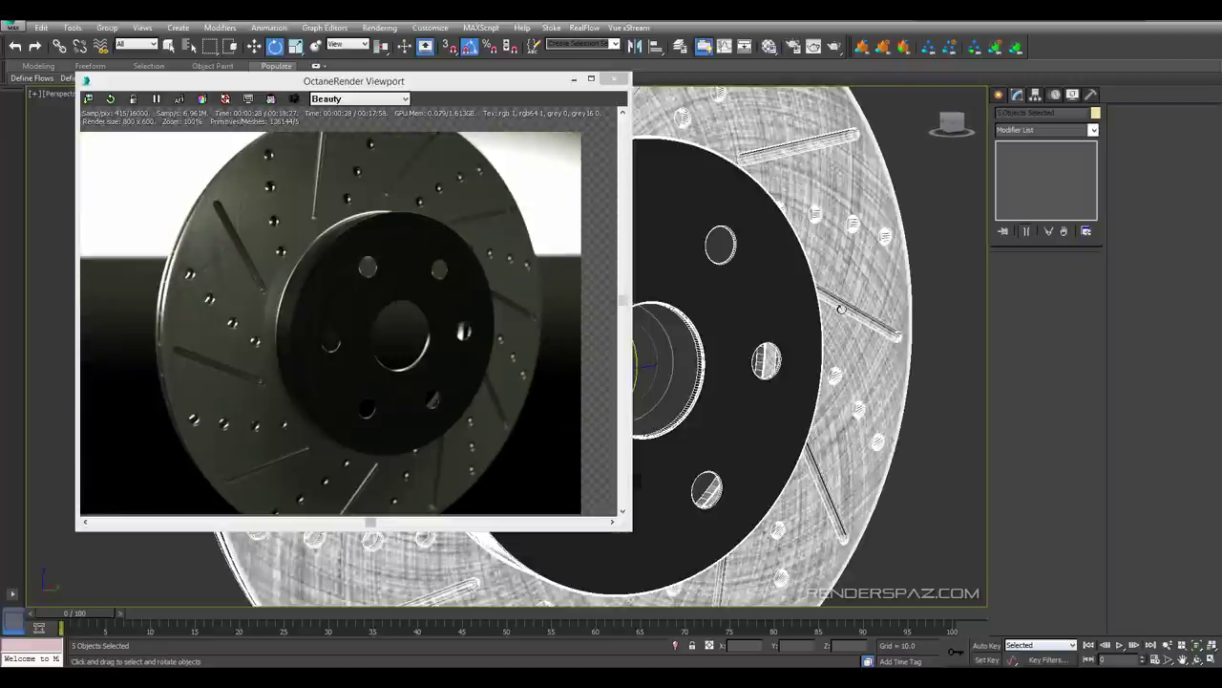